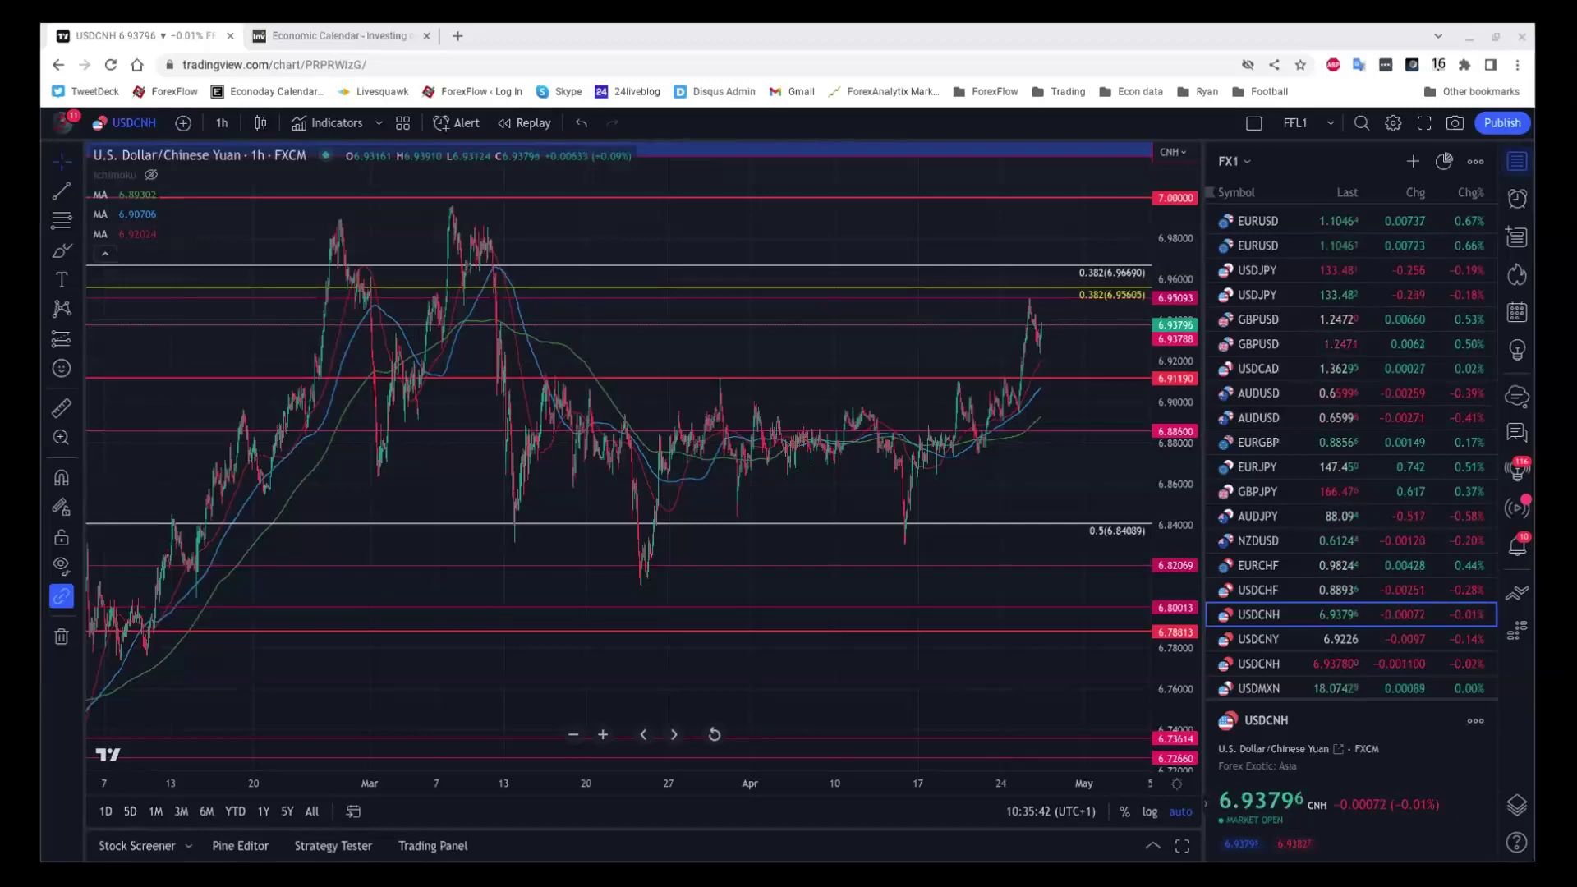
# Load the USD/JPY 1-hour chart with its Fibonacci retracement, trendlines and support/resistance zones.
pyautogui.click(1293, 271)
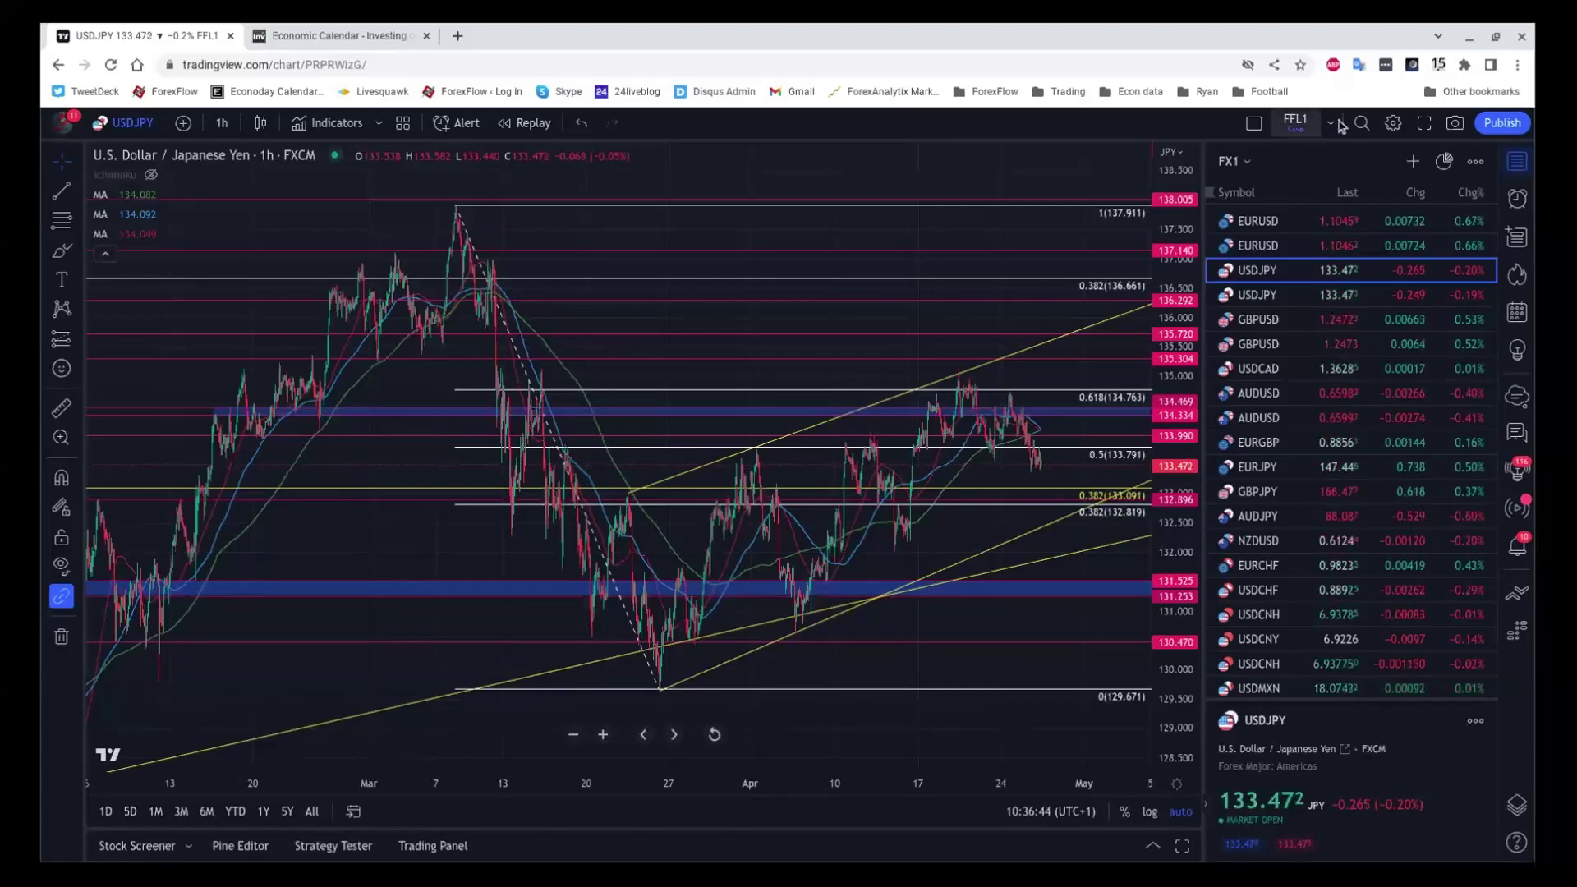
# Switch to a two-chart side-by-side layout with USD/JPY in the left chart.
pyautogui.click(1254, 122)
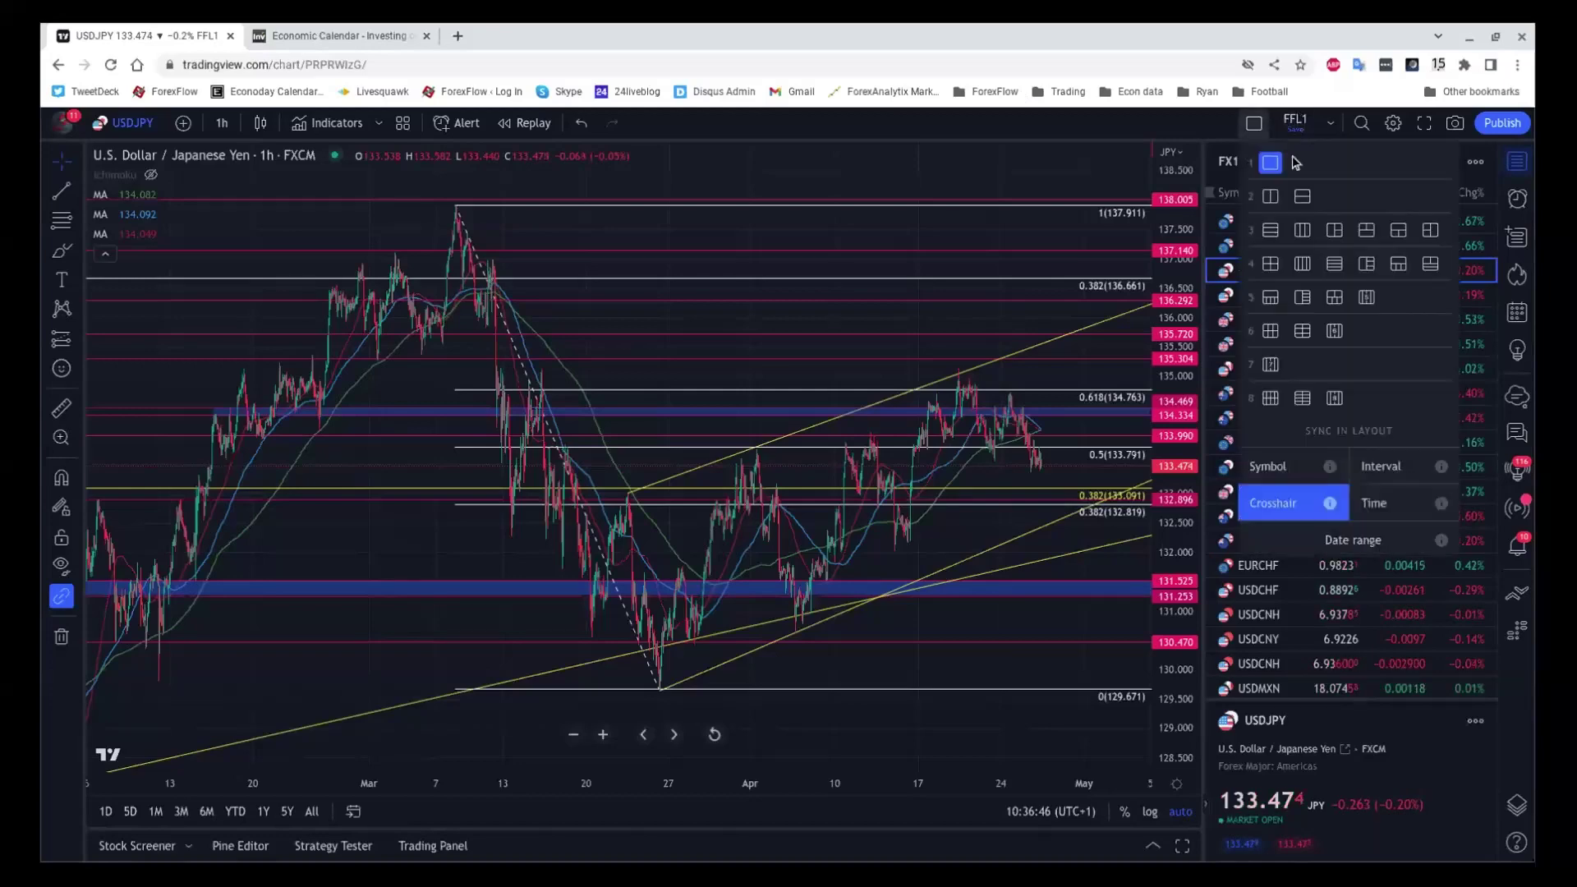
pyautogui.click(1301, 194)
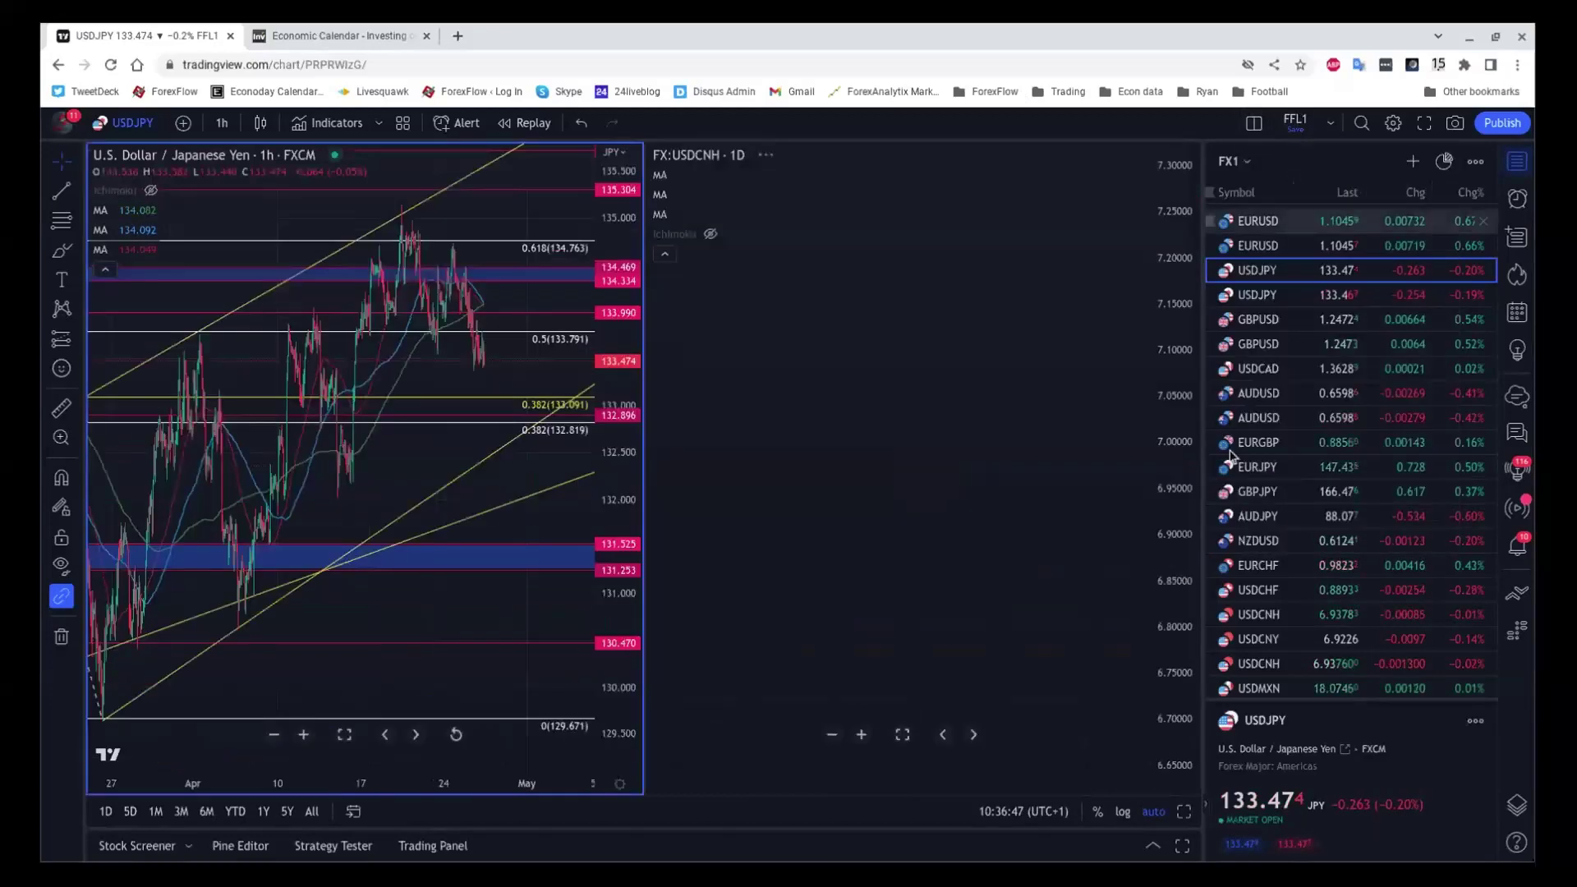
pyautogui.scroll(-3, 1322, 468)
pyautogui.scroll(-3, 1322, 476)
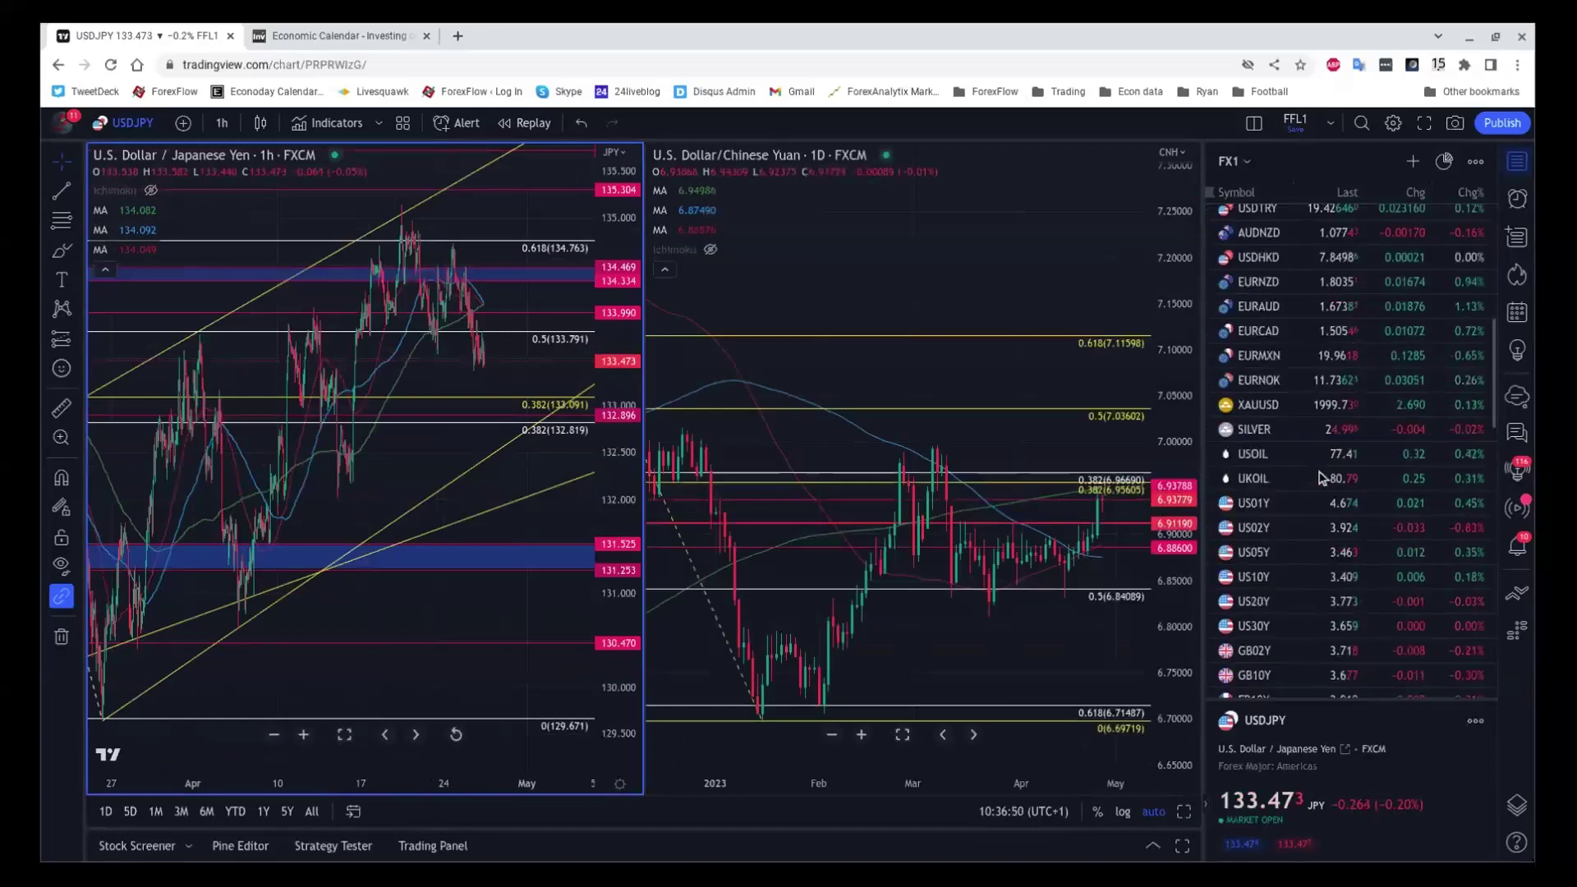
pyautogui.click(1296, 512)
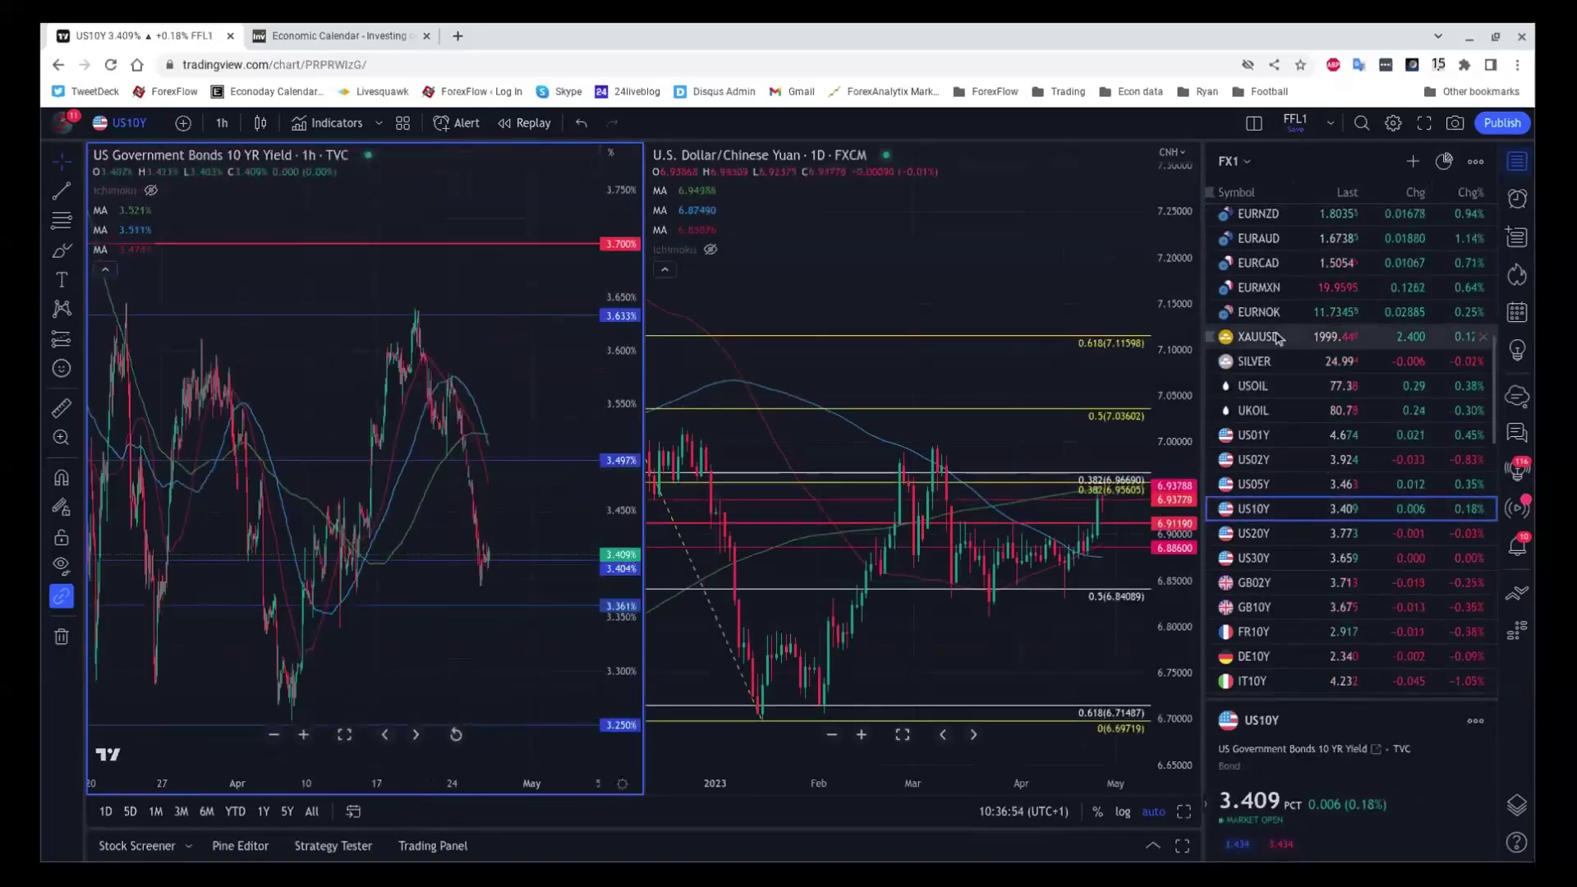
pyautogui.scroll(10, 1293, 329)
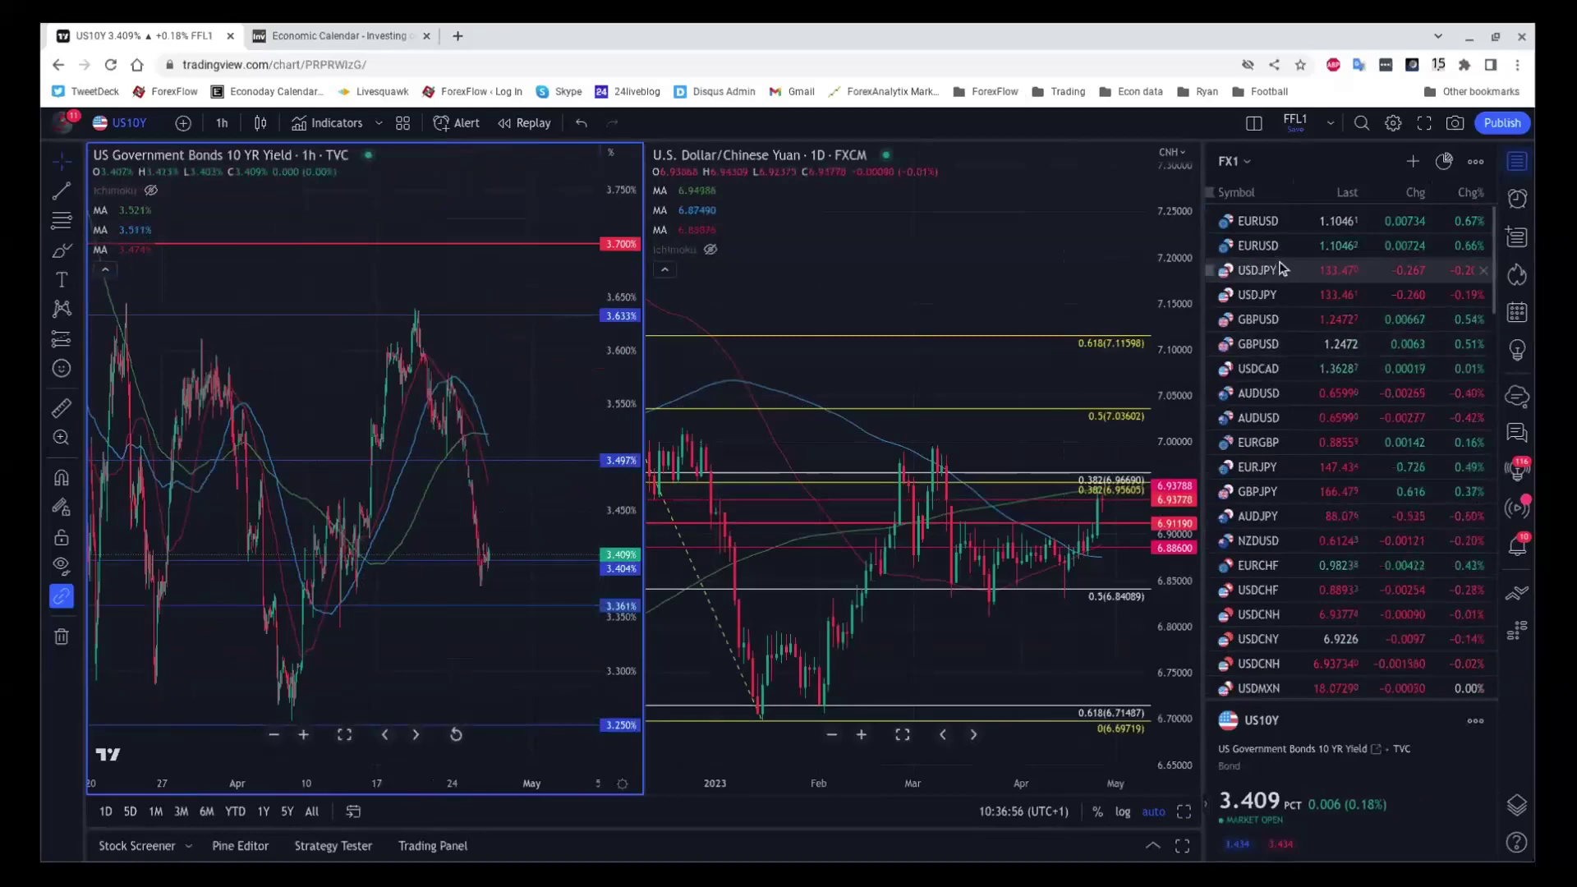
pyautogui.click(1281, 268)
# Load the US 10-year yield (US10Y) into the right chart.
pyautogui.click(866, 255)
pyautogui.scroll(-5, 1343, 393)
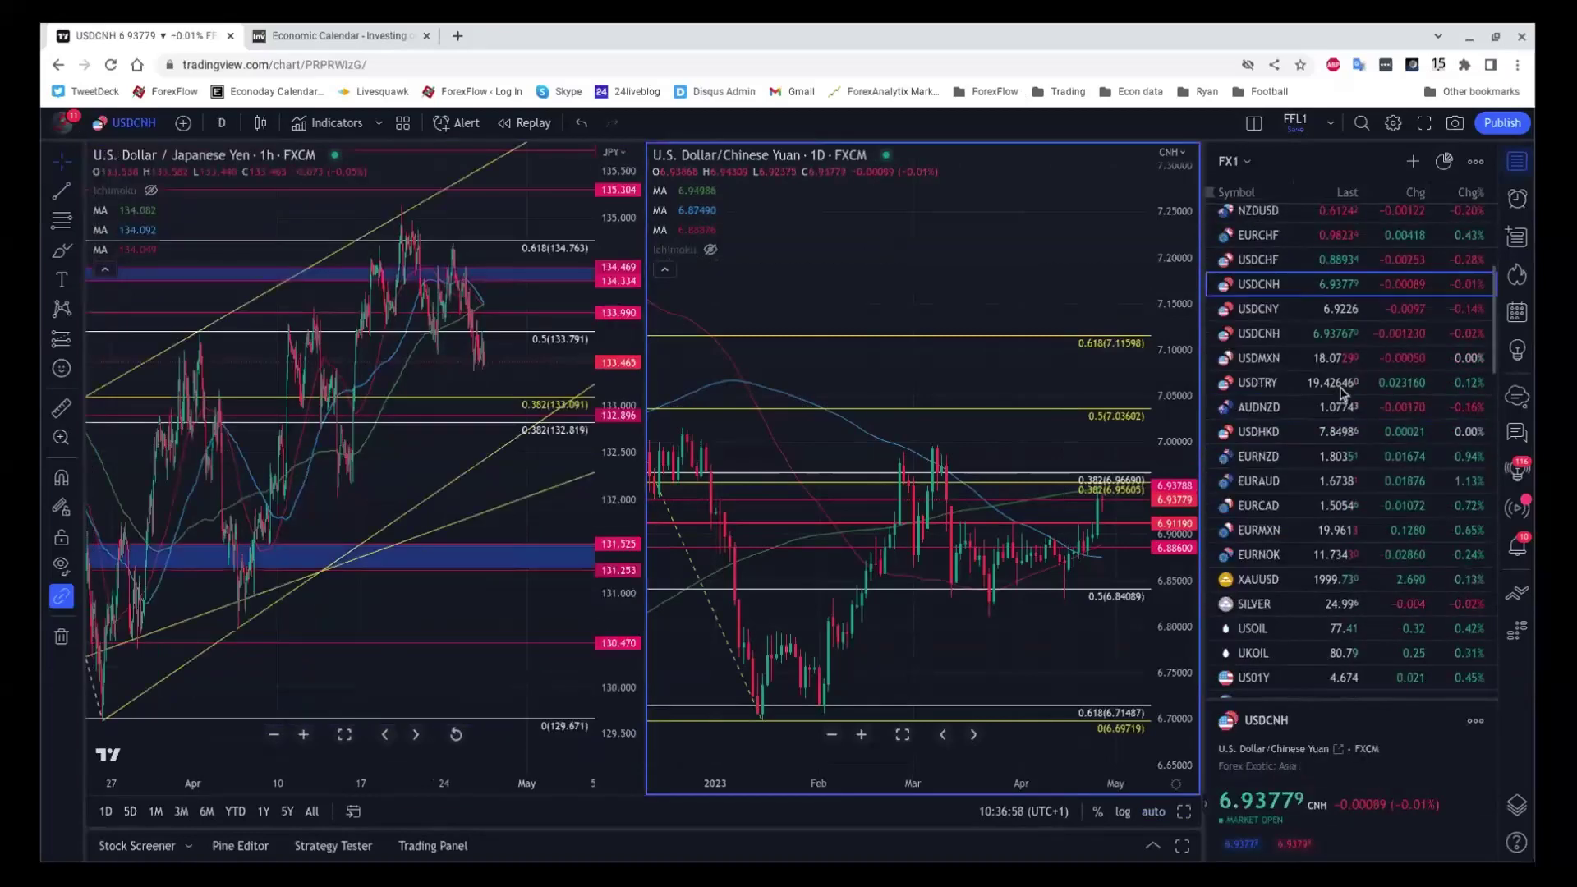
pyautogui.scroll(-3, 1341, 393)
pyautogui.click(1281, 575)
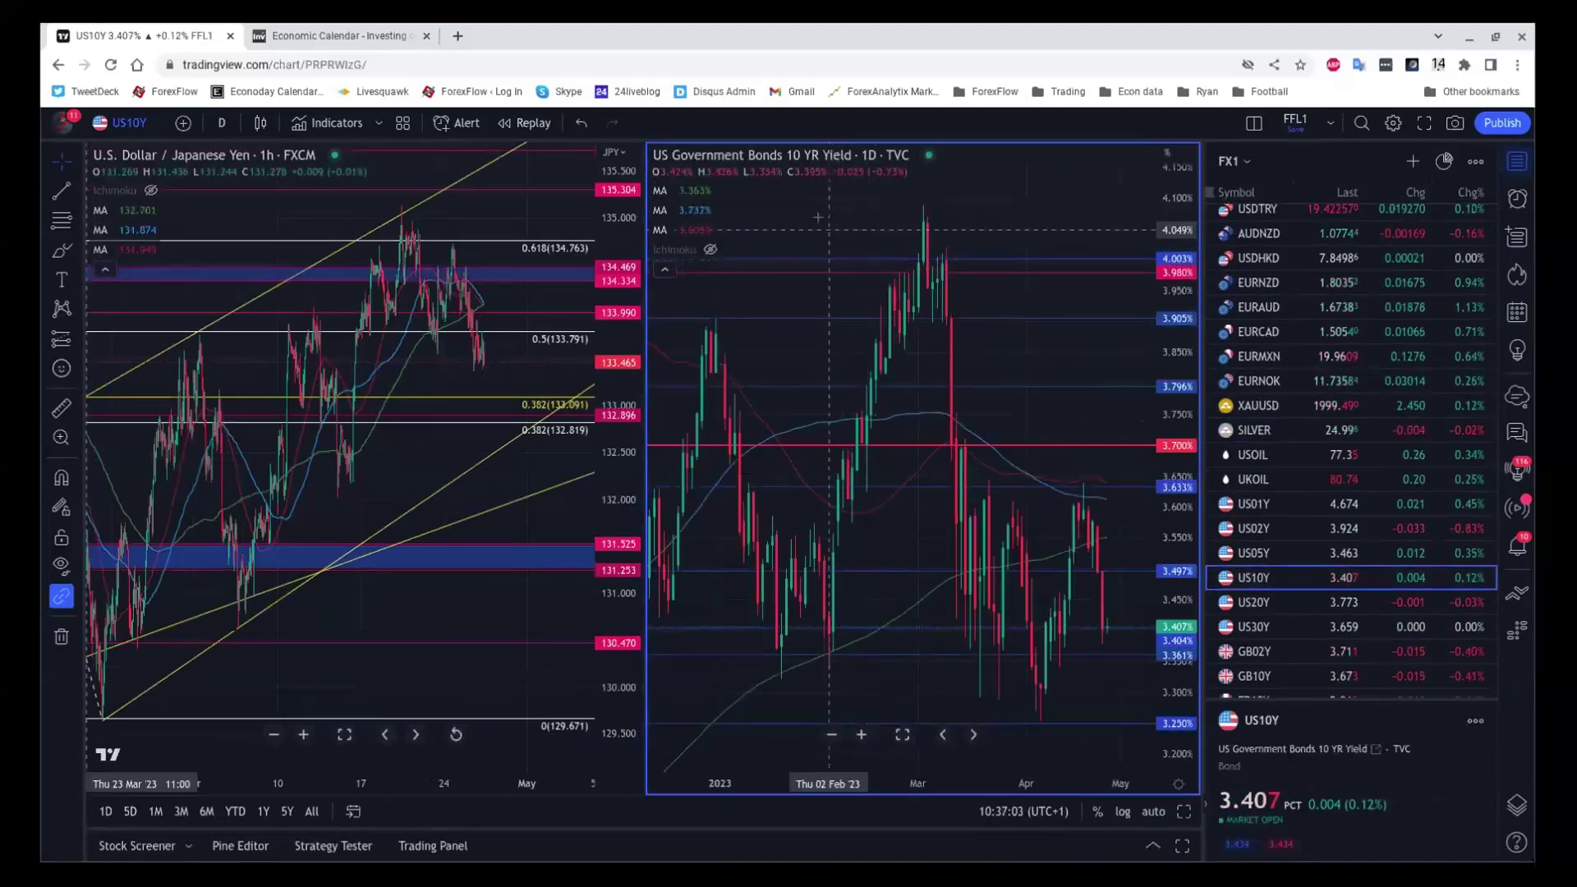
# Set the yield chart to a 15-minute interval and reset its view to recent bars.
pyautogui.click(221, 122)
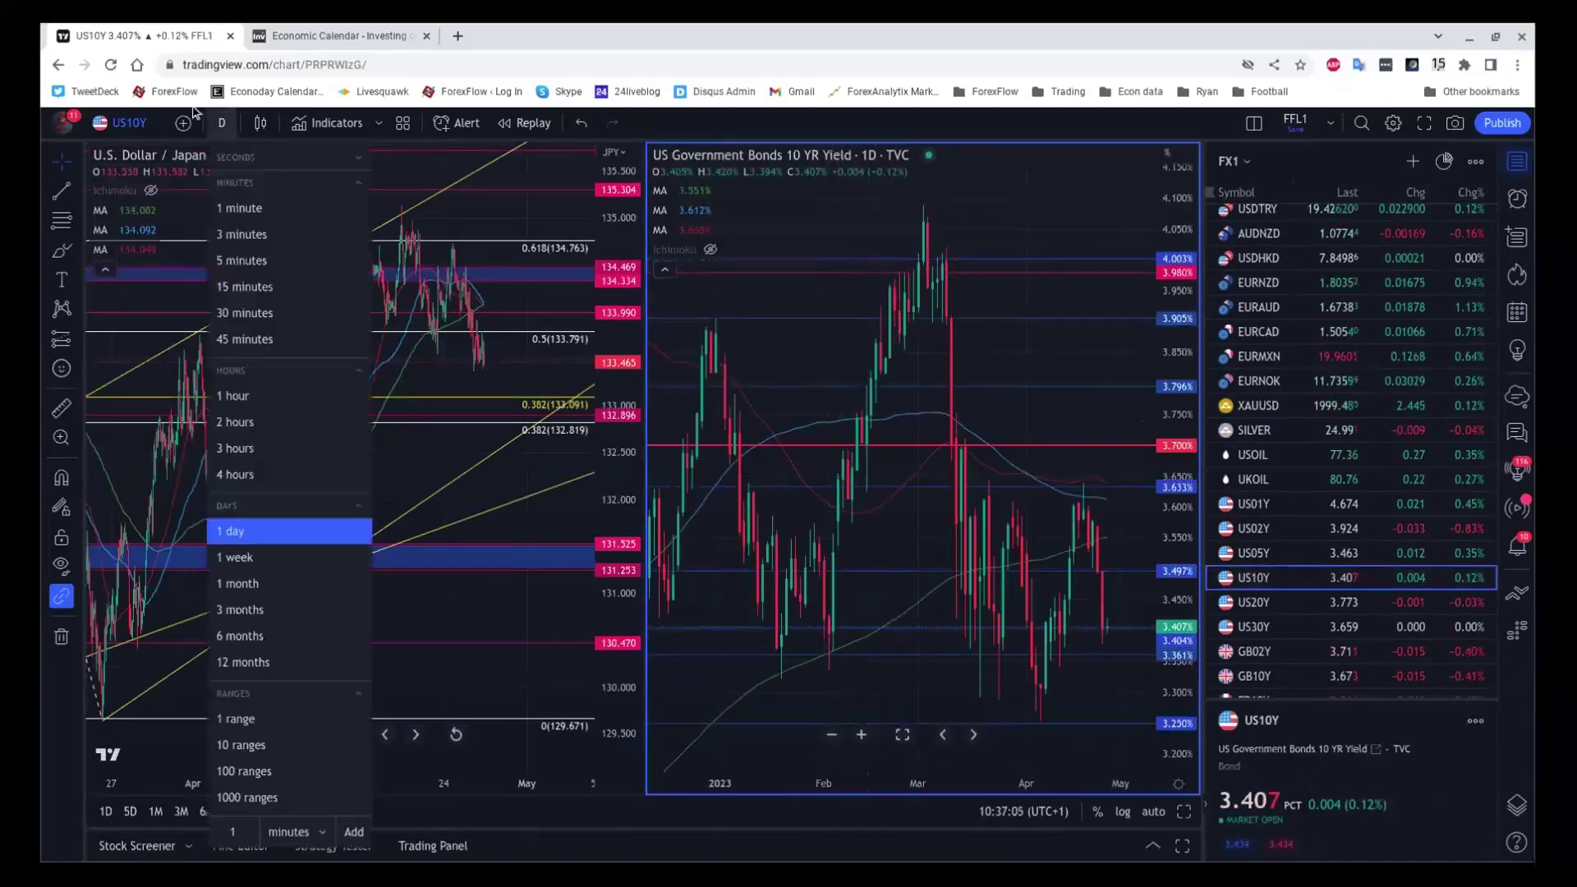
pyautogui.click(229, 284)
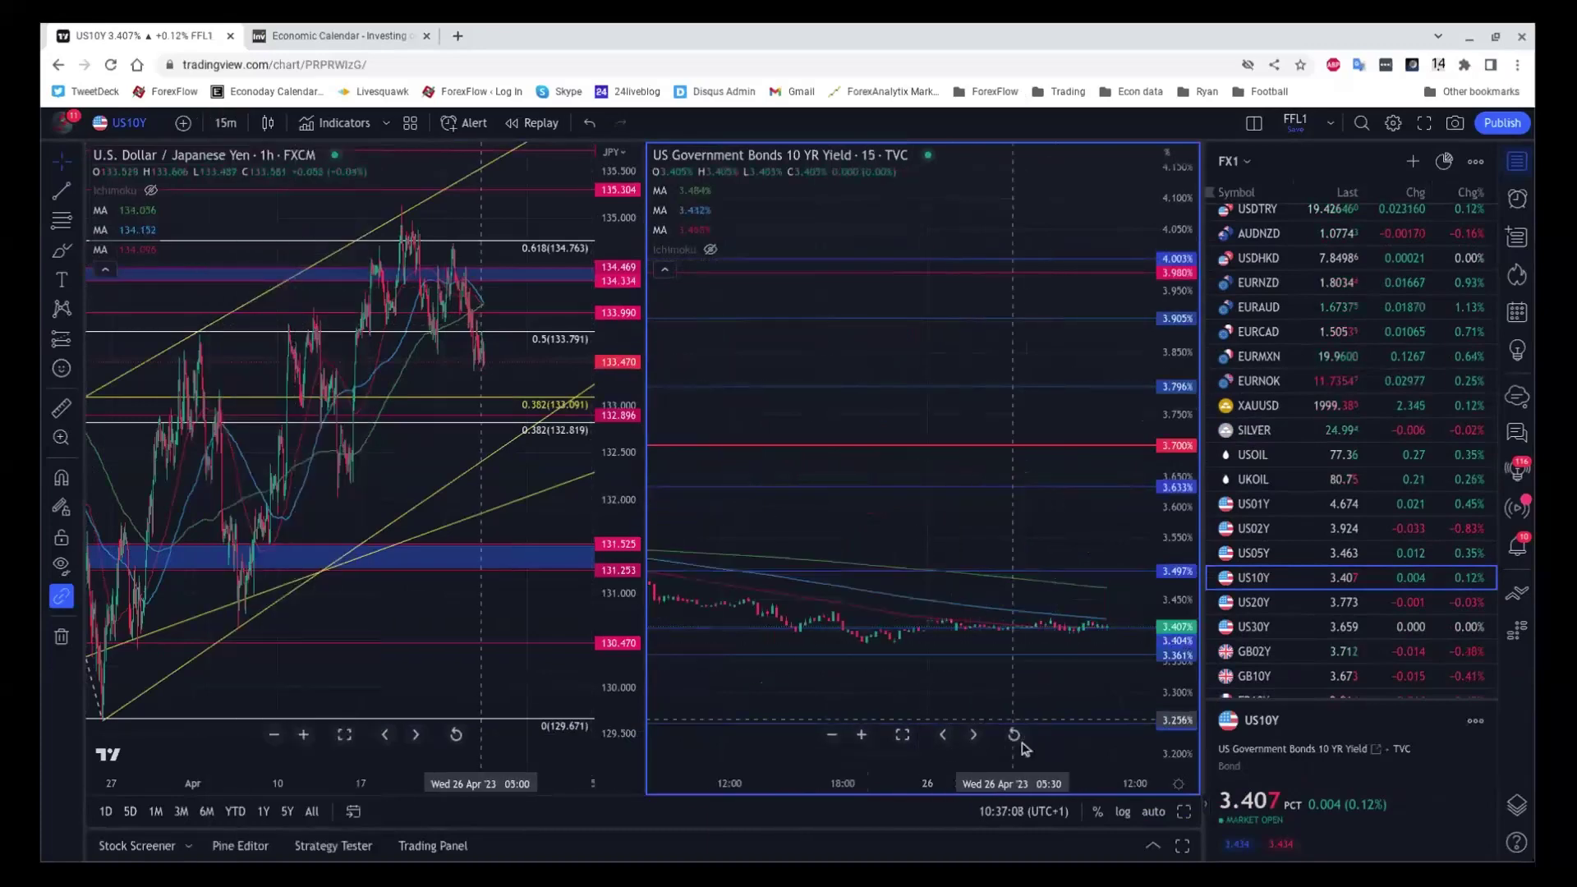
pyautogui.click(1013, 734)
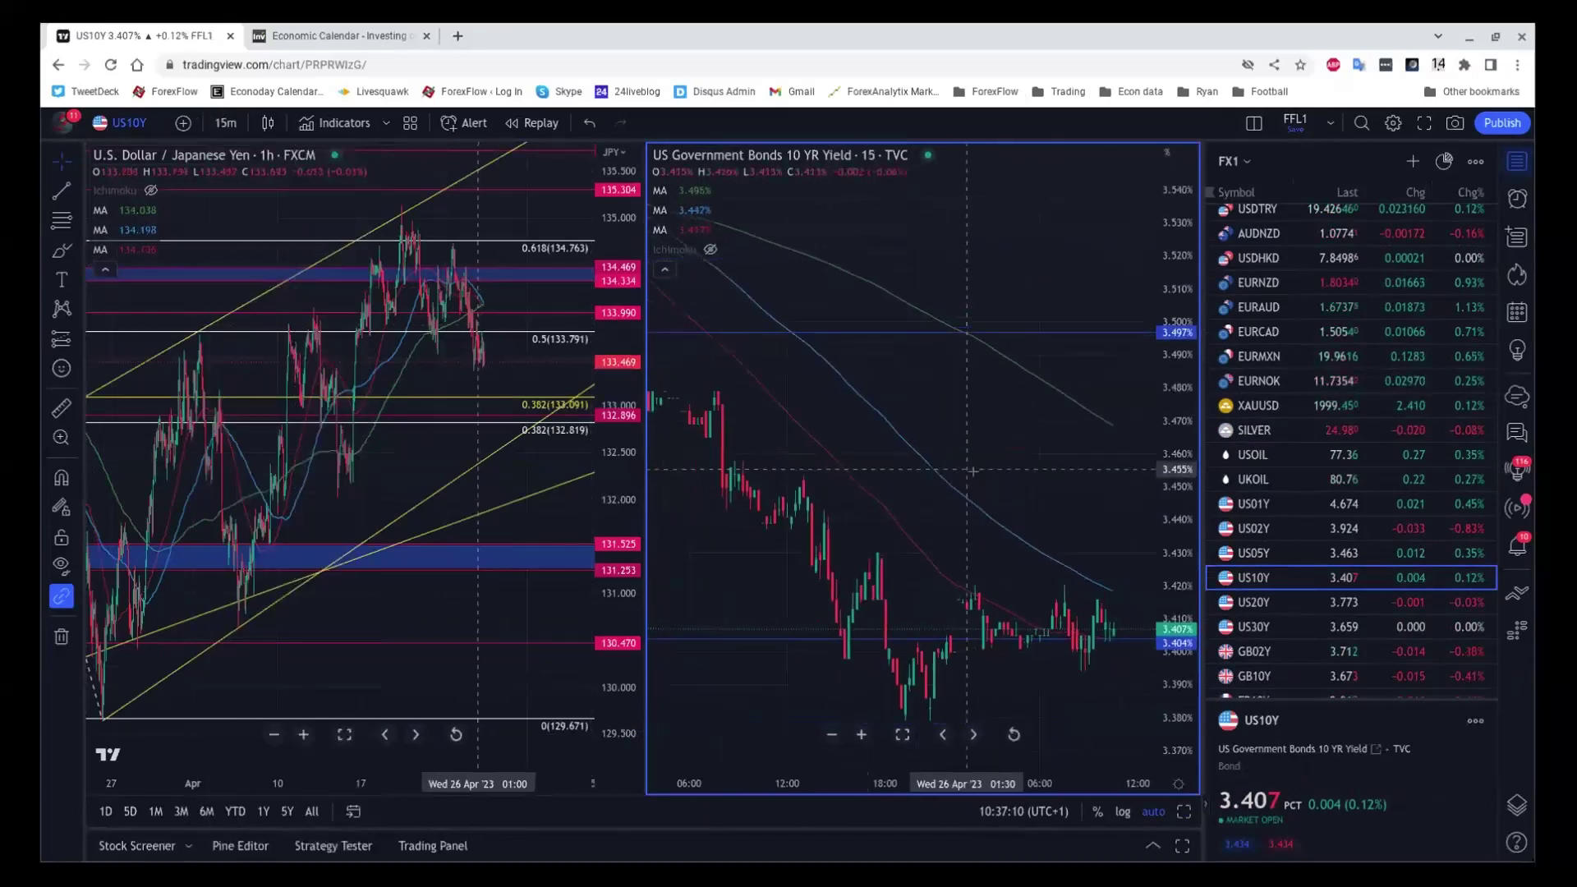
pyautogui.scroll(-10, 972, 471)
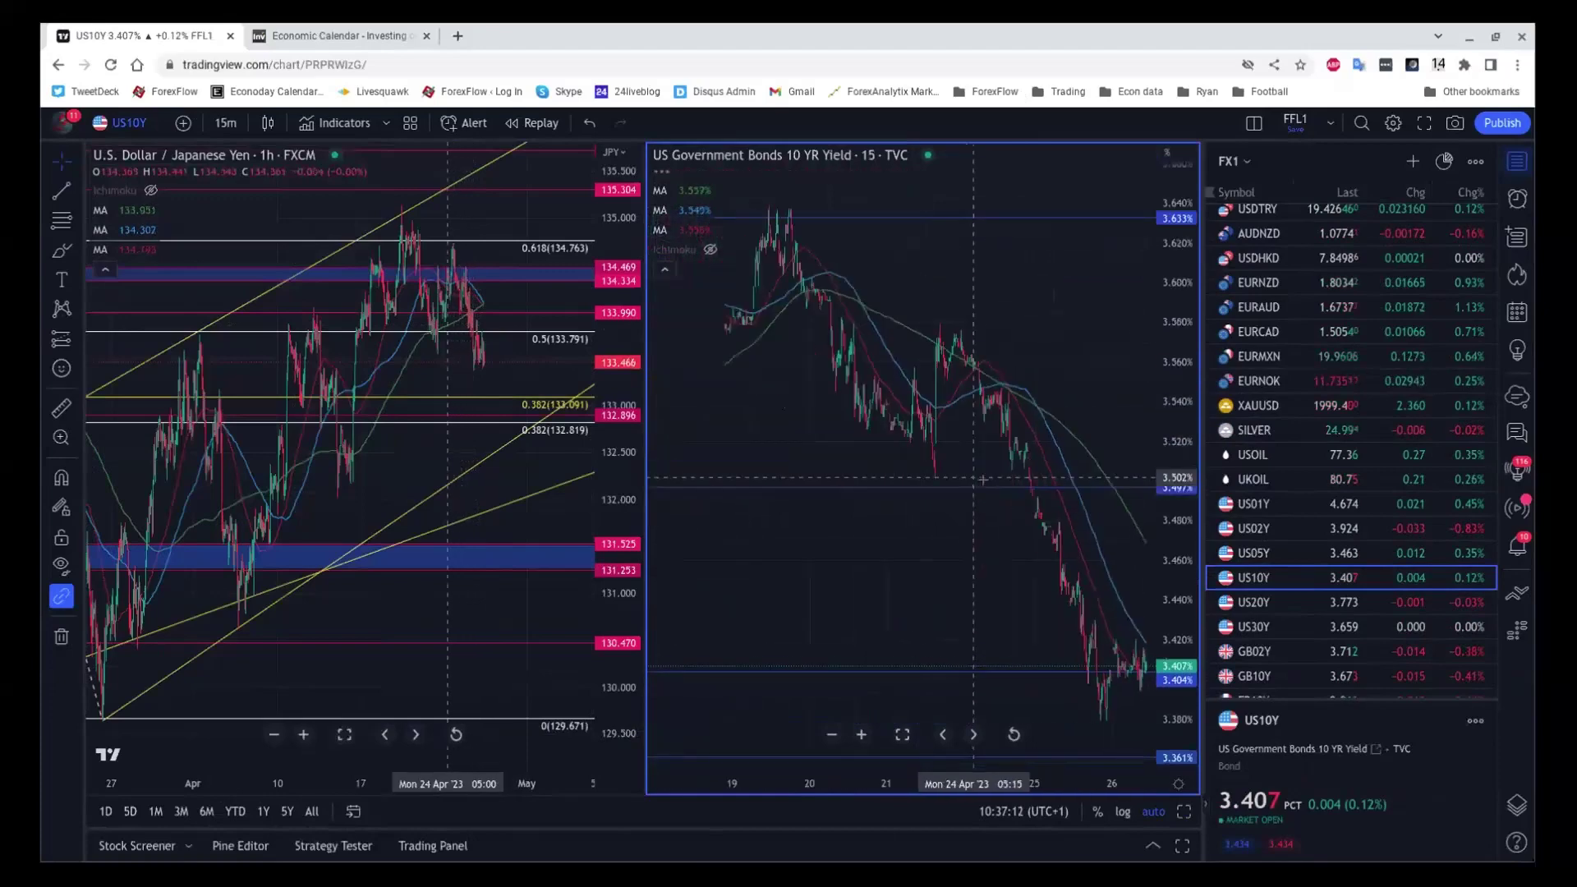
pyautogui.scroll(-8, 982, 480)
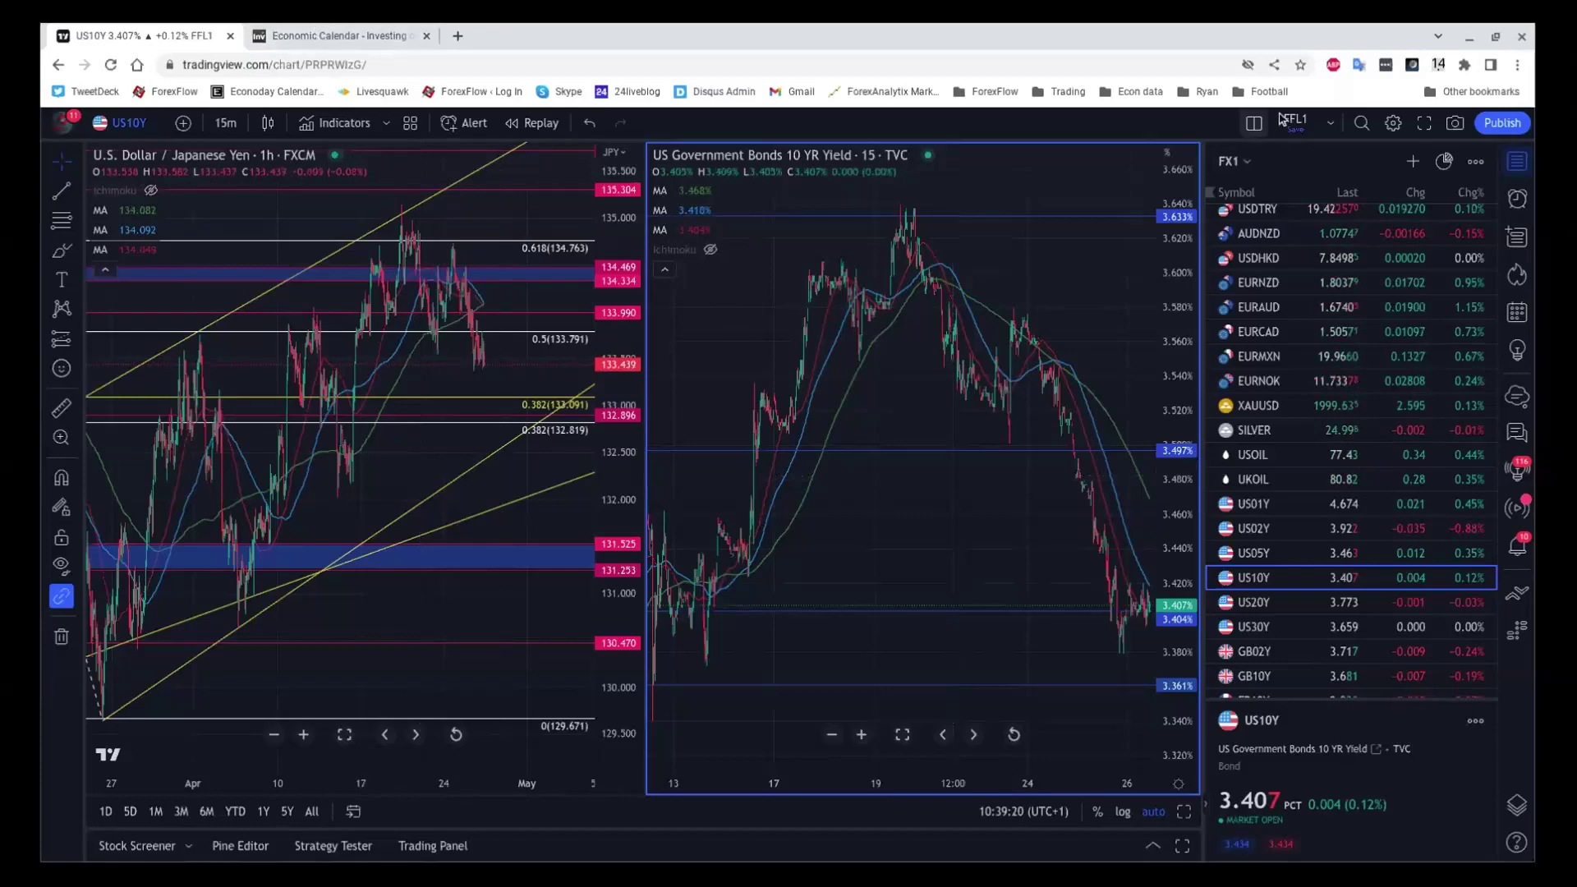
pyautogui.click(1256, 123)
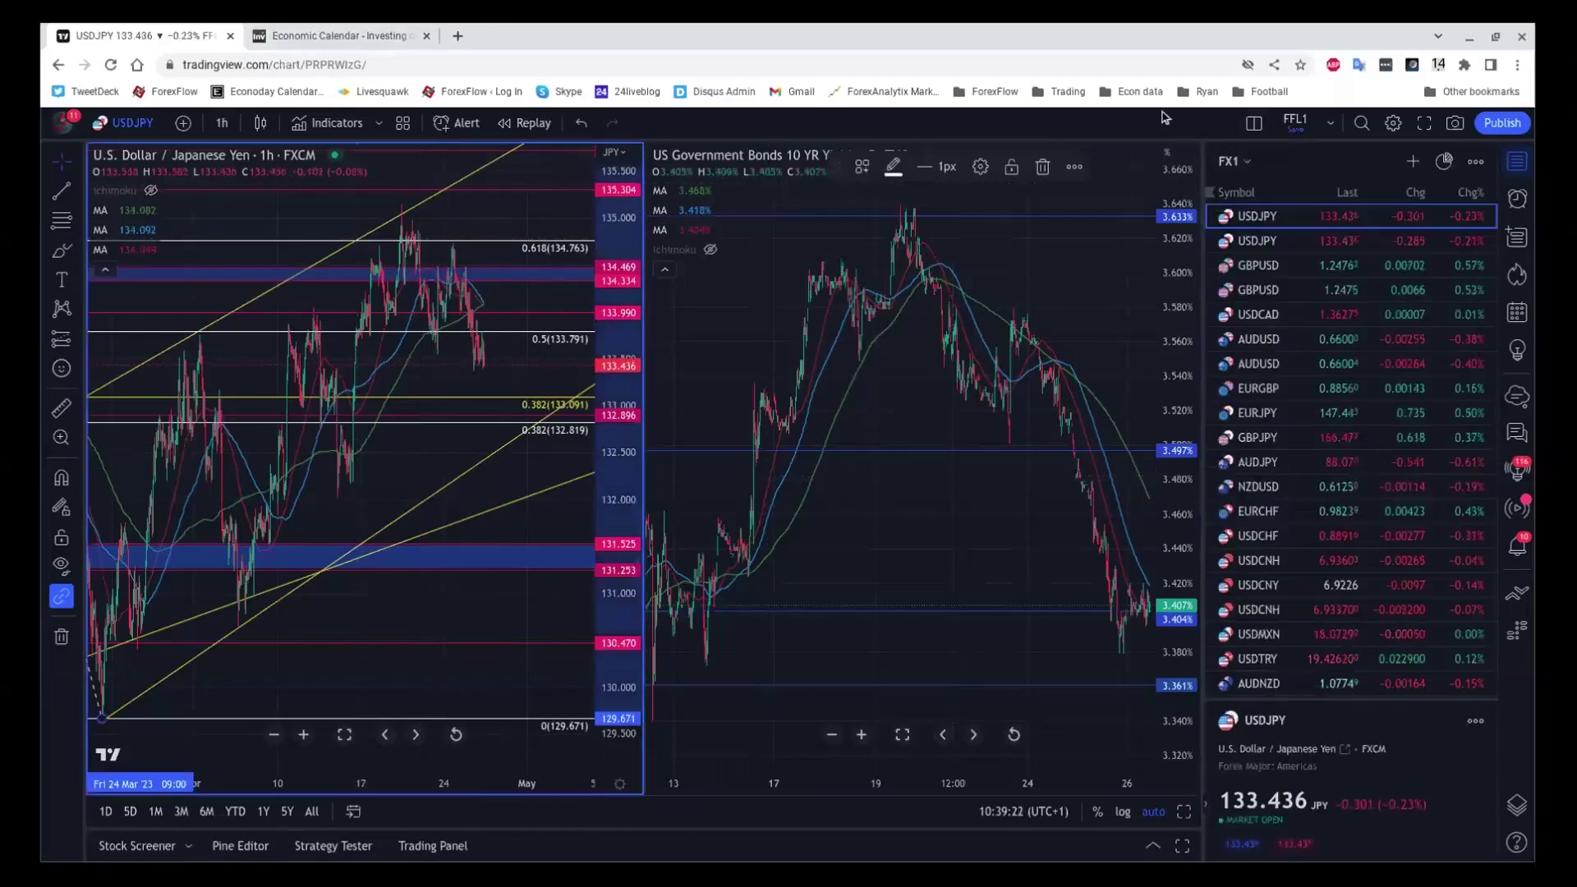
# Return to a single-chart layout and load the EUR/JPY chart.
pyautogui.click(1253, 123)
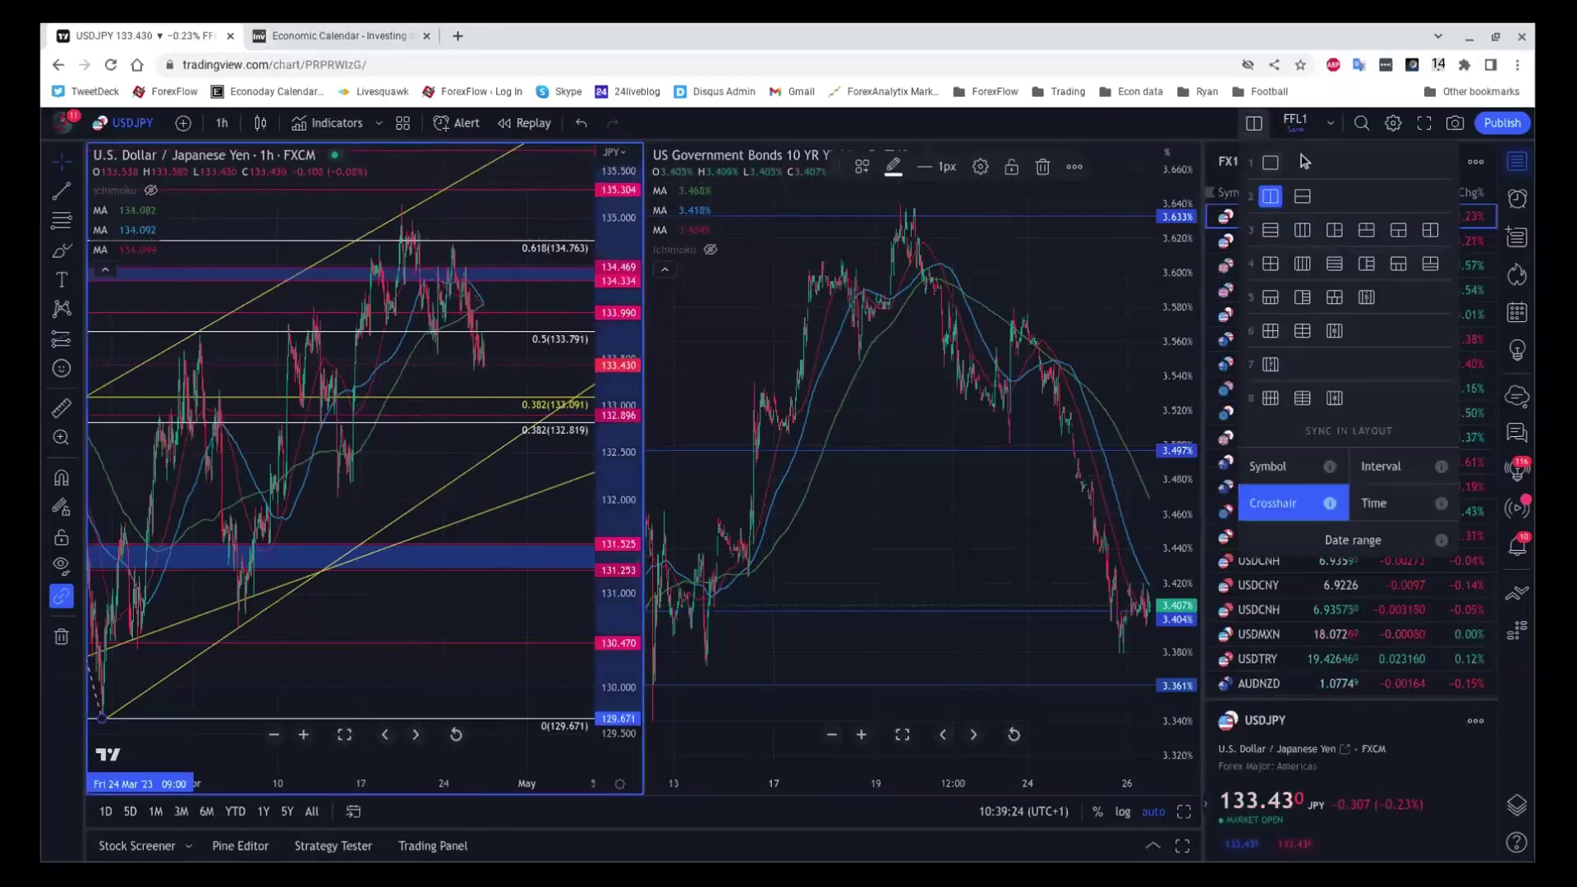
pyautogui.click(1270, 162)
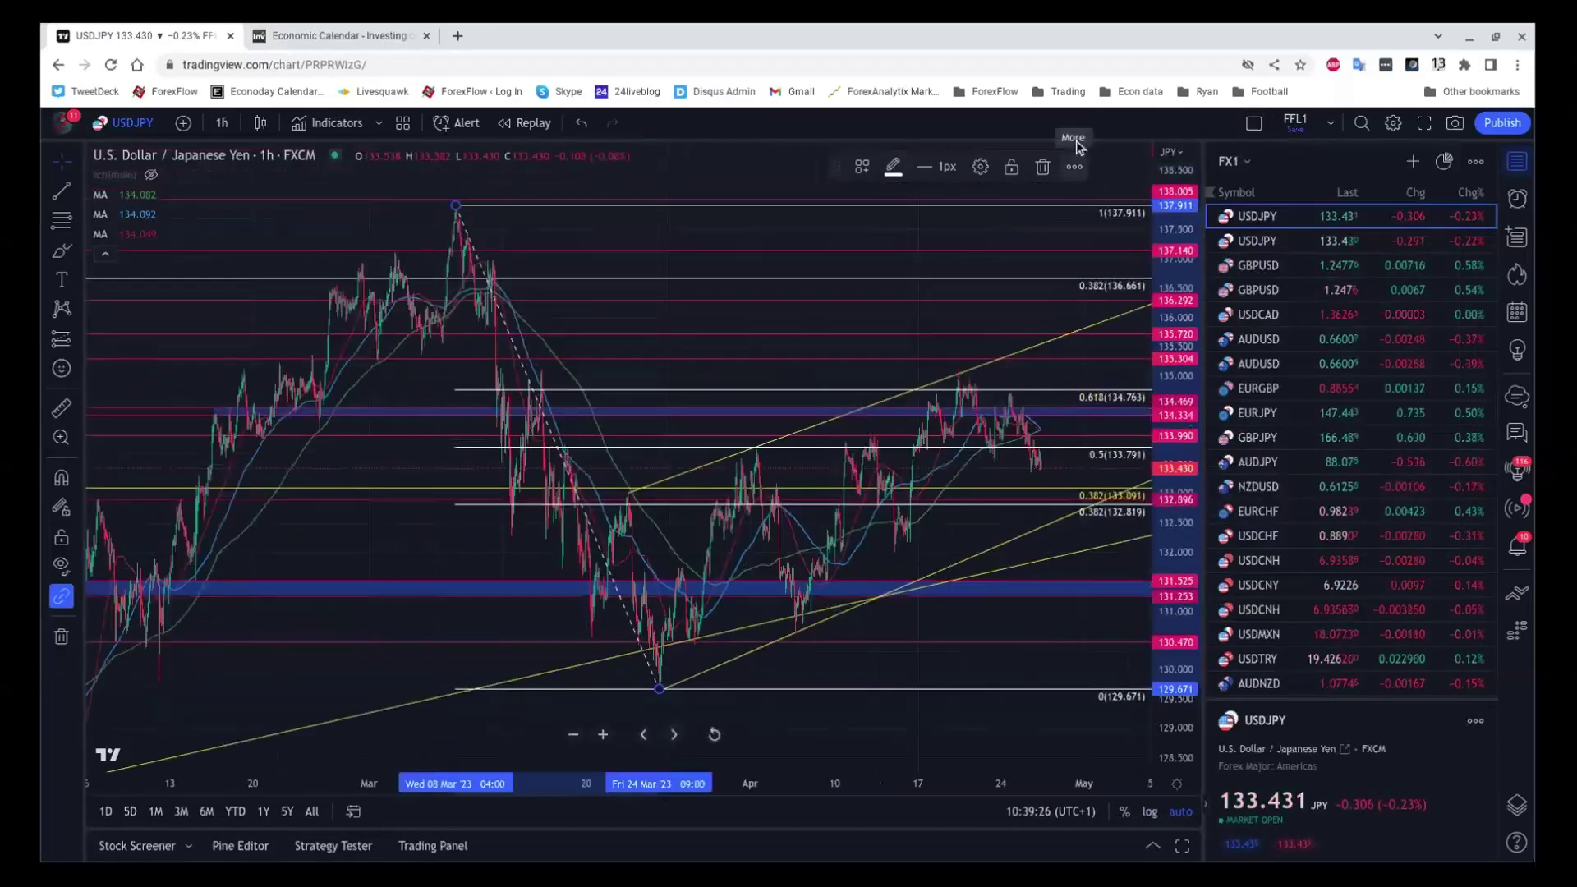
pyautogui.click(1289, 411)
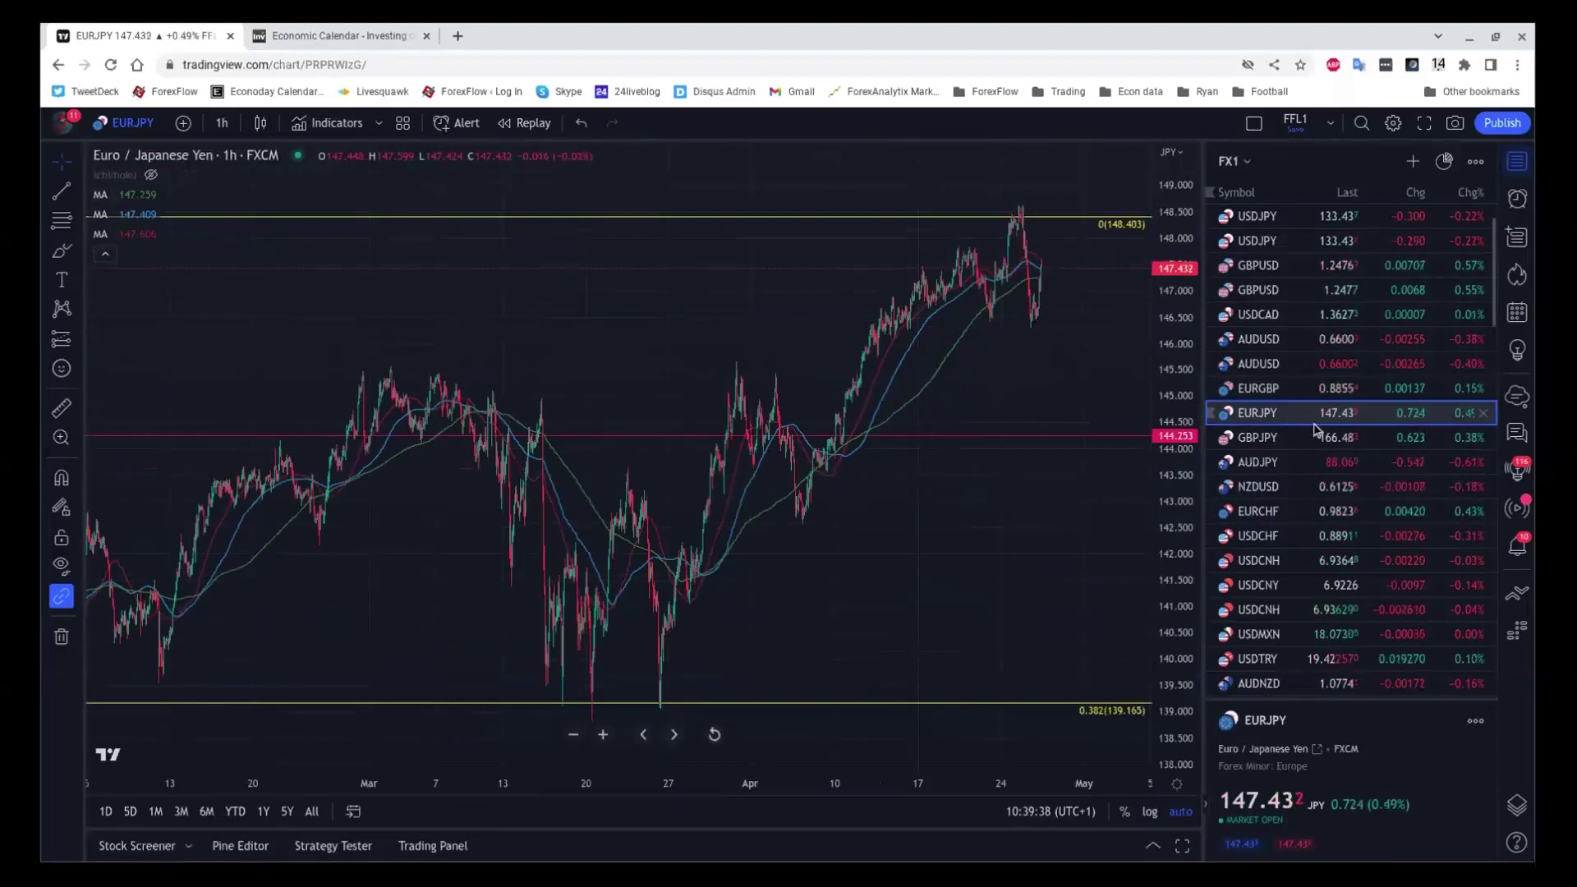
# Load the AUD/JPY hourly chart from the watchlist.
pyautogui.scroll(-1, 1331, 494)
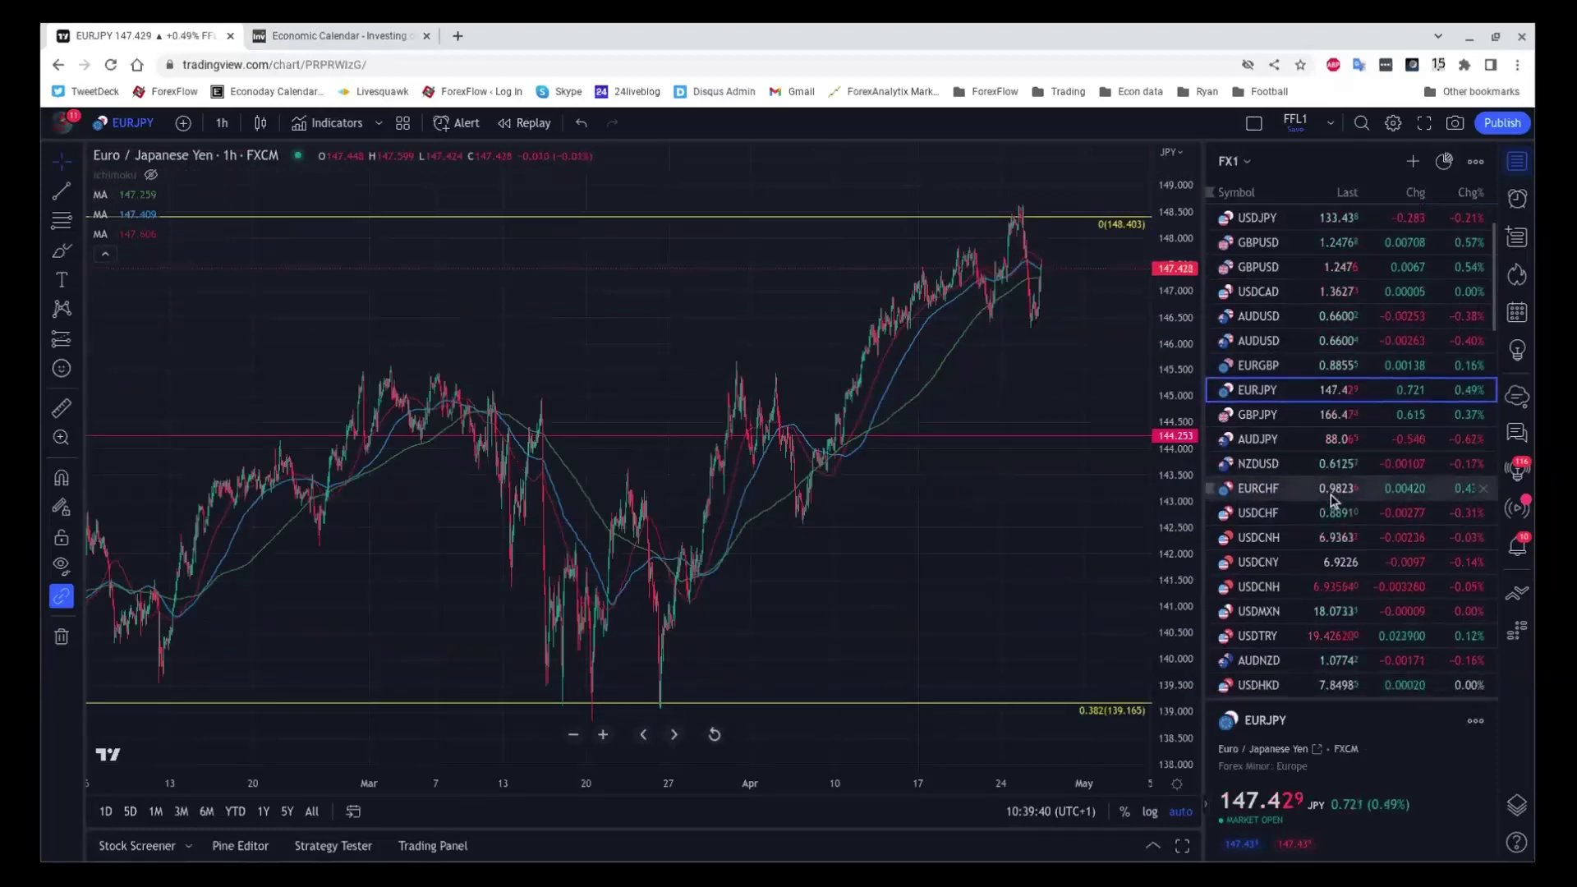
pyautogui.scroll(-1, 1330, 494)
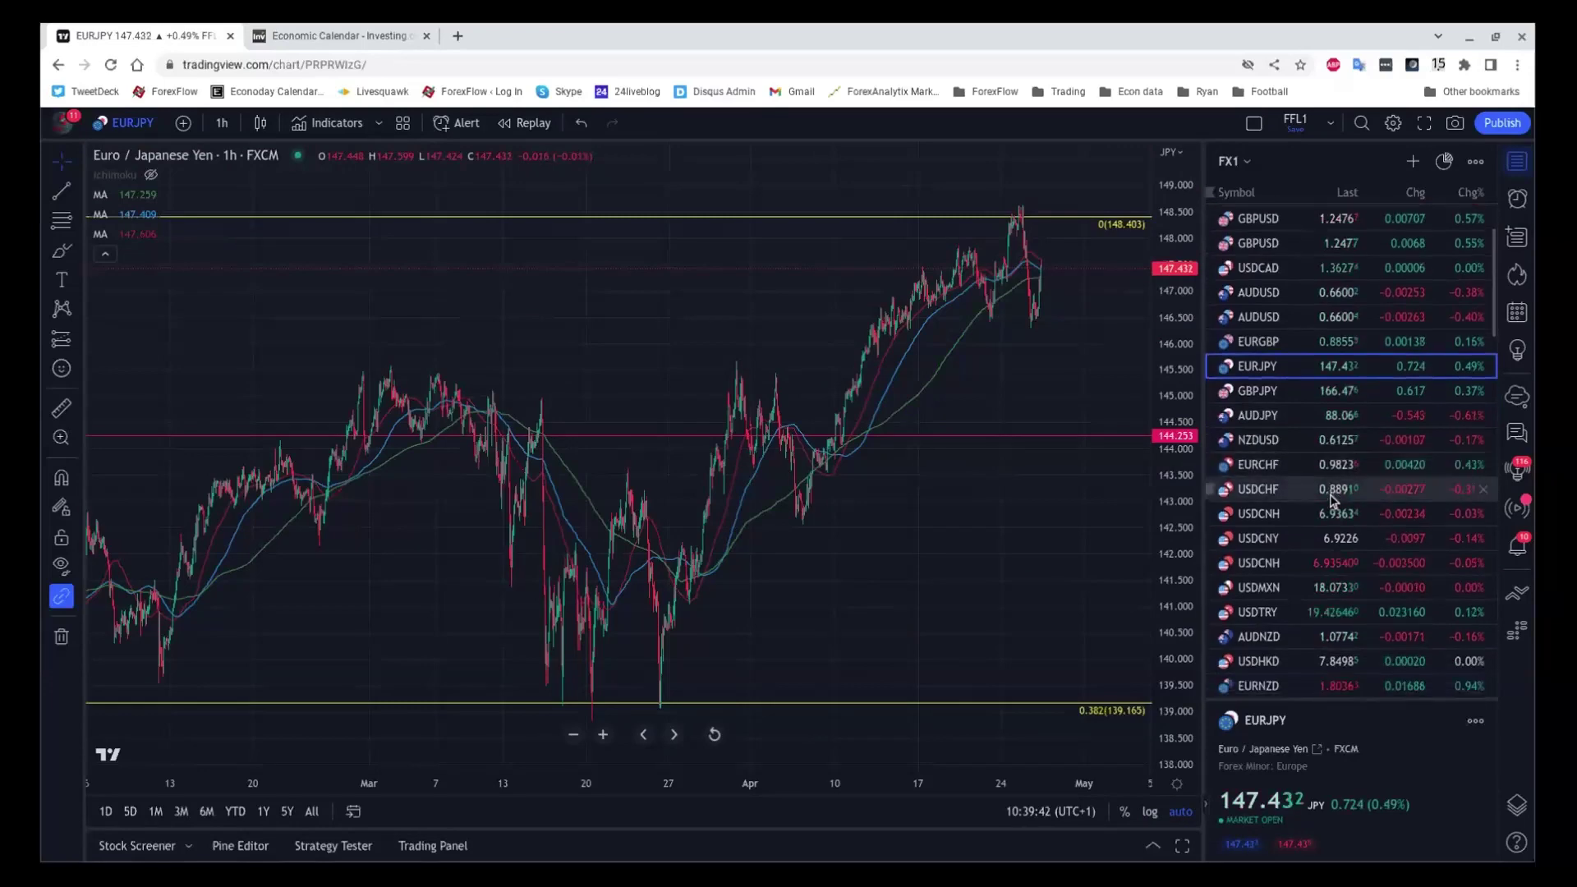
pyautogui.click(1288, 415)
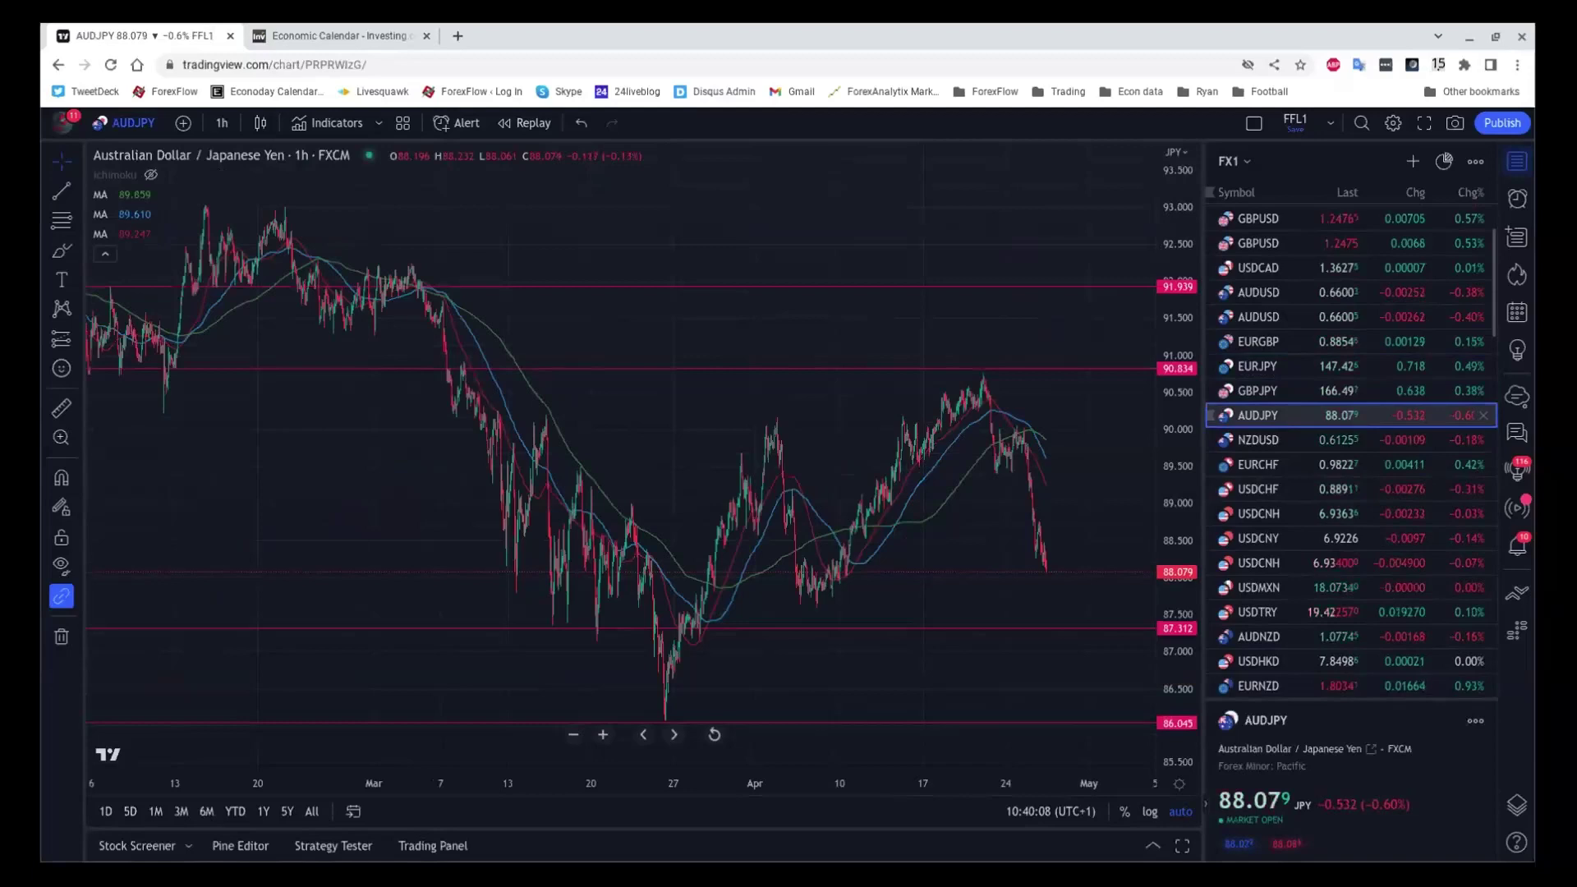
pyautogui.scroll(2, 1289, 333)
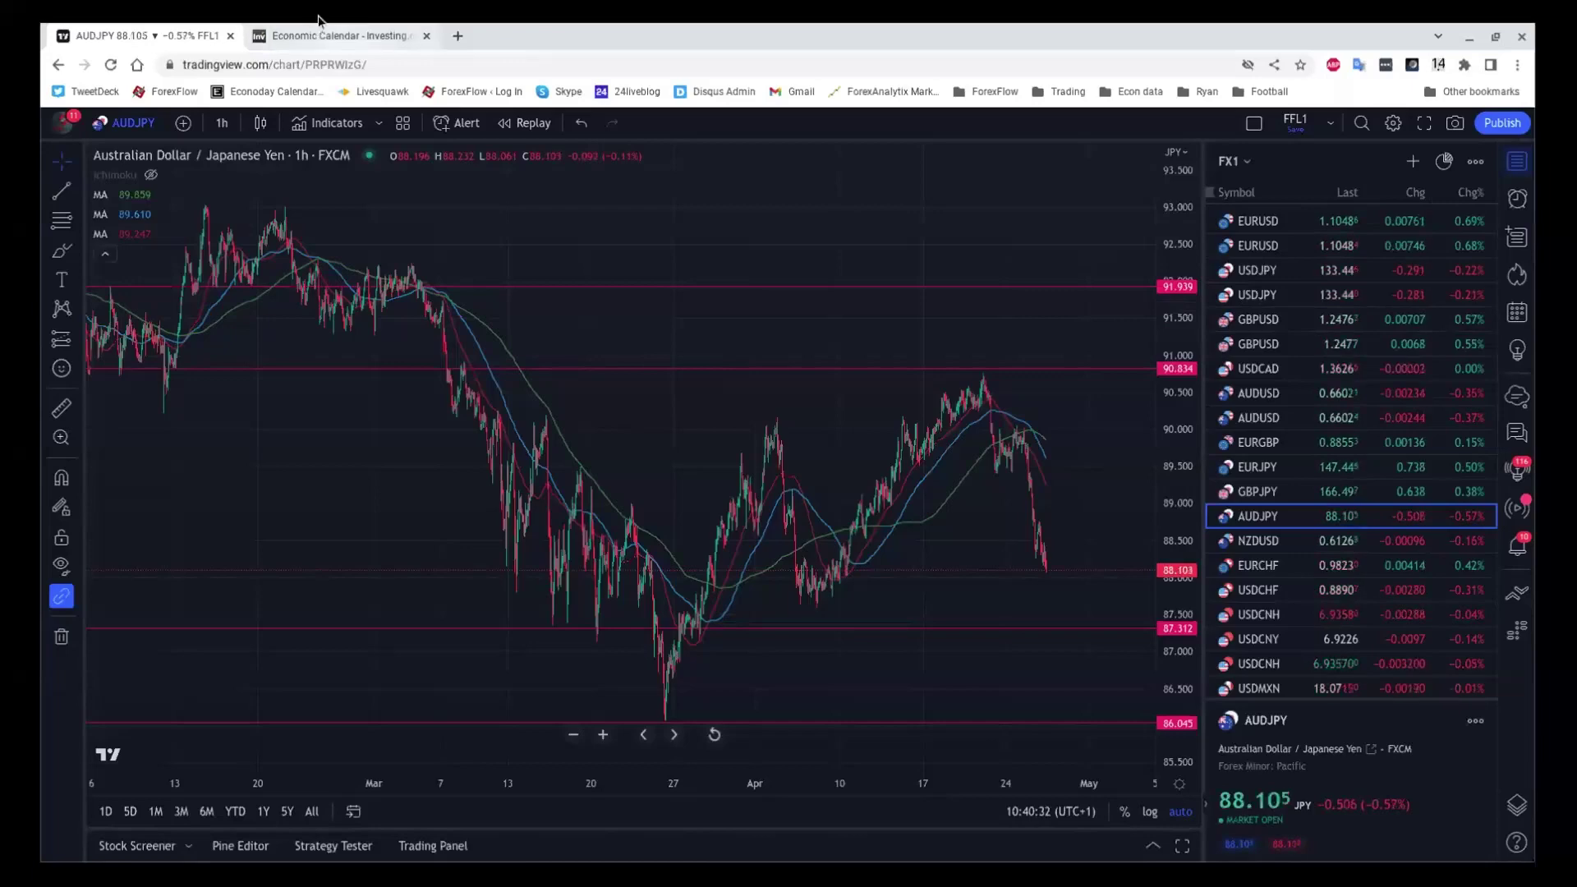
pyautogui.click(329, 35)
pyautogui.scroll(-5, 643, 435)
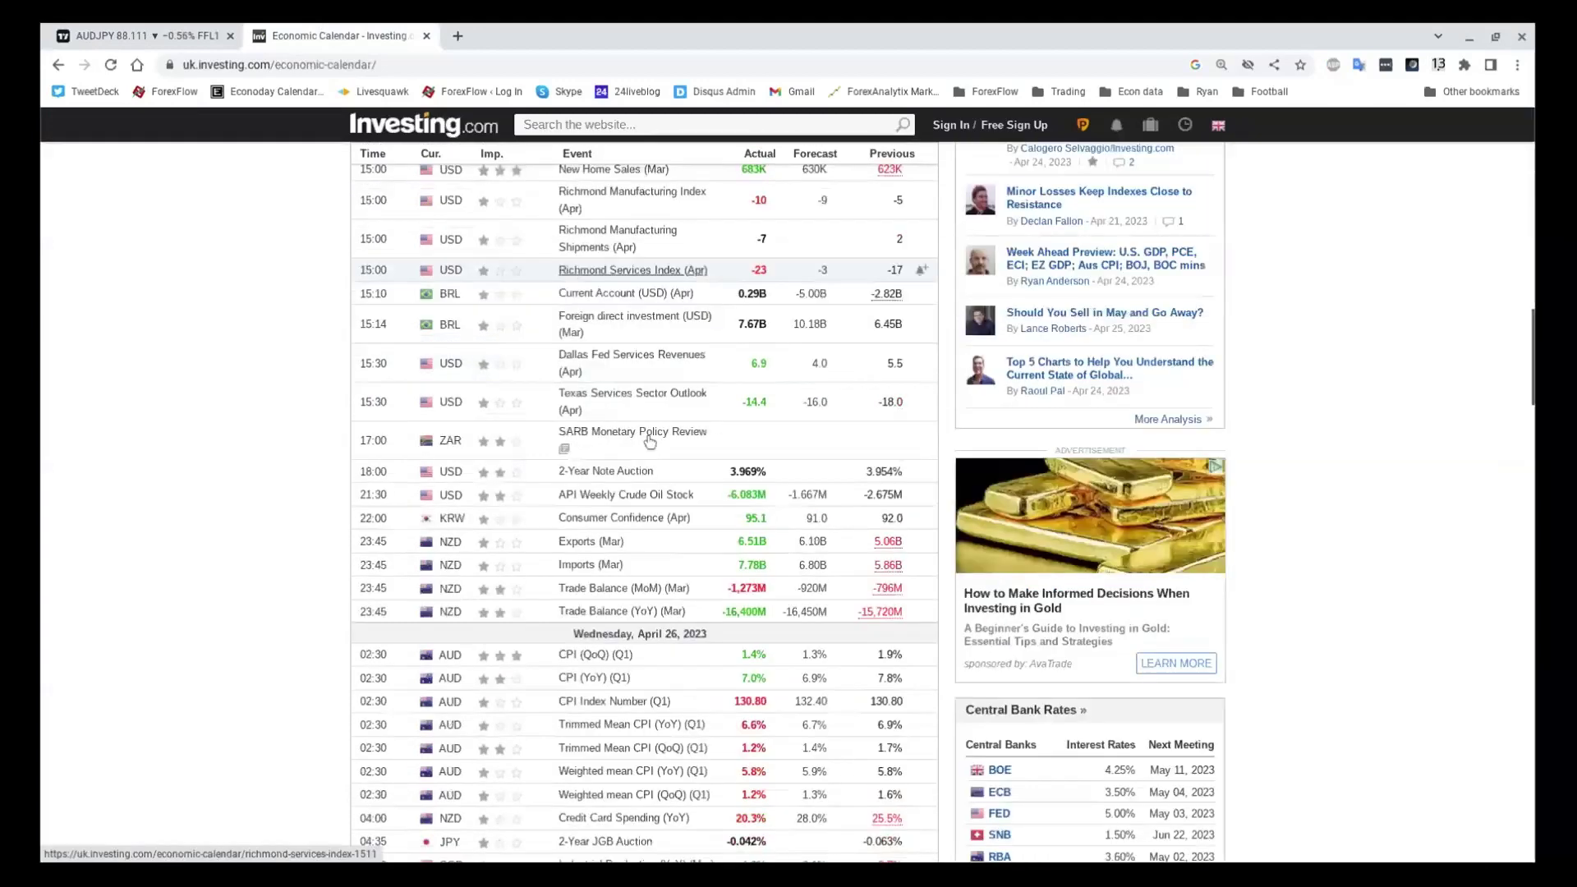
pyautogui.scroll(-3, 649, 441)
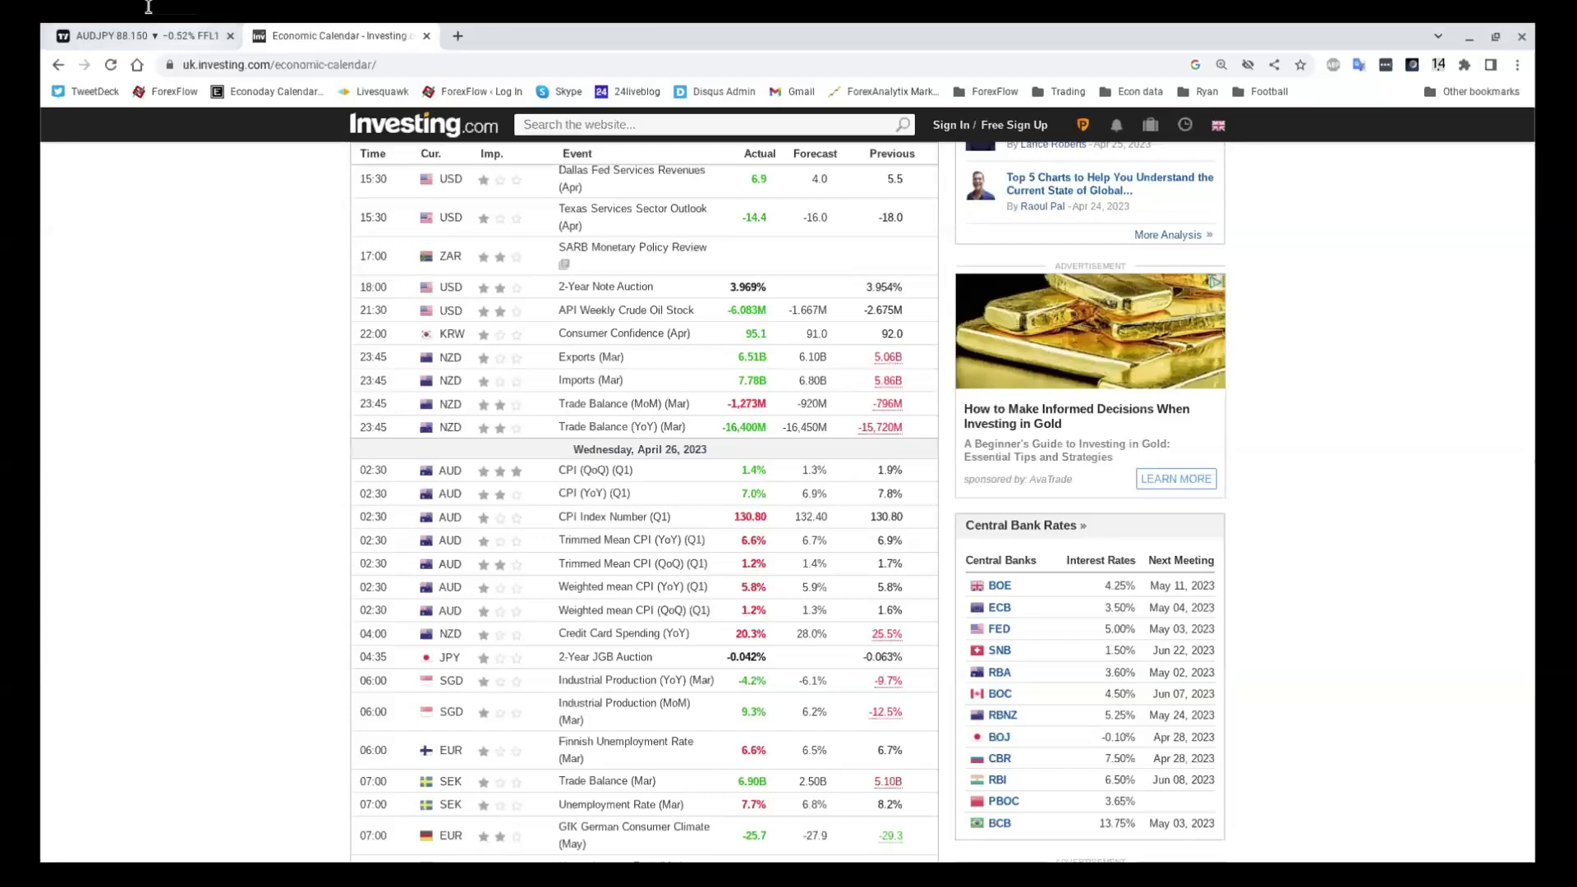
# Return to the TradingView tab and load the USD/SEK hourly chart from the watchlist.
pyautogui.click(81, 35)
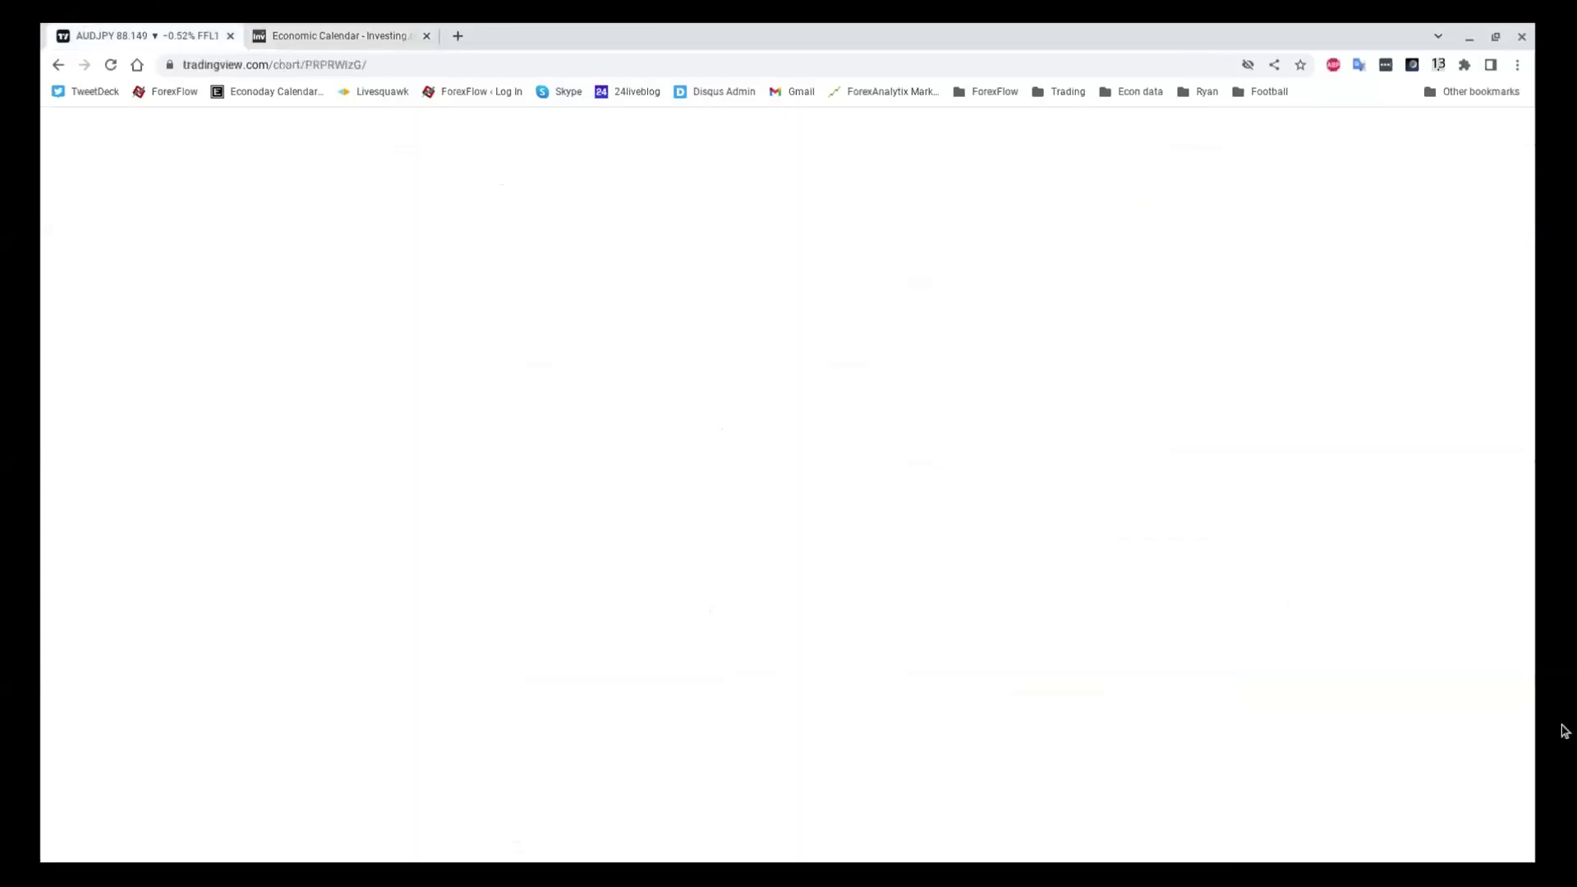
pyautogui.scroll(-4, 1402, 514)
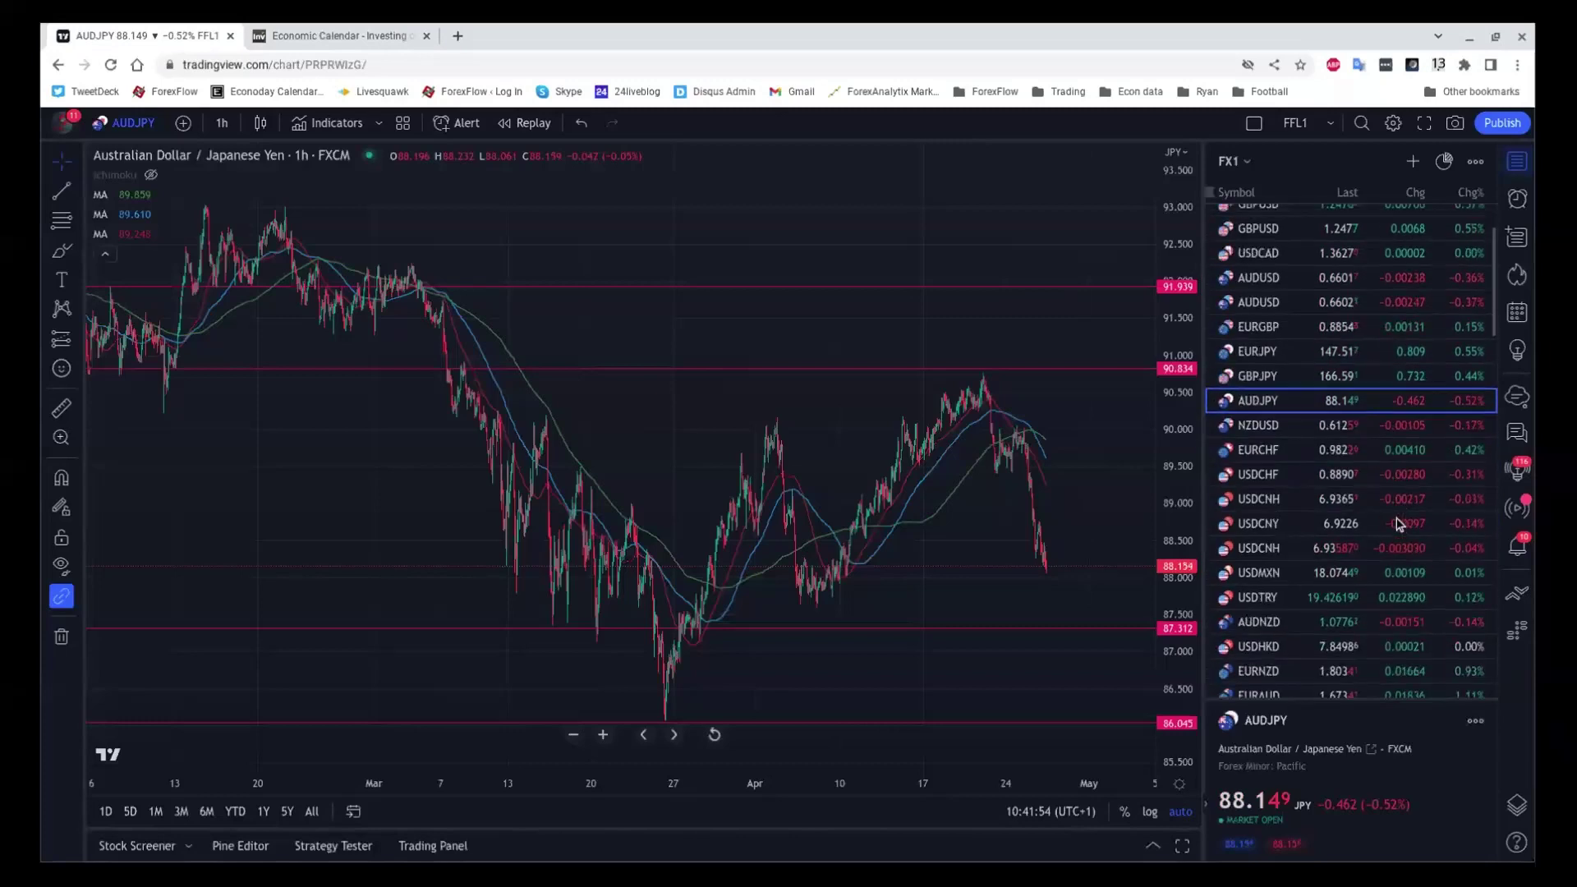
pyautogui.scroll(-4, 1398, 526)
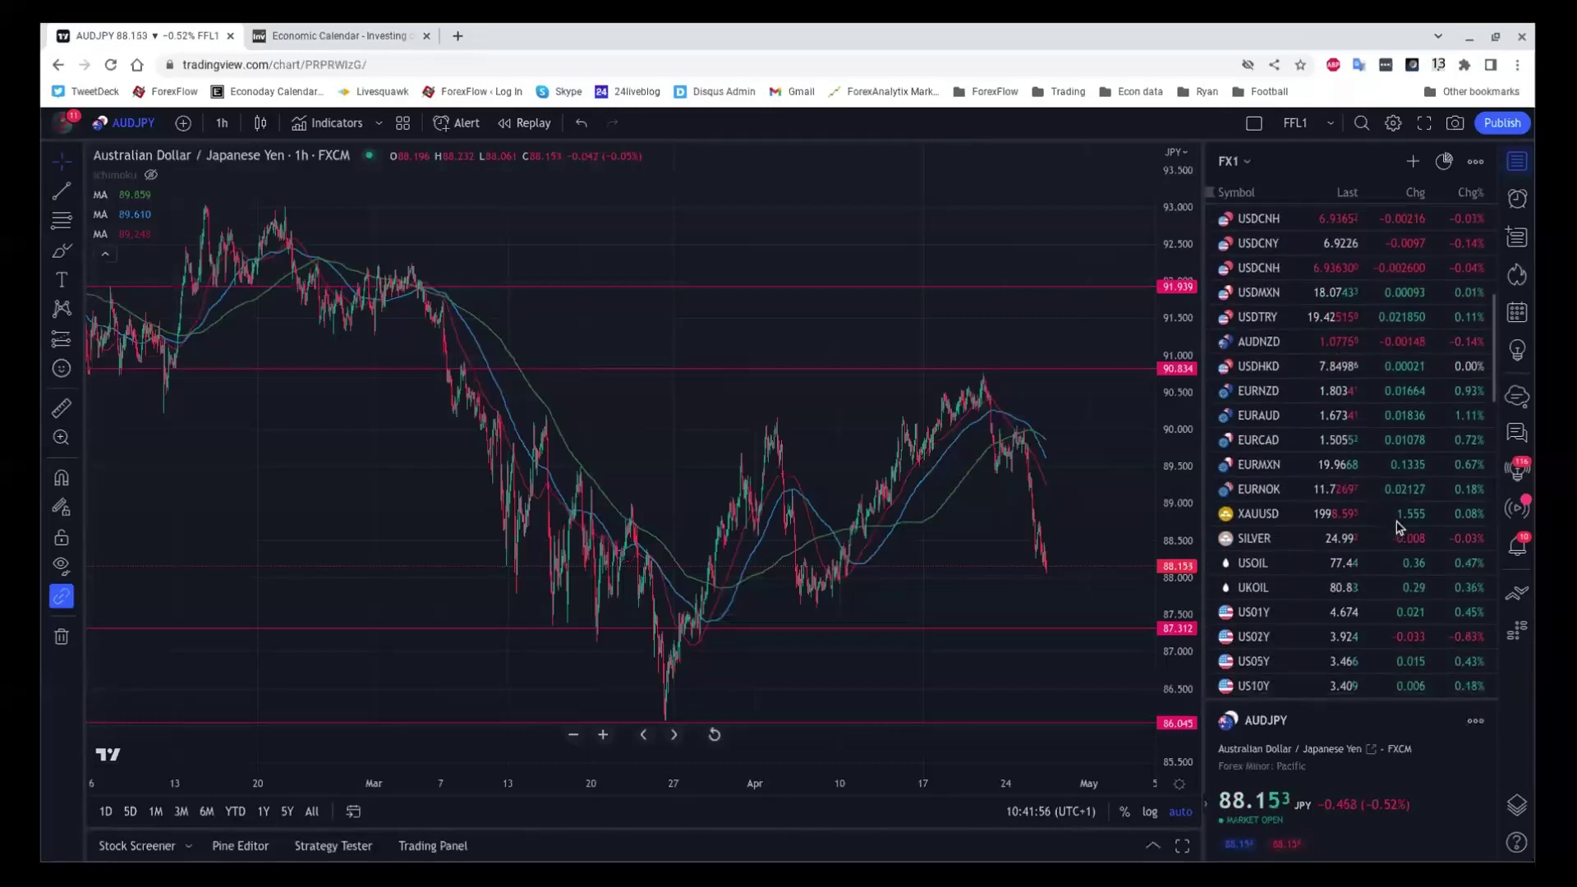
pyautogui.scroll(-7, 1398, 527)
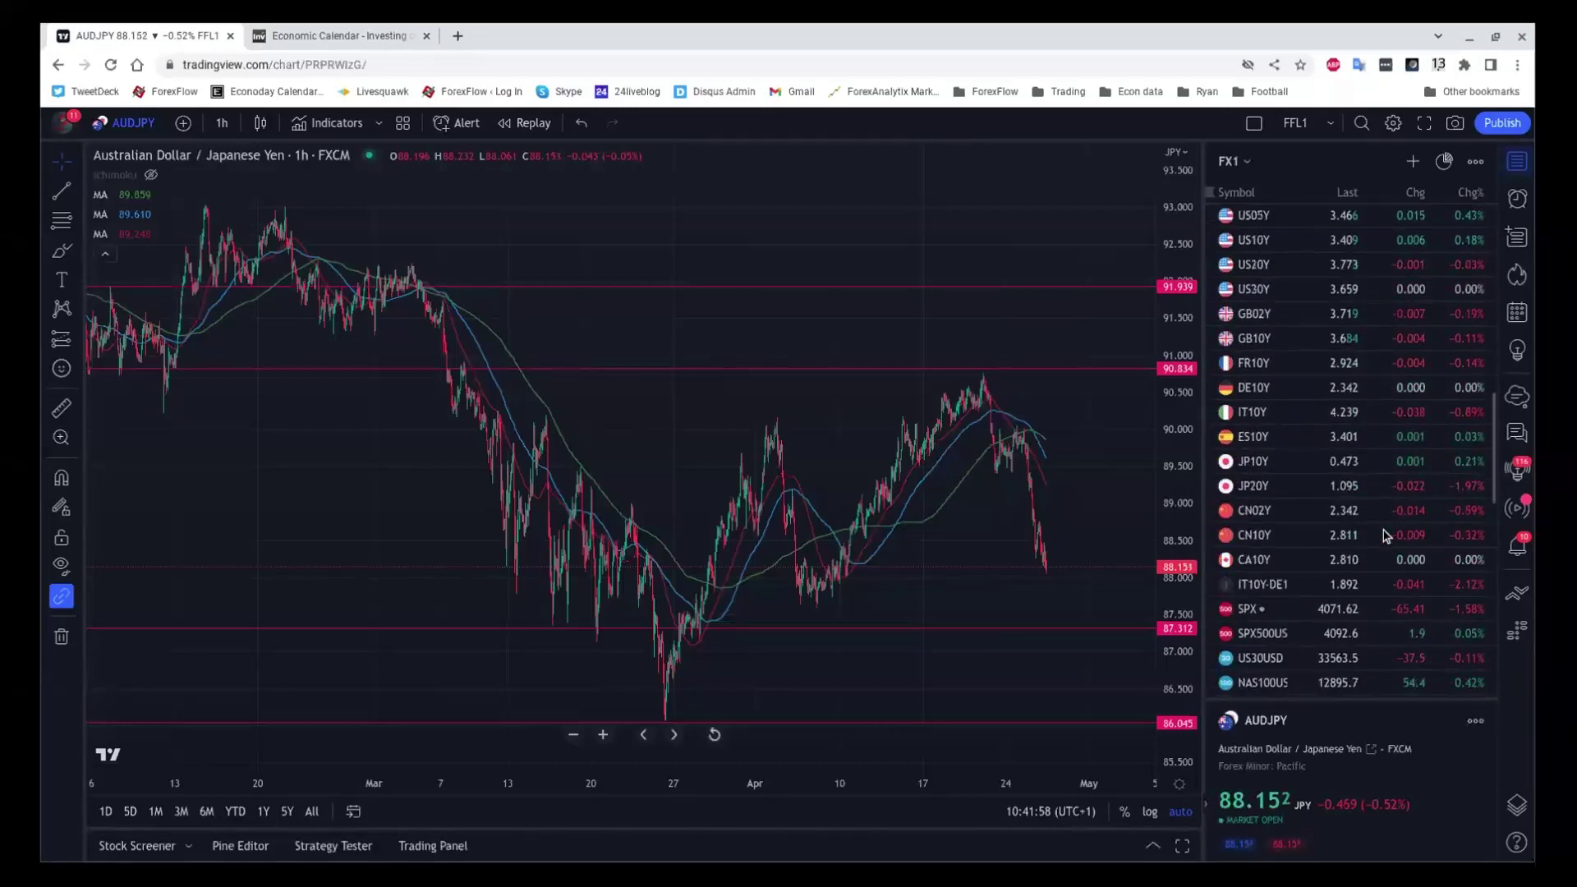
pyautogui.scroll(-4, 1380, 540)
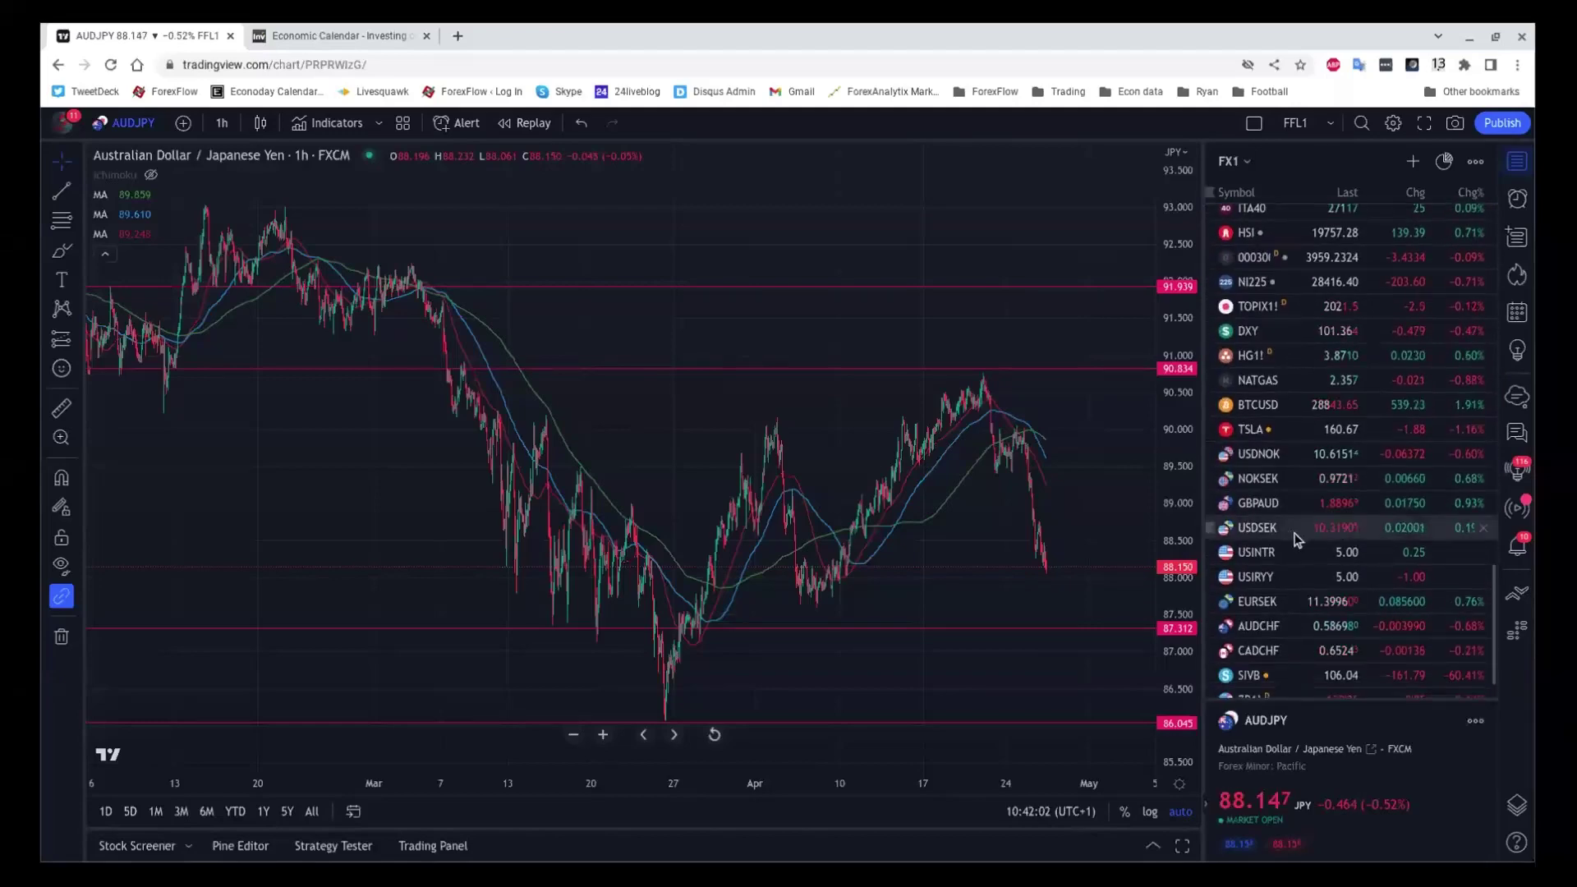
pyautogui.click(1294, 538)
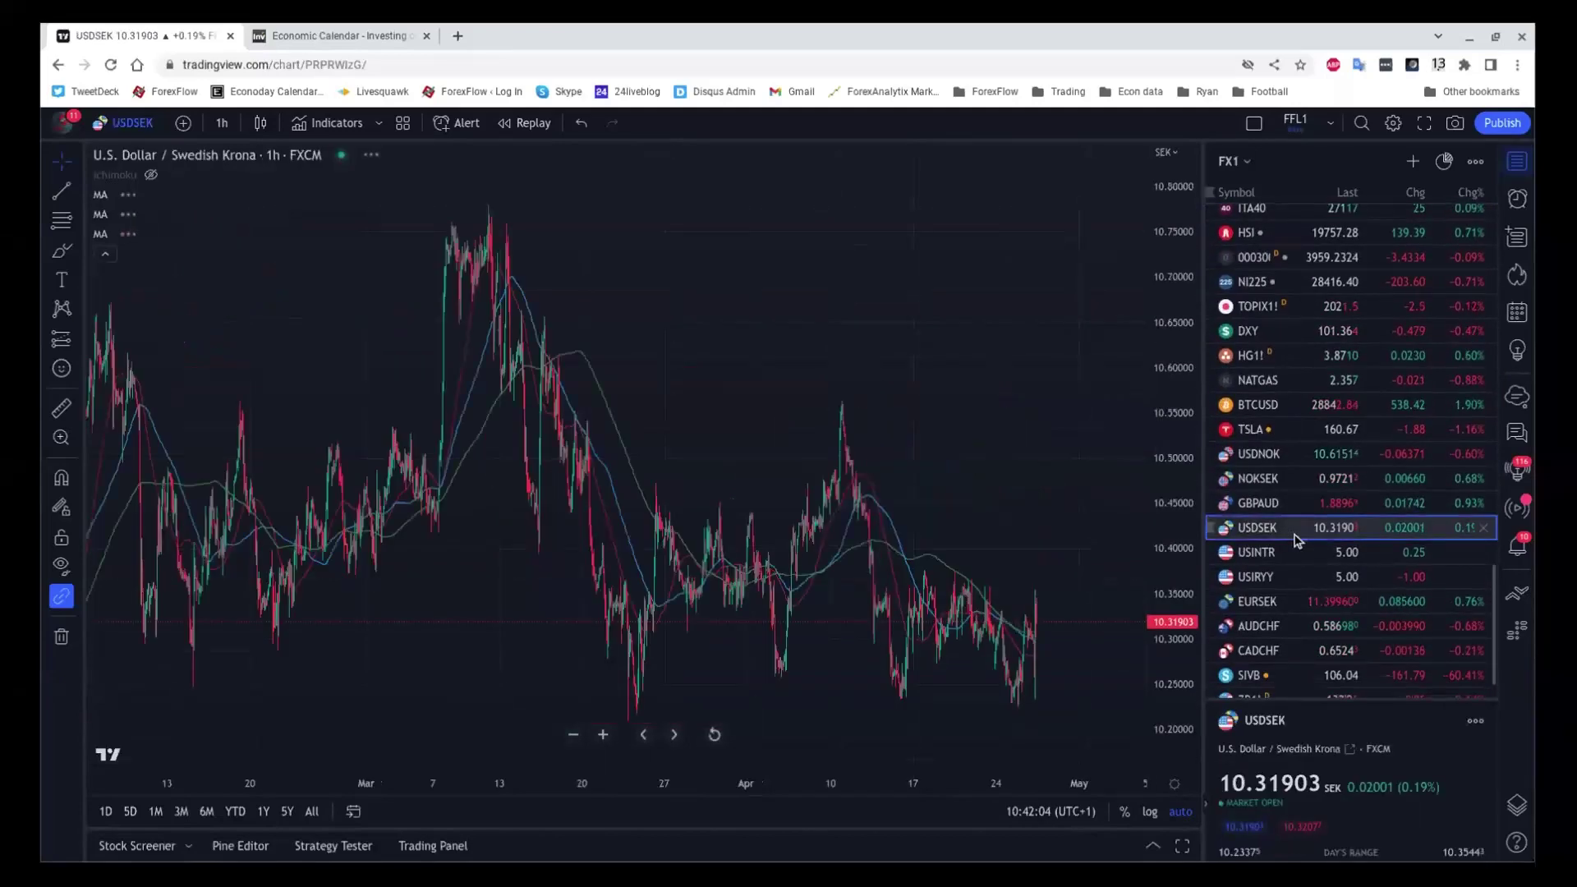
pyautogui.scroll(3, 1067, 479)
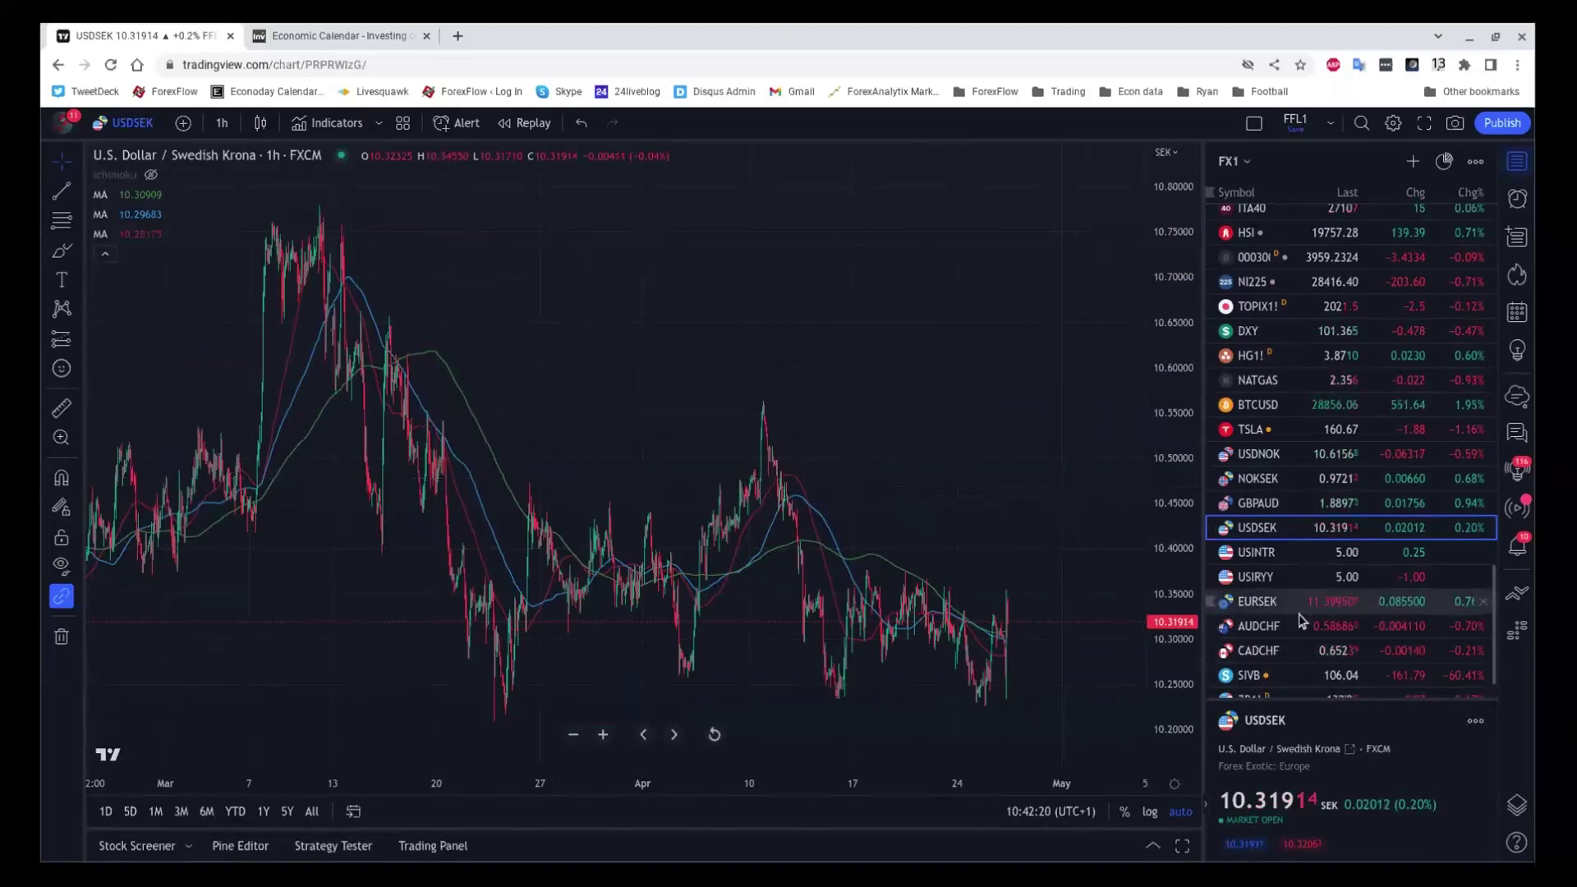
# Load the EUR/SEK hourly chart from the watchlist.
pyautogui.click(1299, 613)
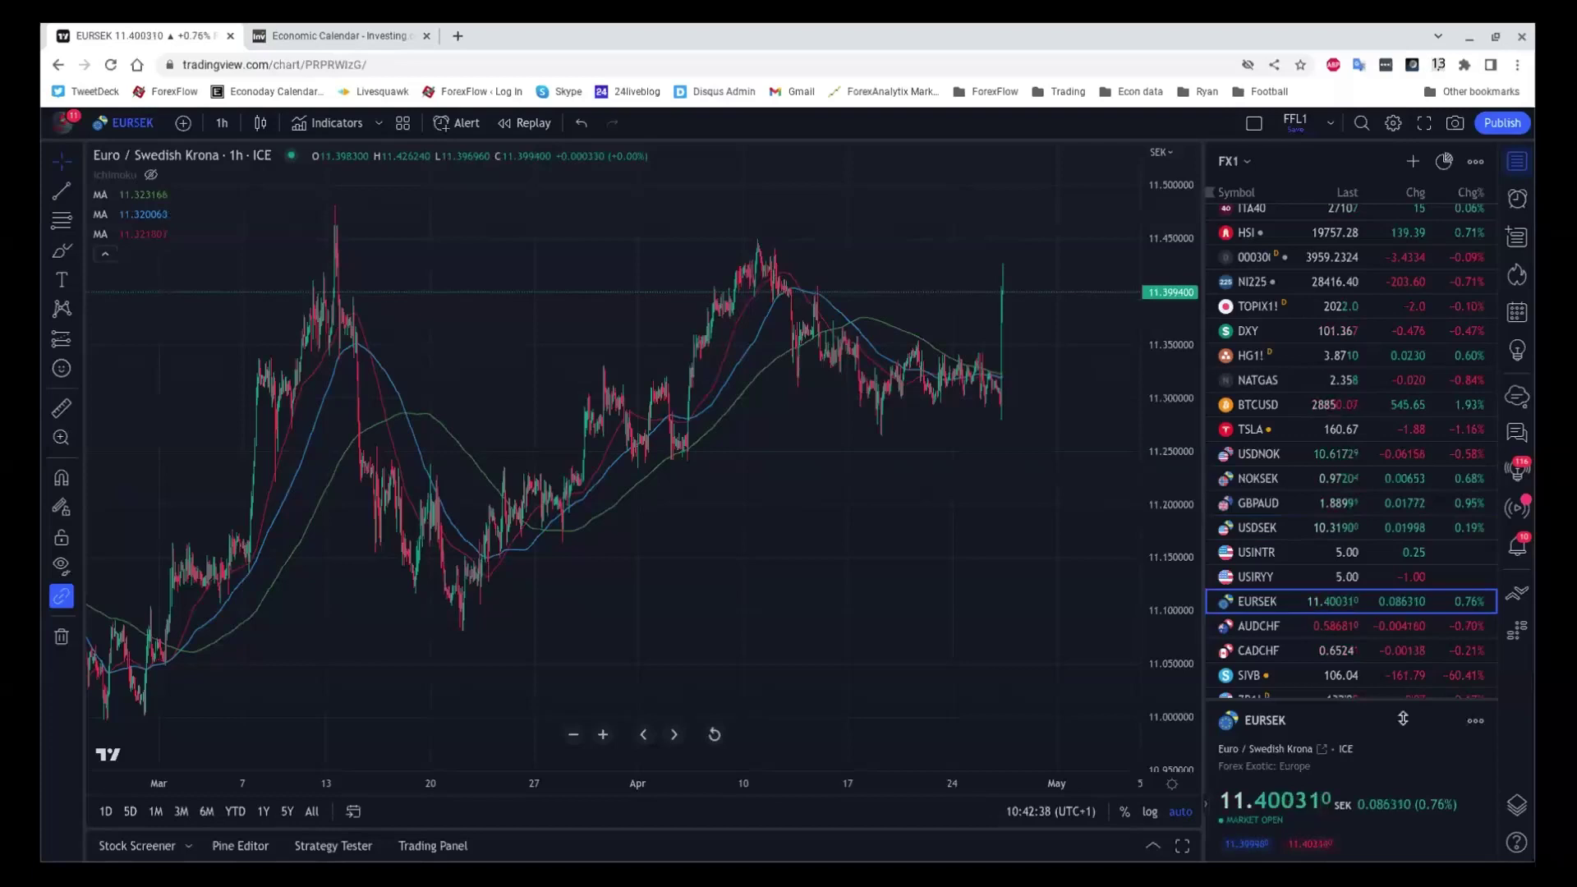
pyautogui.moveTo(1572, 646)
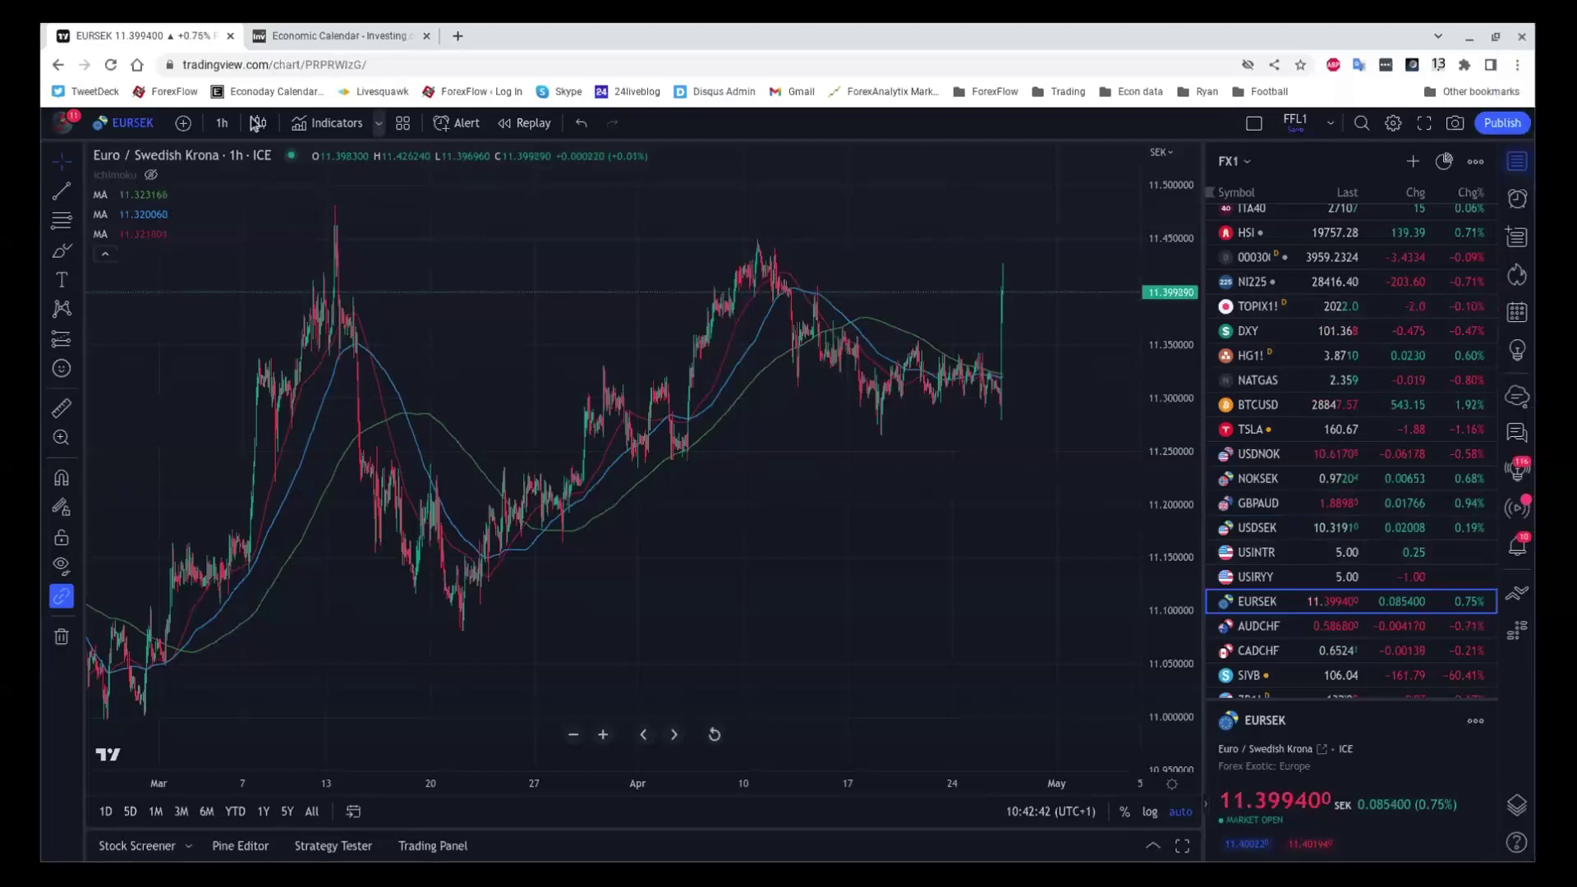
pyautogui.click(220, 123)
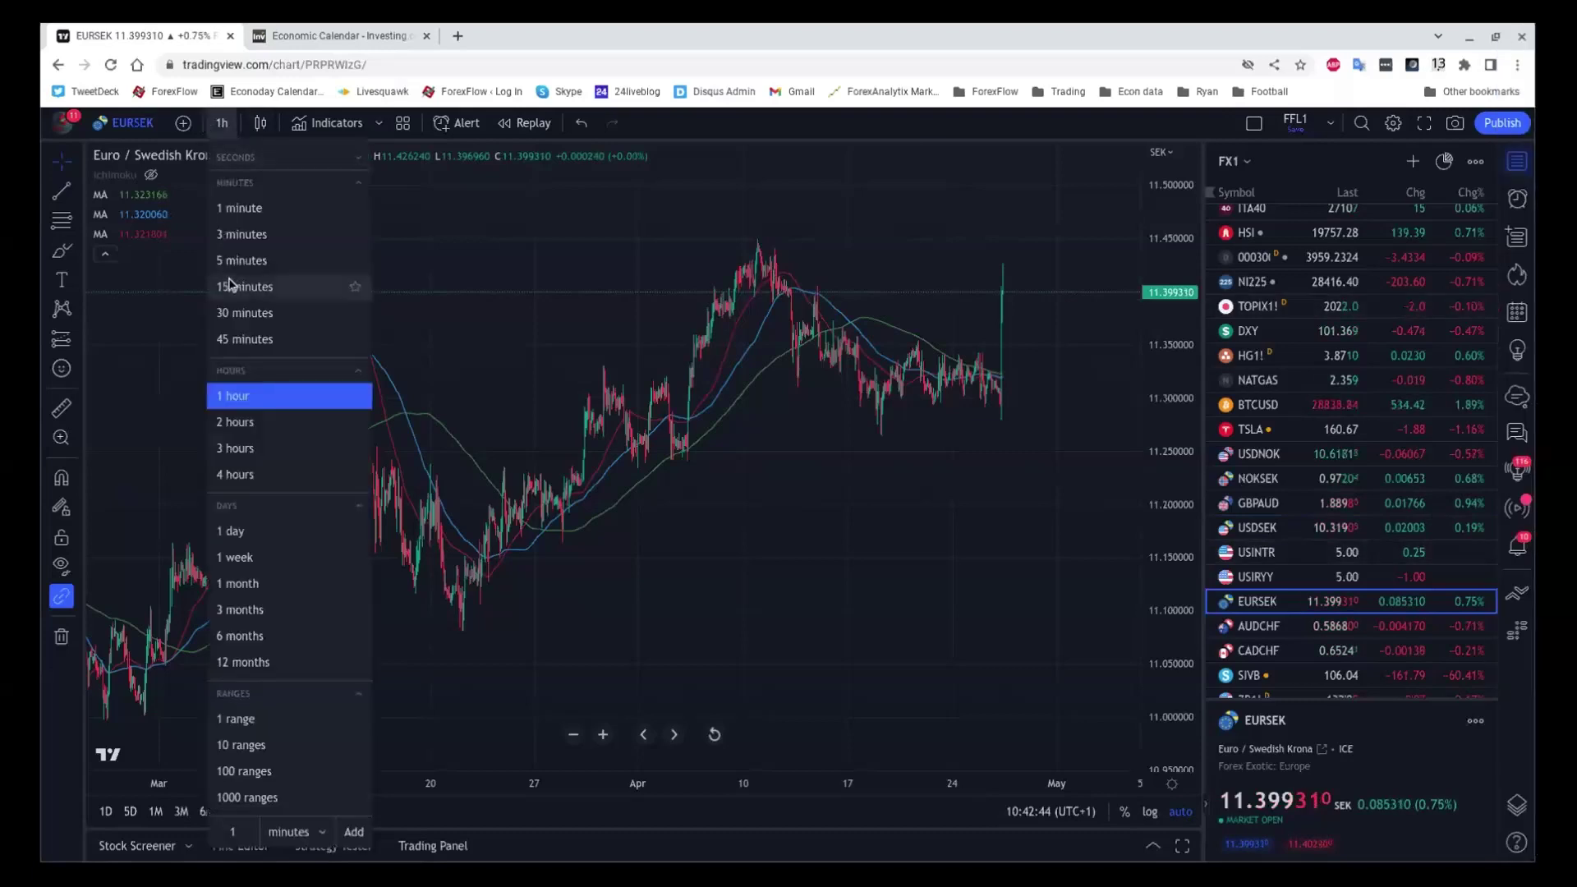
# Set the EUR/SEK chart to 15-minute candles.
pyautogui.click(230, 285)
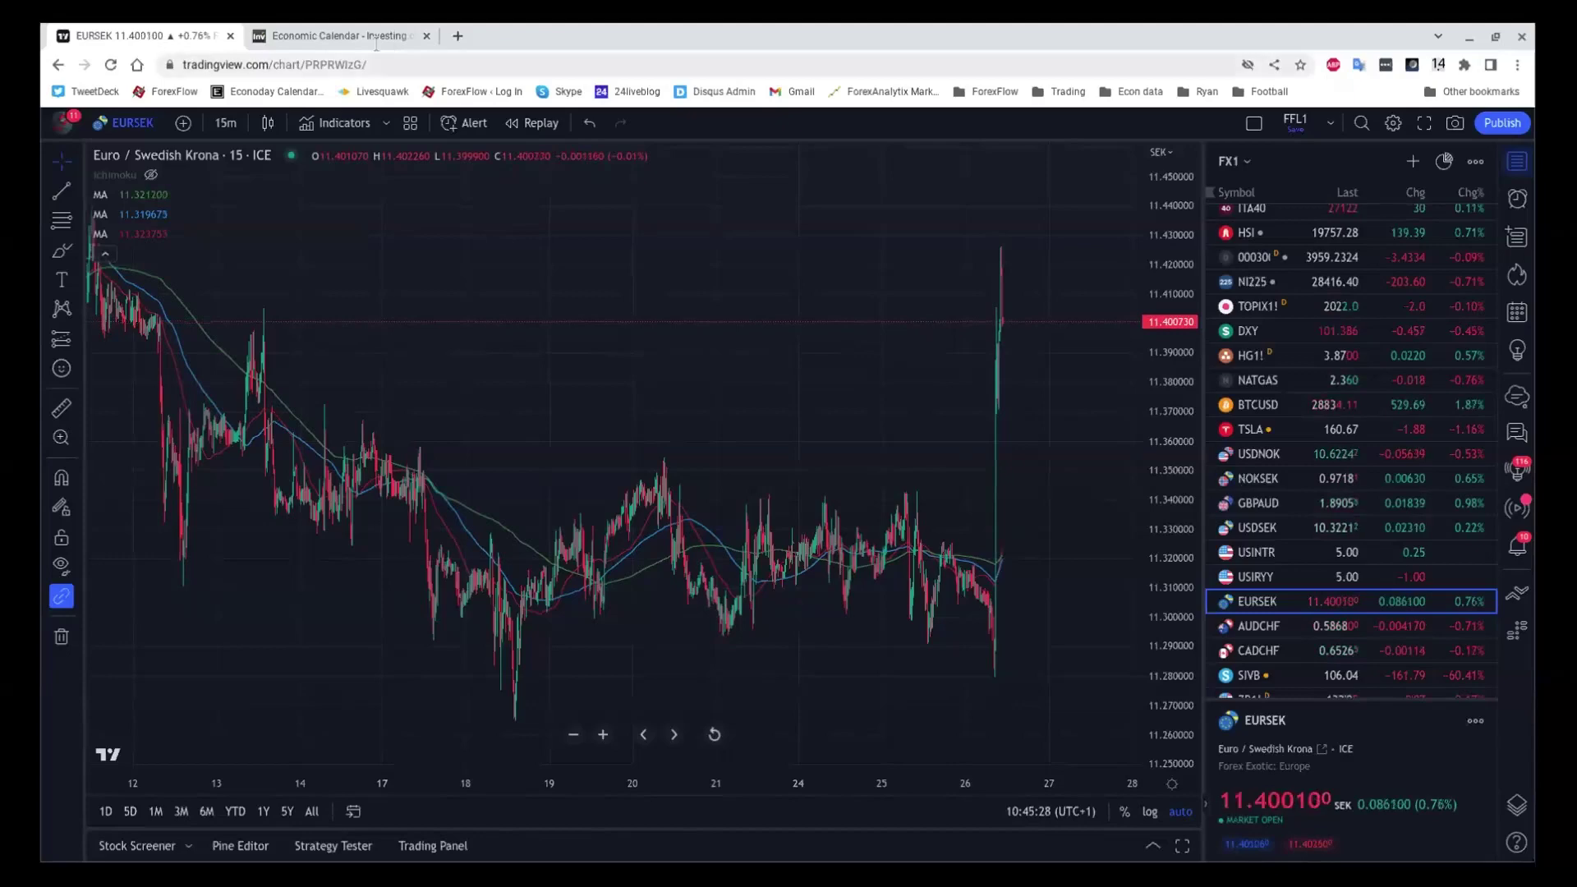
# Return to the Investing.com calendar and scroll through the releases' actual, forecast and previous figures.
pyautogui.click(340, 24)
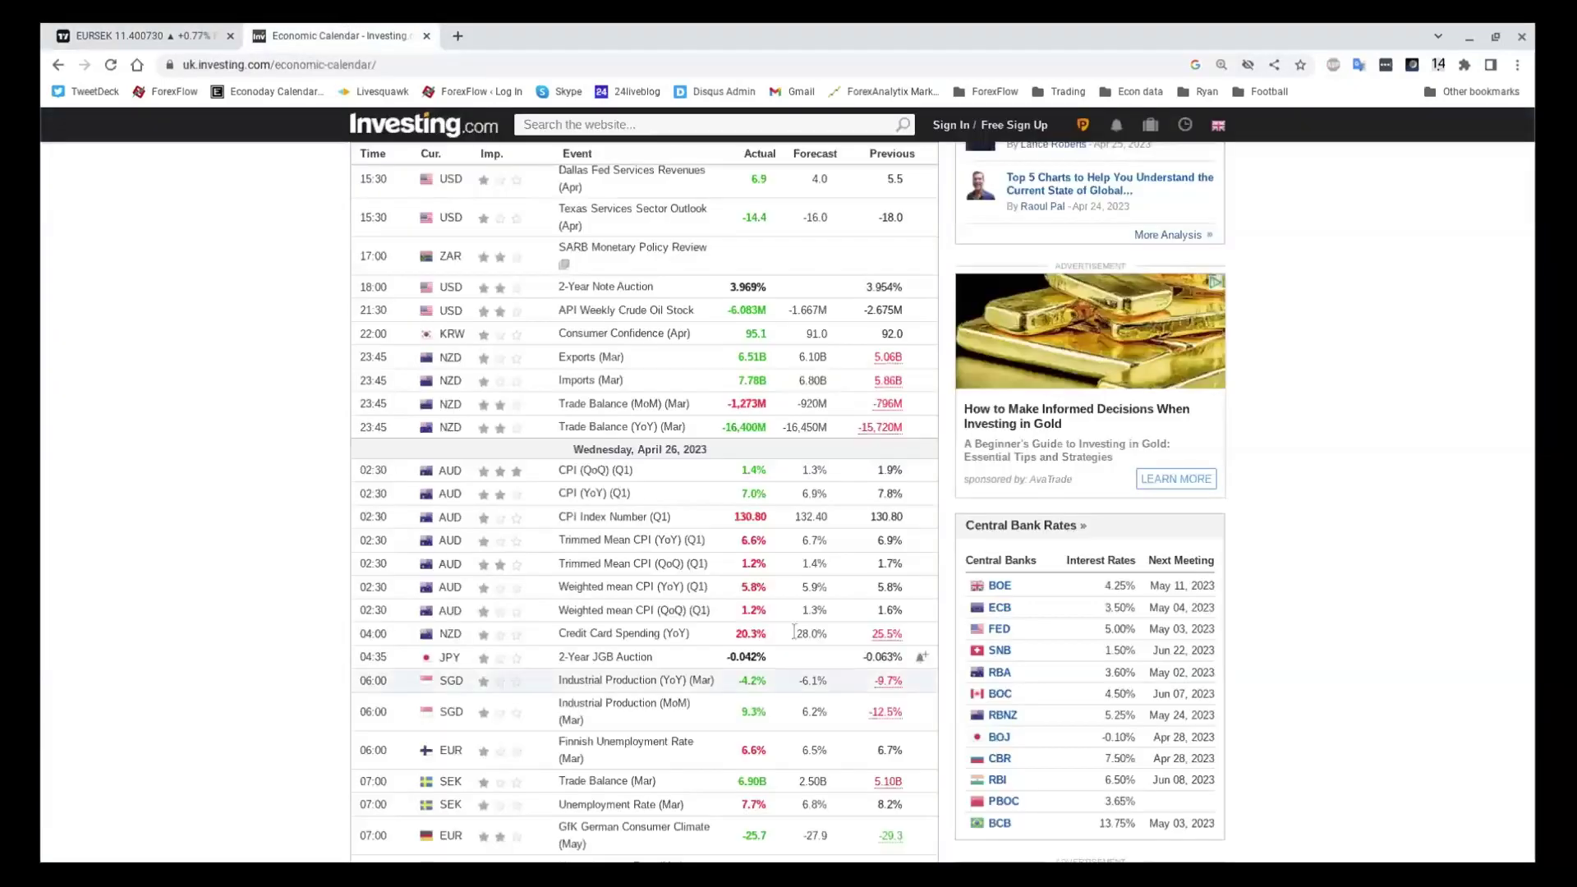
pyautogui.scroll(-3, 727, 552)
pyautogui.scroll(-3, 723, 552)
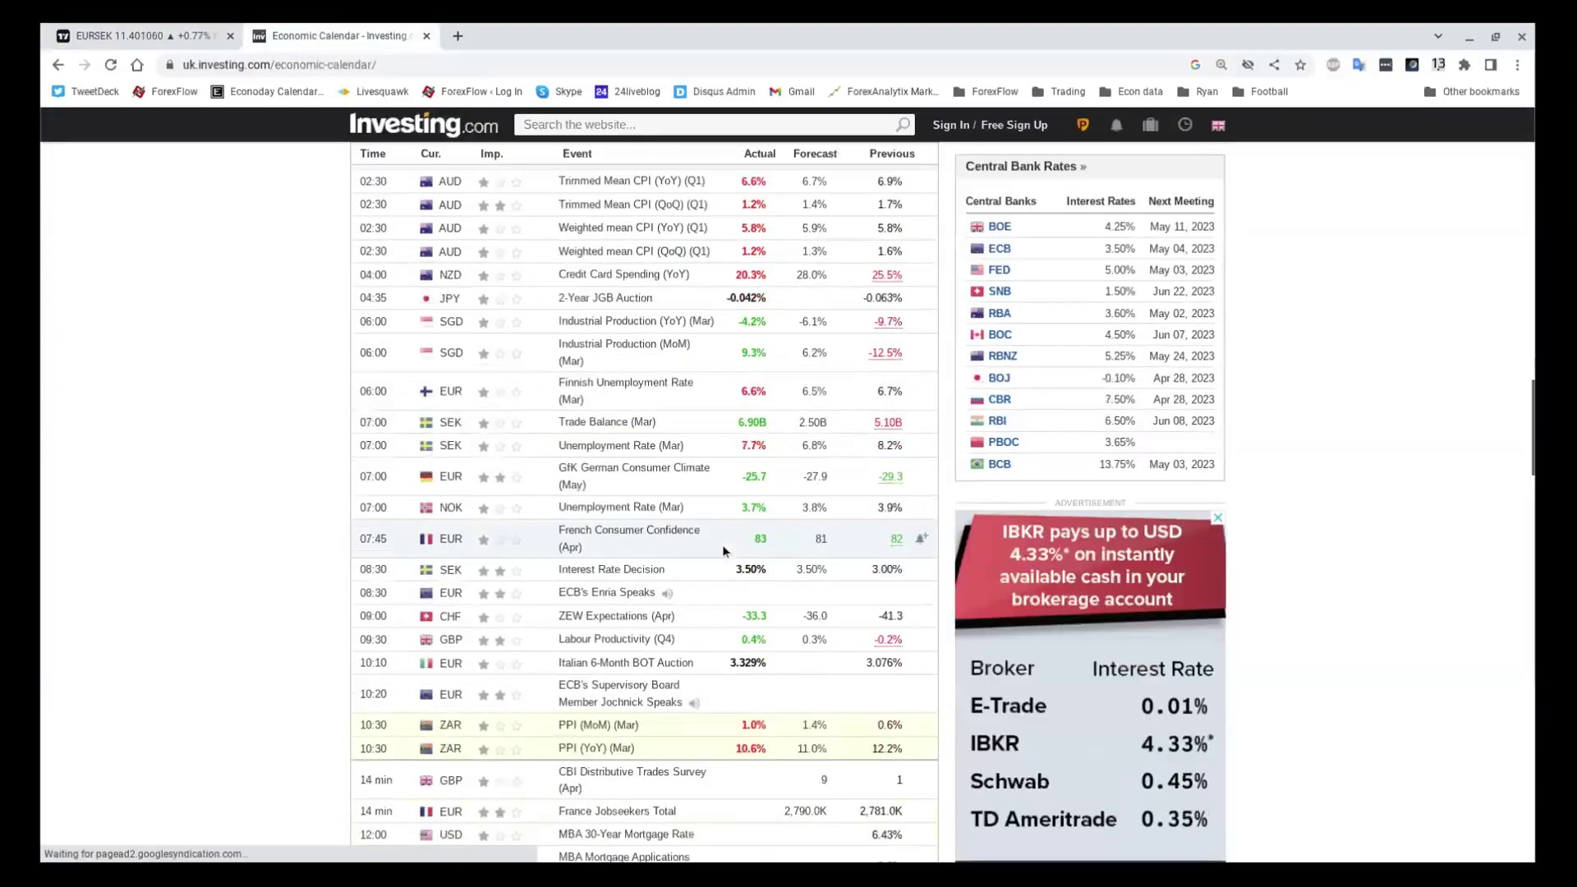
pyautogui.scroll(-4, 733, 551)
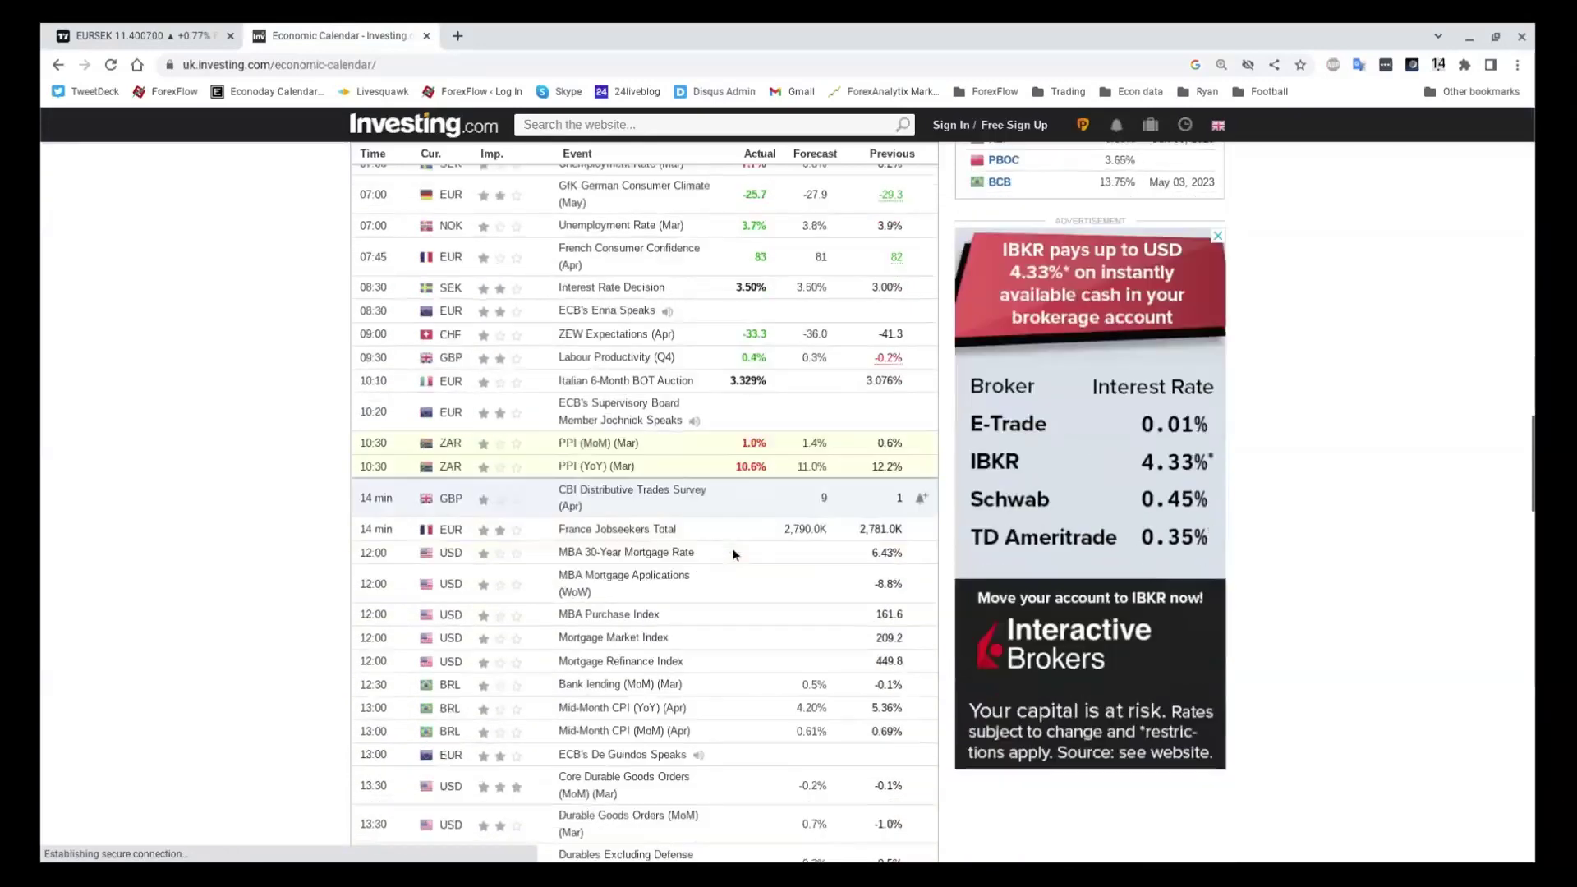
pyautogui.scroll(4, 735, 557)
pyautogui.scroll(8, 735, 557)
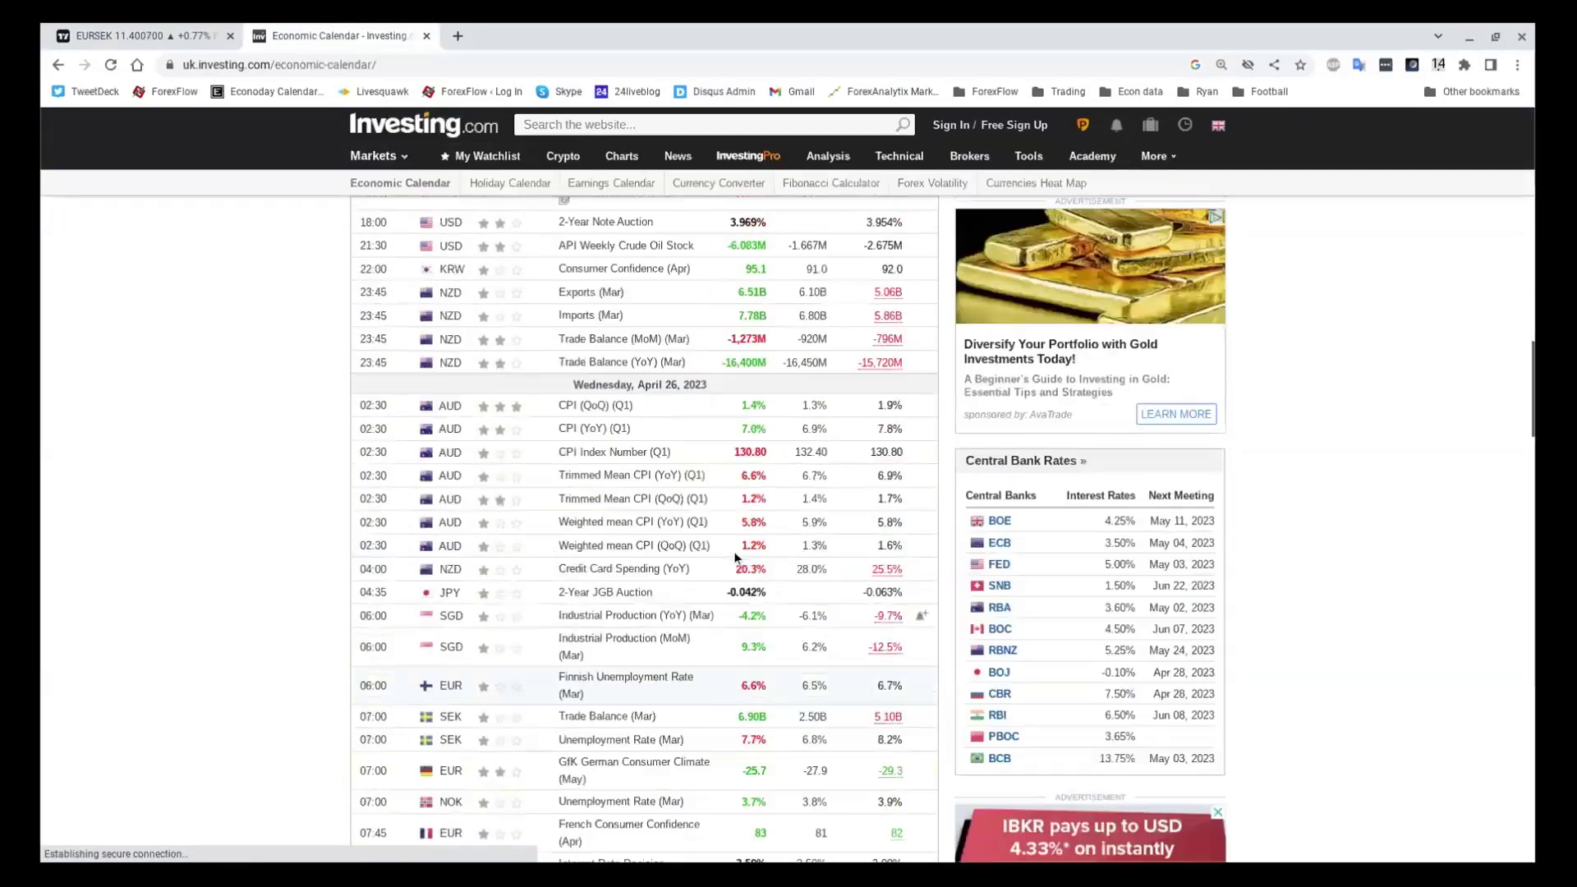
pyautogui.scroll(6, 735, 557)
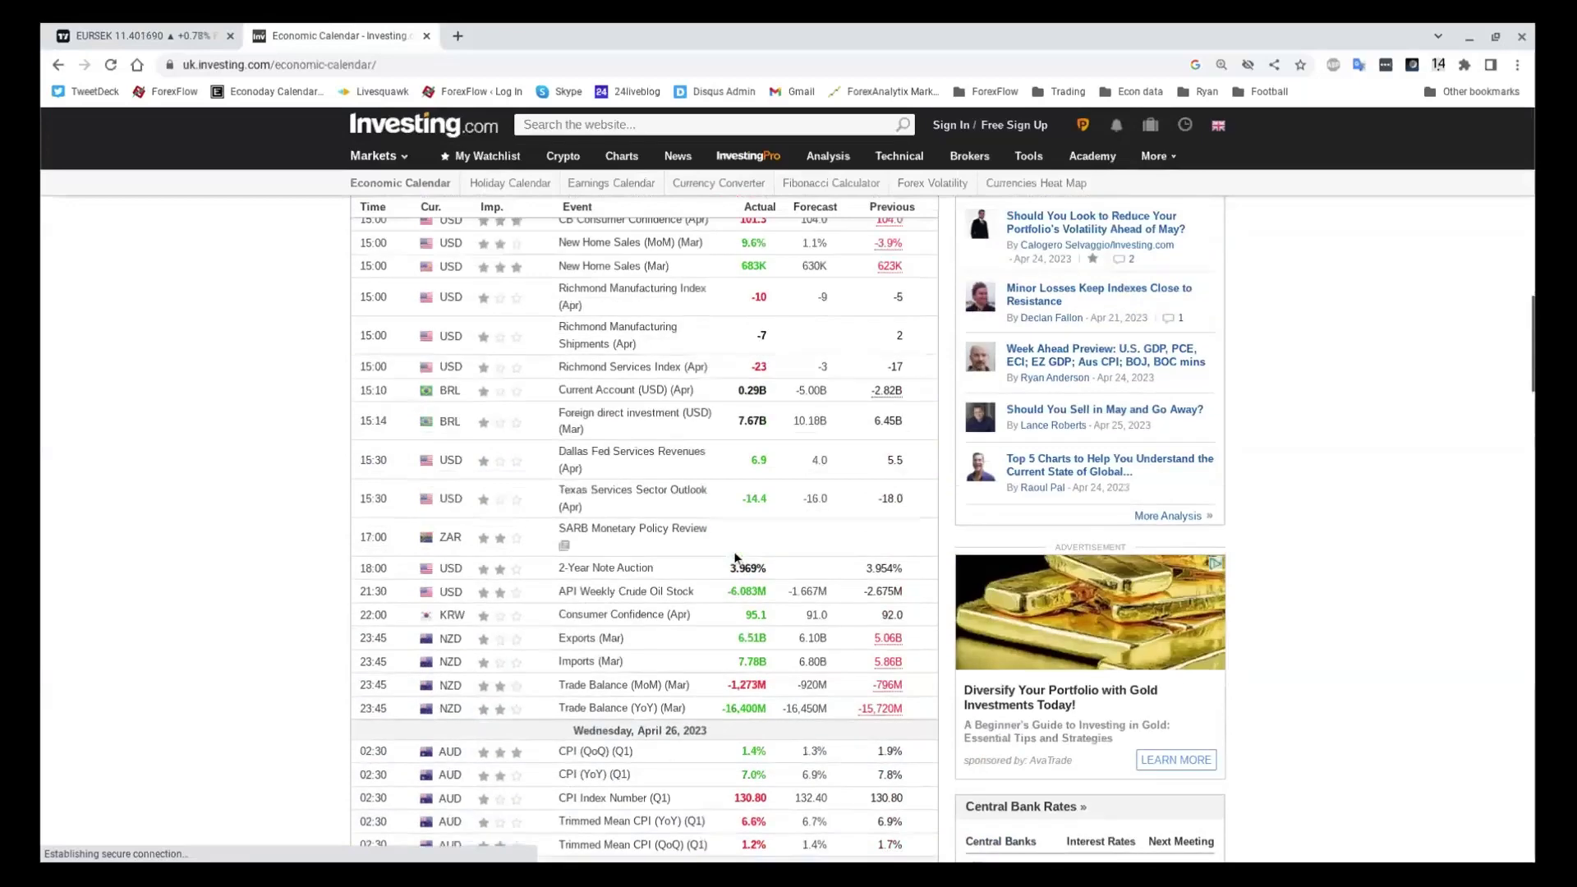
pyautogui.scroll(2, 735, 556)
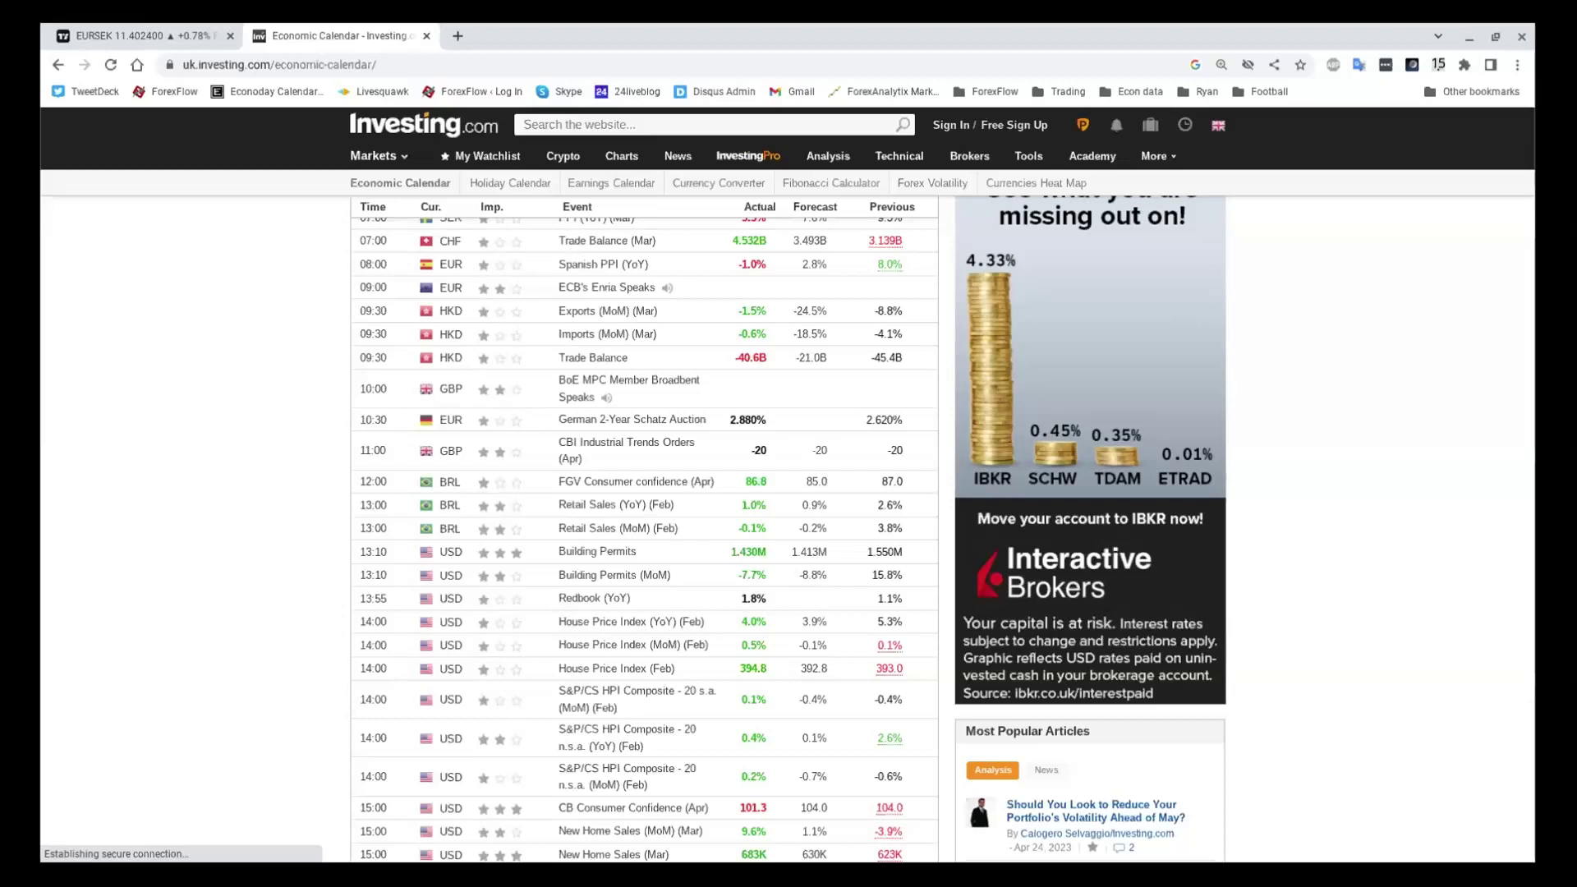
pyautogui.scroll(-1, 113, 554)
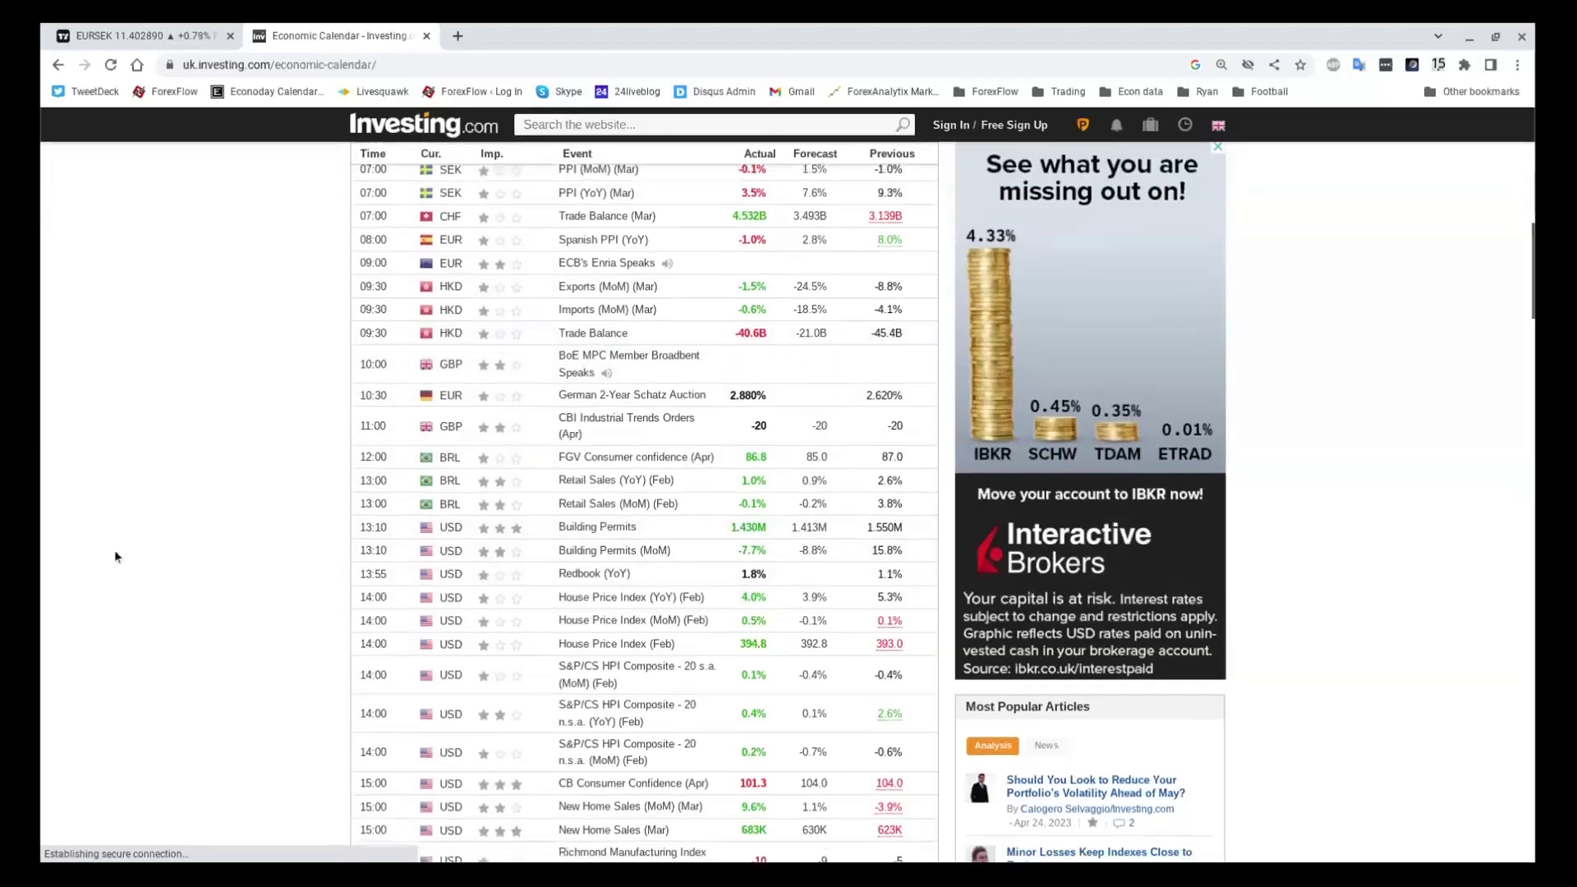
pyautogui.scroll(-2, 119, 547)
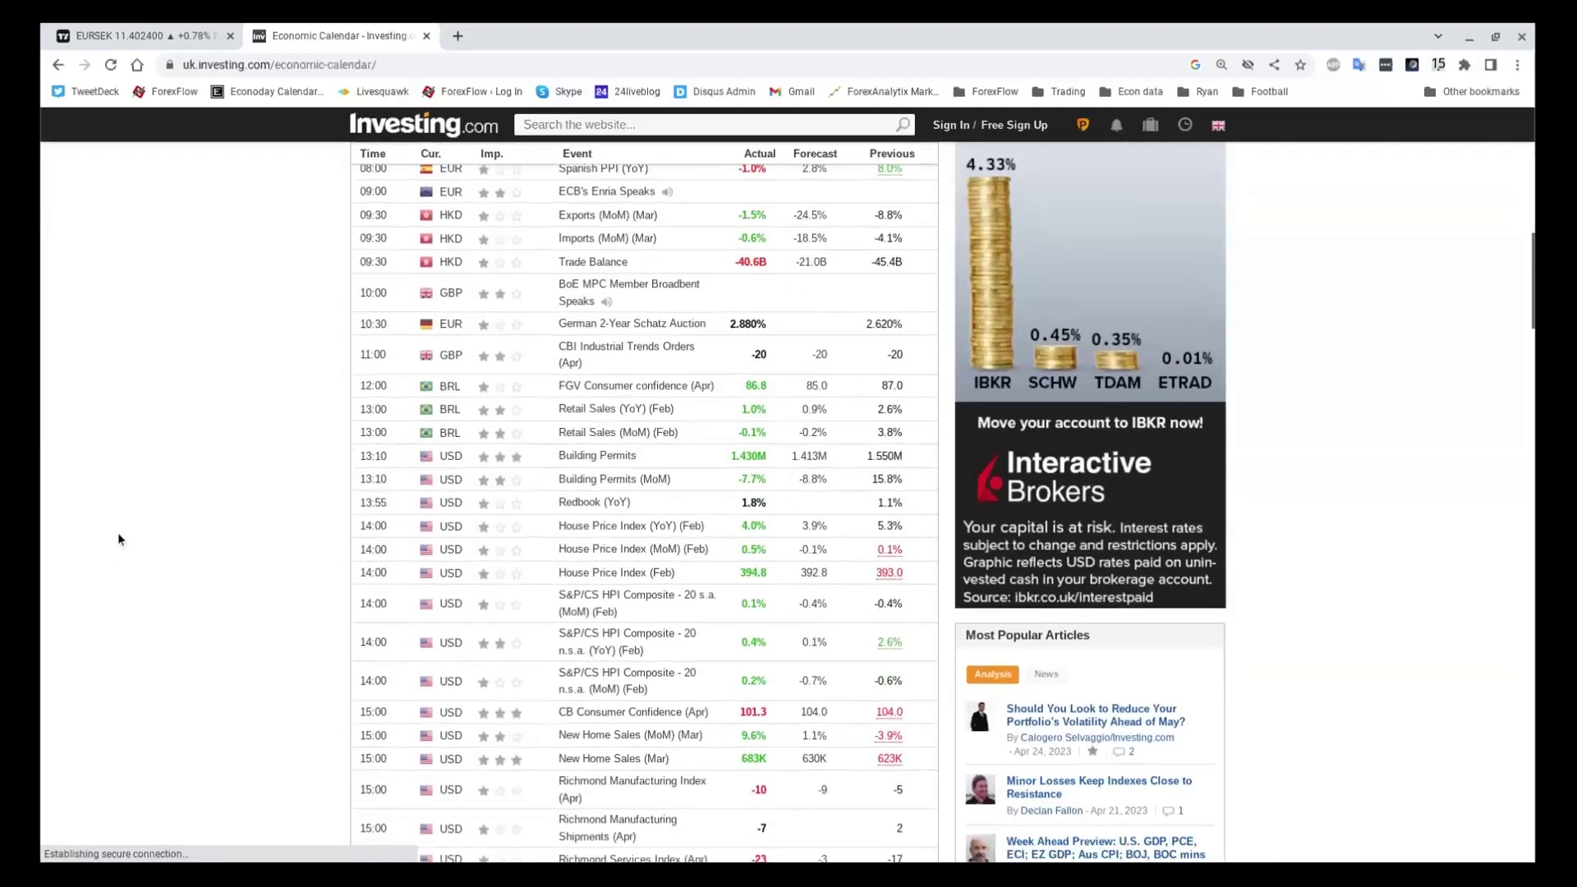
pyautogui.scroll(-1, 123, 534)
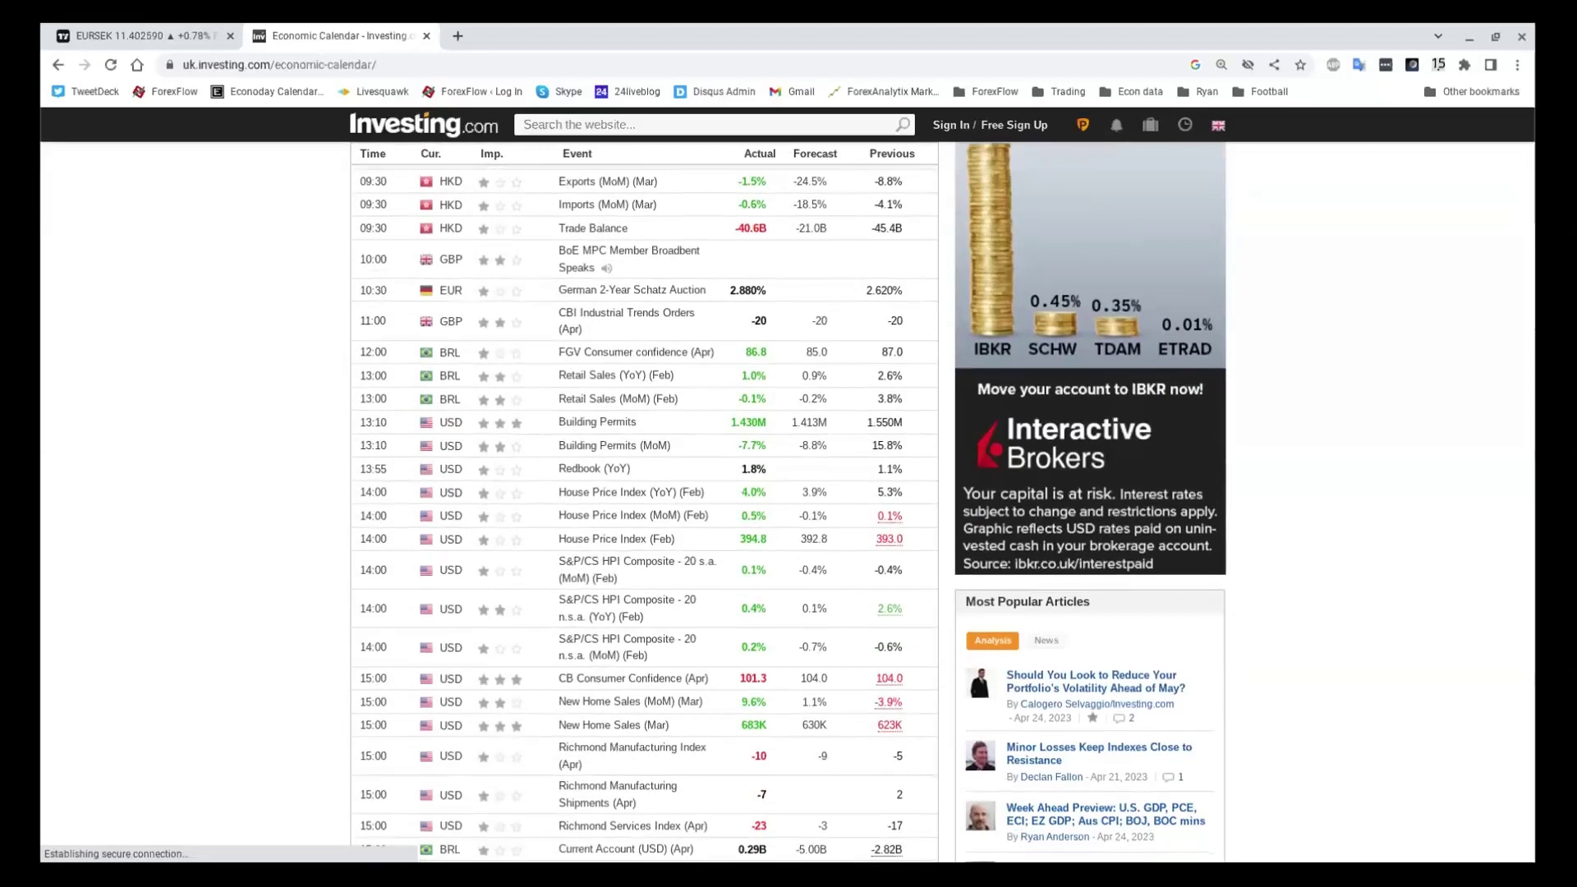
pyautogui.scroll(-1, 357, 550)
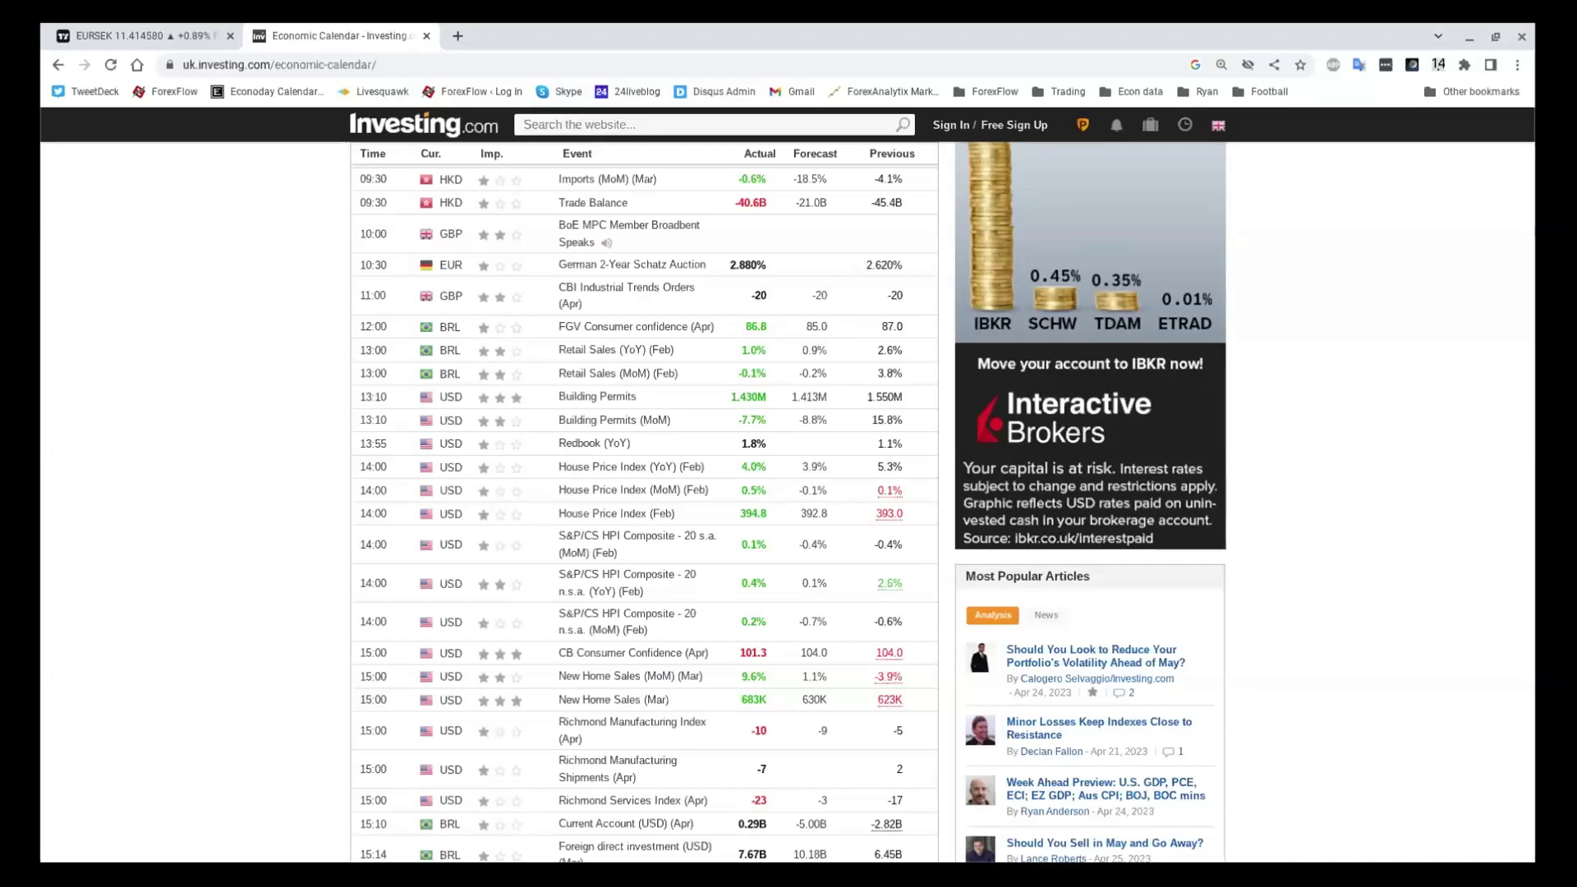
pyautogui.scroll(-1, 156, 689)
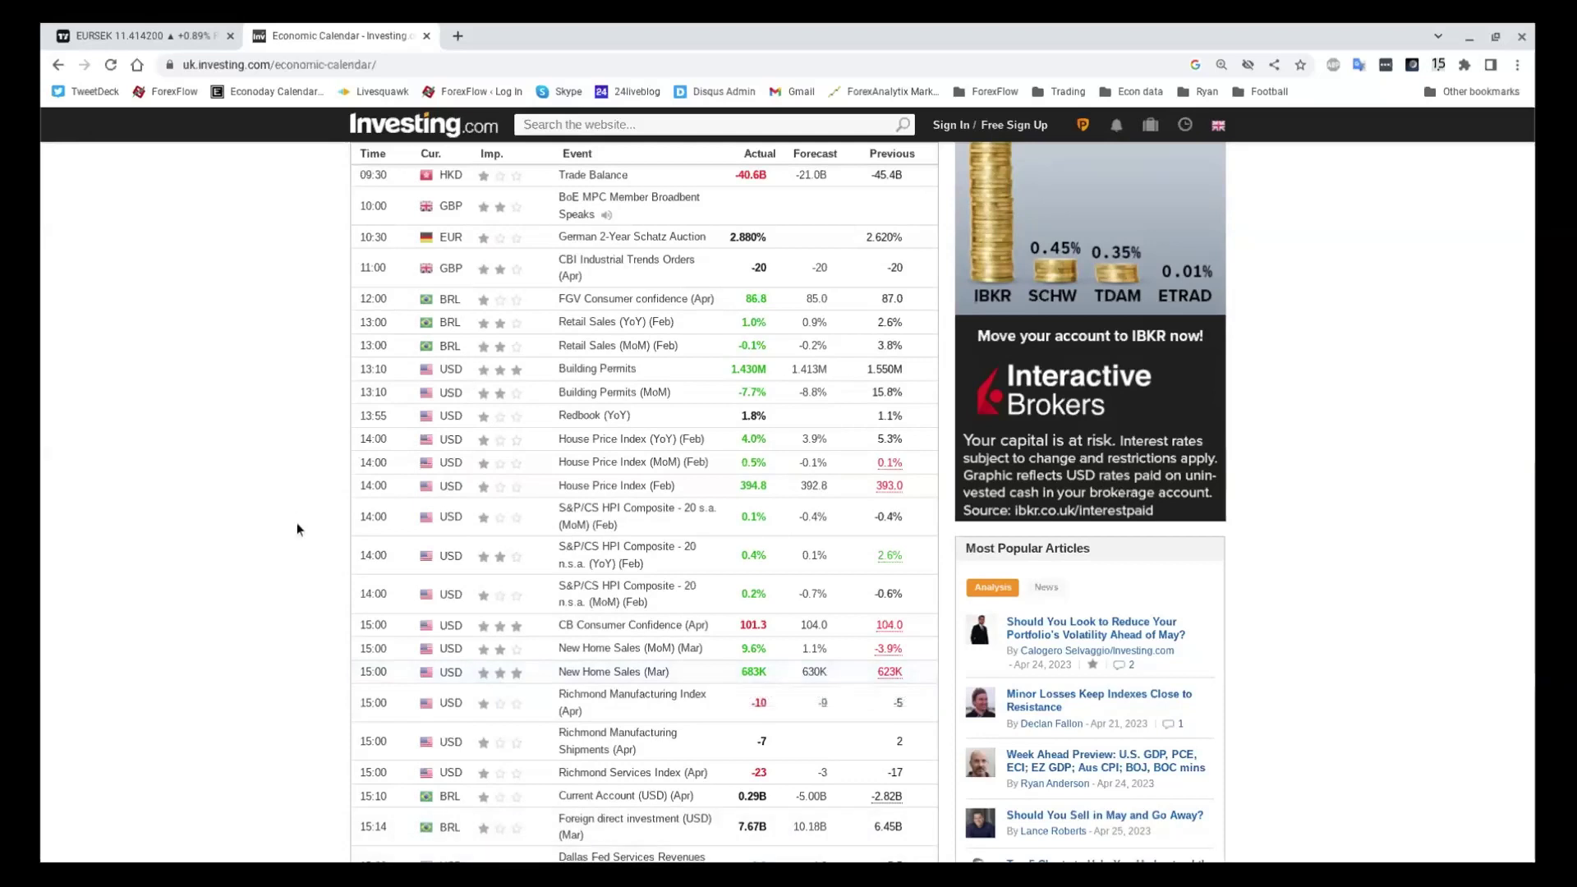
# Return to the TradingView tab showing the EUR/SEK 15-minute chart.
pyautogui.scroll(-2, 230, 611)
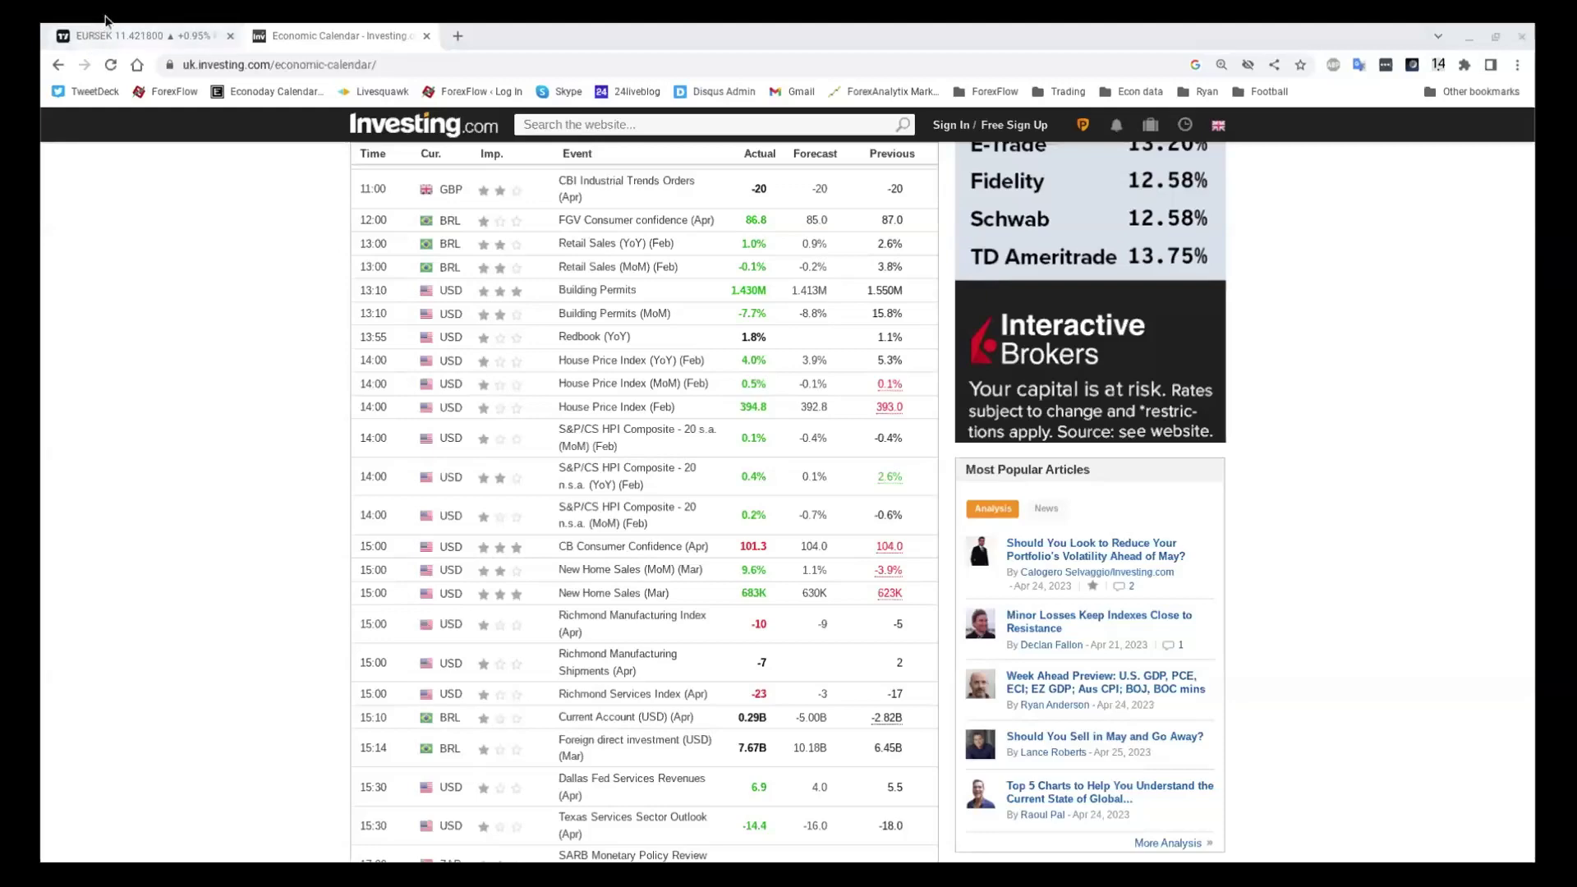
pyautogui.click(116, 26)
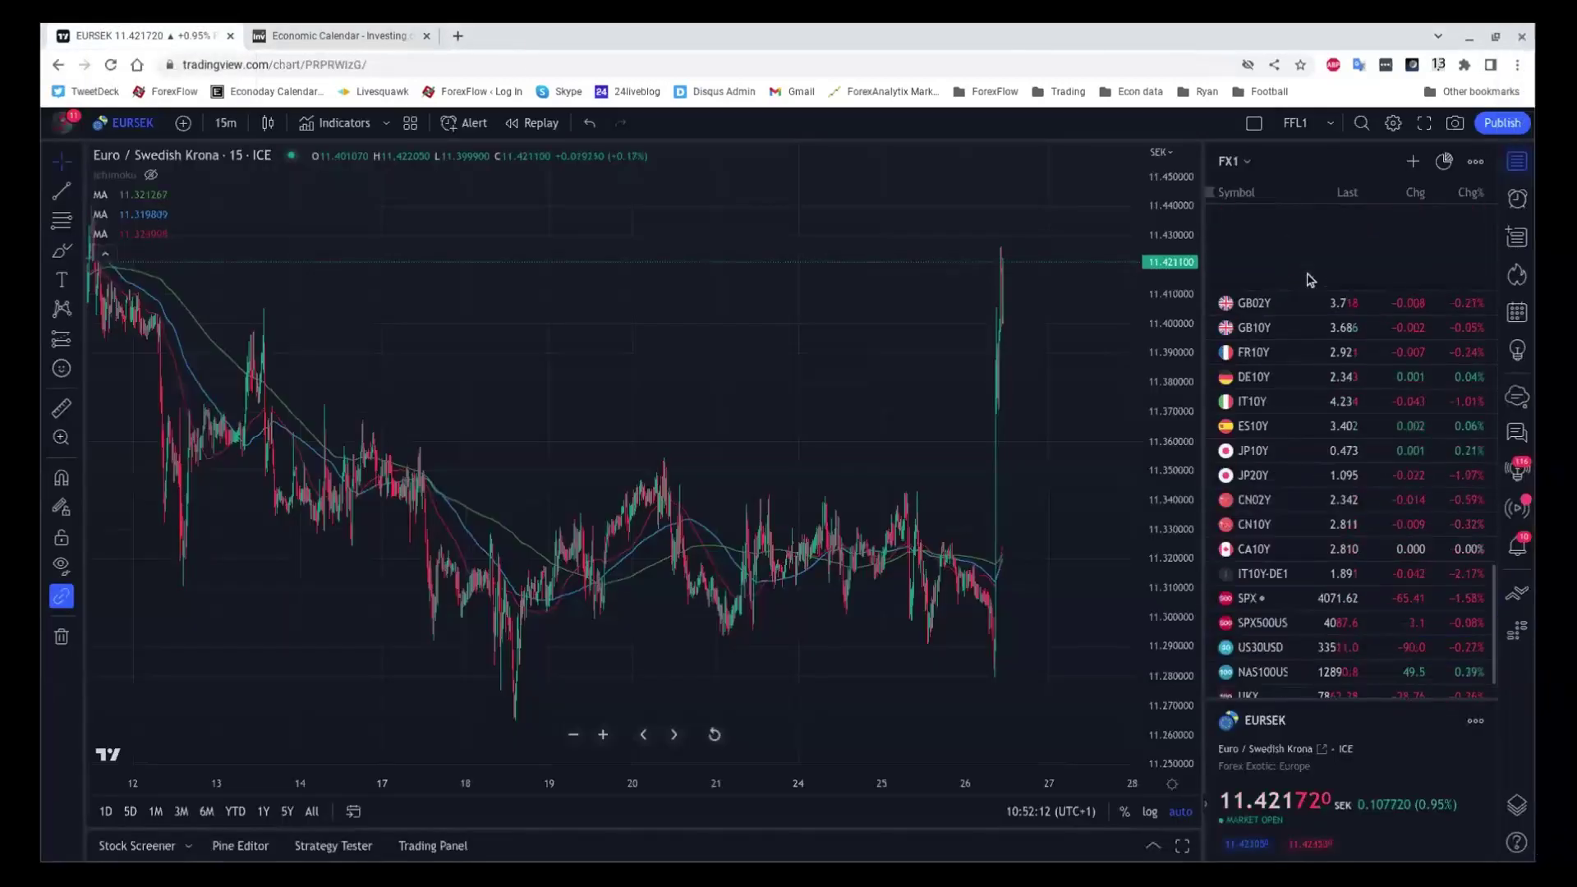
pyautogui.scroll(15, 1313, 275)
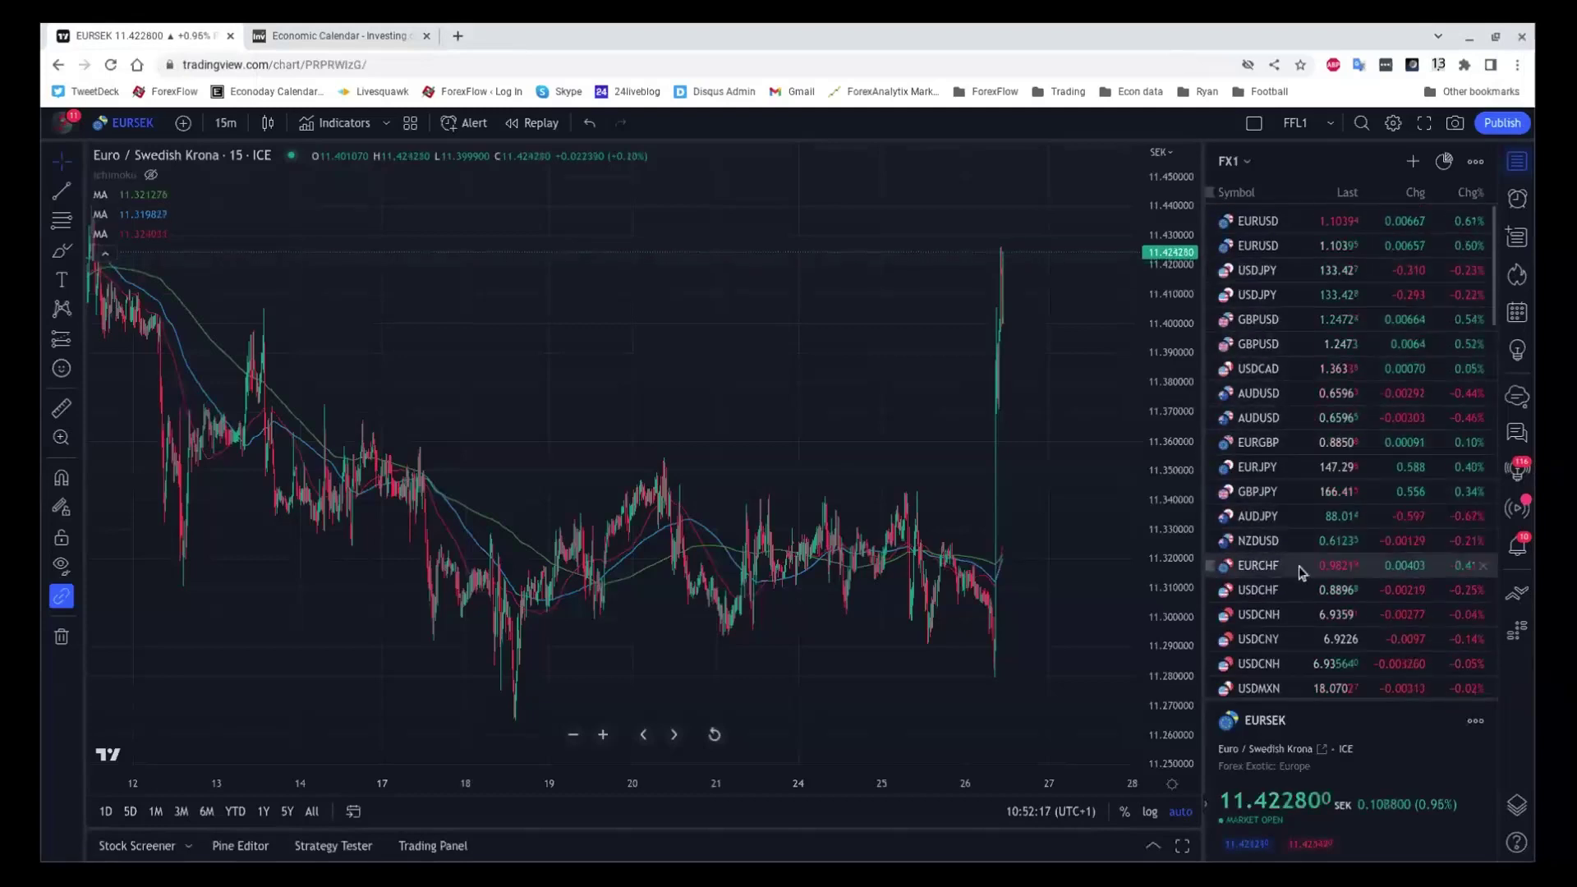
# Load the NZD/USD 15-minute chart with its marked level and 0.382 retracement.
pyautogui.click(1299, 544)
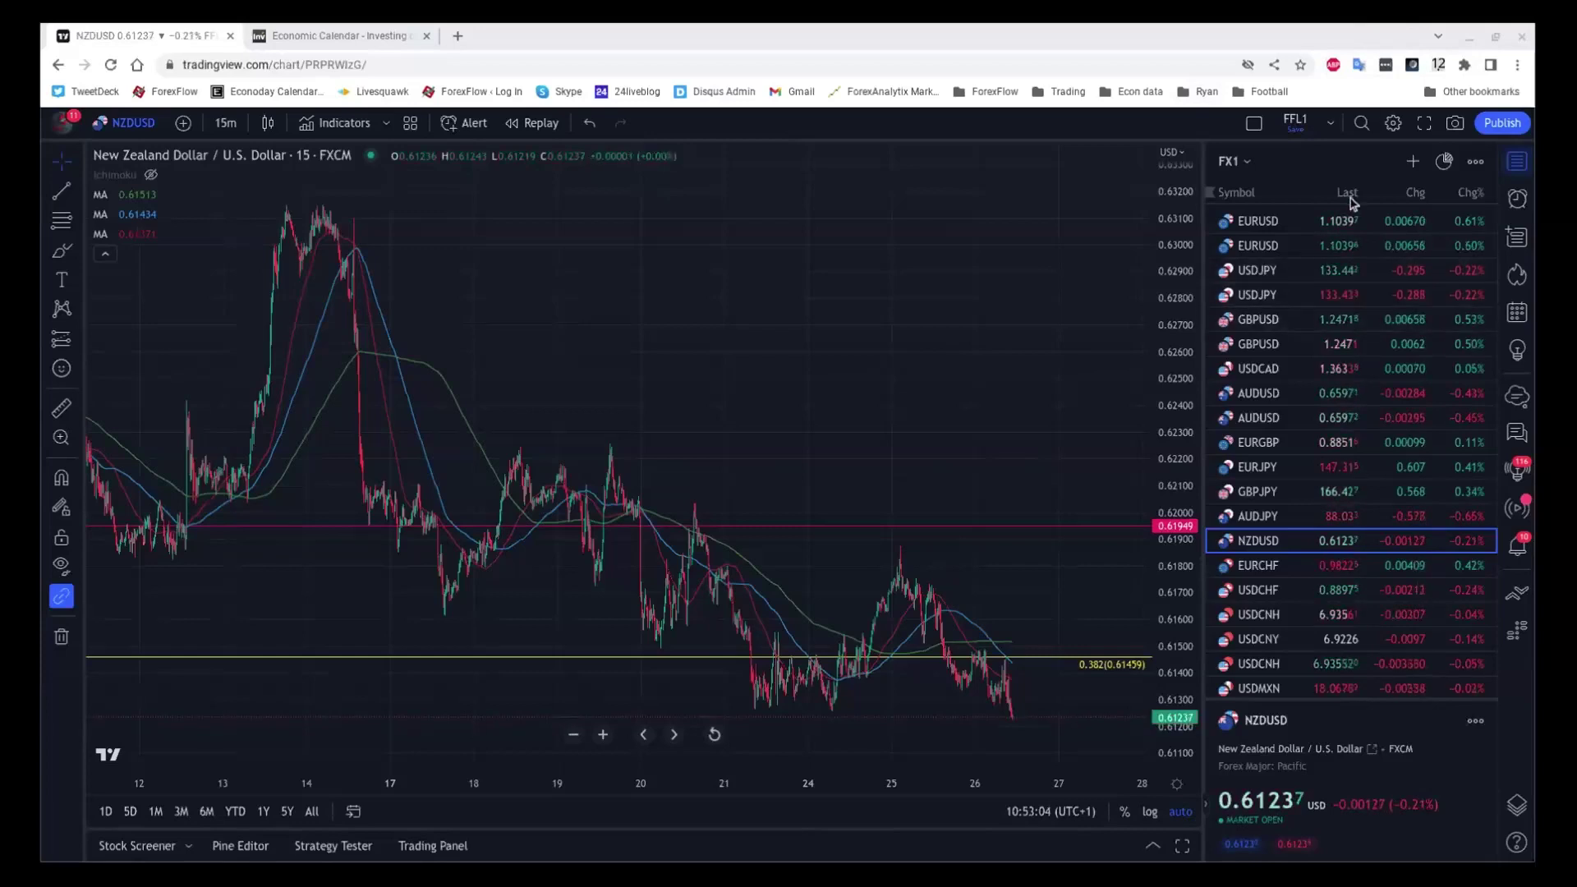
pyautogui.scroll(-3, 1351, 234)
pyautogui.scroll(3, 1353, 234)
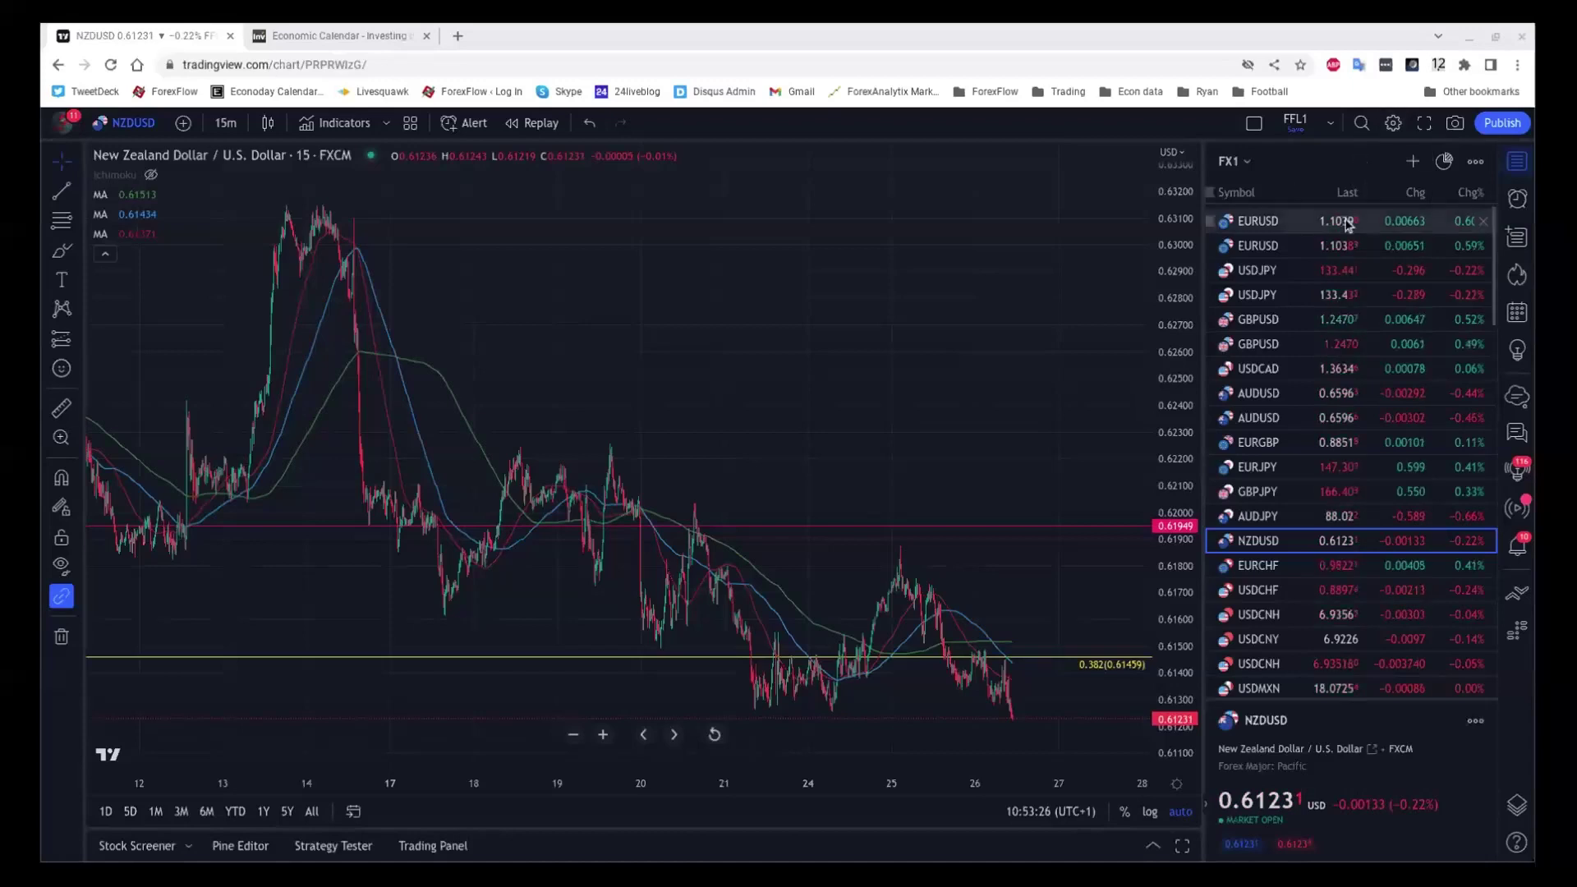
# Load the AUD/USD 15-minute chart and zoom out to show price history back to the 4th.
pyautogui.click(1306, 397)
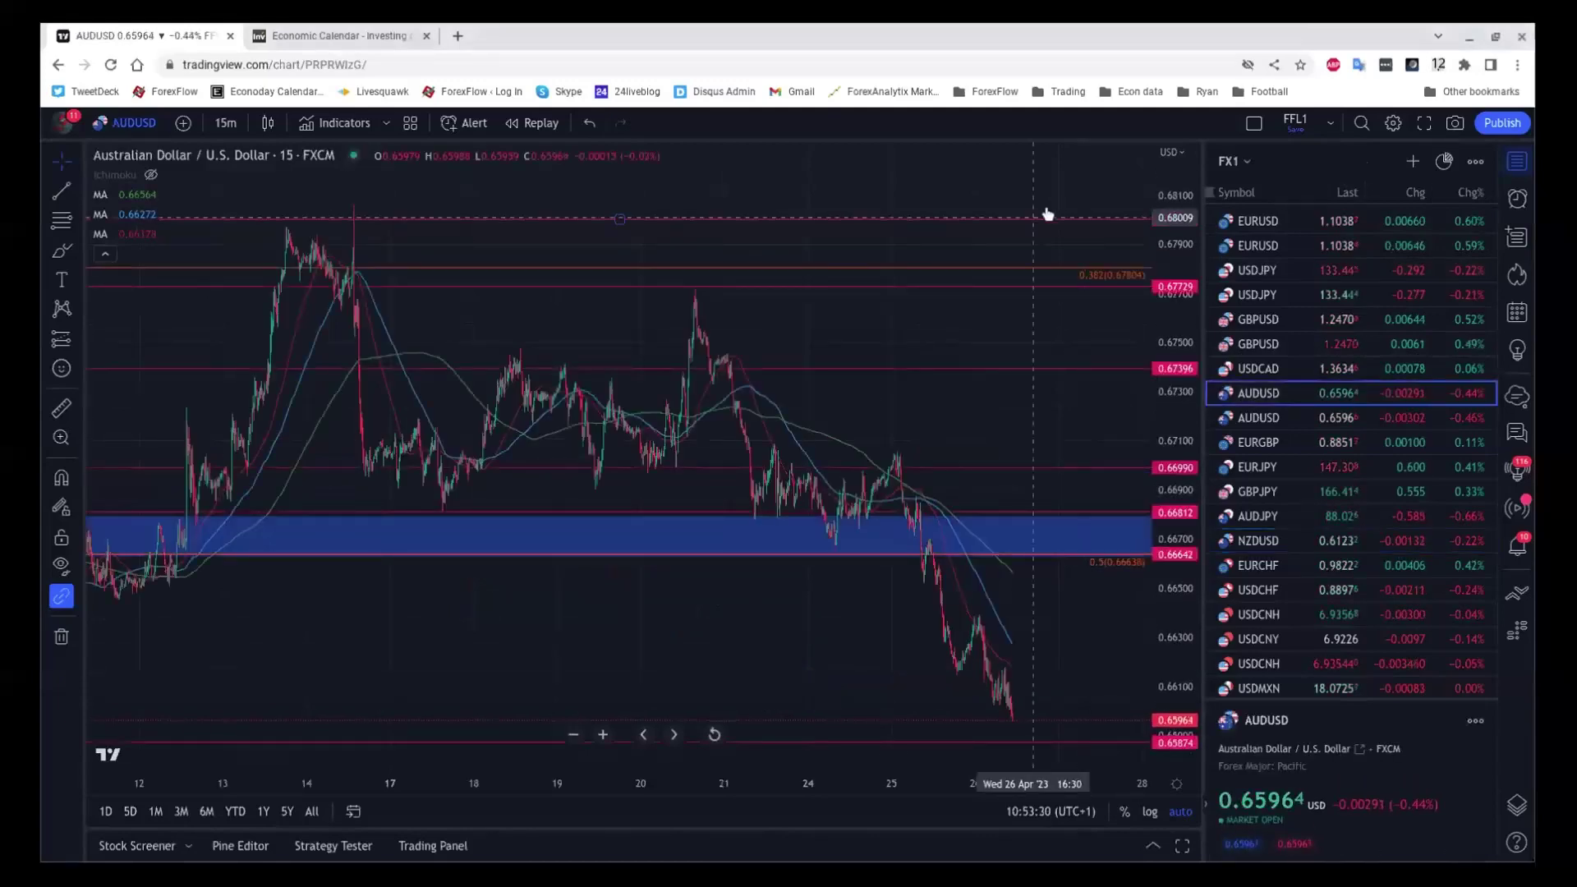
pyautogui.scroll(-3, 1047, 212)
pyautogui.scroll(-4, 1049, 213)
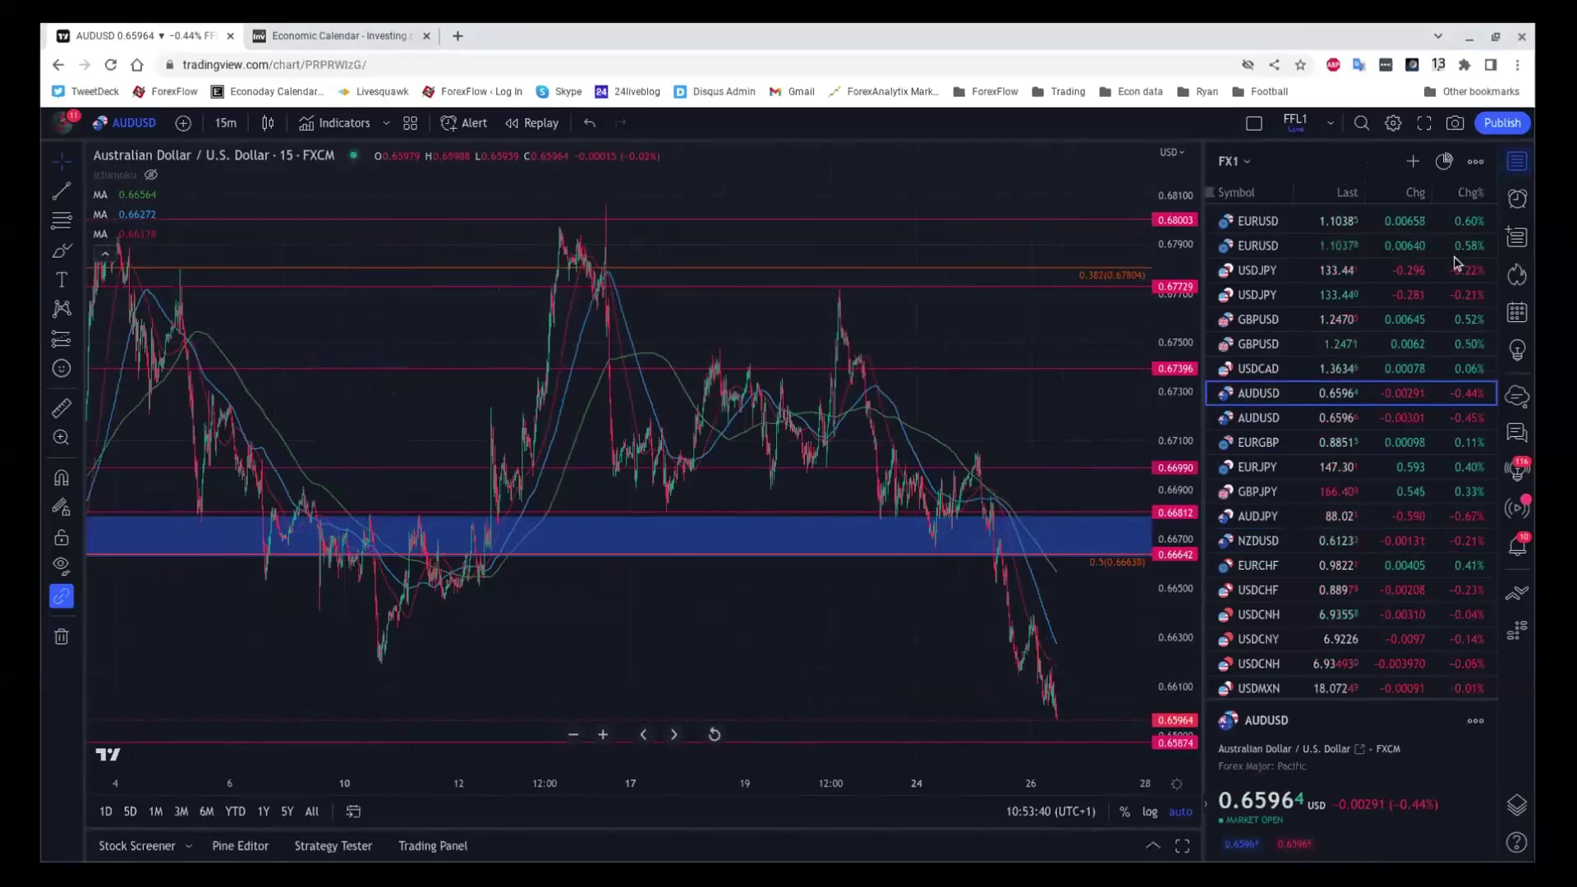
pyautogui.scroll(-10, 1404, 421)
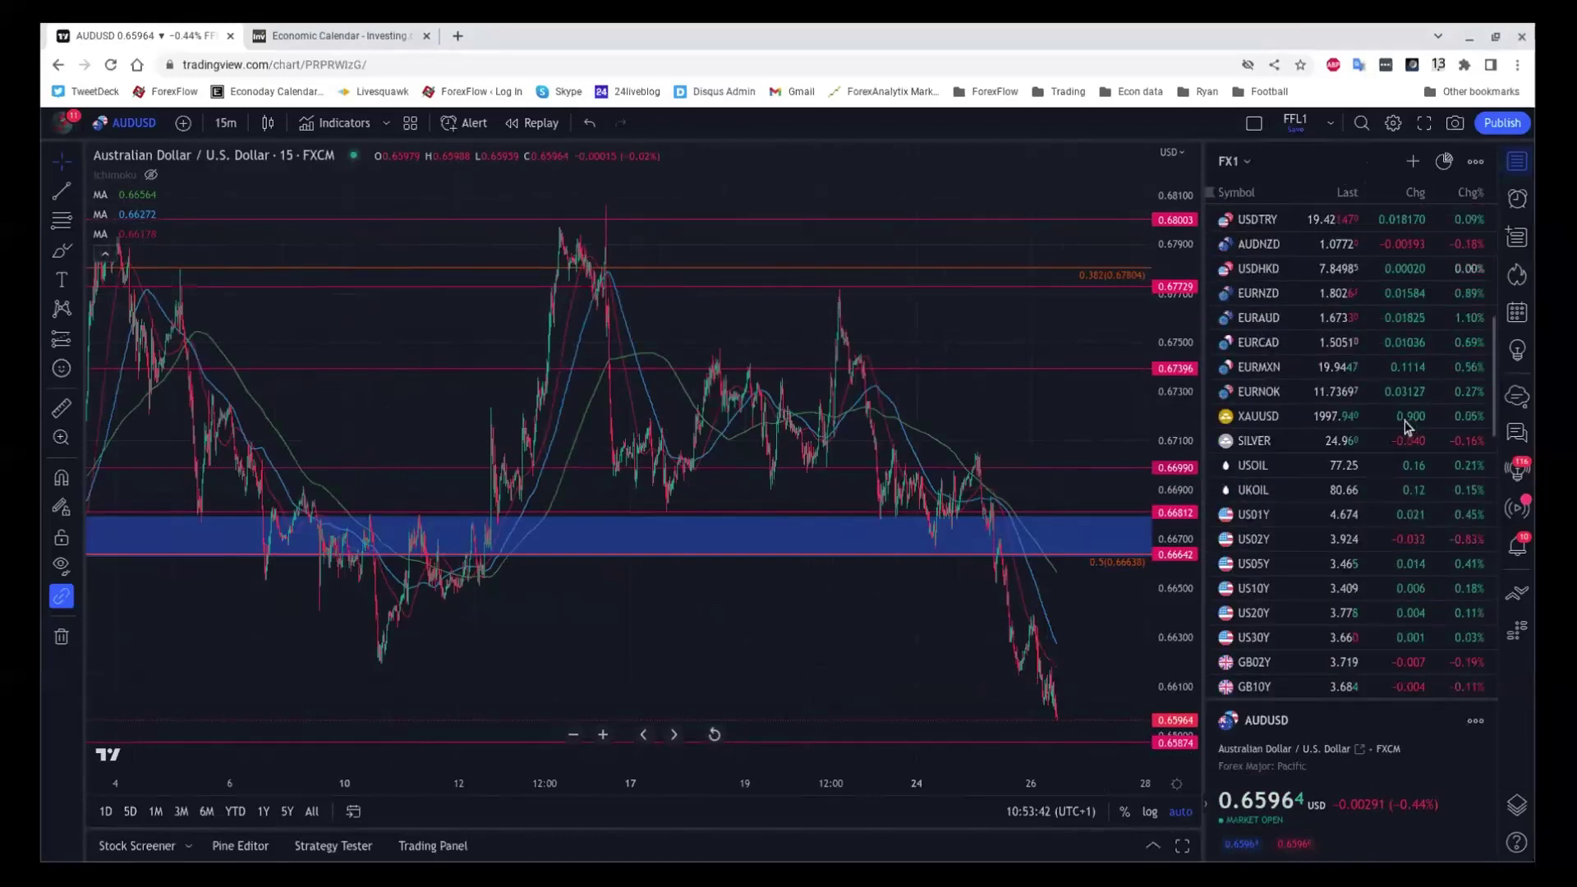
pyautogui.scroll(-1, 1404, 420)
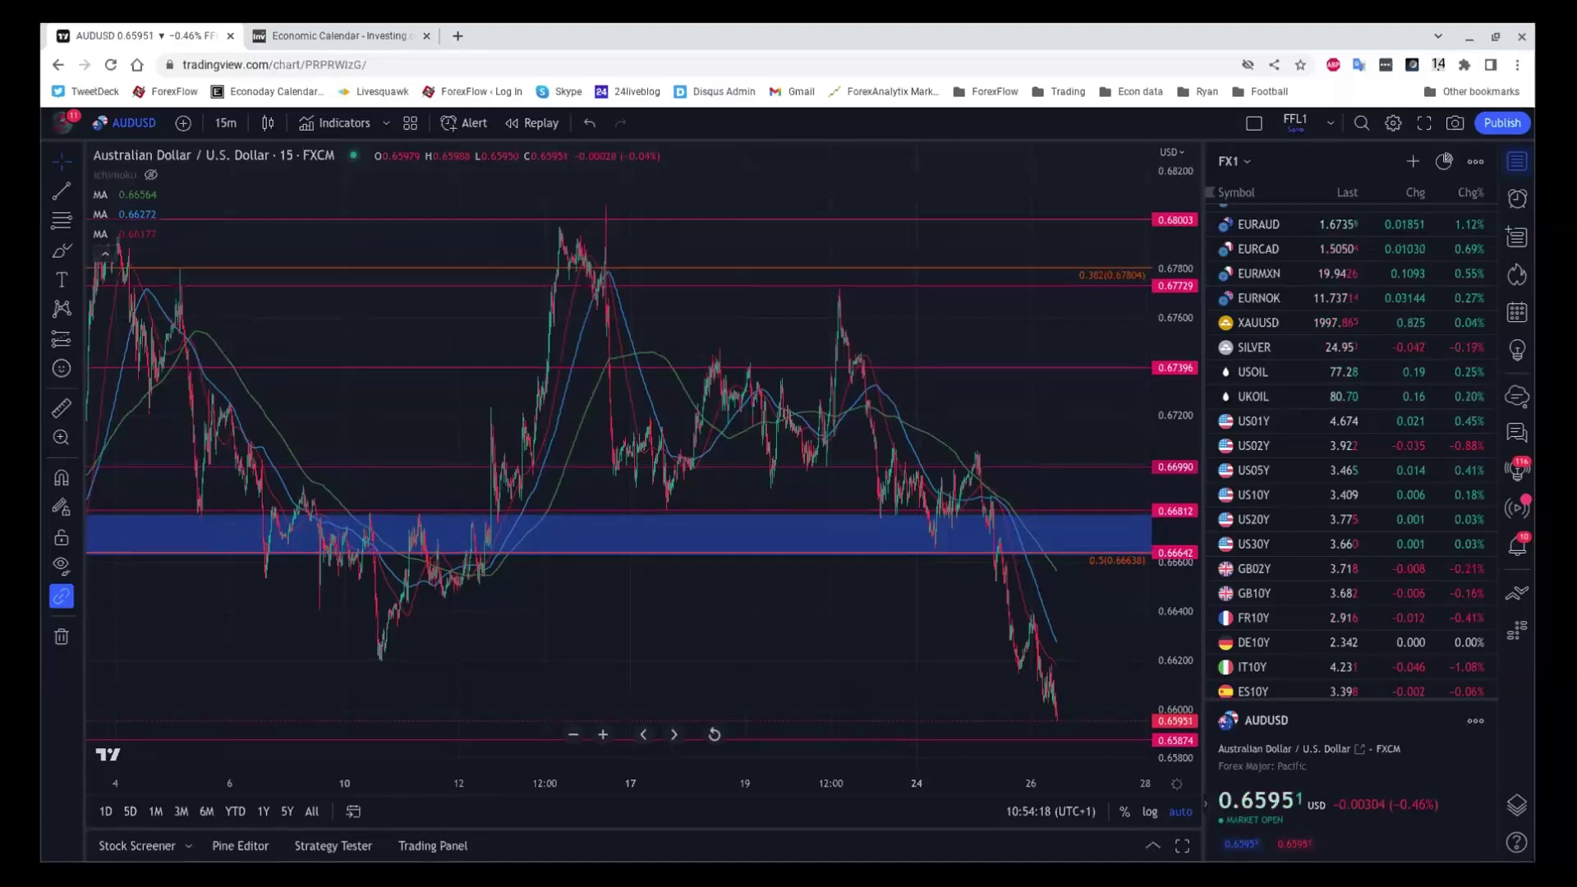
pyautogui.scroll(5, 1338, 523)
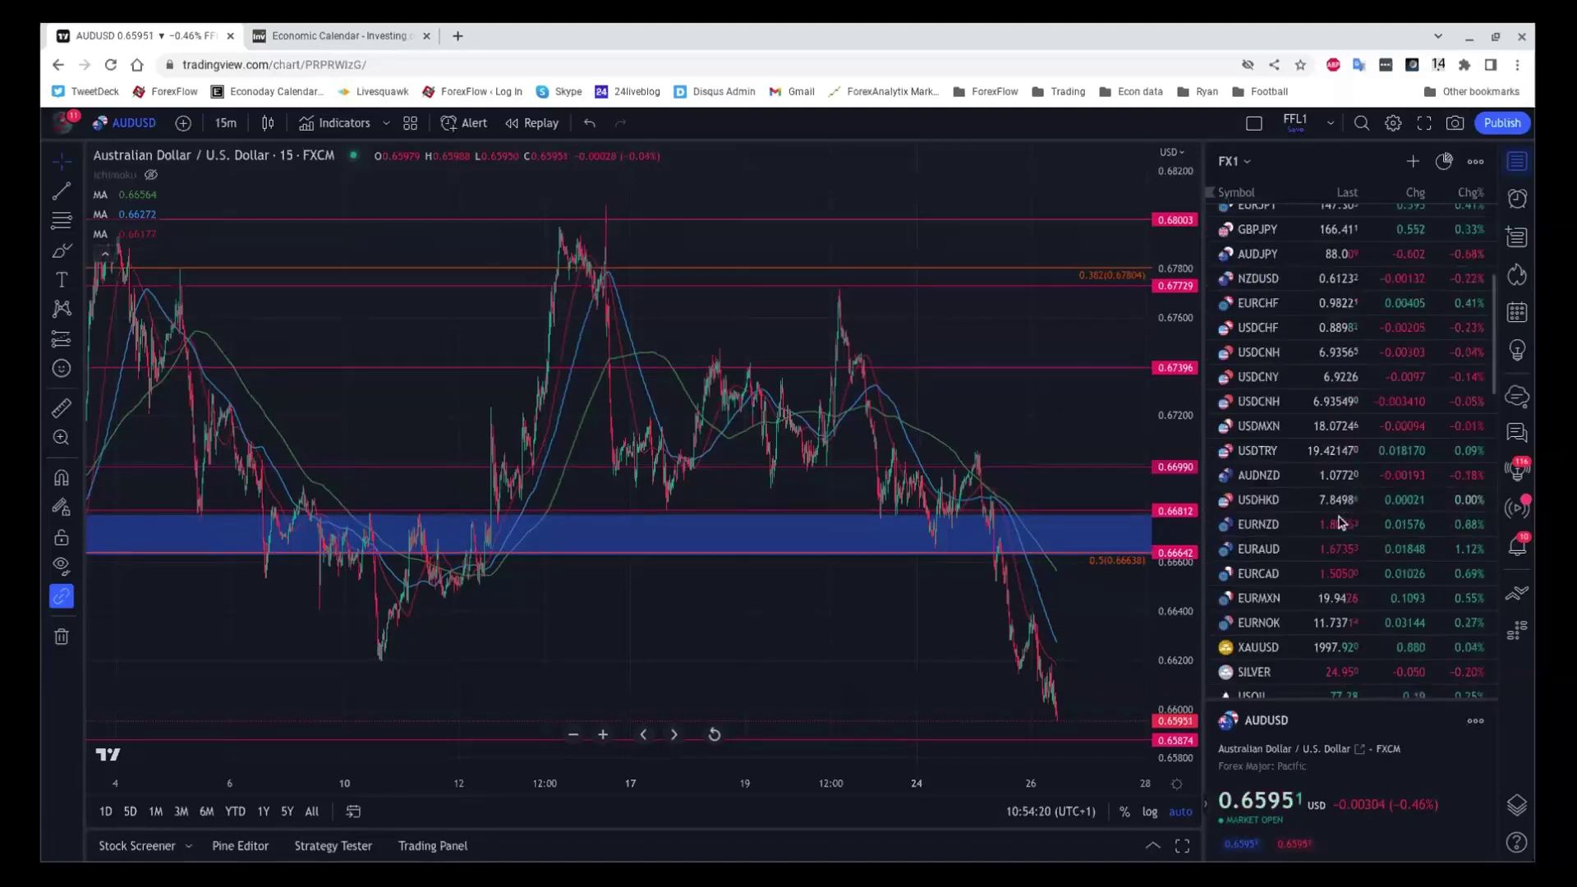
pyautogui.scroll(4, 1339, 523)
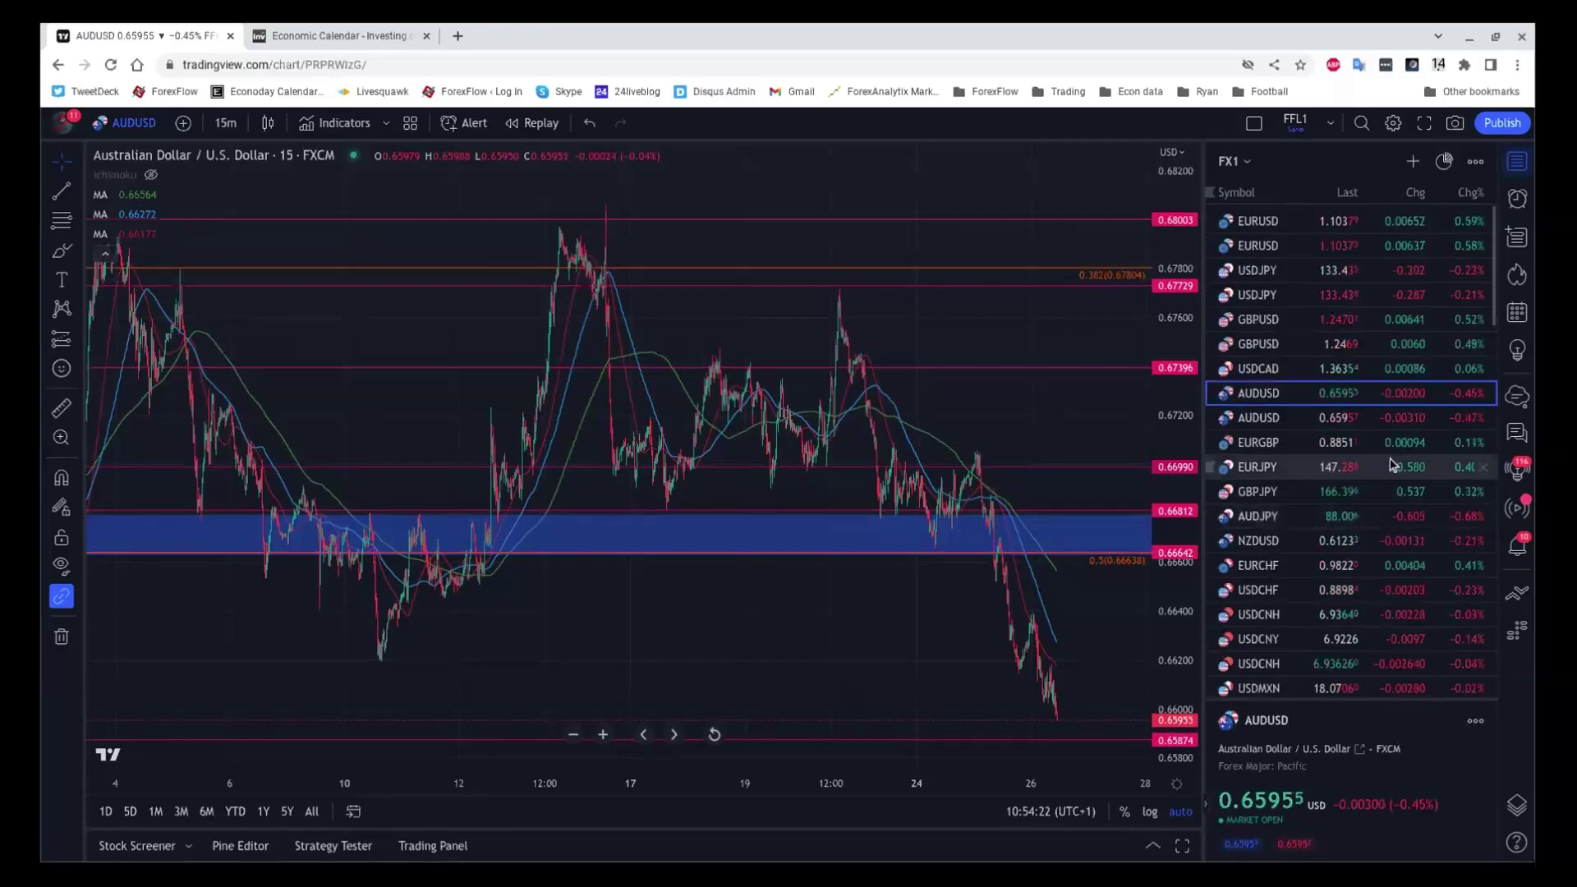
# Review GBPUSD and EURJPY, then zoom into EURGBP with its descending trendline and 0.382 level.
pyautogui.click(1303, 318)
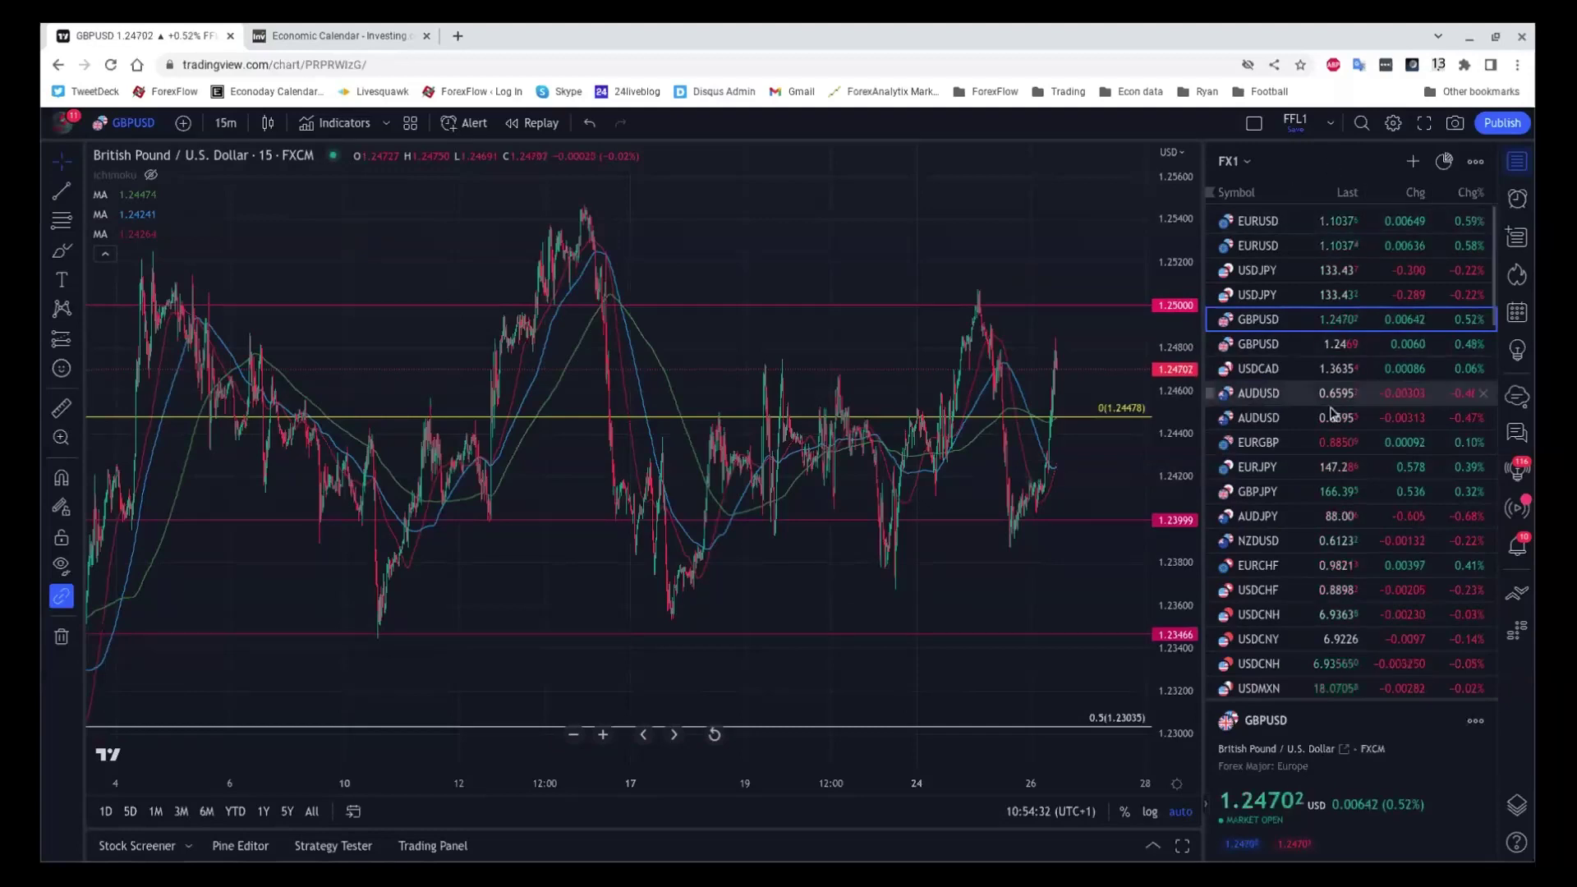
pyautogui.click(1312, 476)
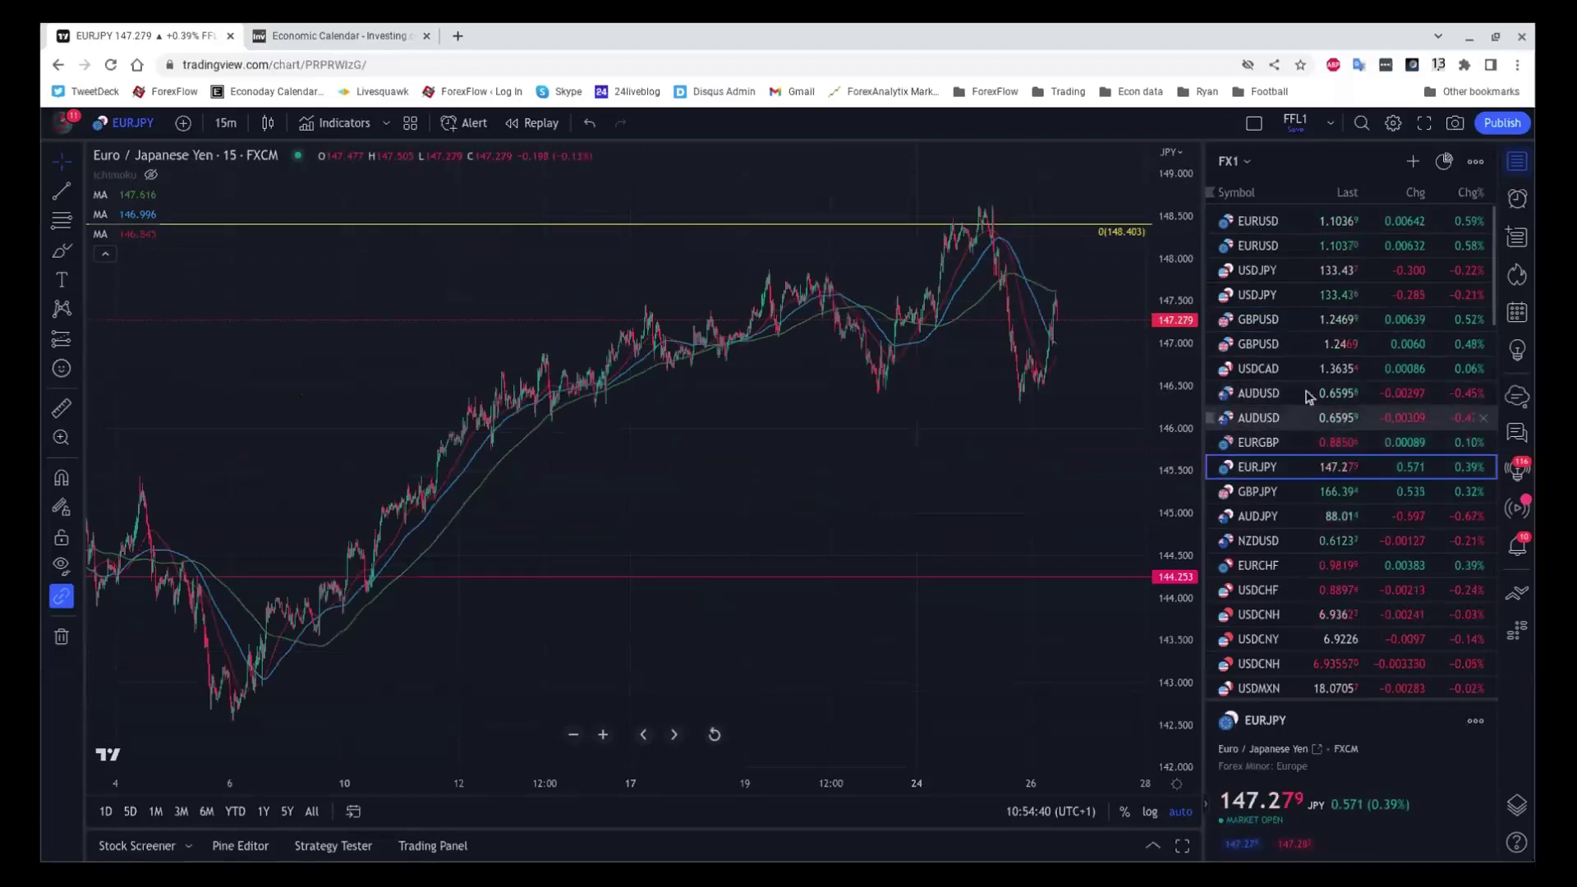
pyautogui.click(1299, 320)
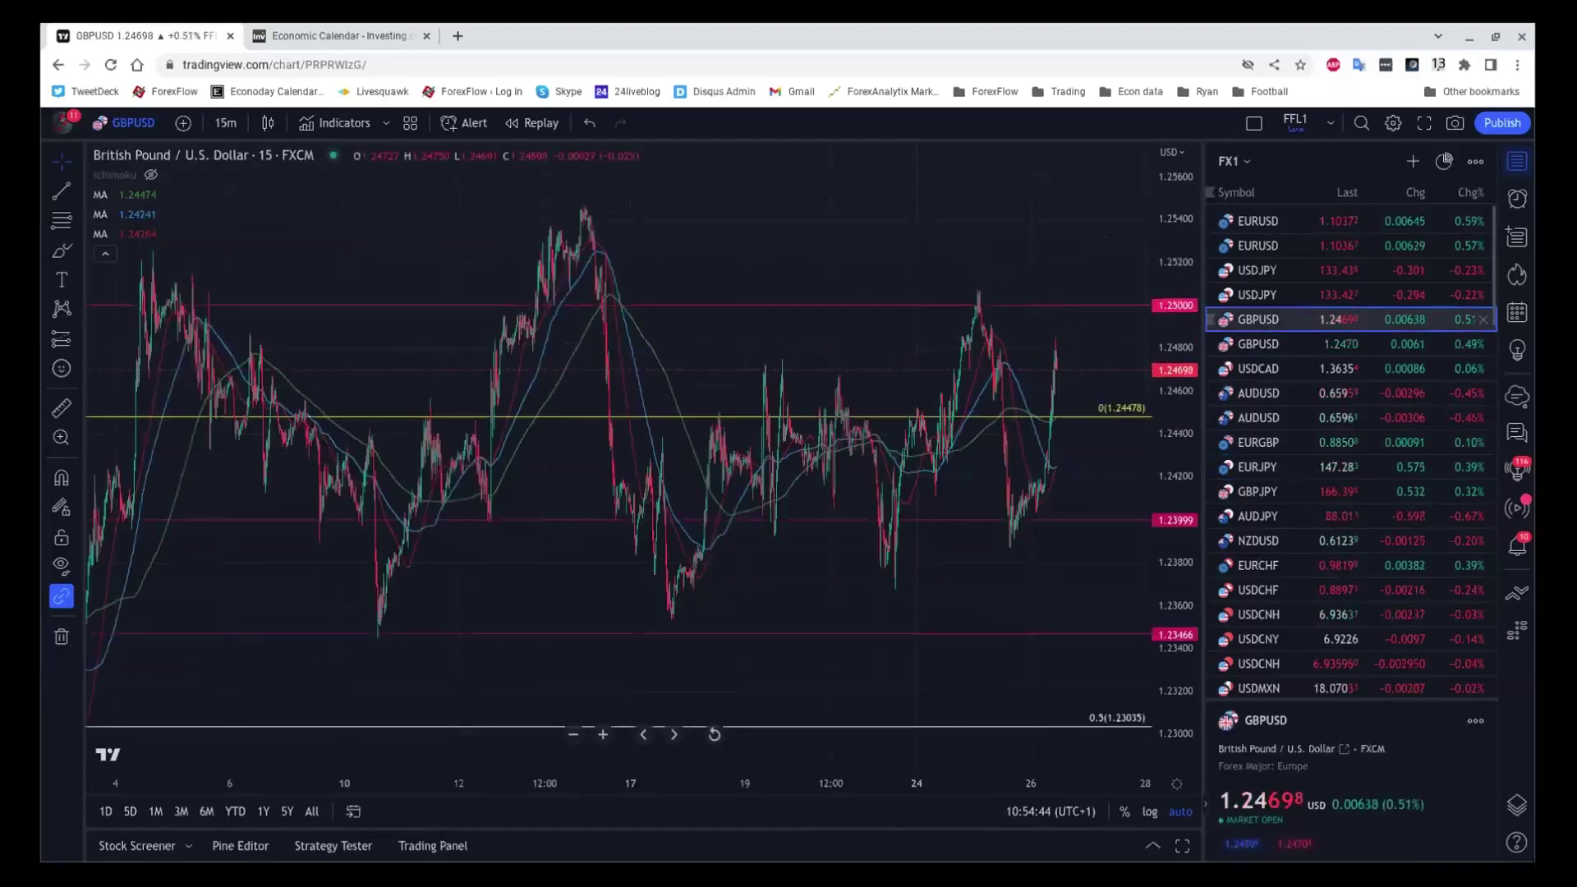
pyautogui.click(1314, 442)
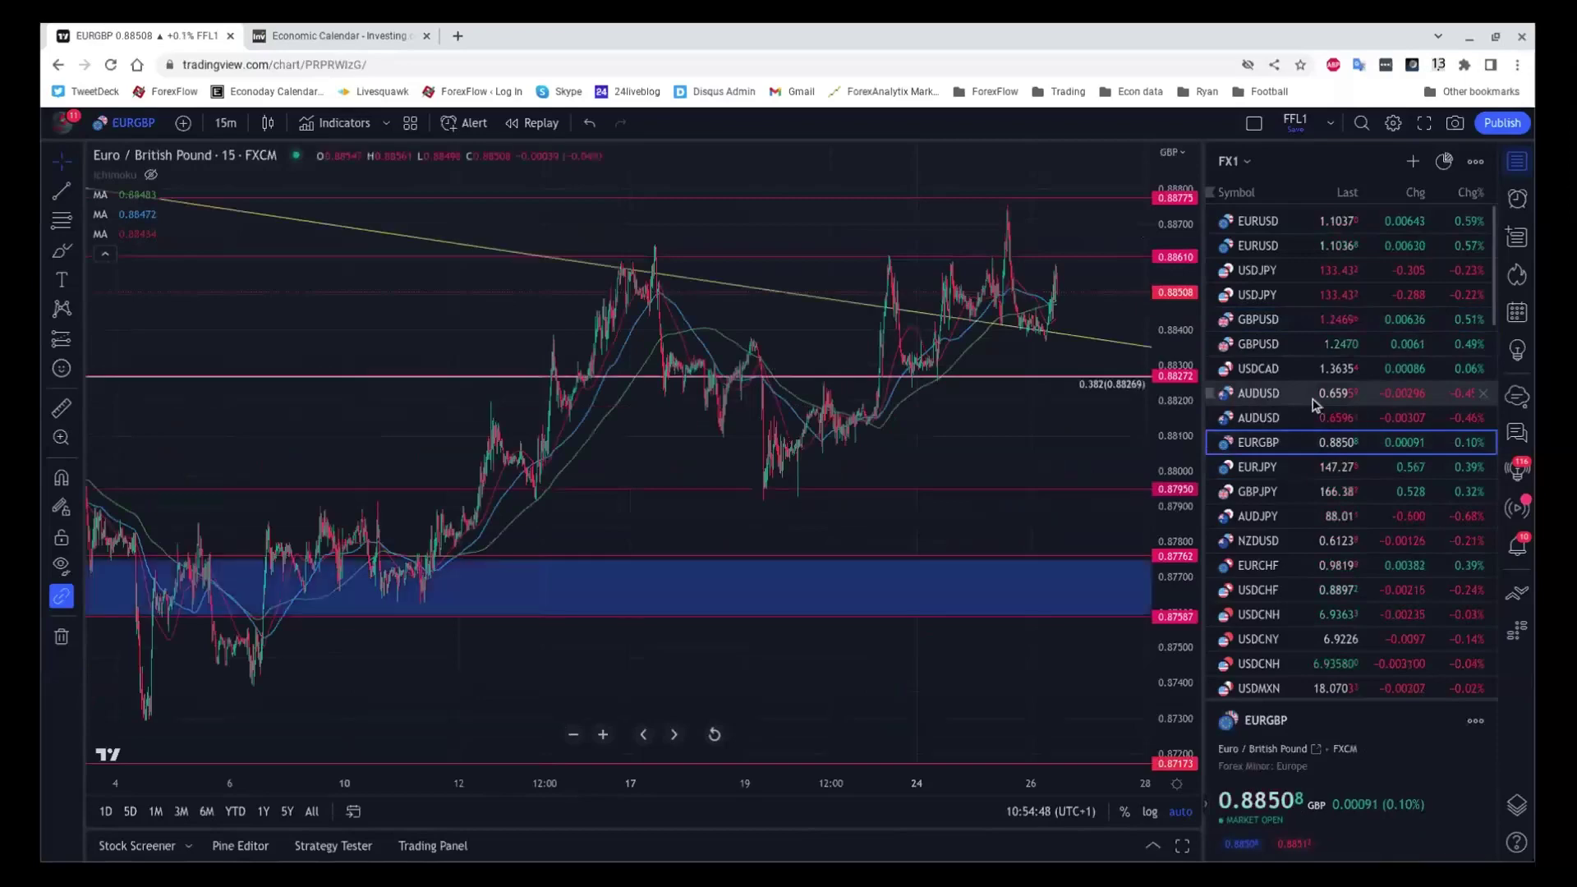
pyautogui.scroll(3, 1106, 337)
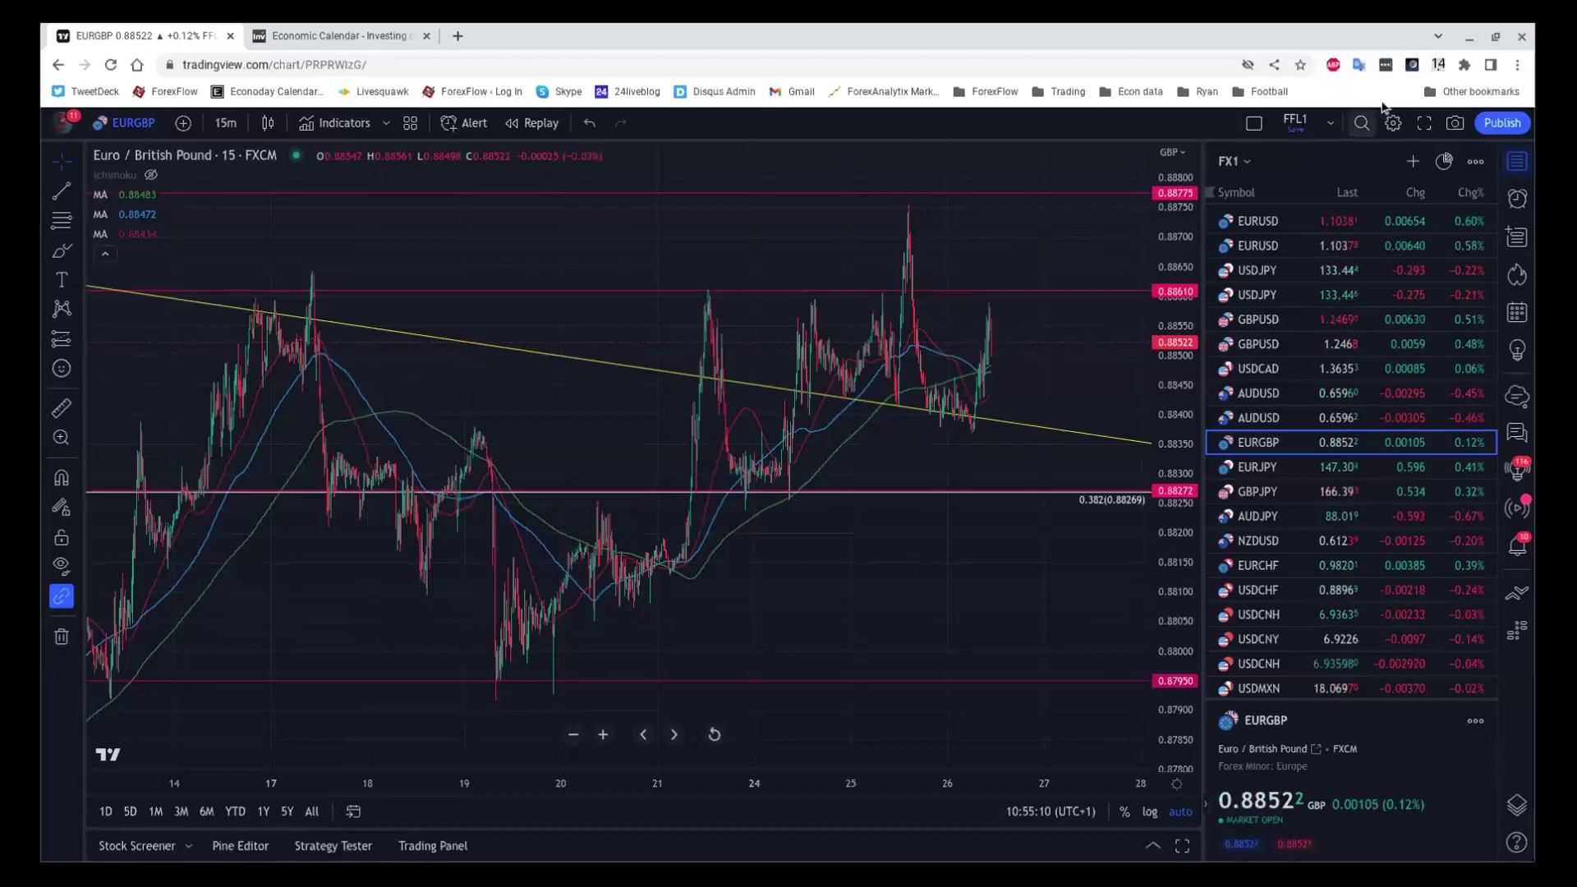
# Load GBPUSD and zoom in on recent days around the 1.25000 and 1.23999 levels.
pyautogui.click(1295, 317)
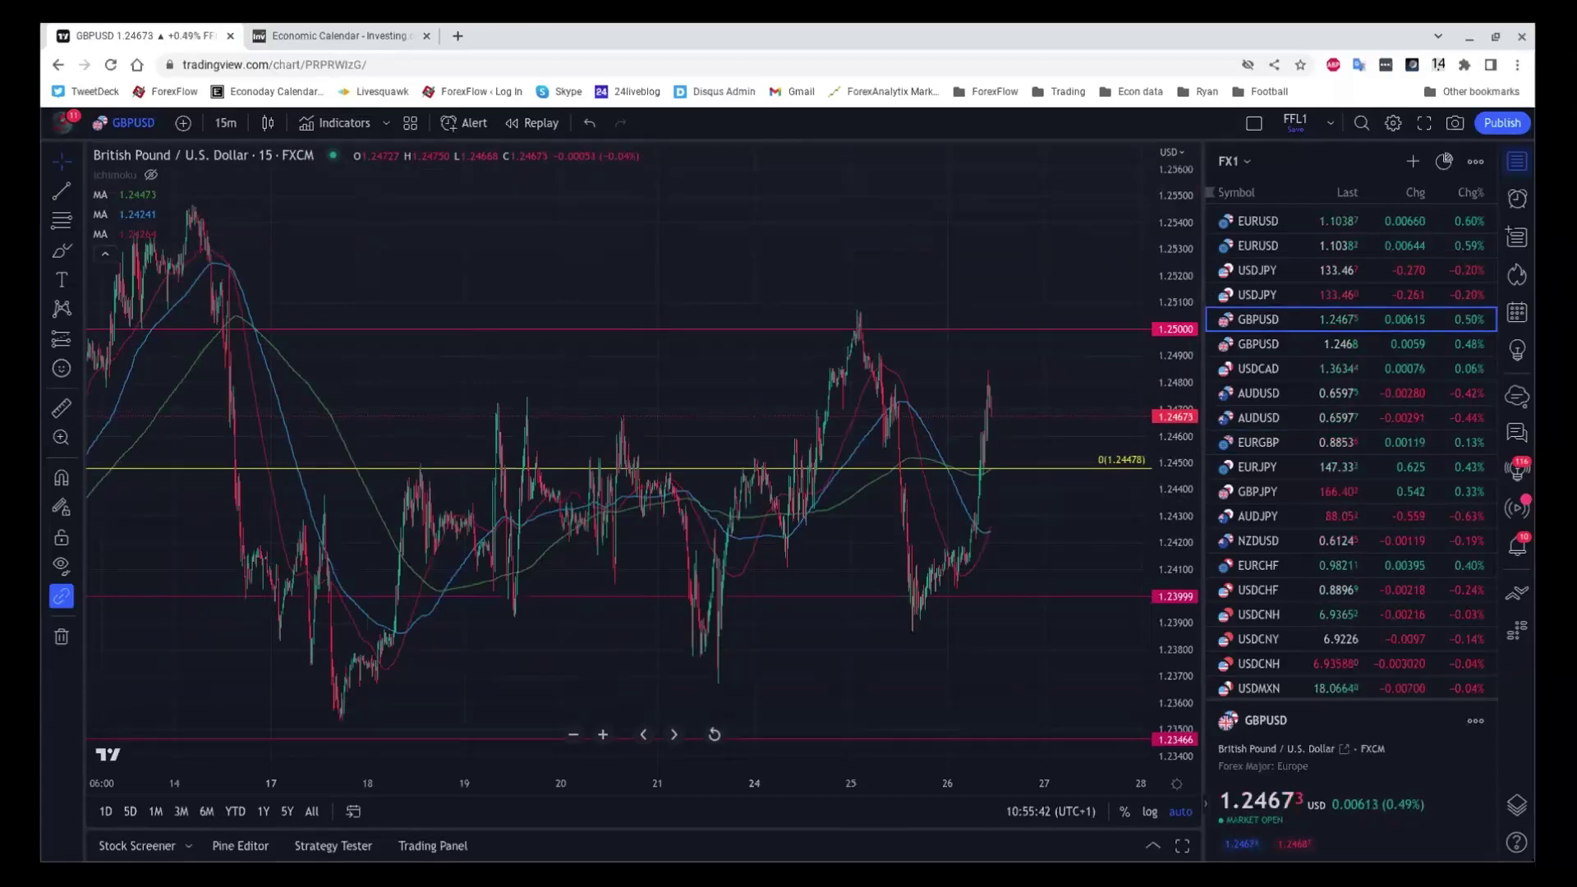
pyautogui.scroll(5, 692, 435)
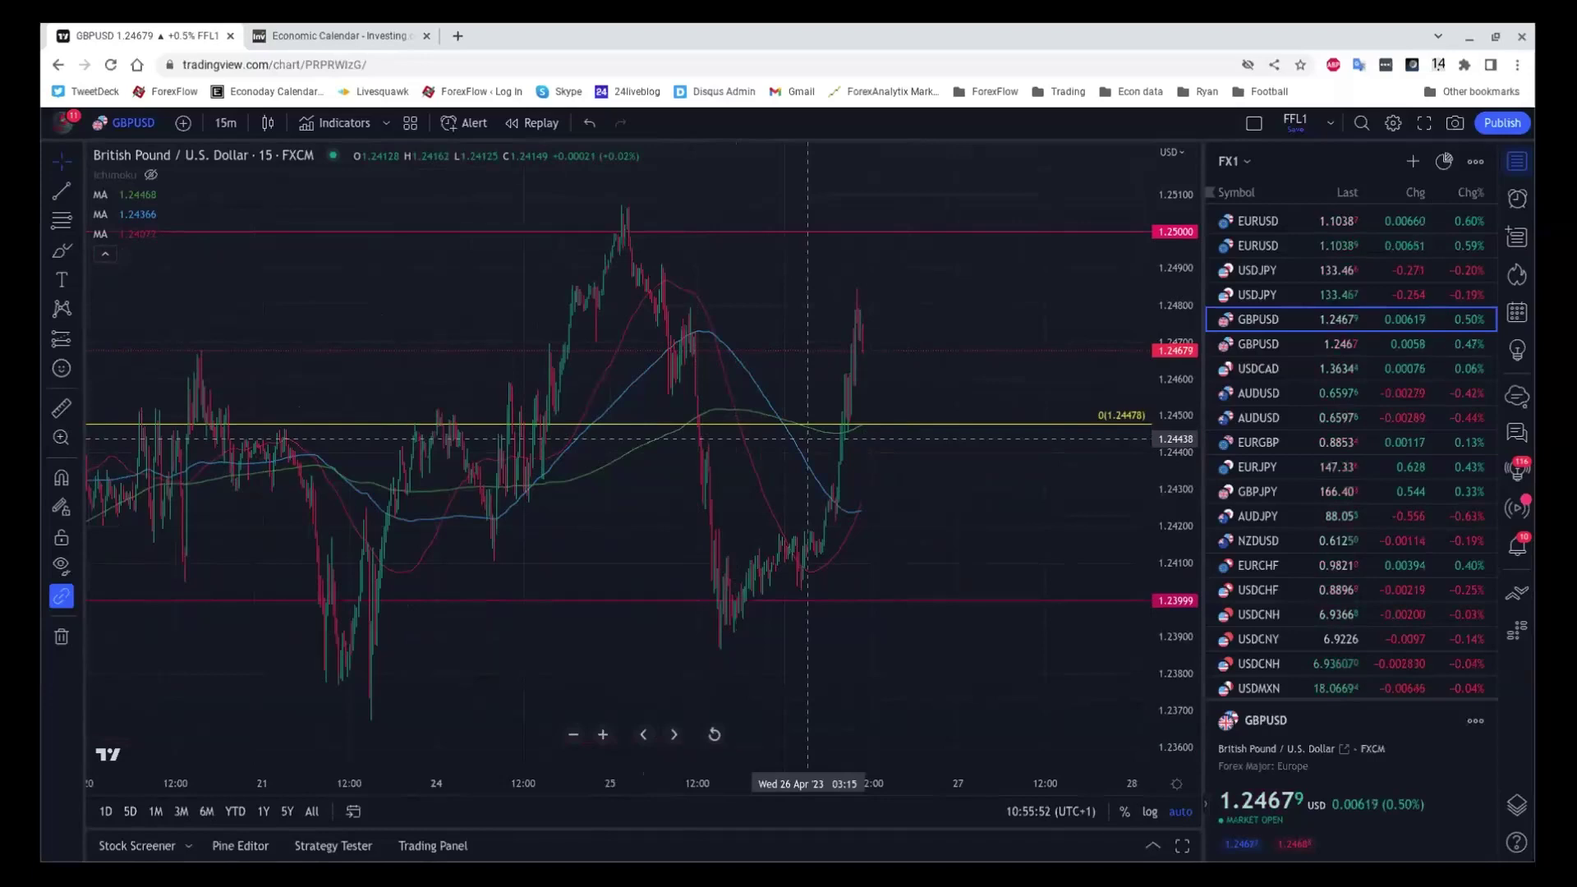
# Load EURUSD and zoom out and in to review its blue zone and 0.5 retracement.
pyautogui.click(1291, 215)
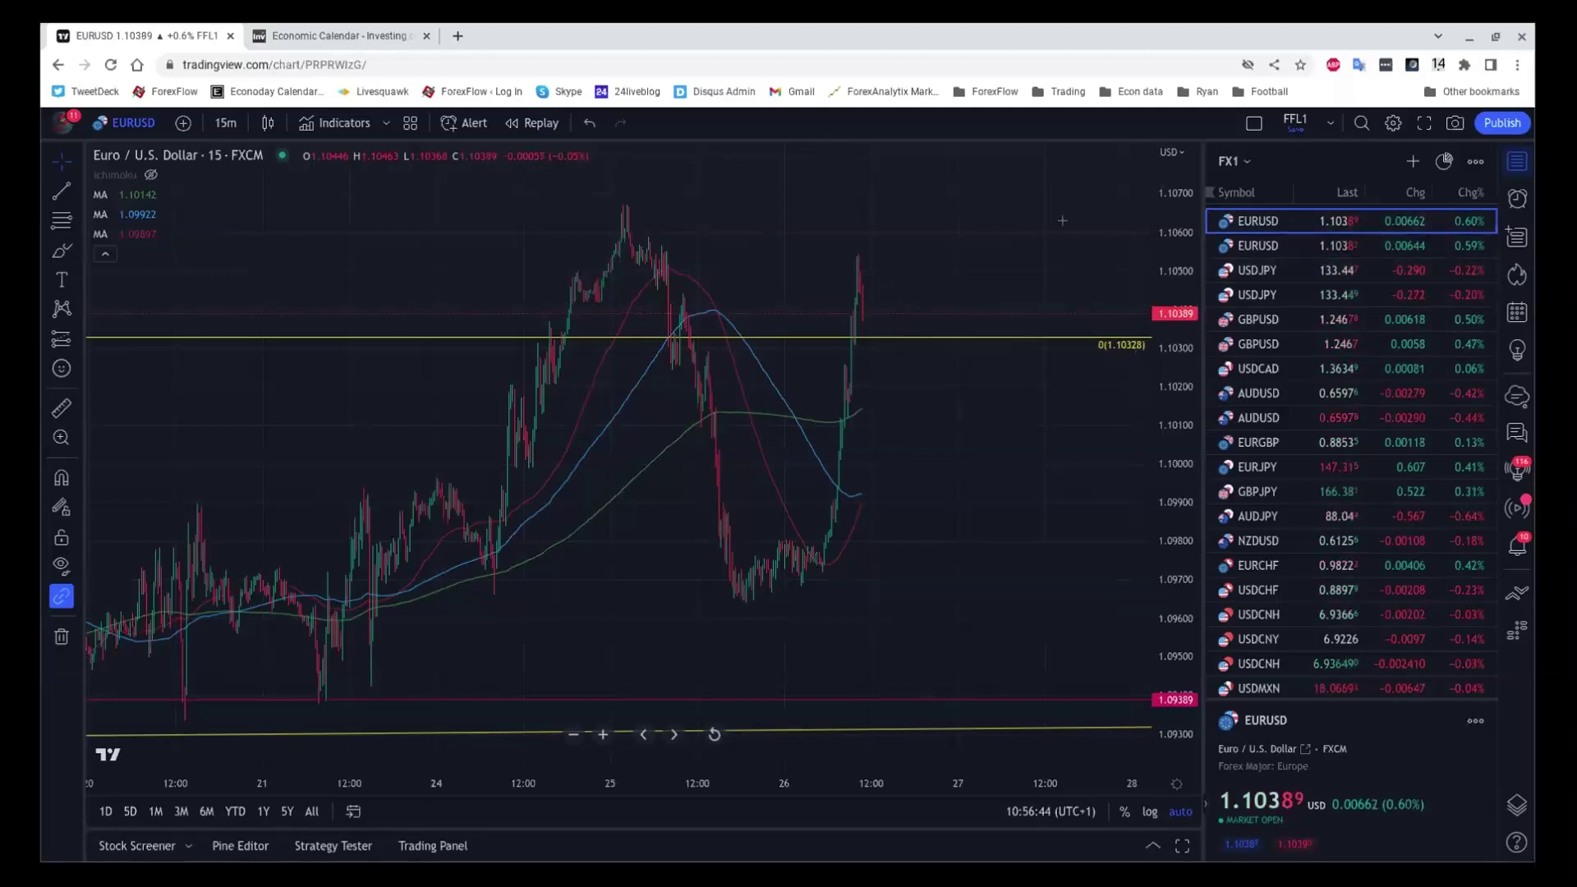
pyautogui.scroll(-3, 1060, 222)
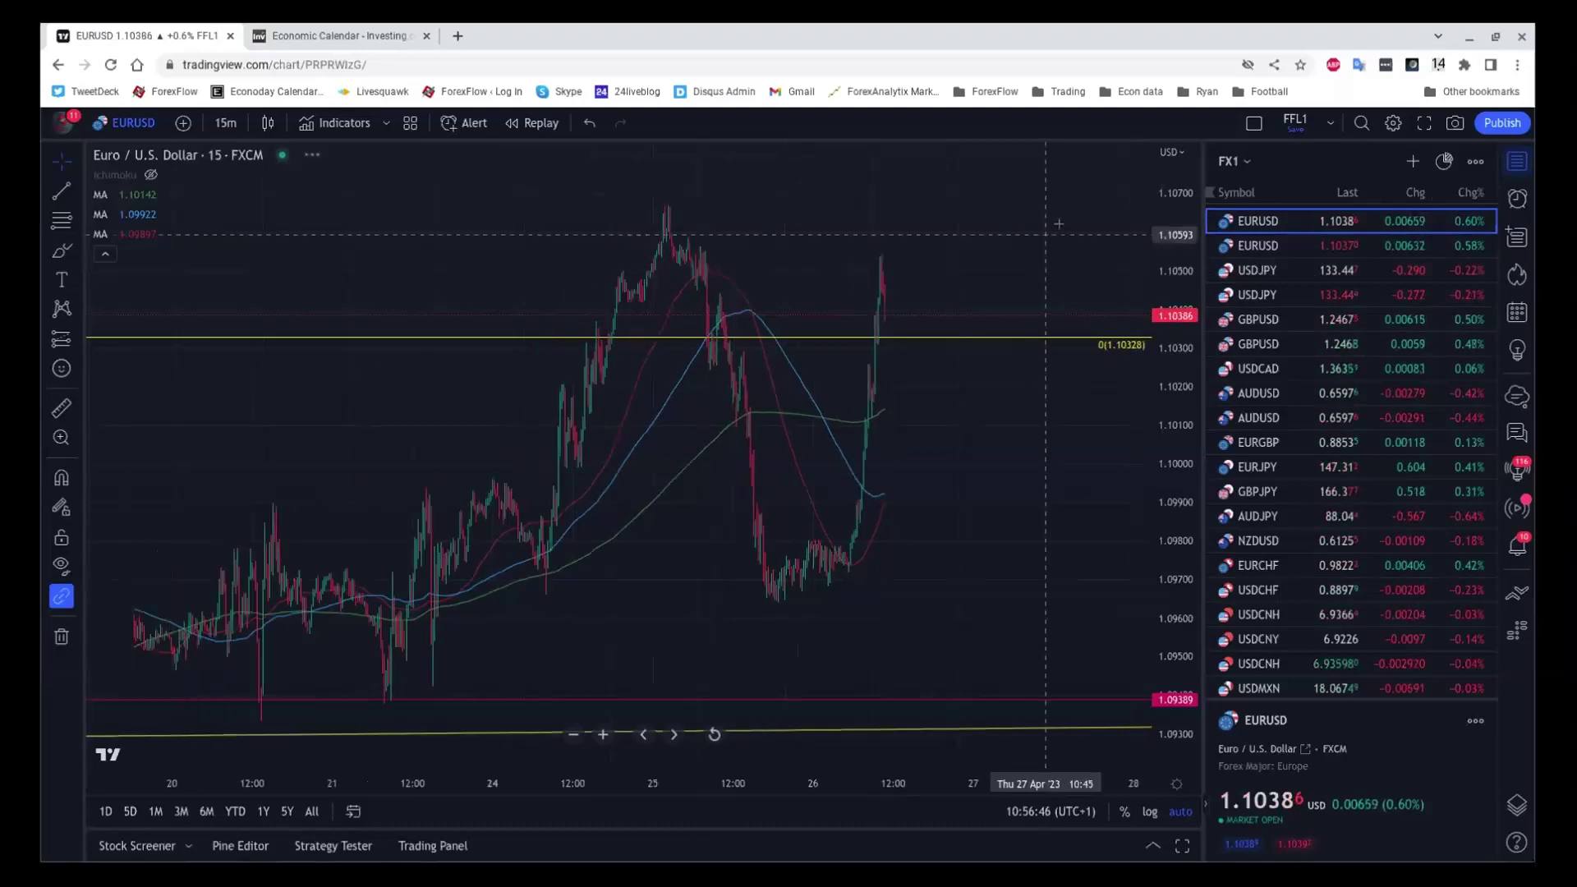
pyautogui.scroll(-5, 1059, 223)
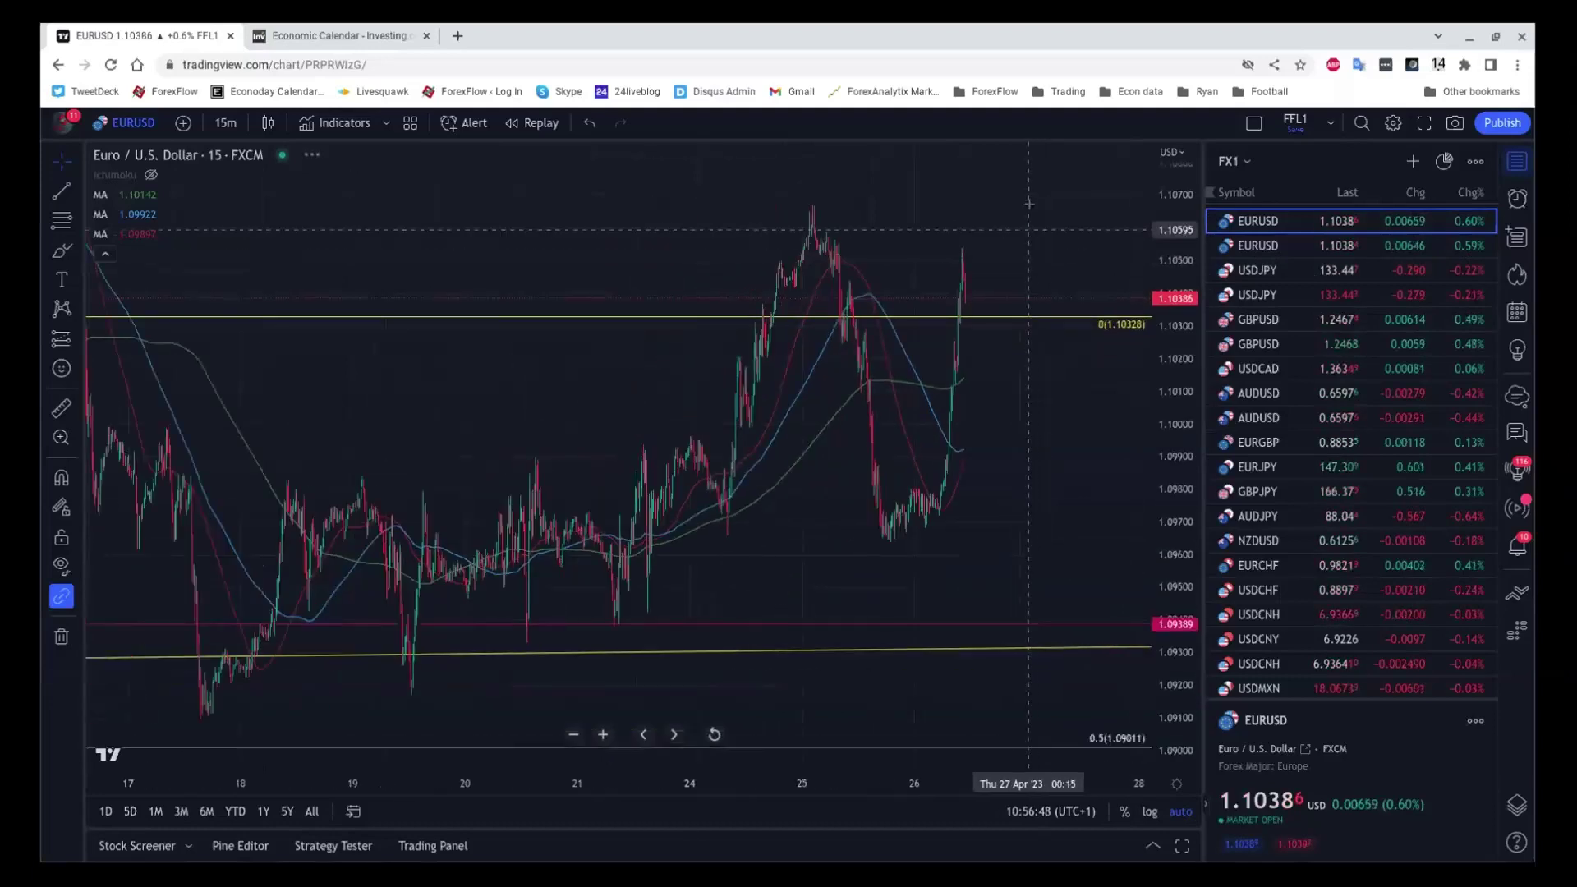
pyautogui.scroll(-5, 1029, 203)
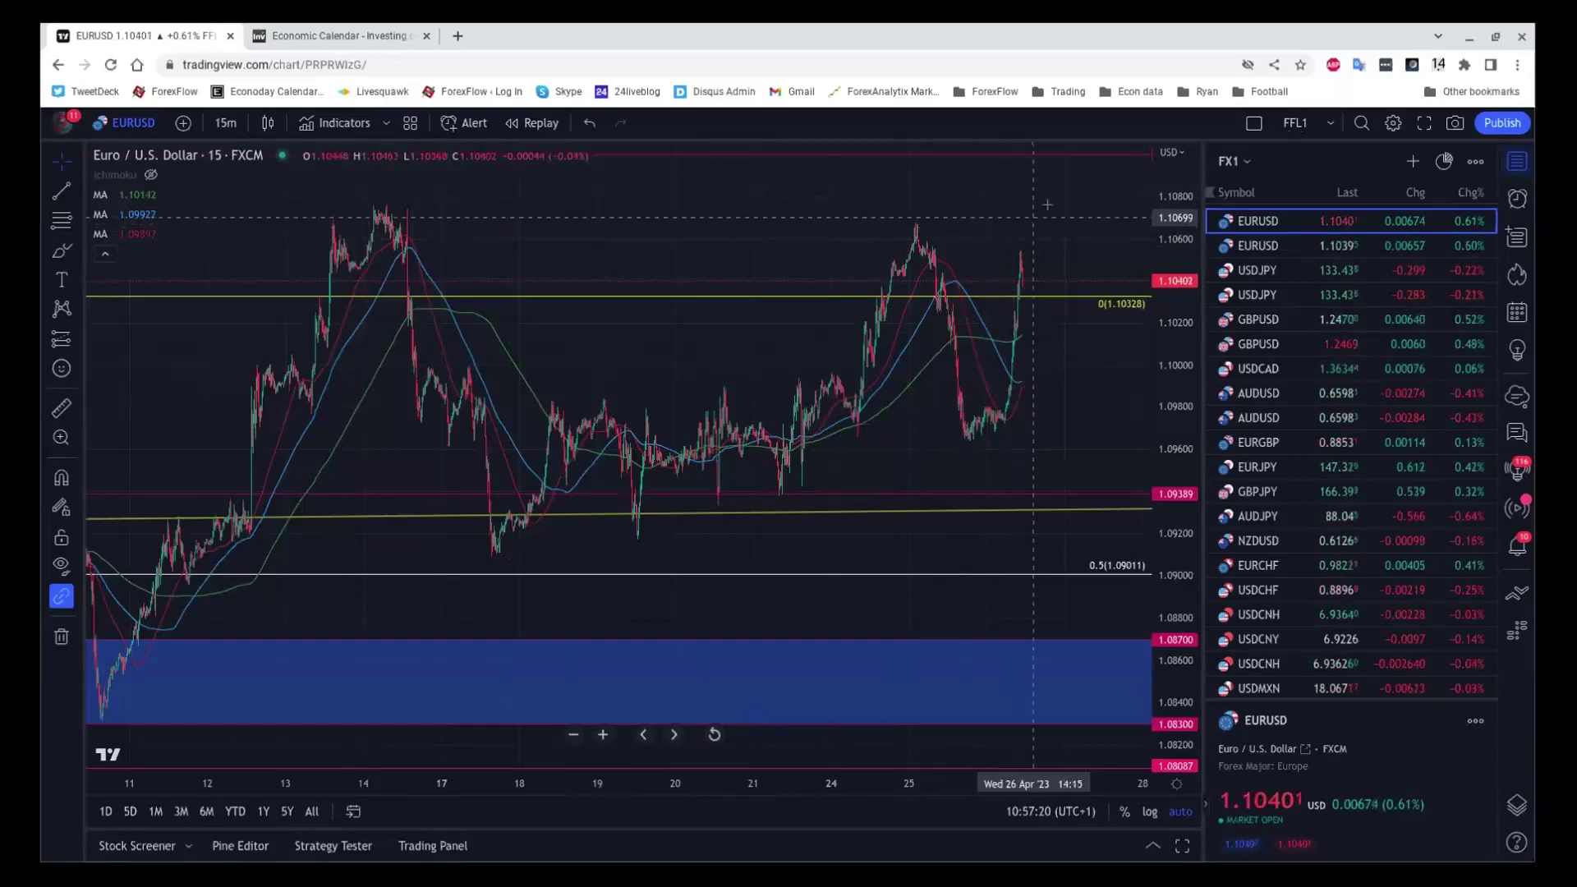
pyautogui.scroll(1, 1050, 206)
pyautogui.scroll(-4, 1051, 206)
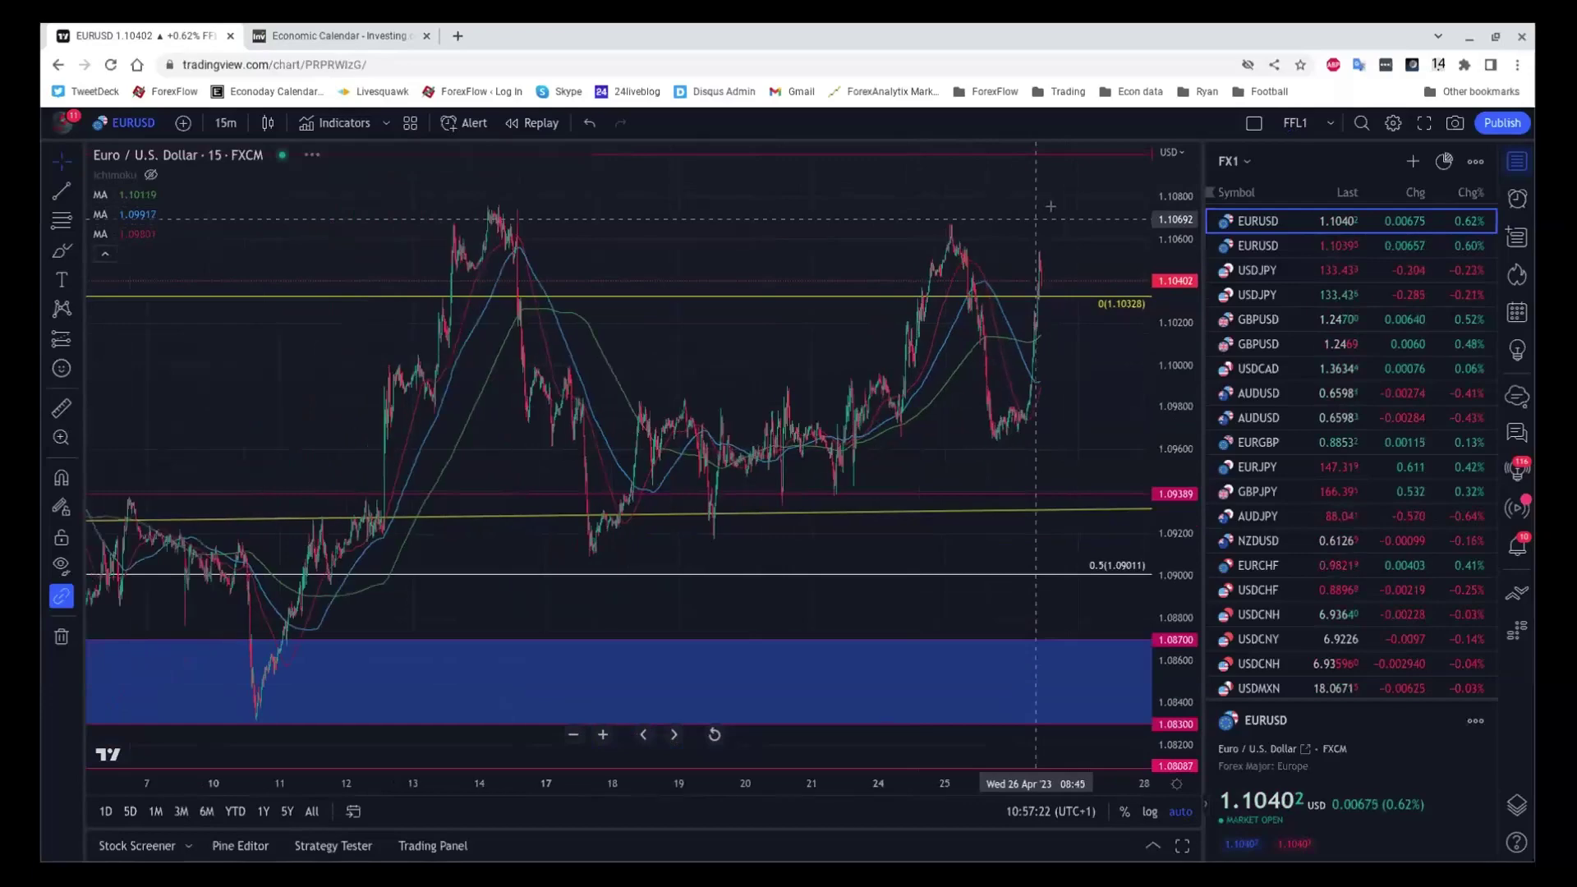
pyautogui.scroll(-3, 1051, 205)
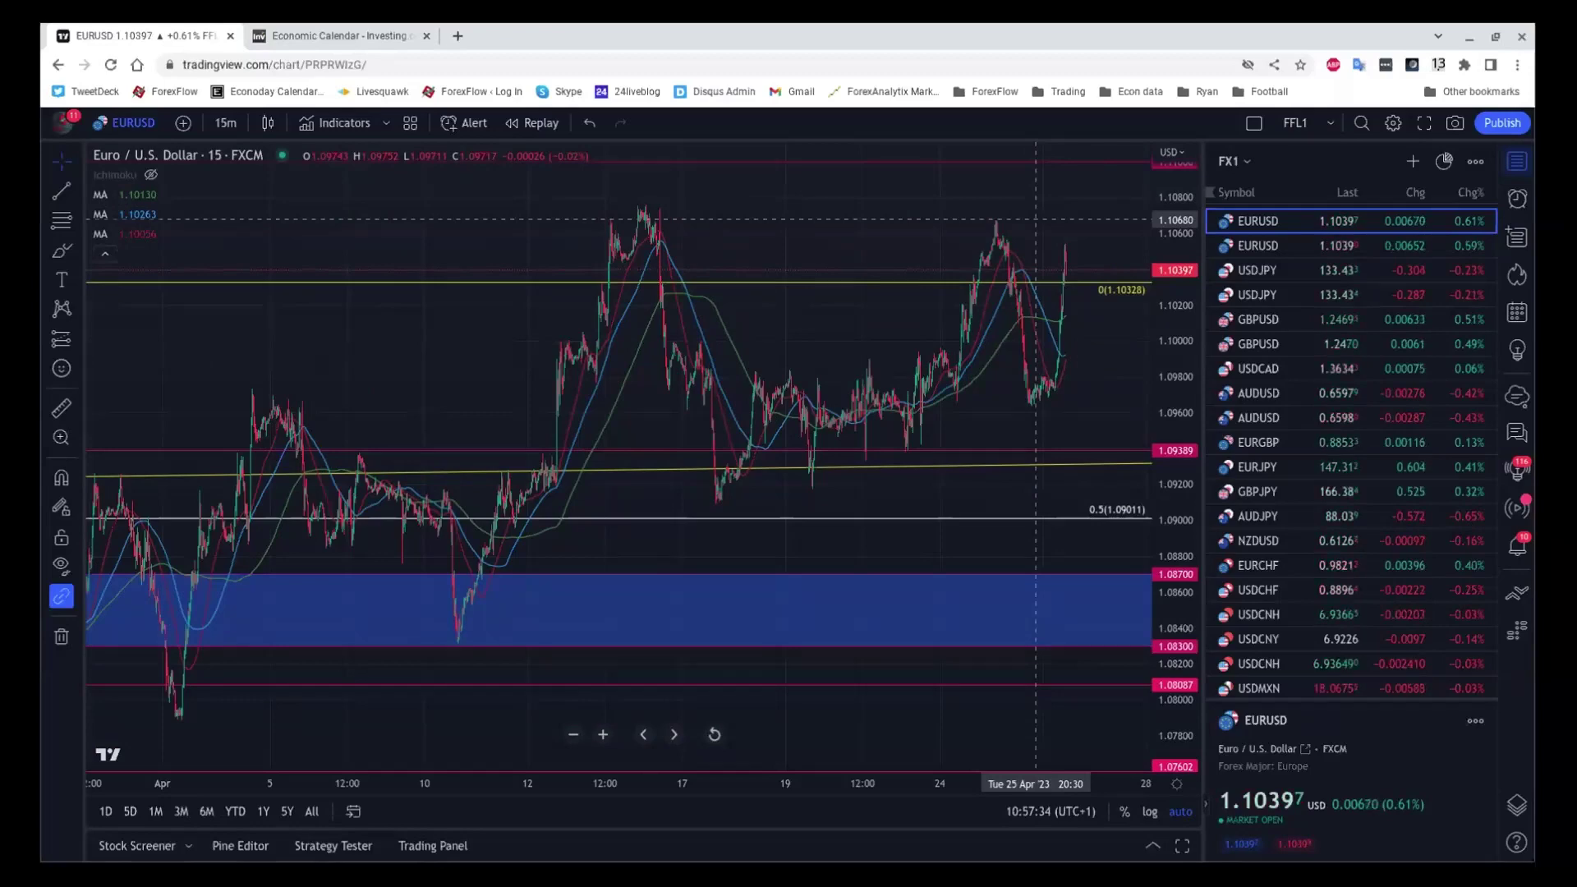
pyautogui.scroll(3, 1037, 222)
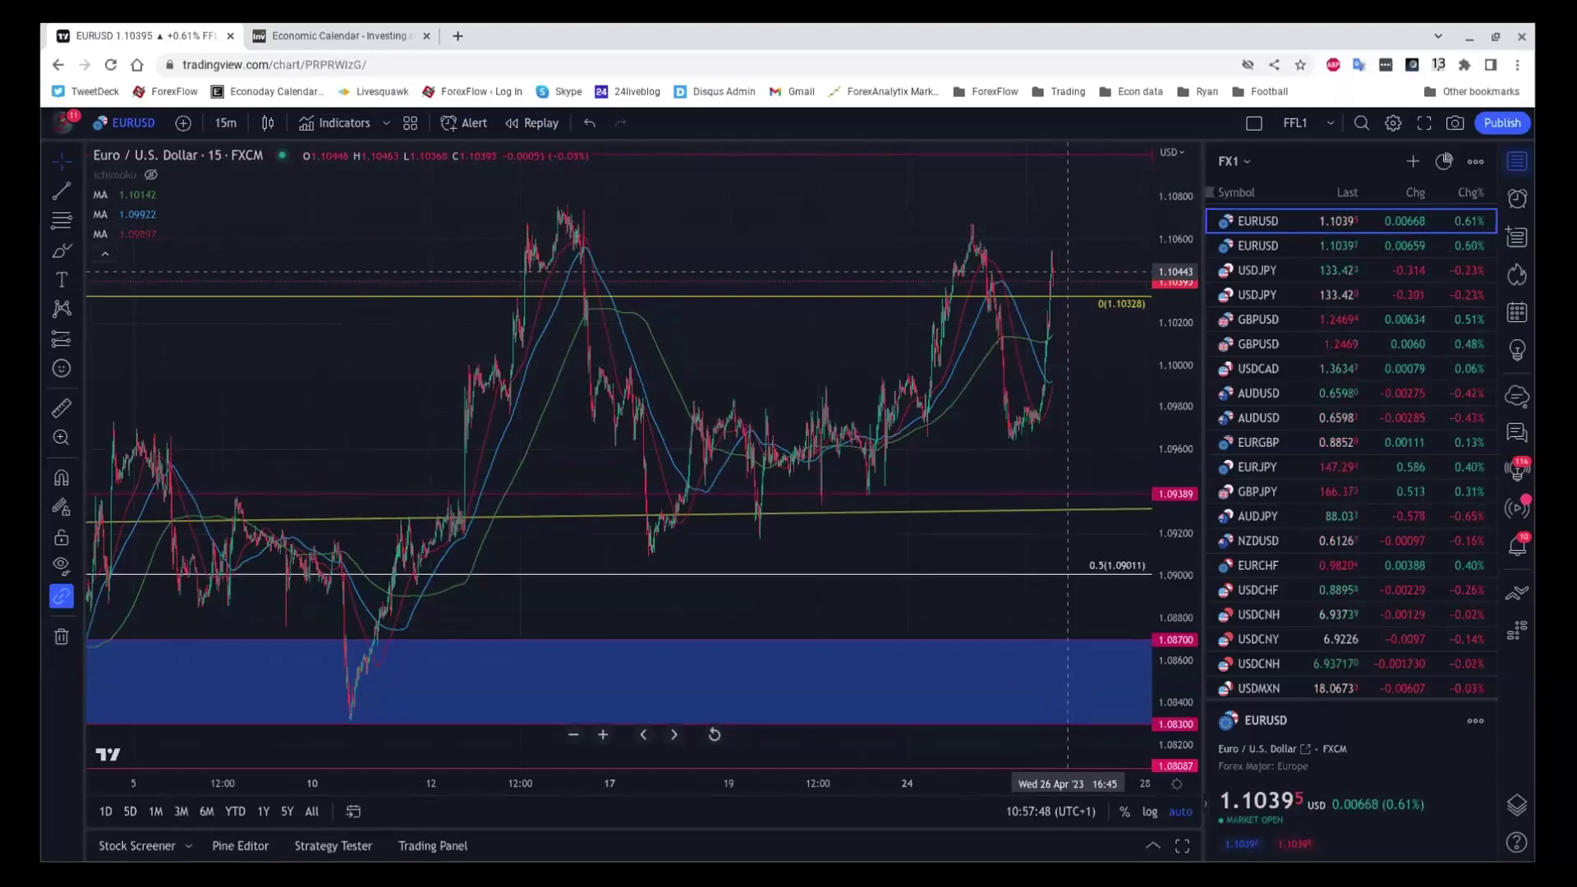
pyautogui.click(1328, 271)
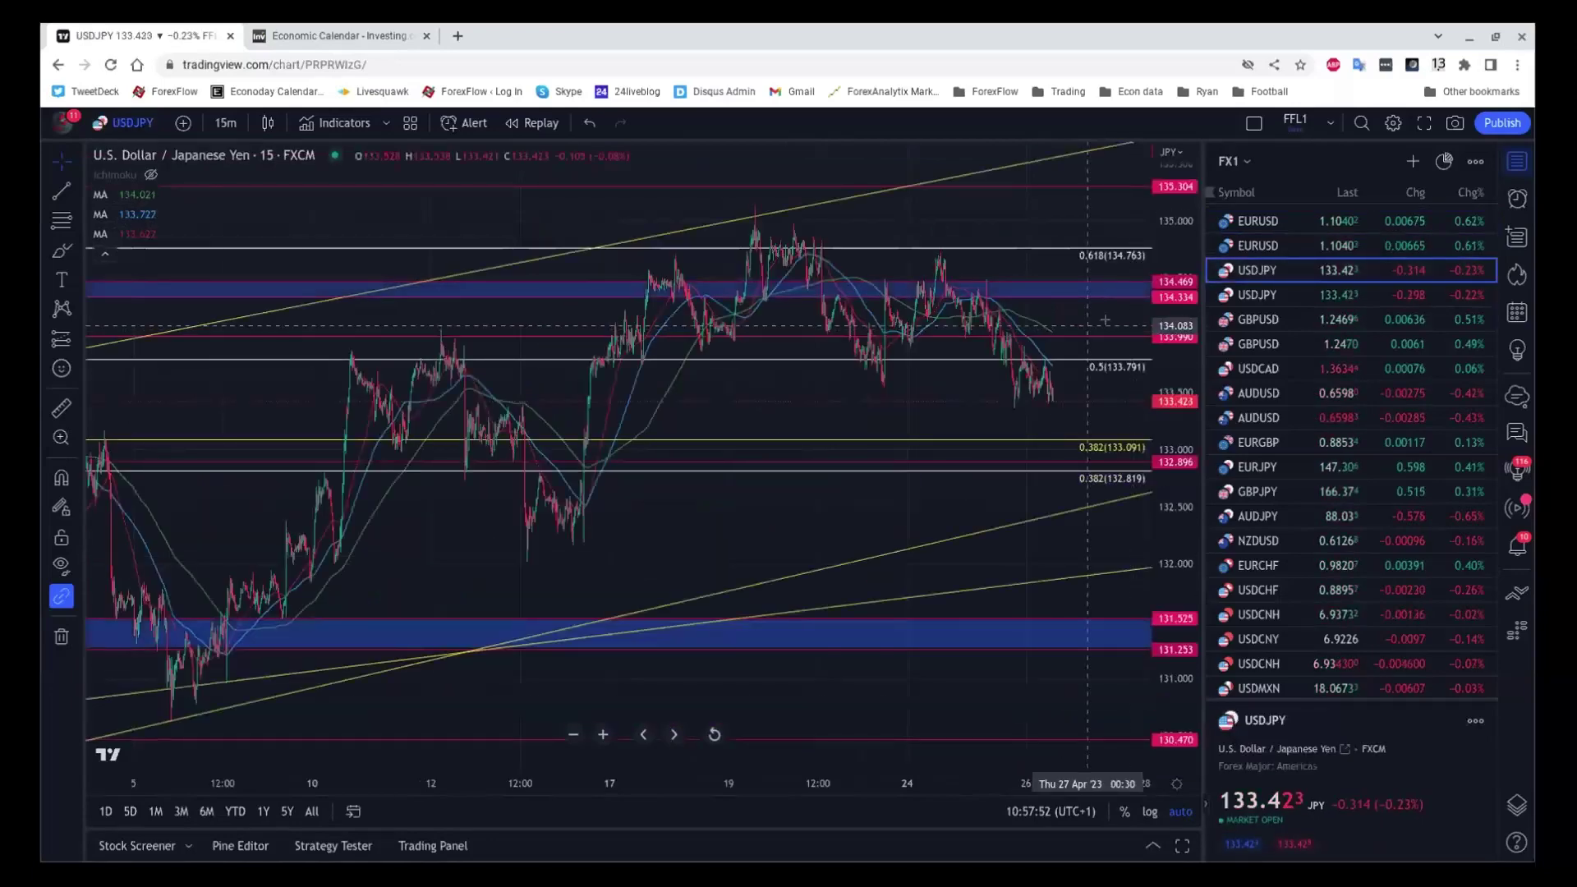
pyautogui.scroll(-3, 1104, 320)
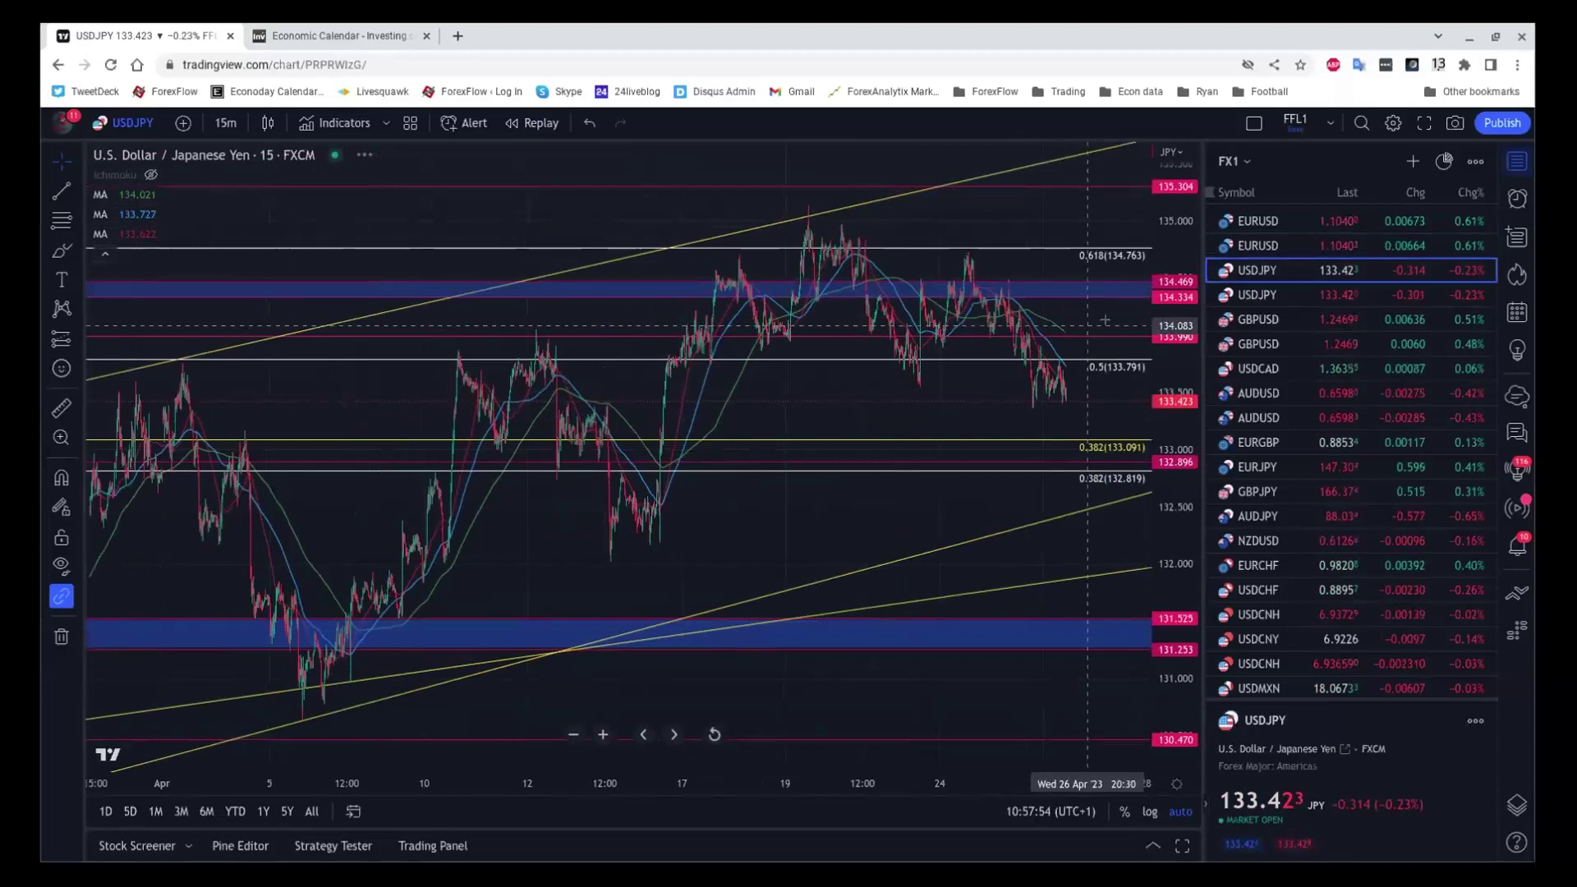
pyautogui.scroll(1, 1104, 321)
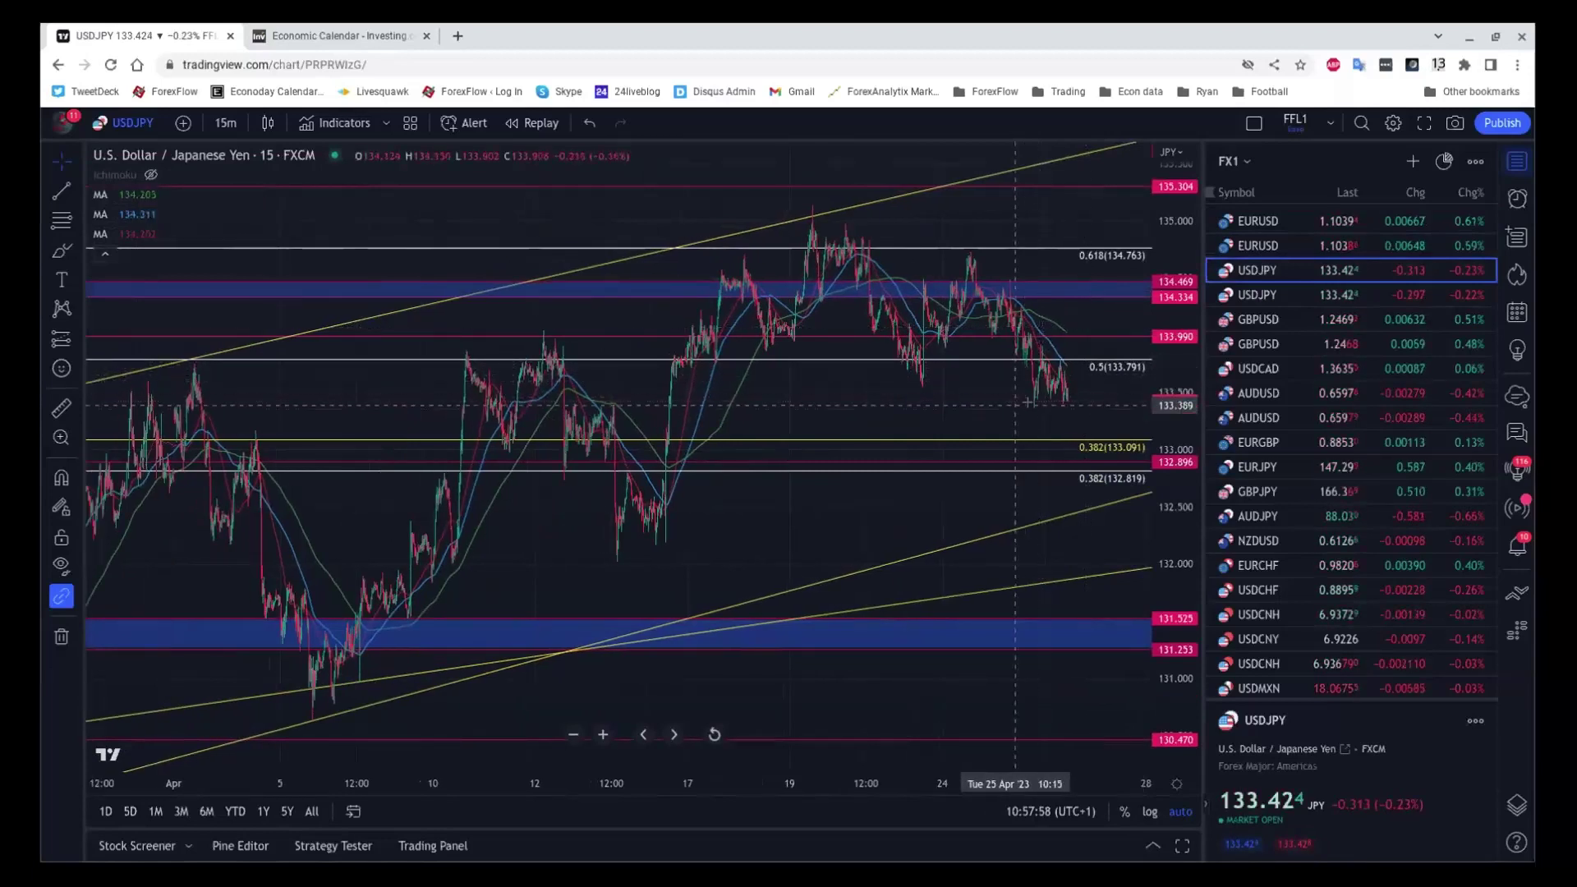
pyautogui.scroll(2, 1022, 402)
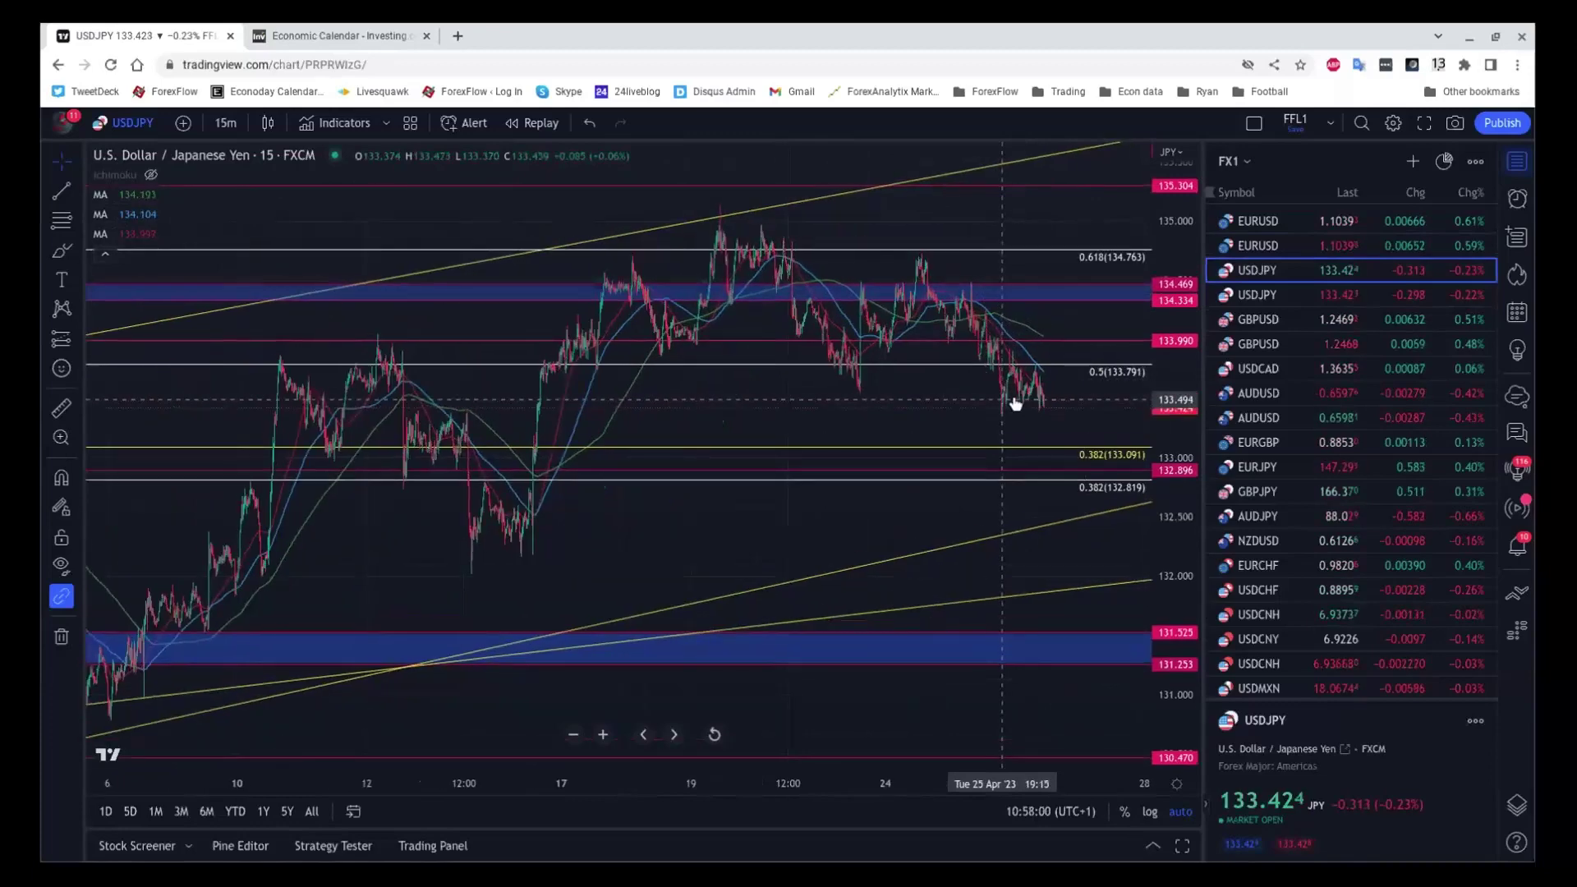
pyautogui.scroll(2, 1016, 402)
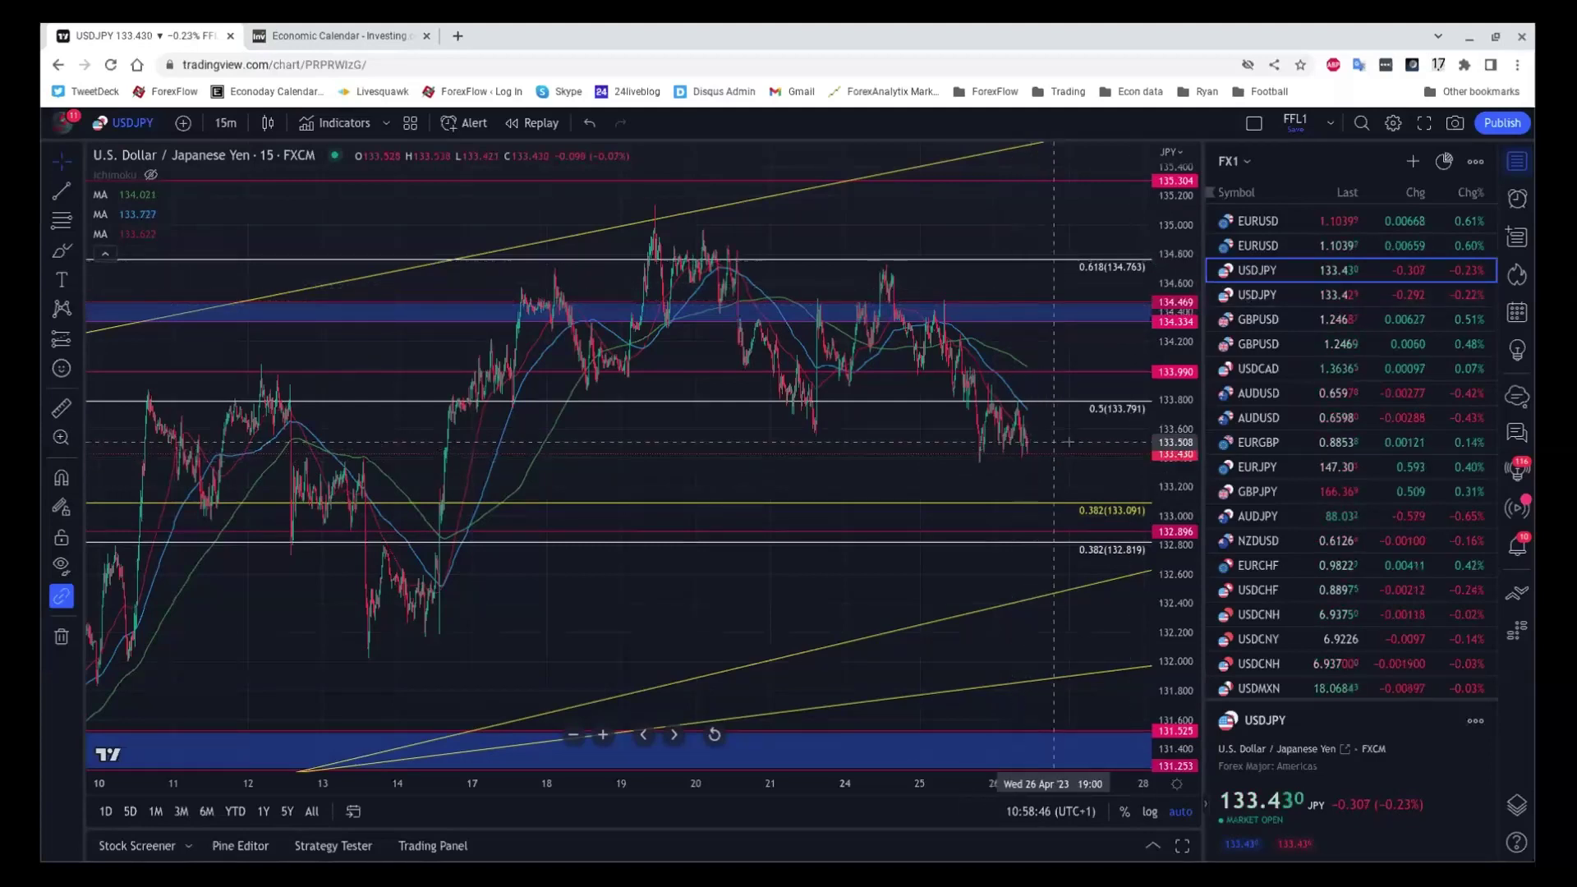
pyautogui.scroll(-3, 1067, 441)
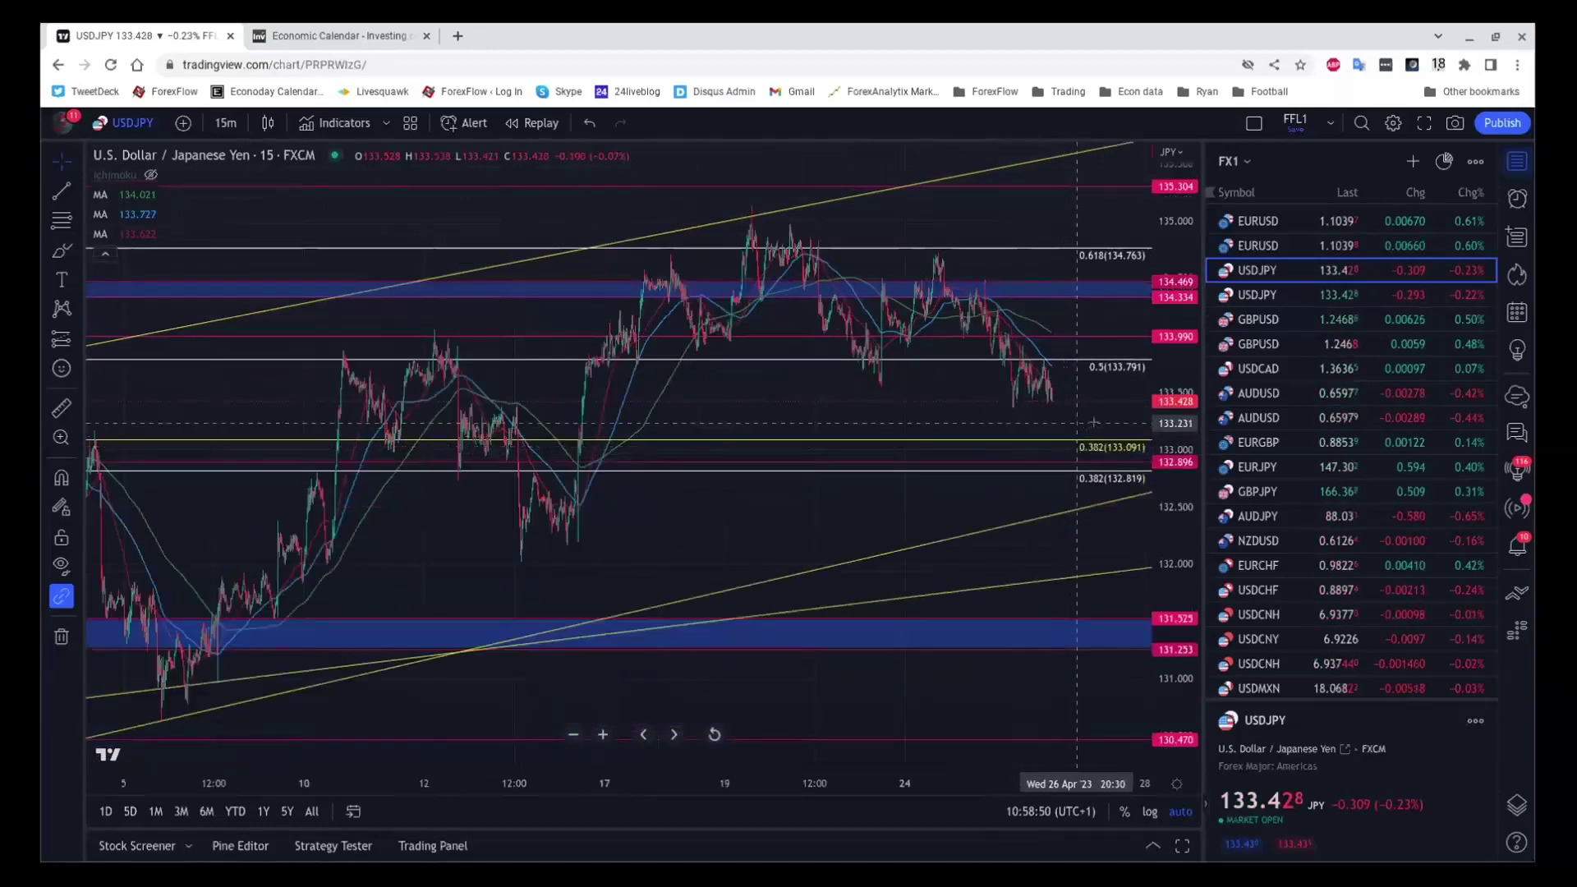
pyautogui.scroll(-5, 1334, 458)
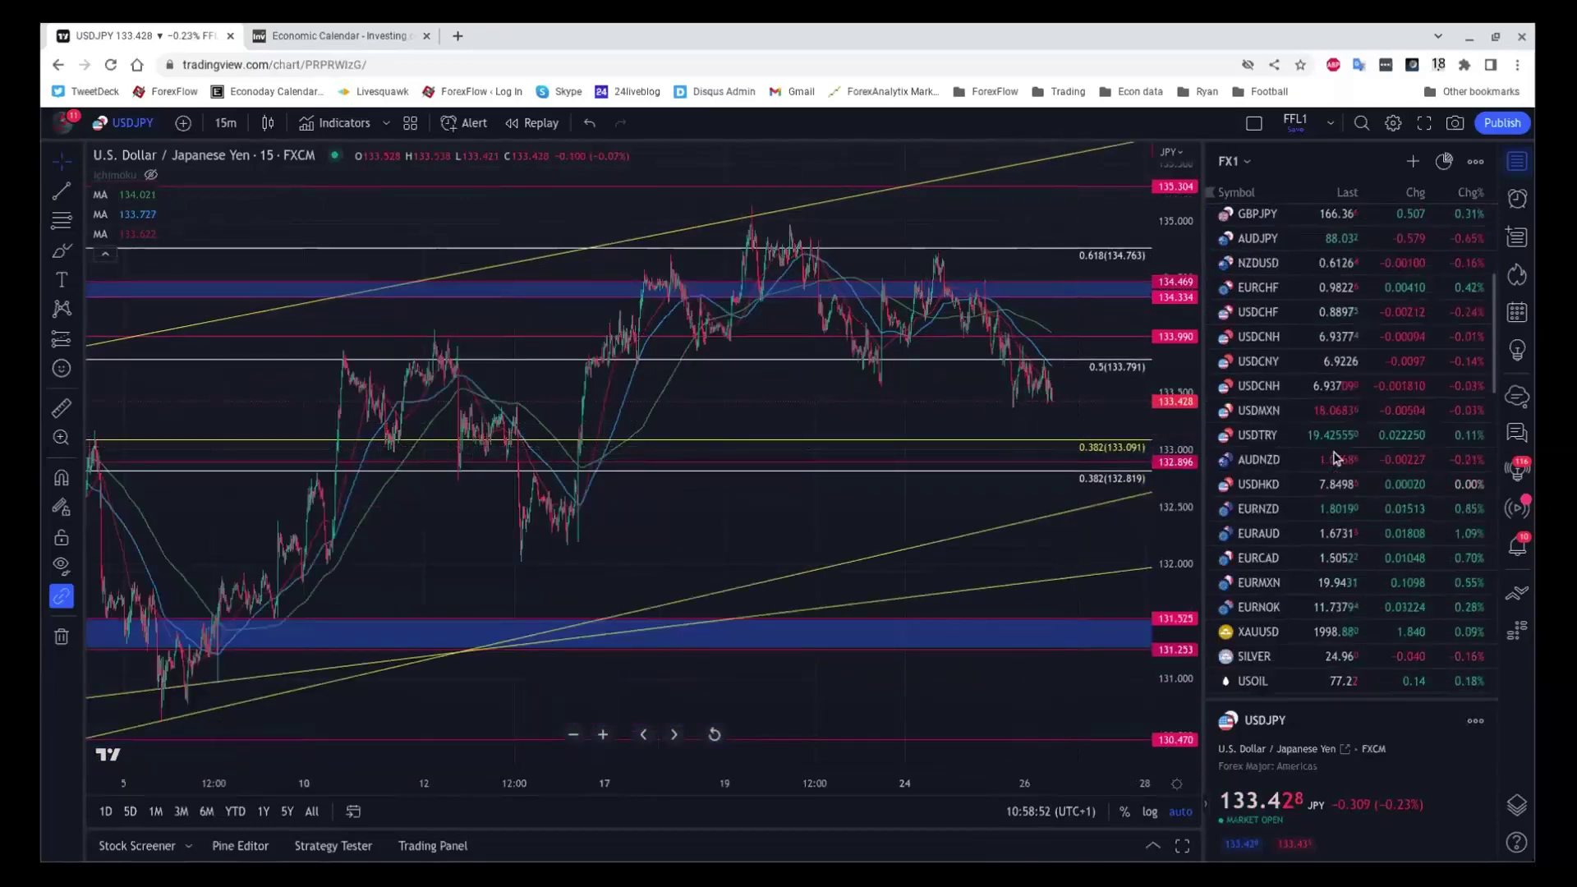
pyautogui.scroll(-5, 1334, 458)
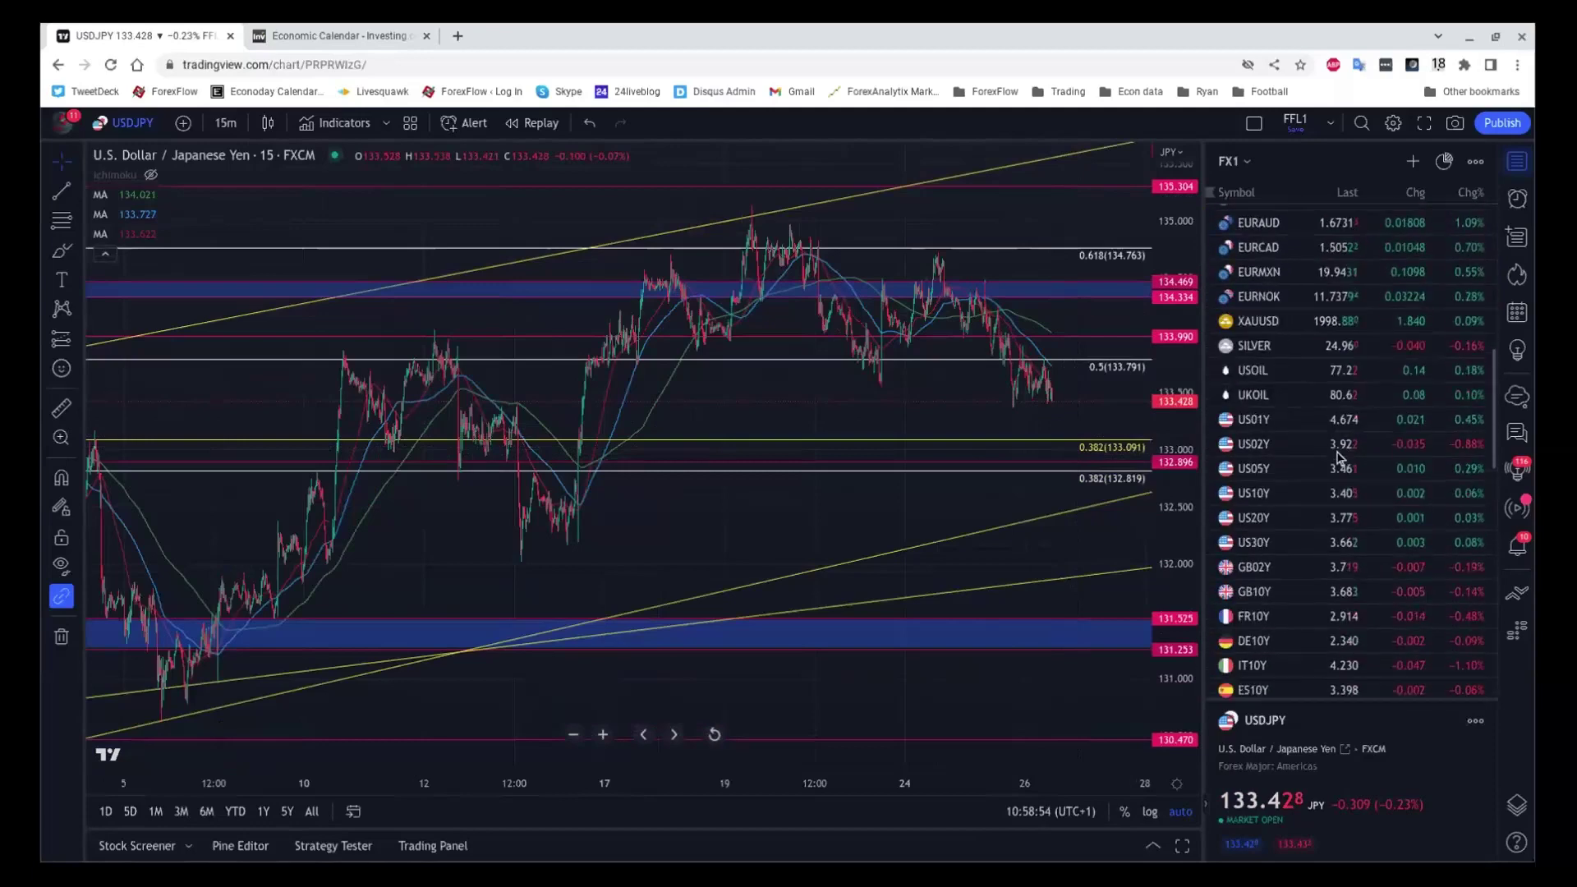
pyautogui.scroll(-1, 1338, 458)
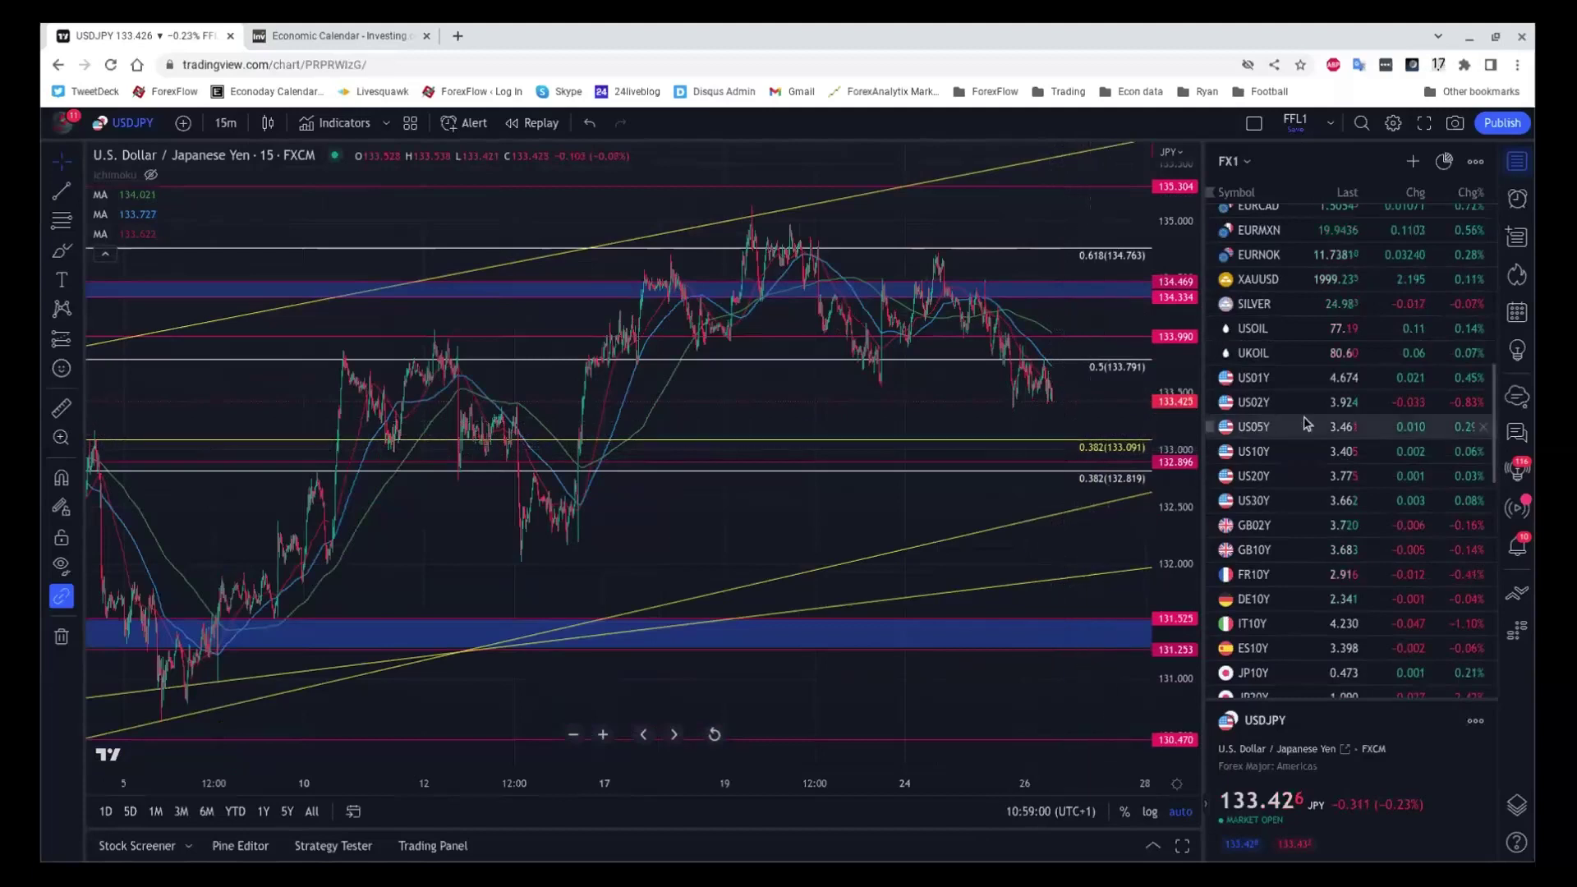
pyautogui.scroll(-1, 1314, 410)
pyautogui.scroll(-3, 1330, 402)
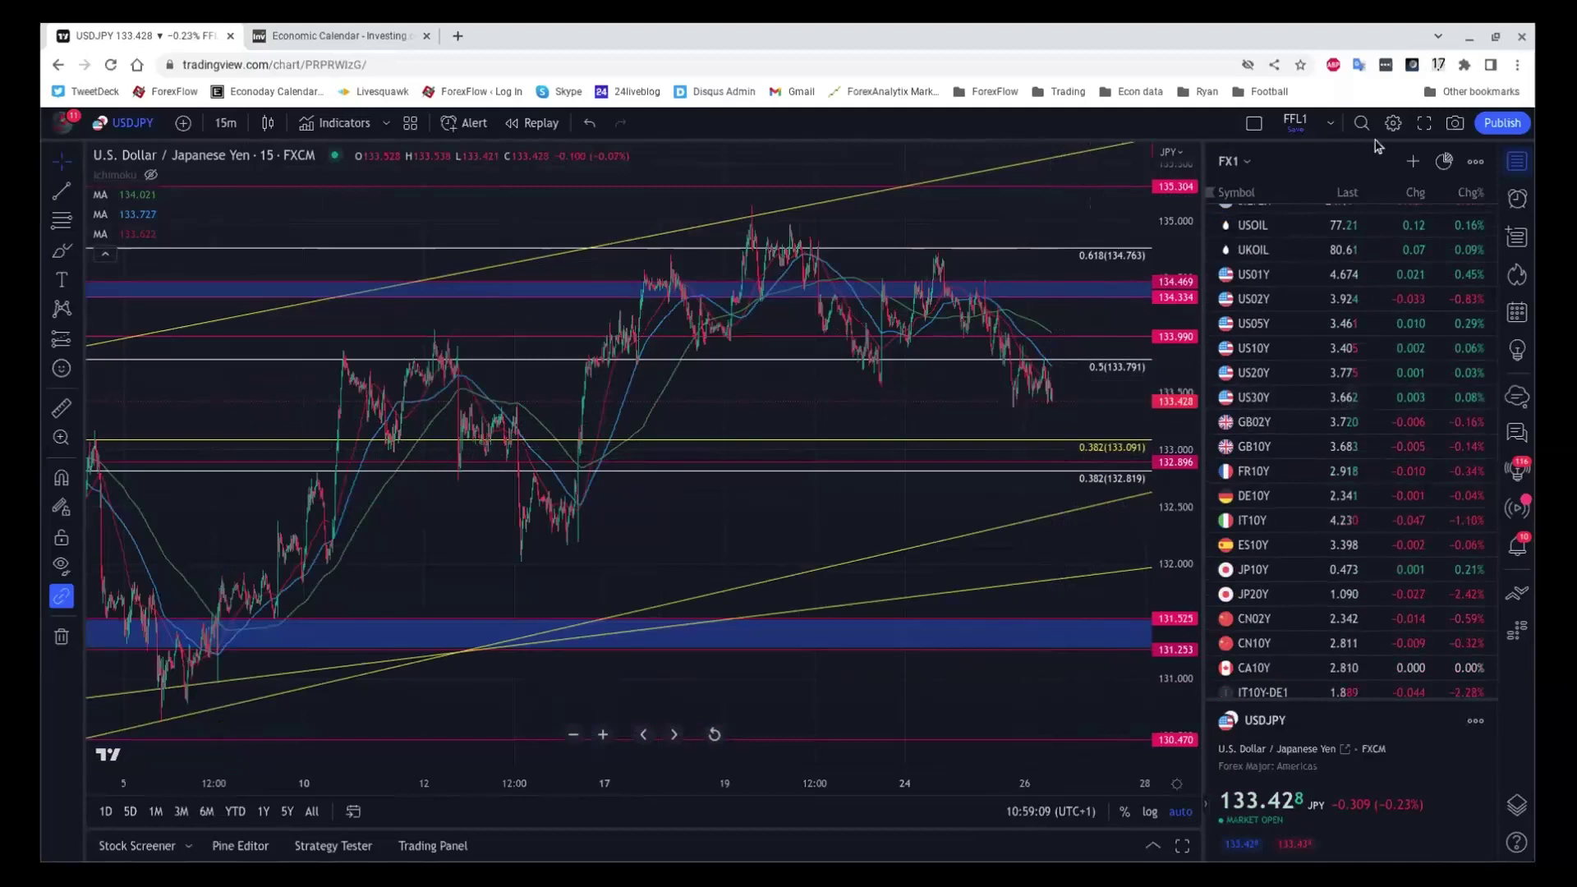
pyautogui.scroll(10, 1348, 397)
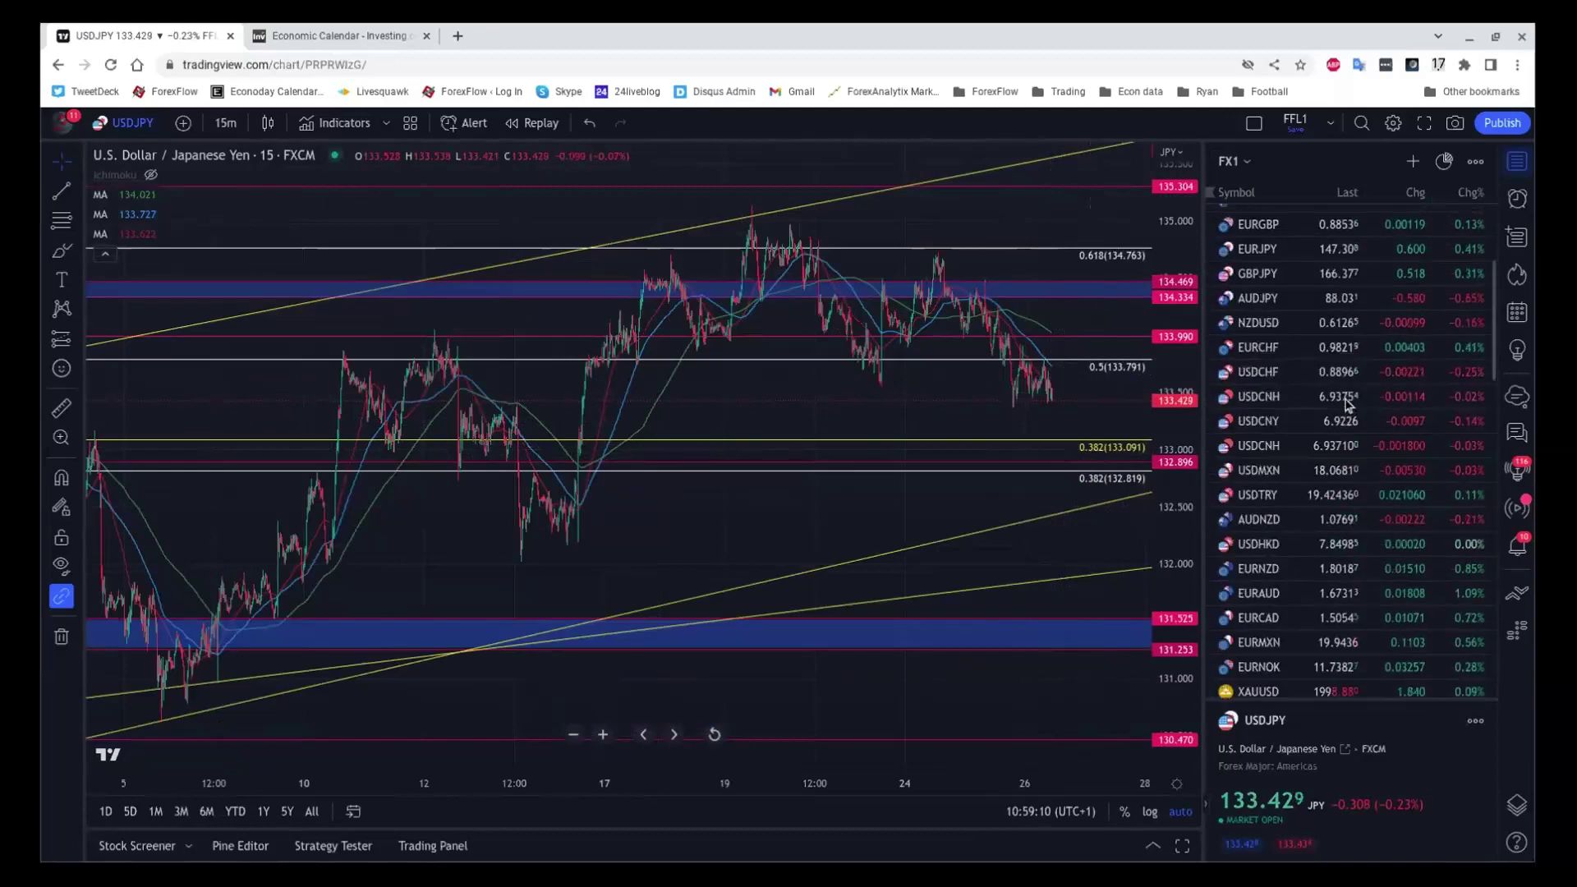
pyautogui.scroll(3, 1347, 402)
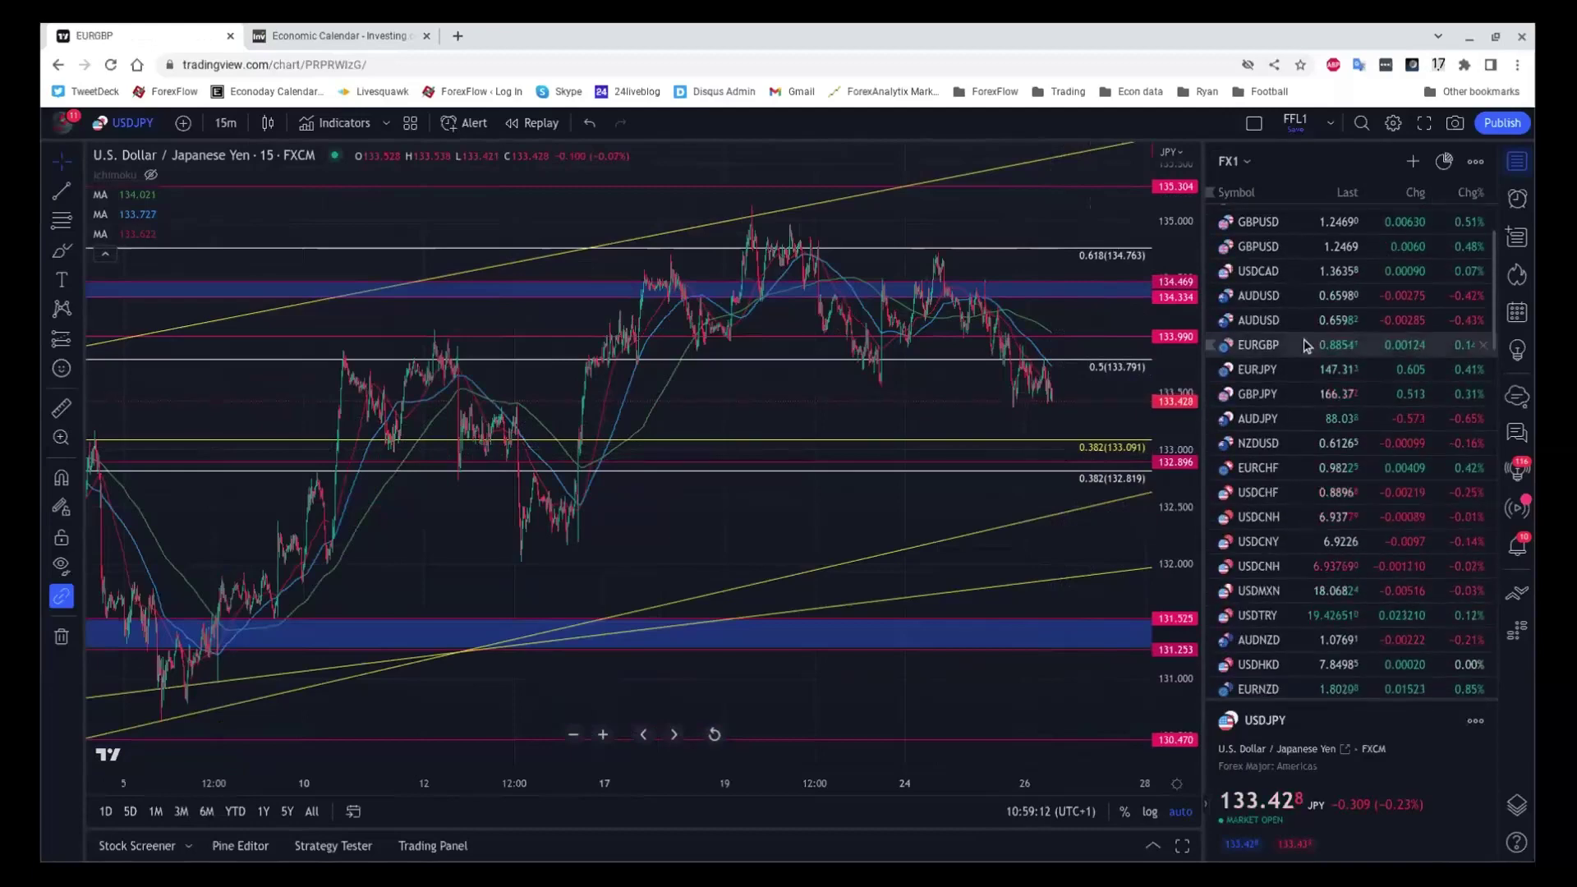
# Load EURGBP and zoom out to see its trendline, 0.382 level at 0.88269 and blue zone.
pyautogui.click(1305, 344)
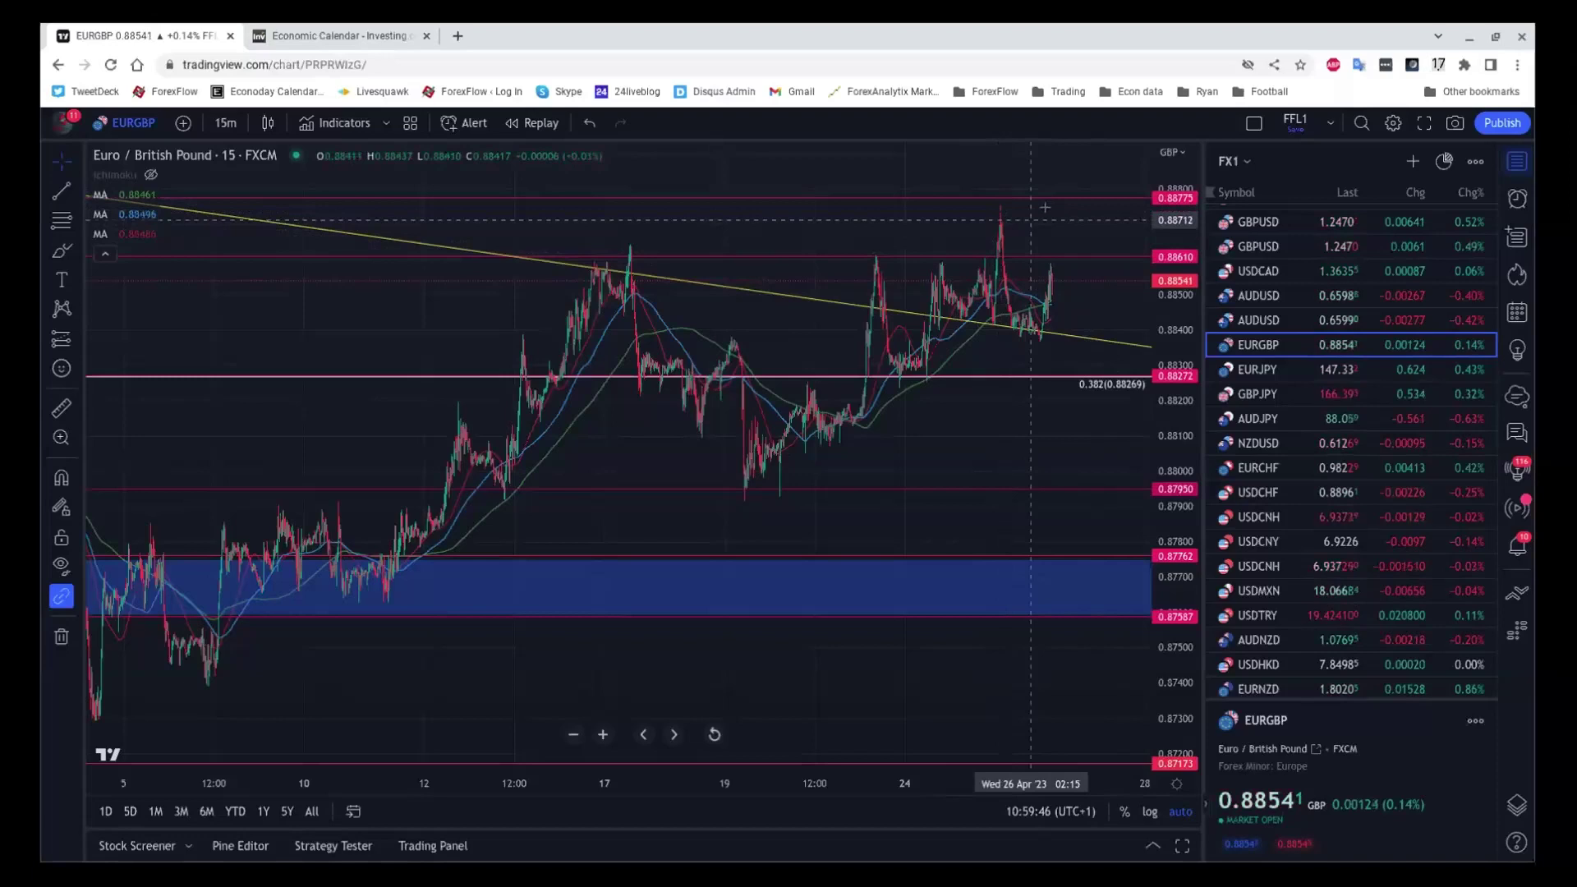
pyautogui.scroll(-1, 1044, 209)
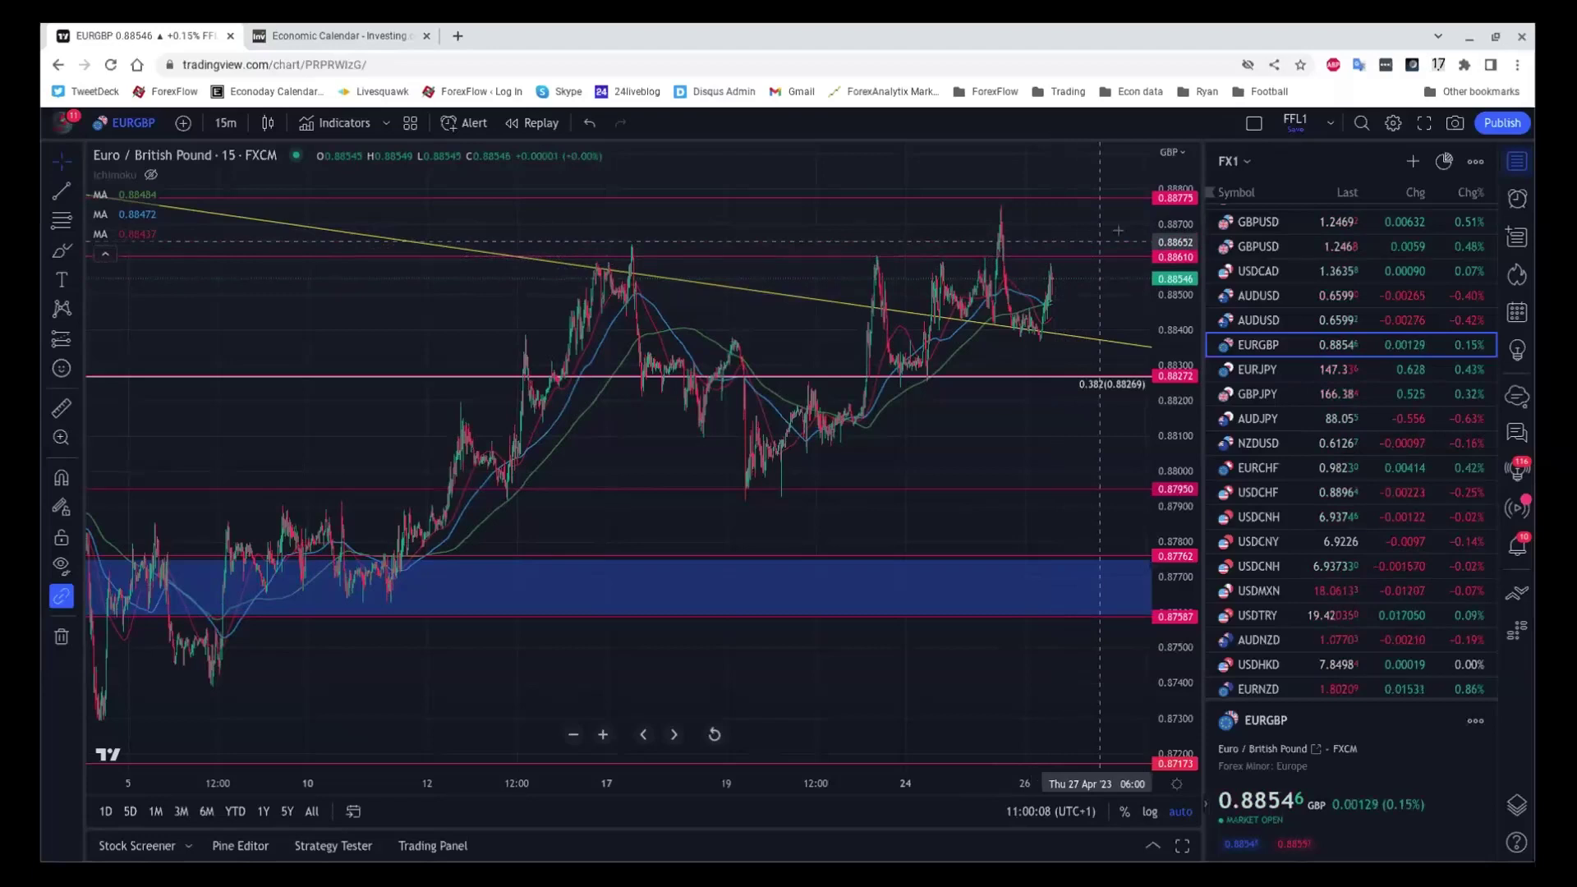
pyautogui.scroll(-2, 1084, 279)
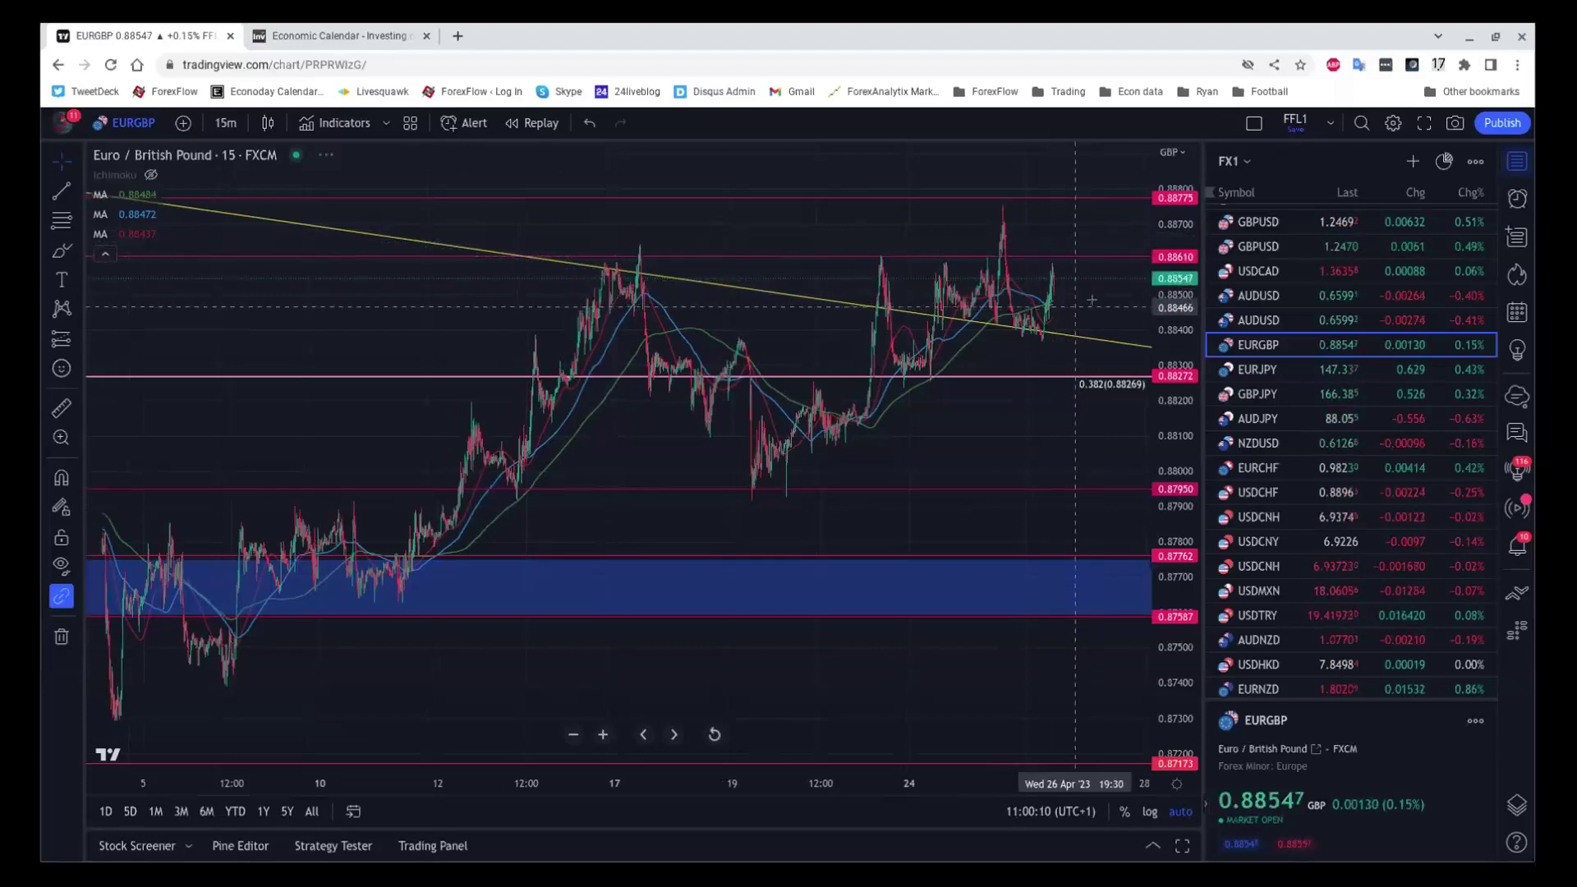
pyautogui.scroll(-2, 1091, 301)
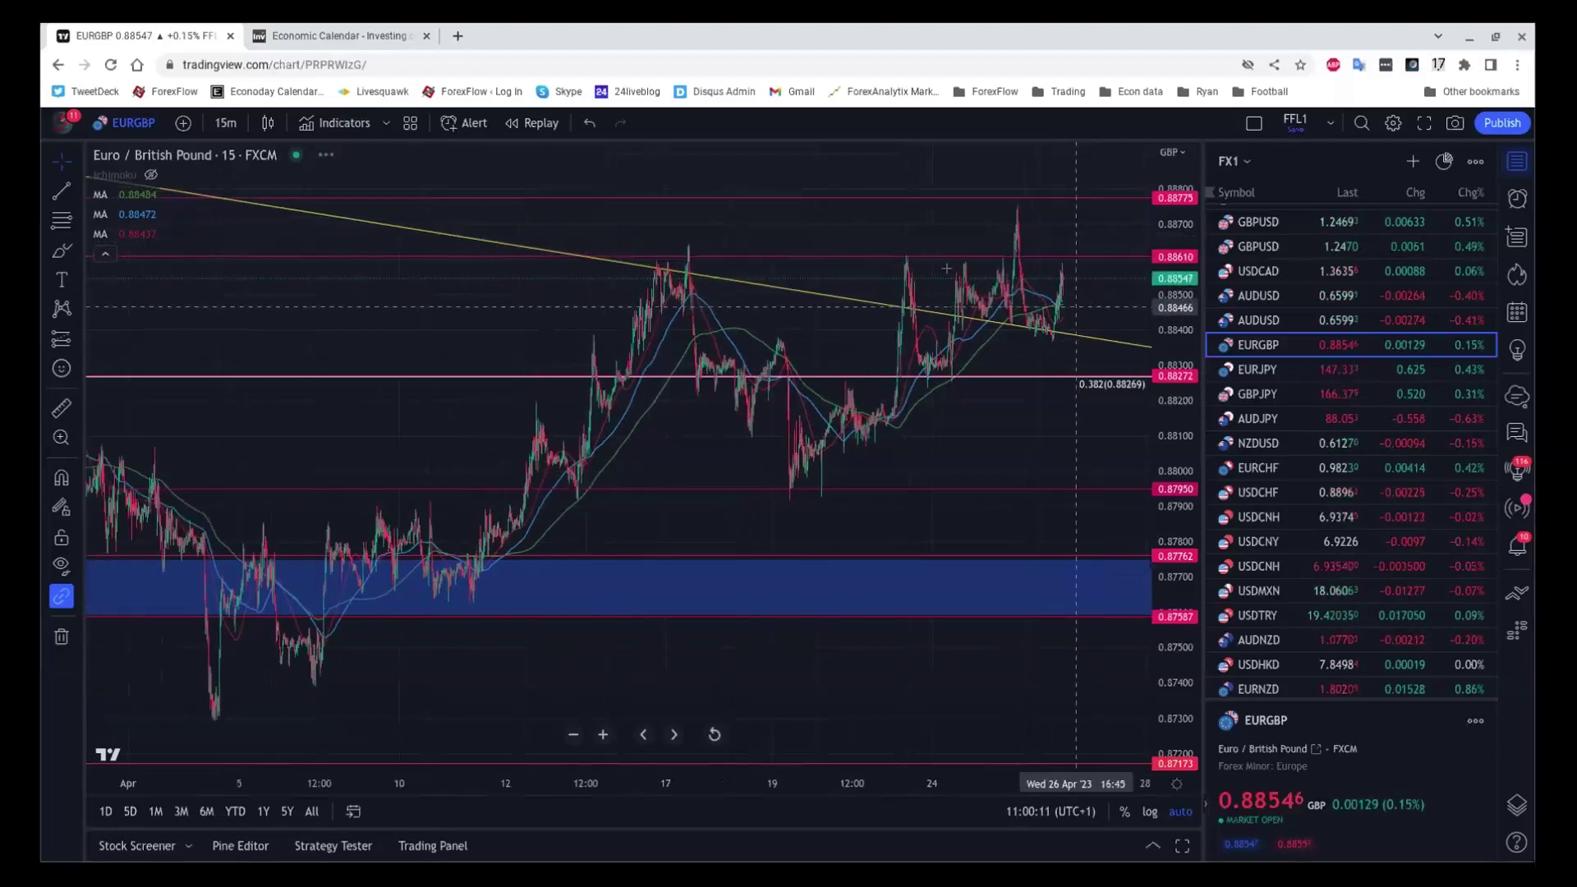
pyautogui.click(225, 122)
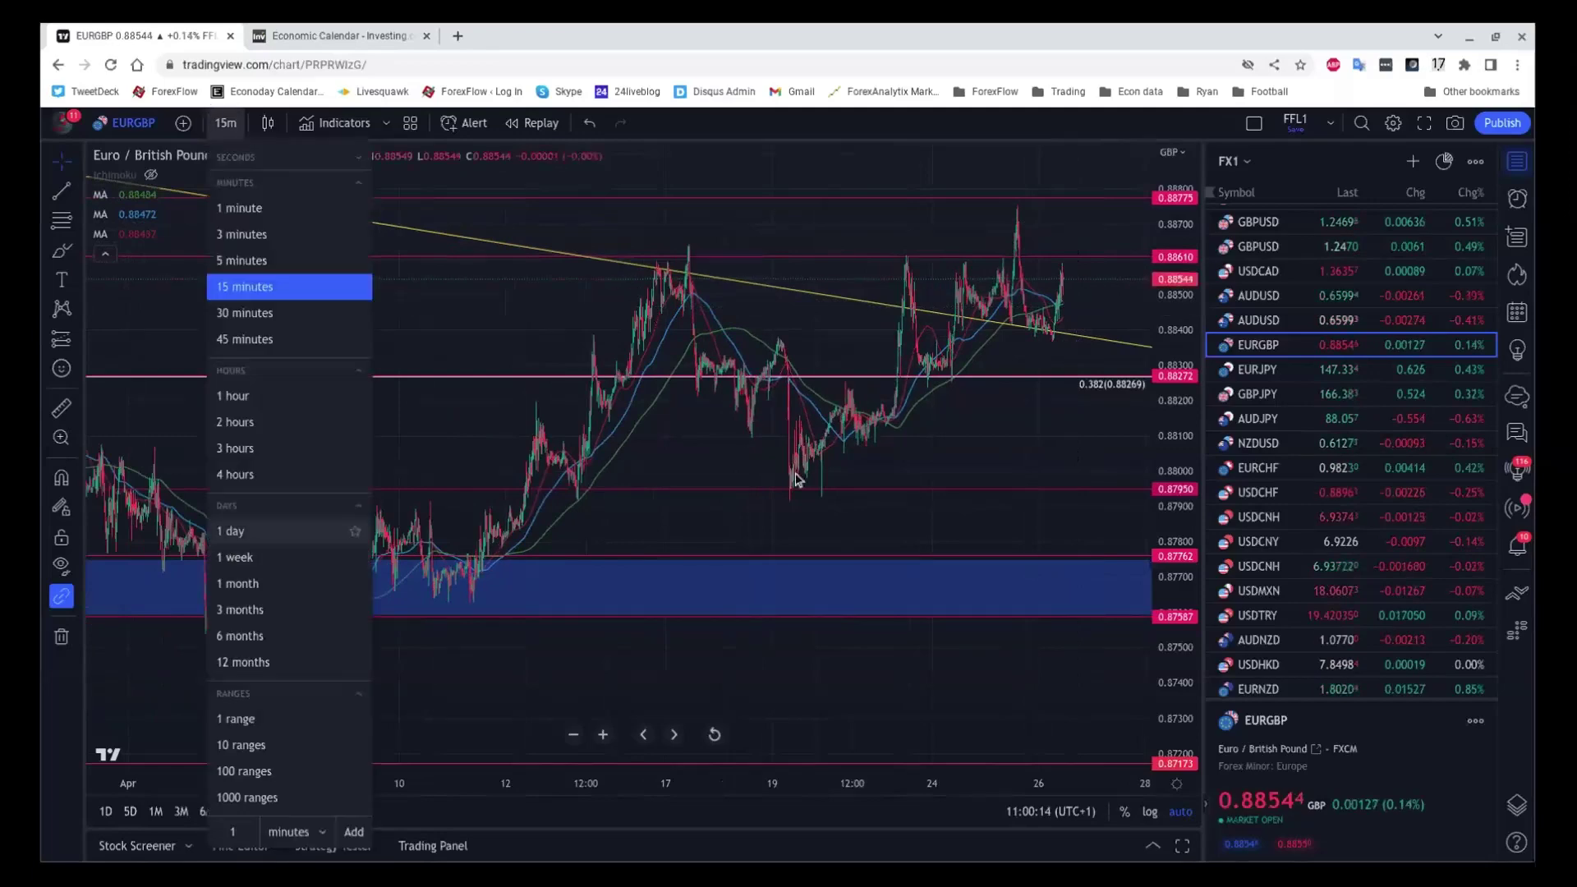
pyautogui.click(229, 532)
pyautogui.scroll(10, 900, 546)
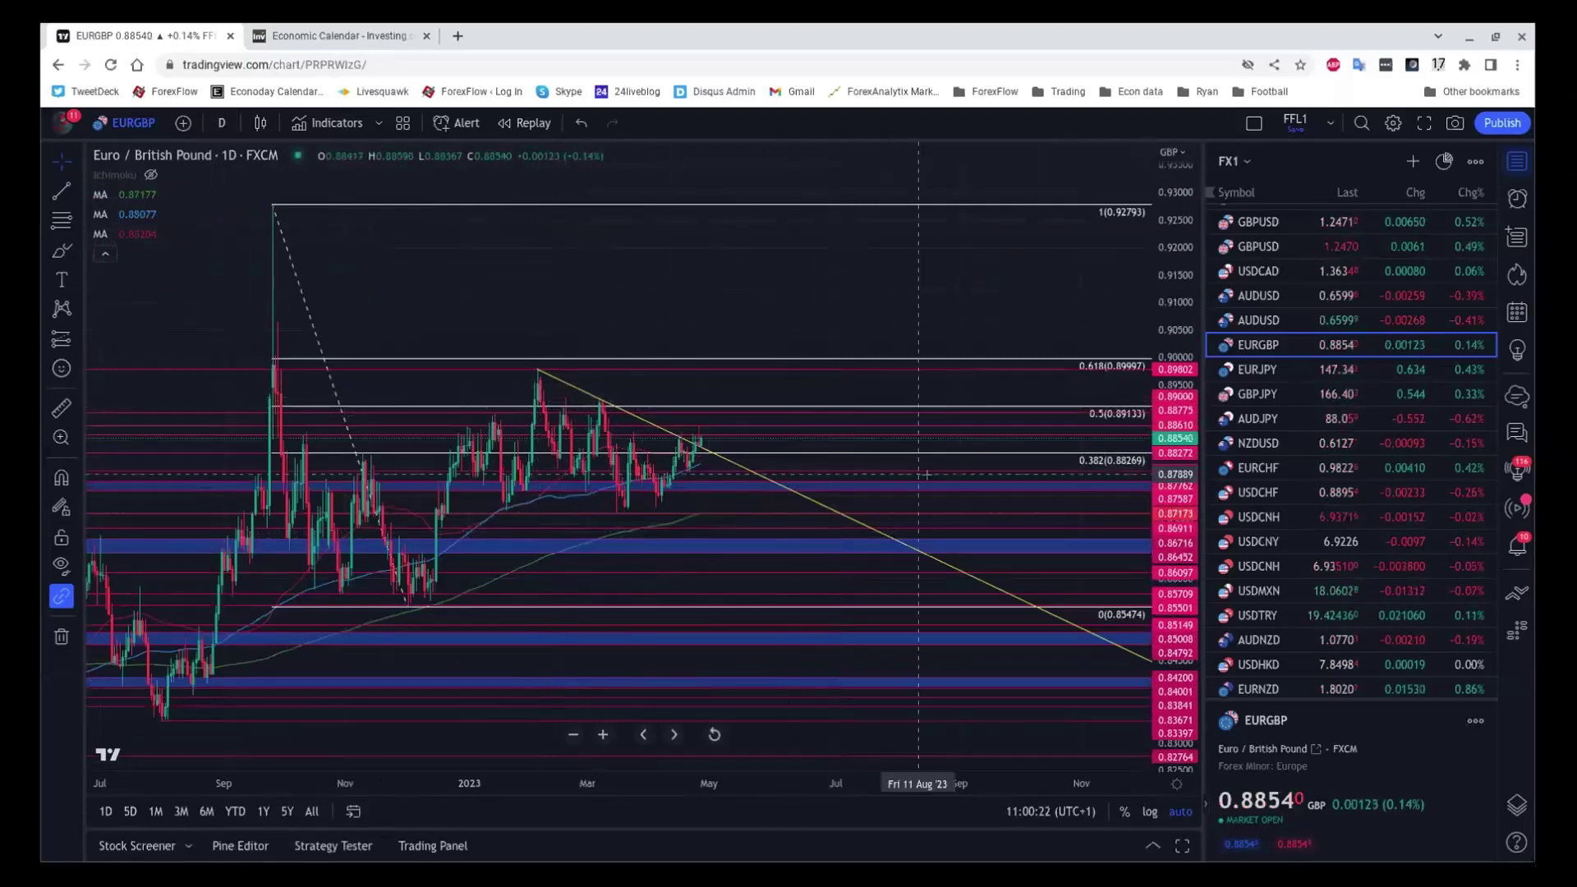
pyautogui.scroll(-2, 929, 477)
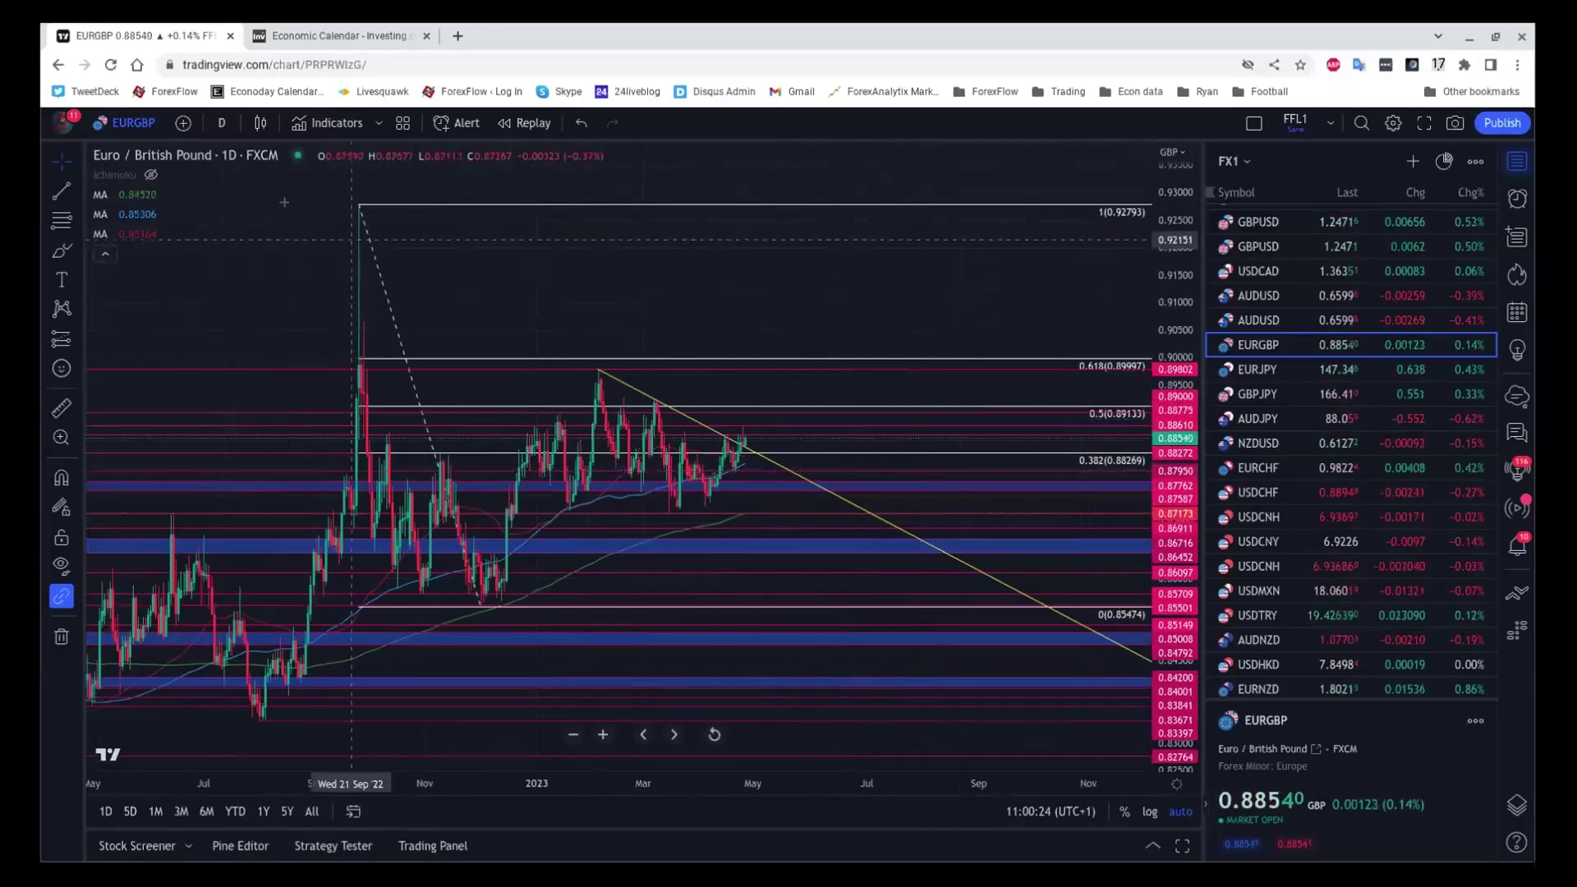
pyautogui.click(221, 122)
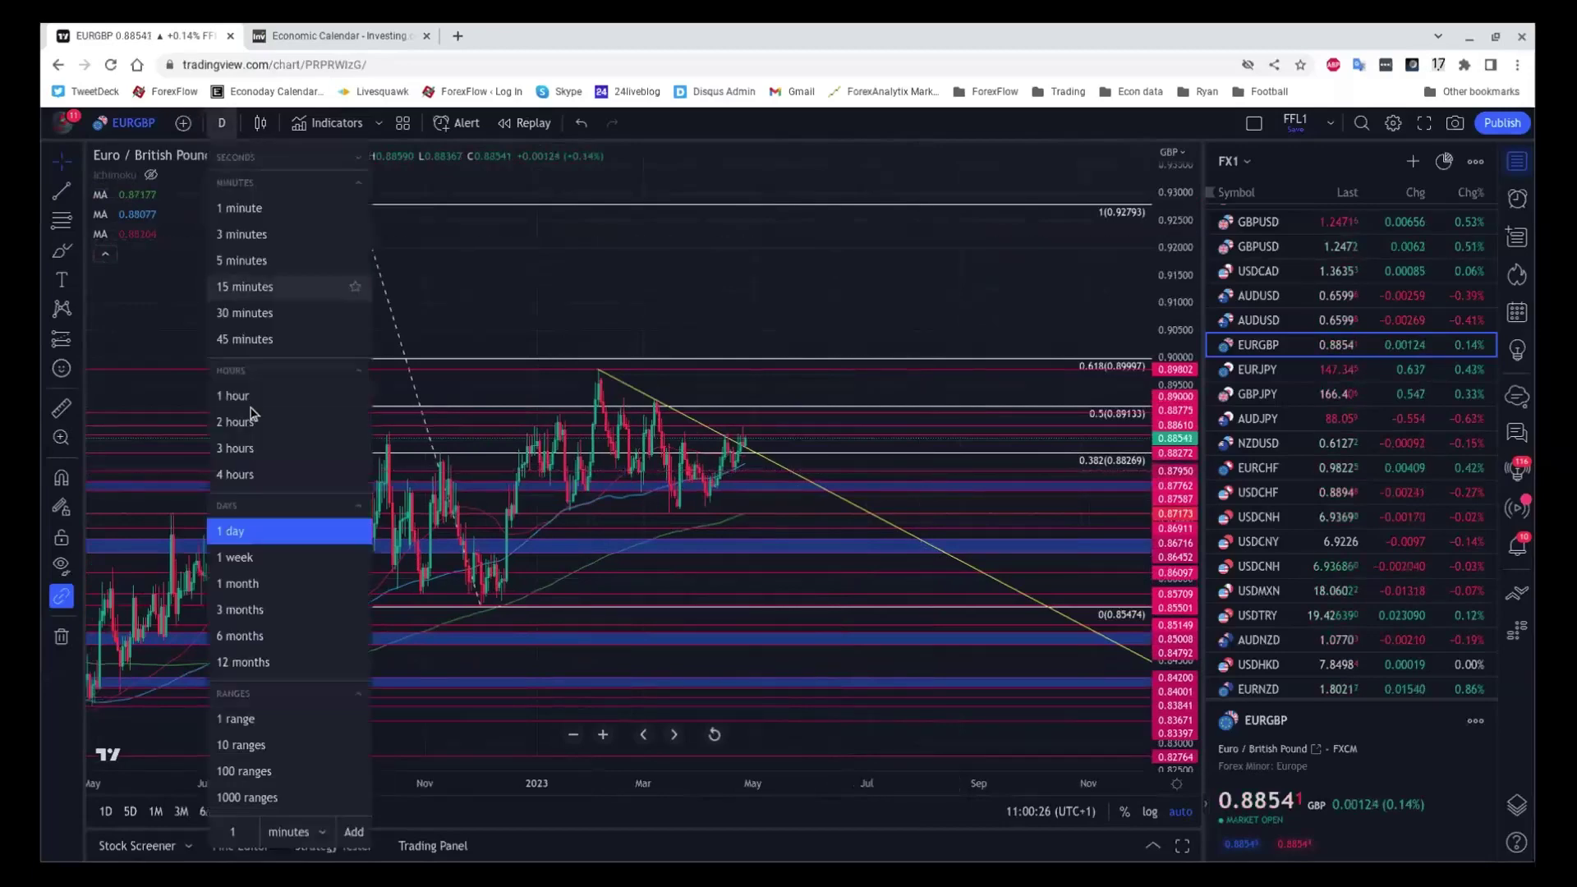
pyautogui.click(213, 280)
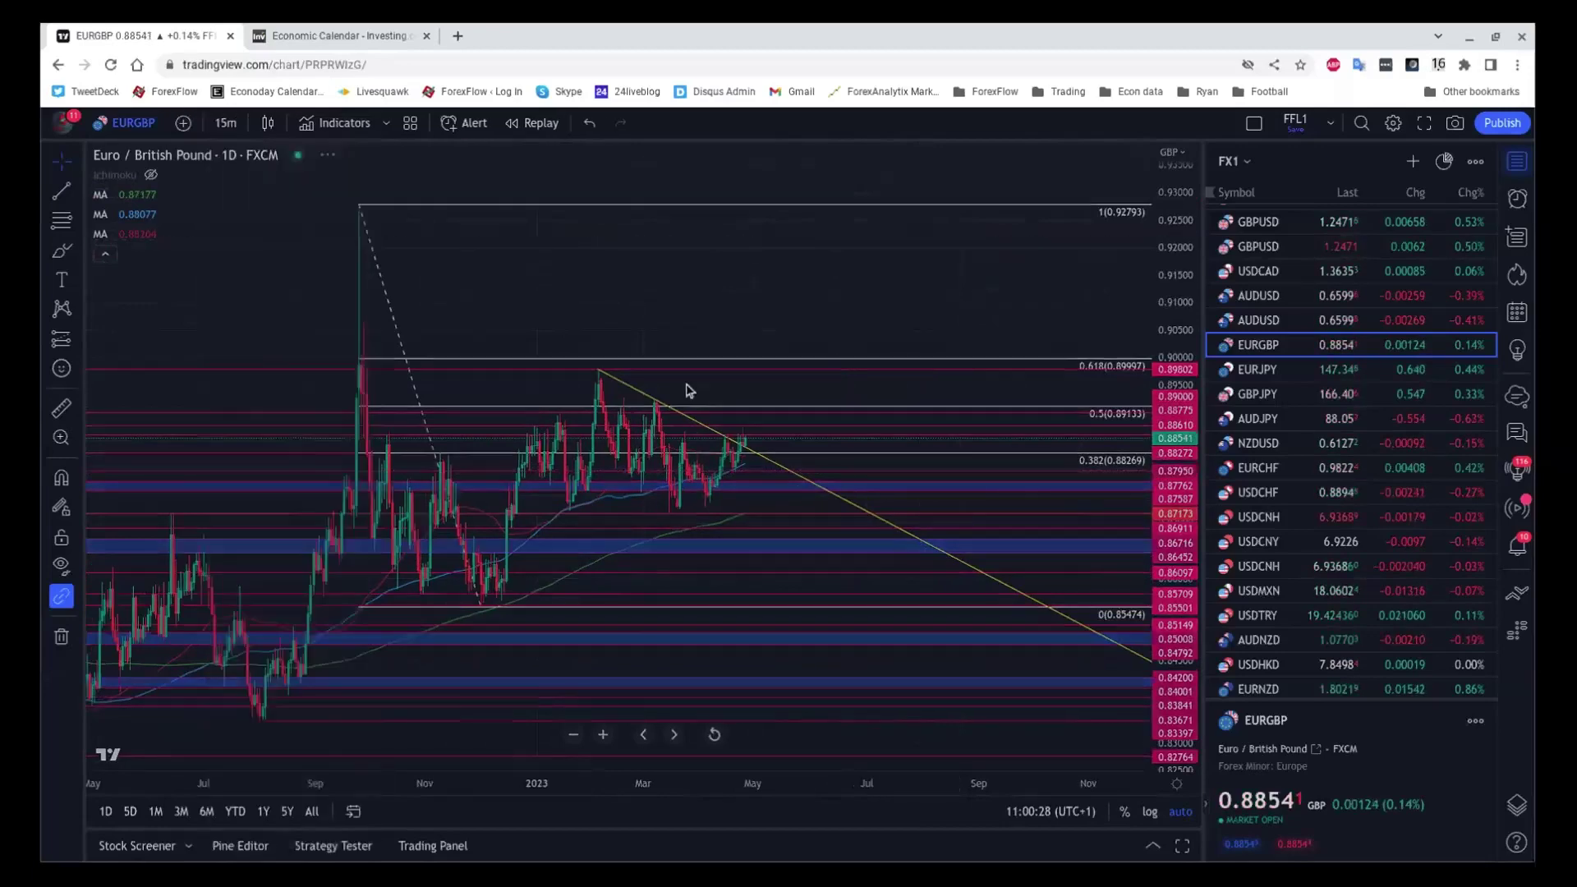
# Zoom out on EURGBP, then load AUDUSD with its blue zone and 0.382/0.5 levels.
pyautogui.scroll(-5, 858, 426)
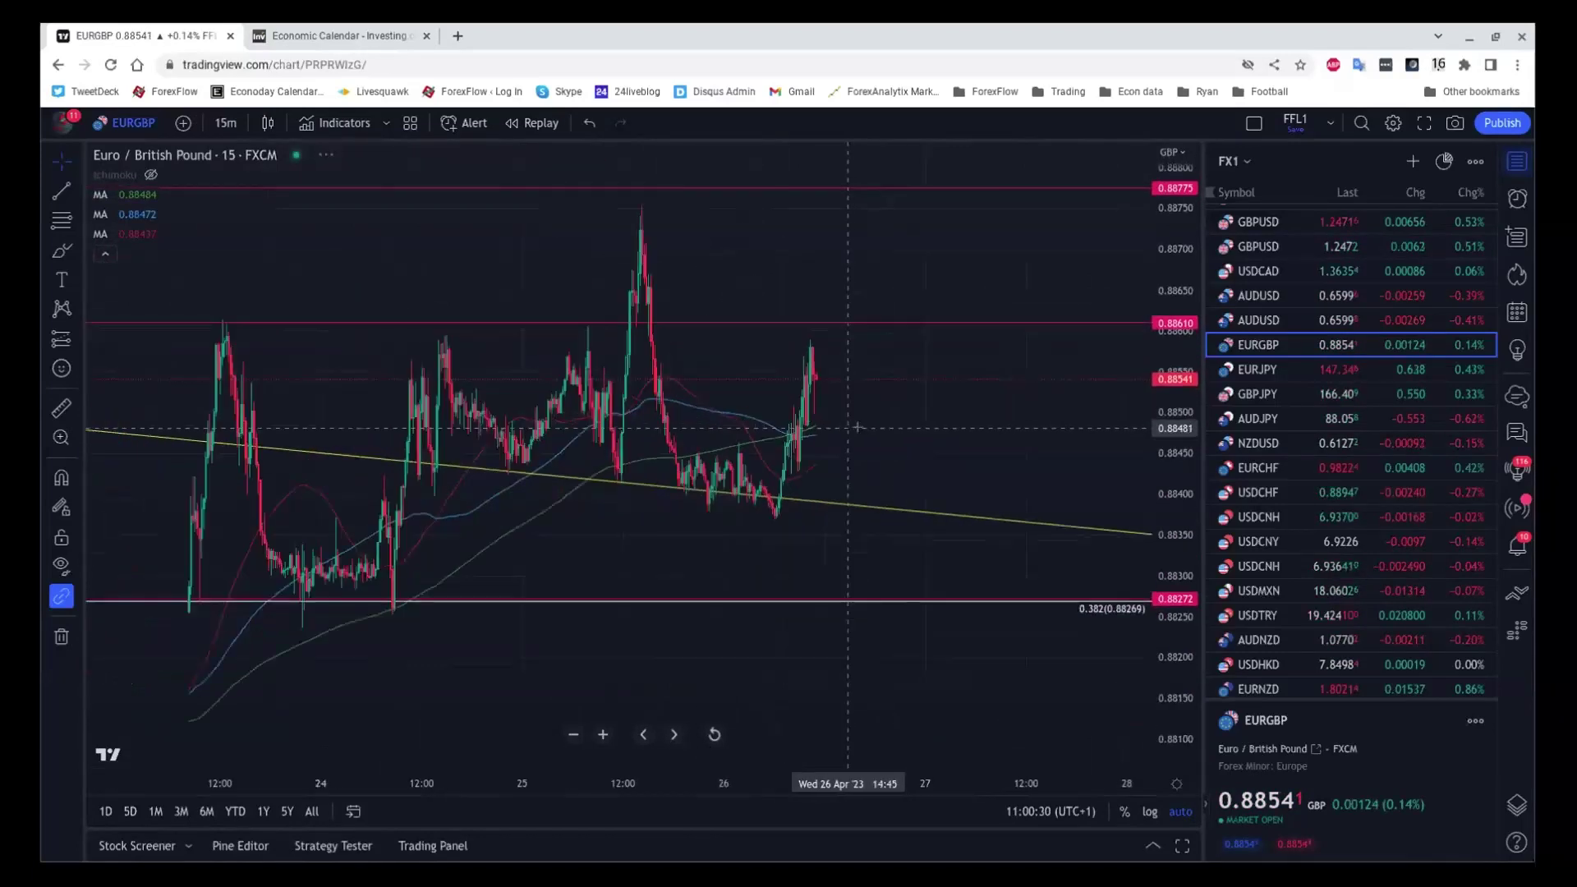
pyautogui.scroll(-3, 932, 427)
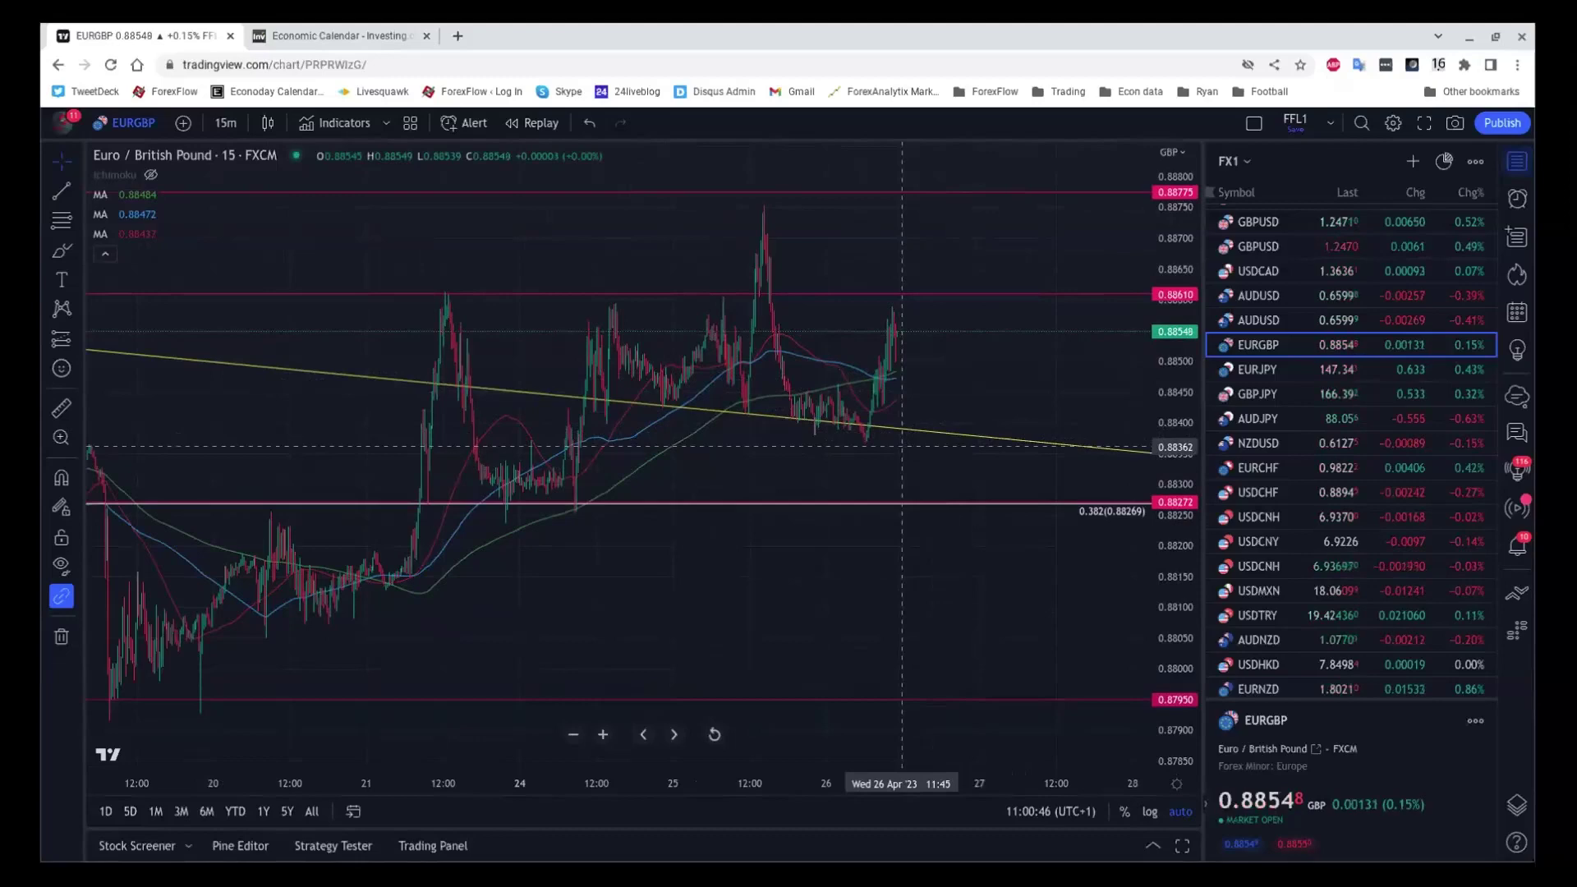
pyautogui.scroll(-2, 923, 402)
pyautogui.scroll(-3, 928, 403)
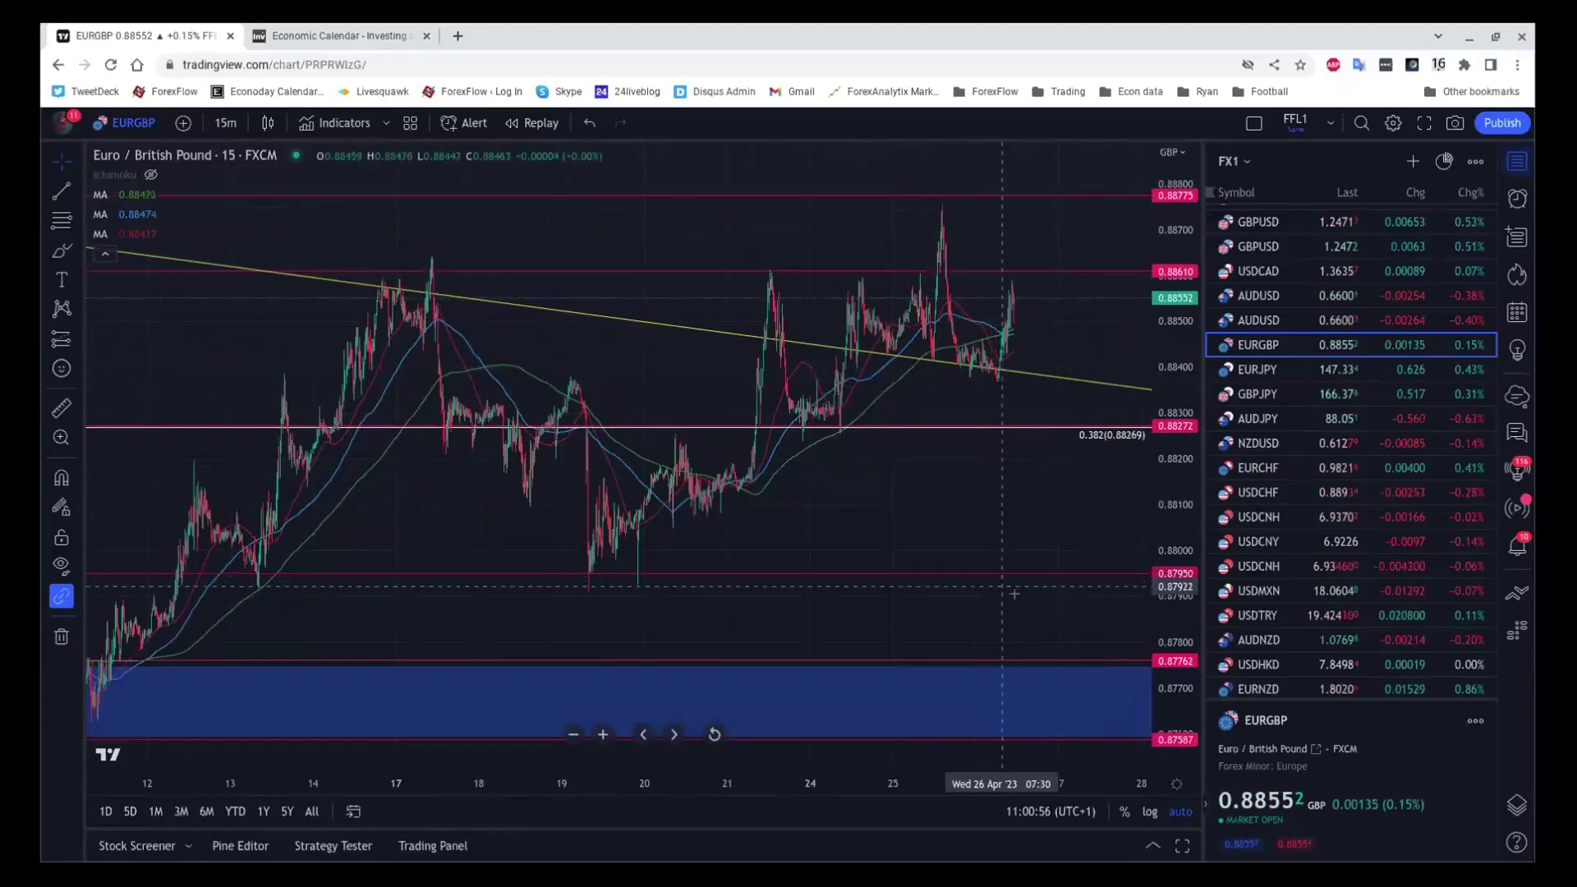
pyautogui.scroll(-5, 993, 520)
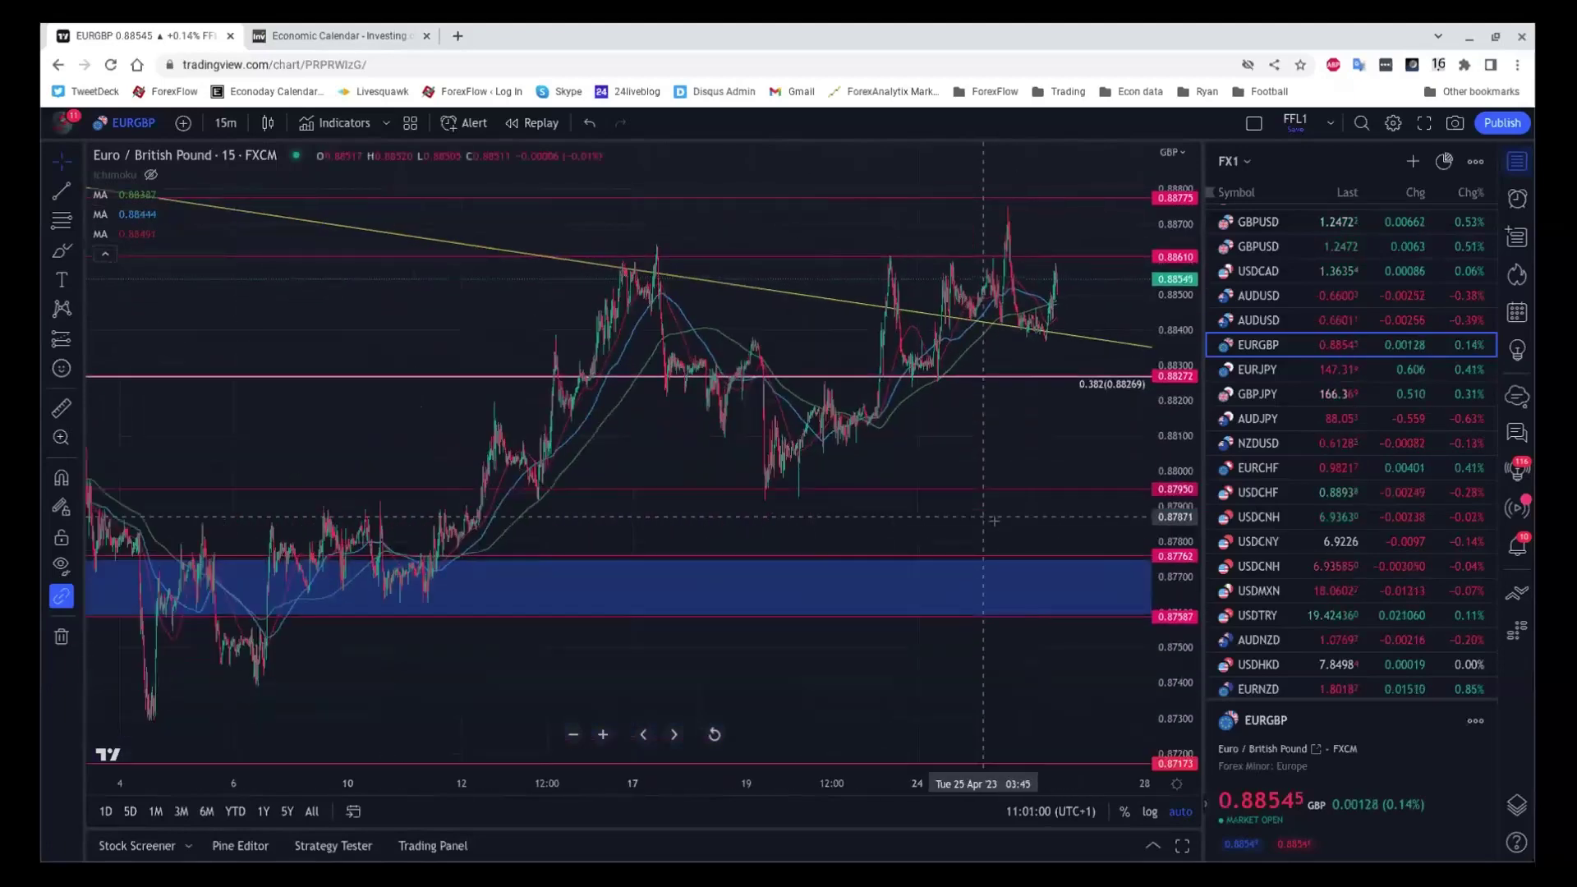
pyautogui.scroll(-1, 996, 525)
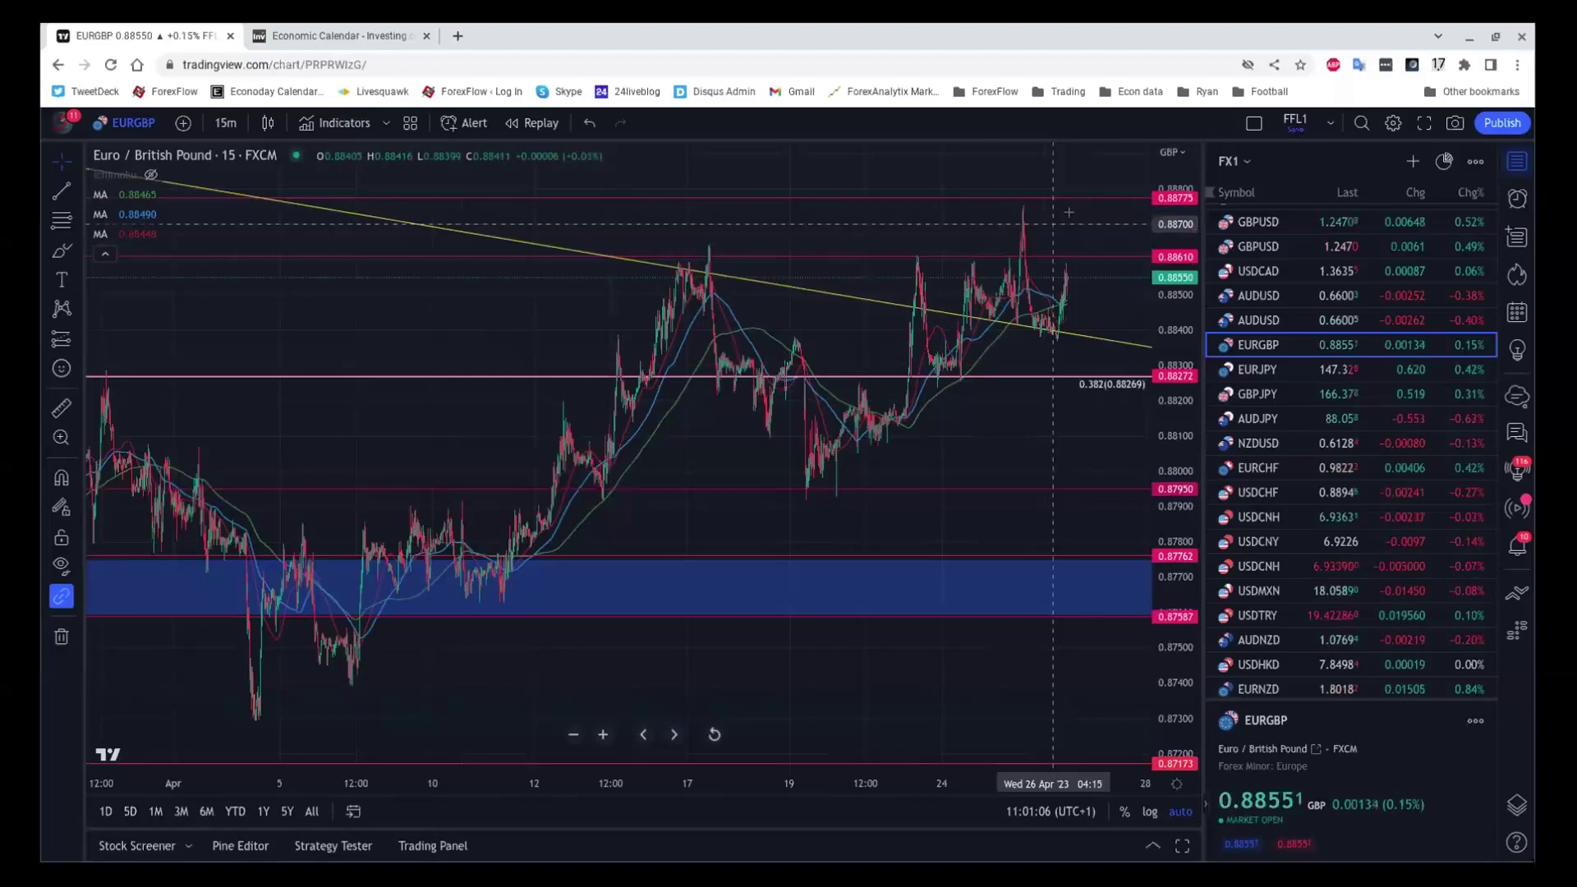
pyautogui.scroll(1, 1049, 223)
pyautogui.scroll(-3, 1051, 225)
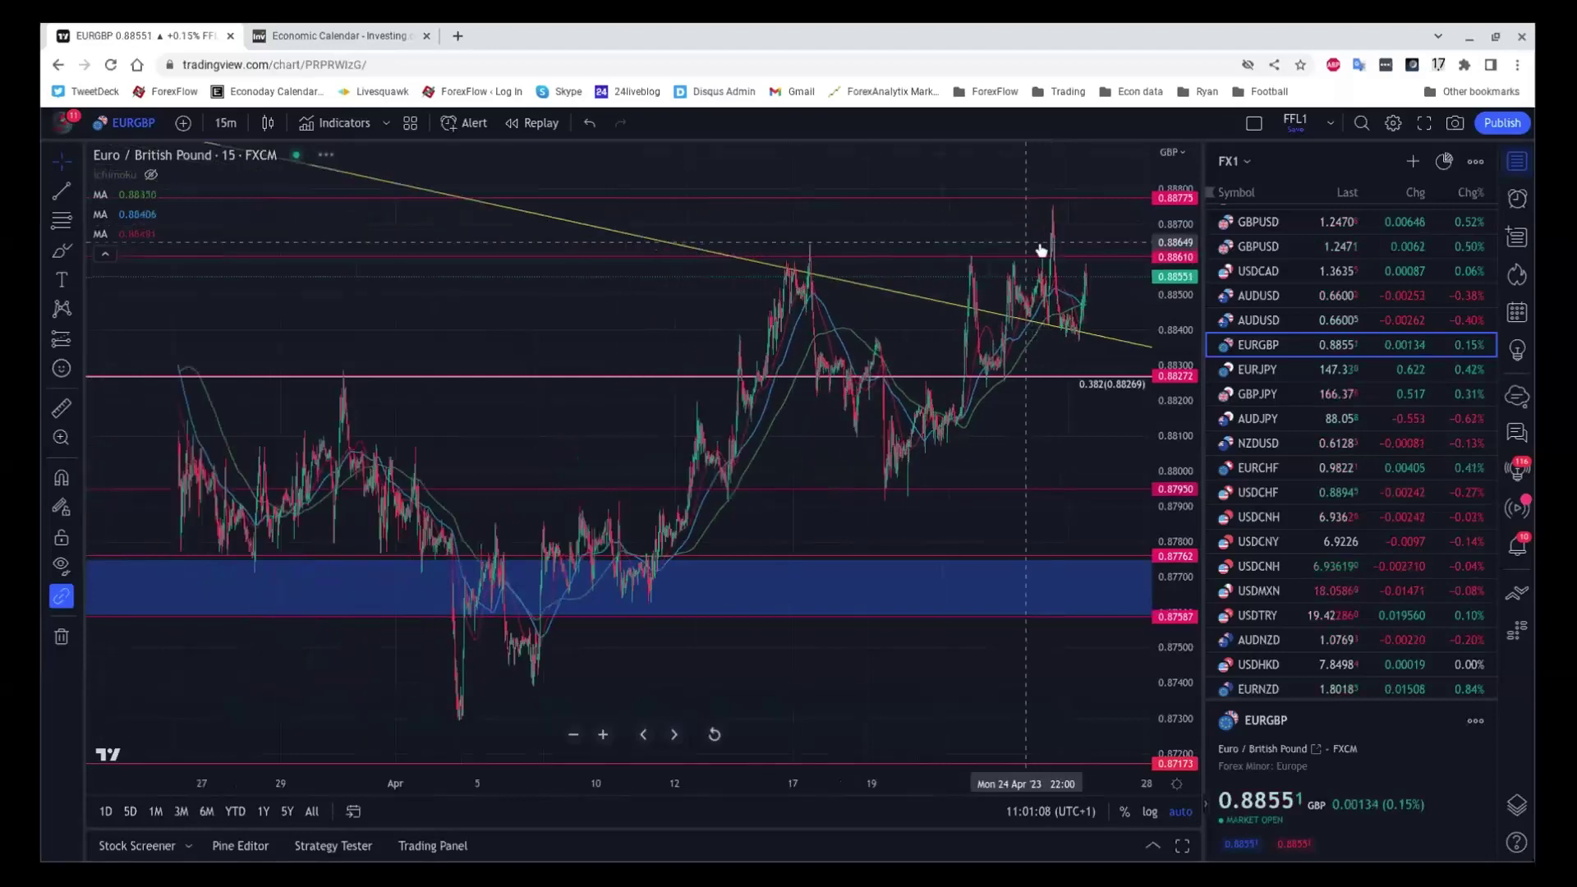
pyautogui.click(1294, 292)
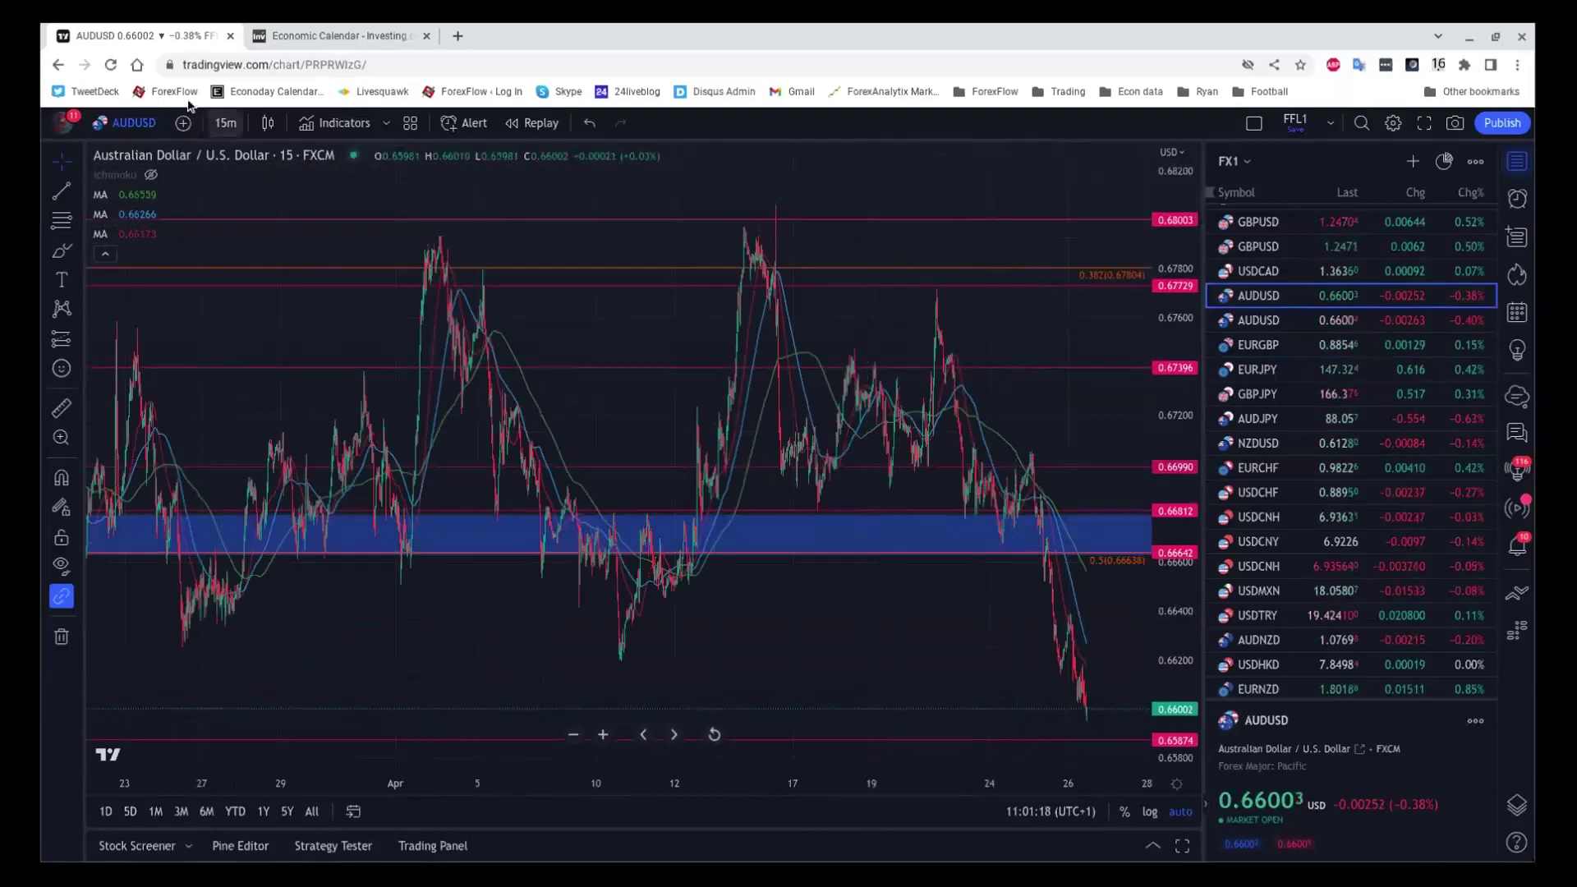
# Put AUDUSD on 1-hour candles, review price since January 2023, and reopen the interval list.
pyautogui.click(225, 122)
pyautogui.click(232, 395)
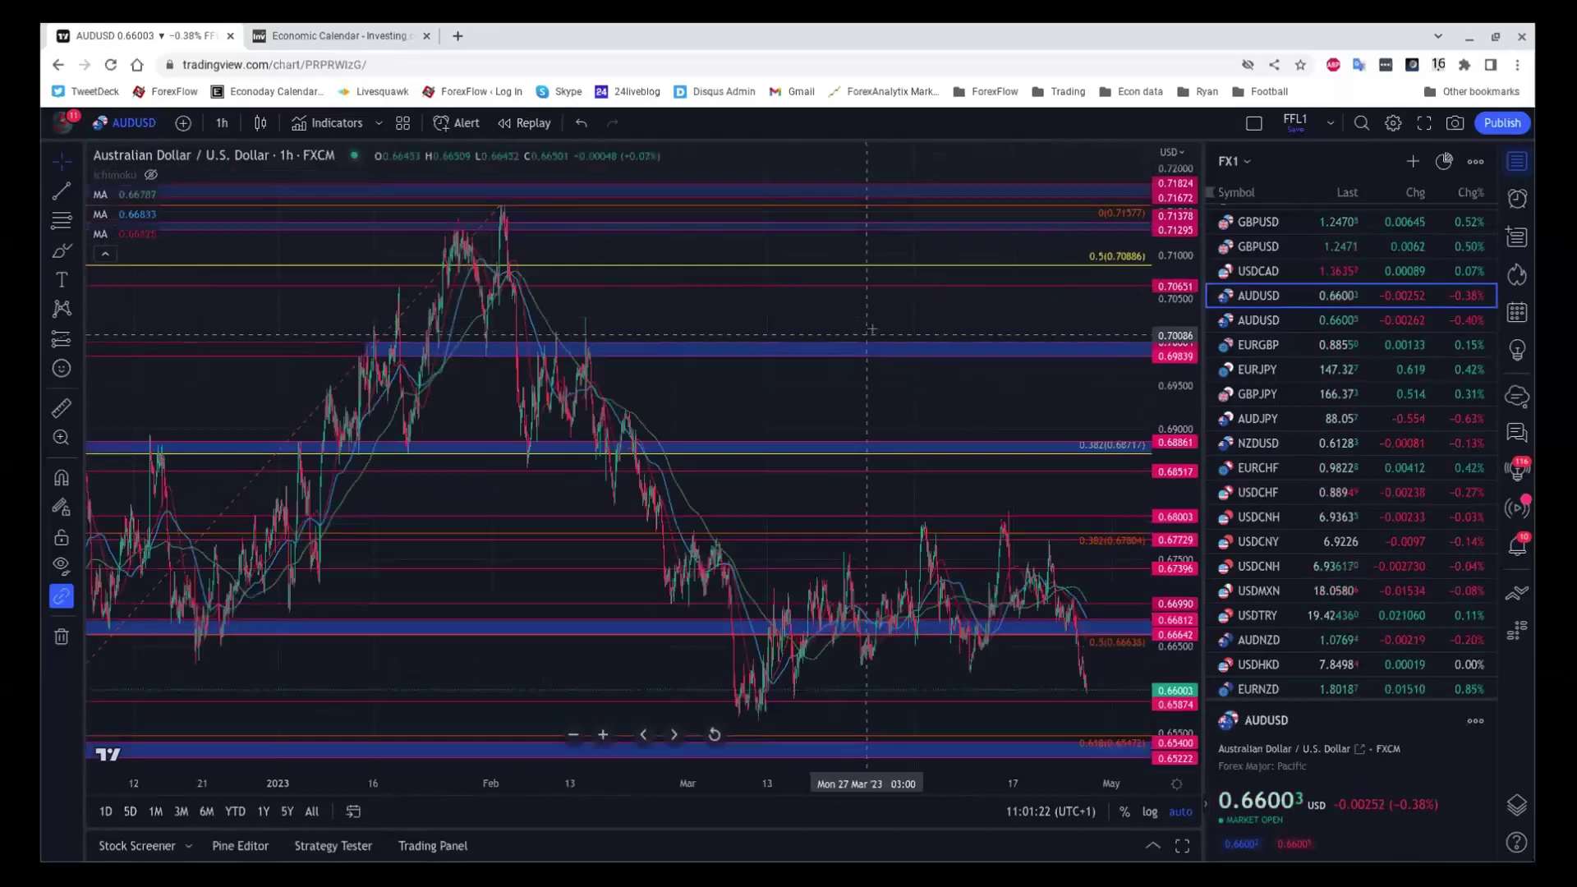
pyautogui.scroll(3, 870, 328)
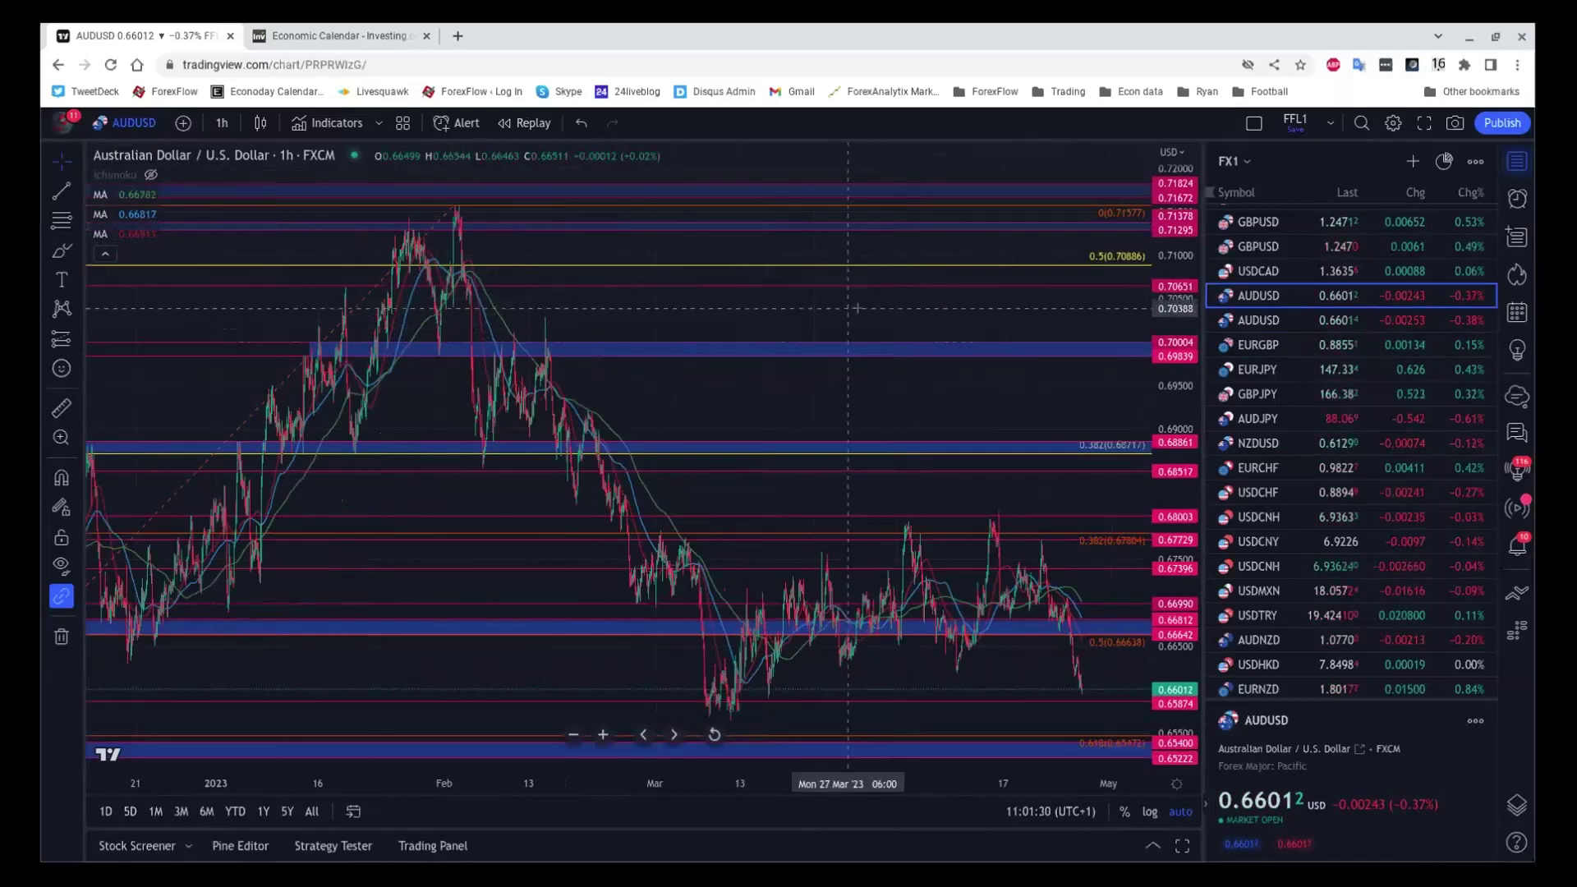
pyautogui.scroll(-2, 857, 308)
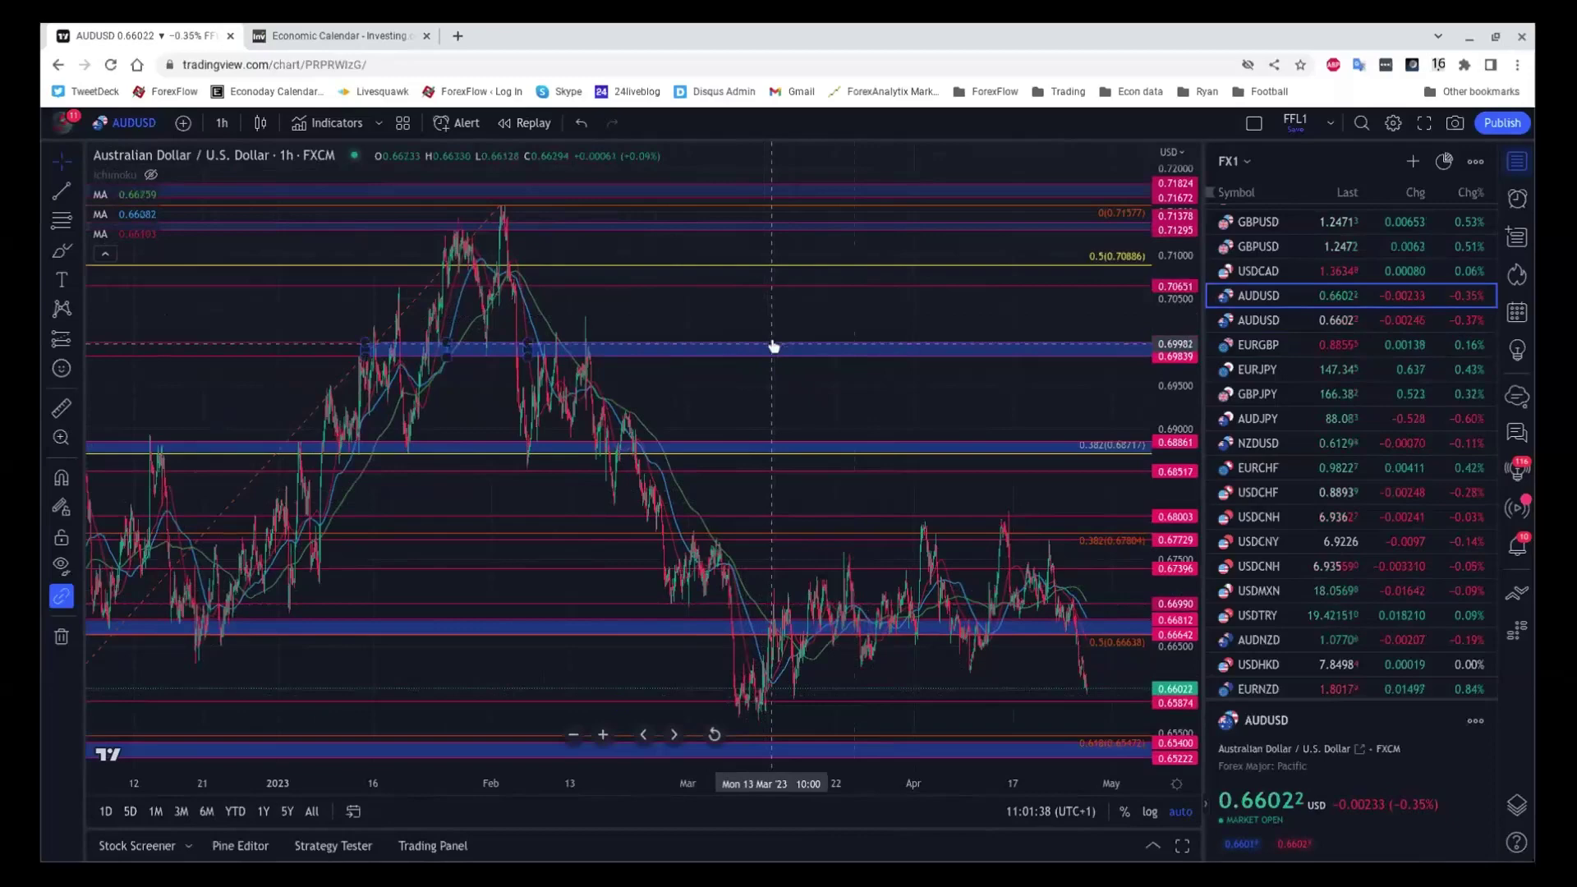
pyautogui.click(222, 122)
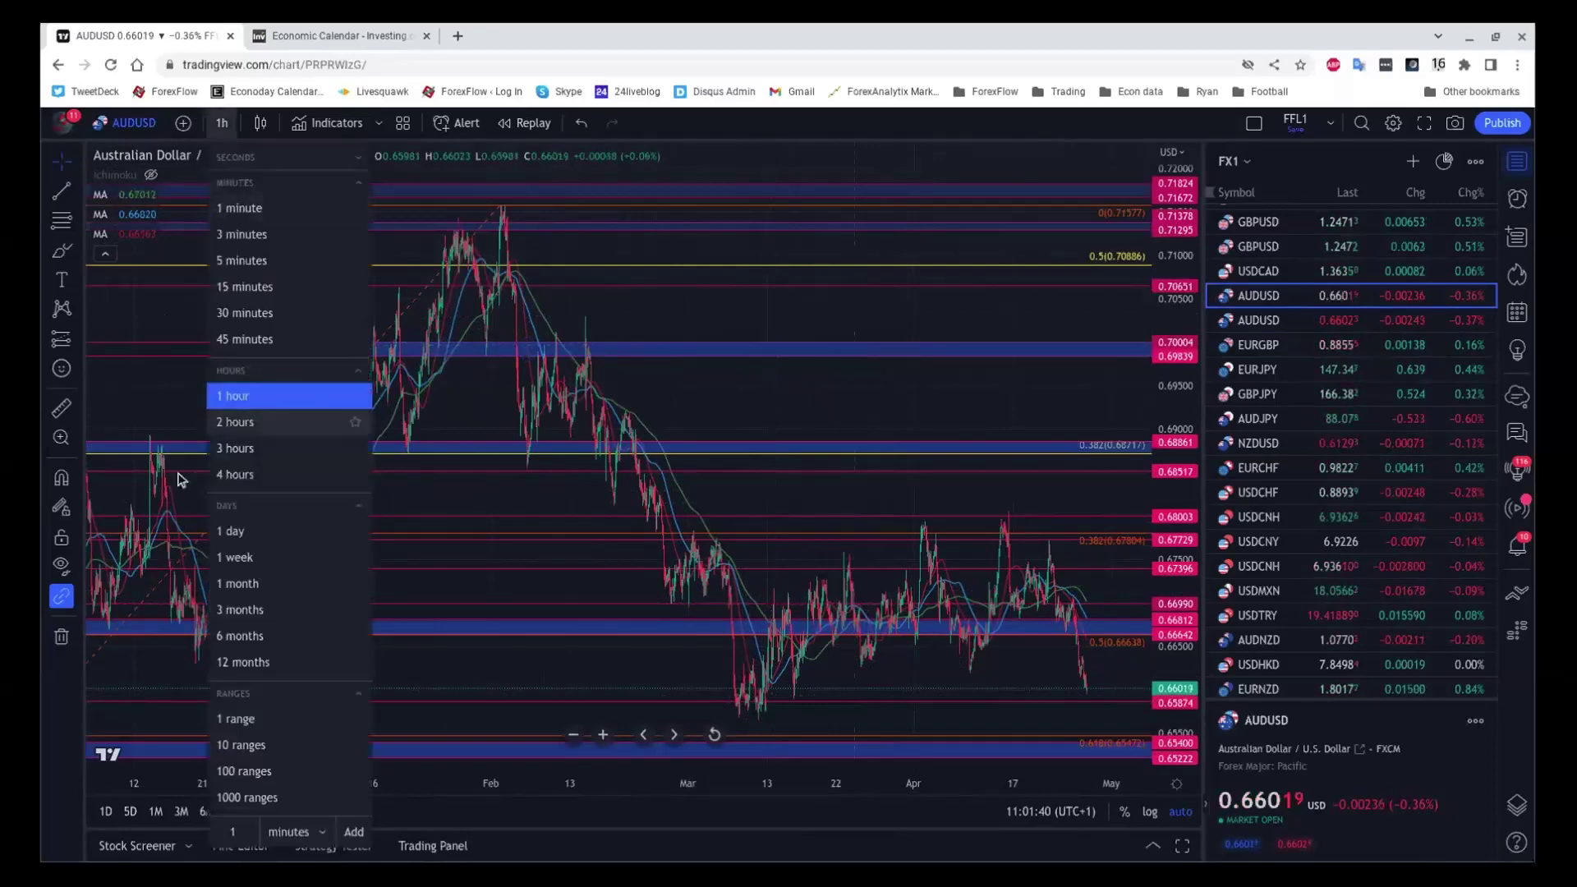
# Switch AUDUSD to daily candles and zoom in on the Fibonacci levels up to 0.73054.
pyautogui.click(234, 531)
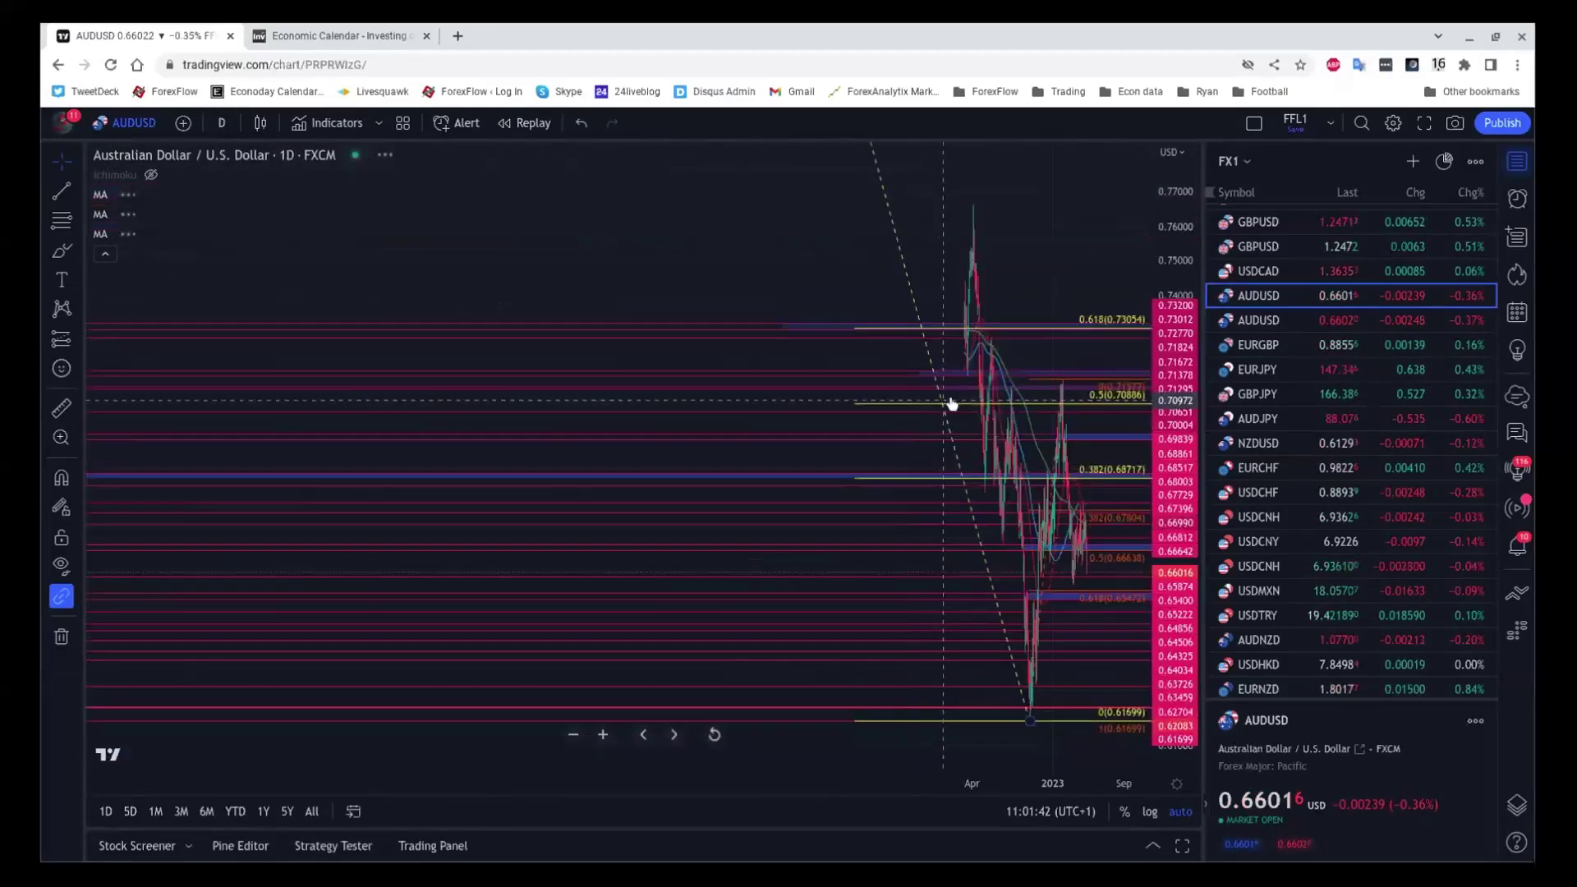
pyautogui.scroll(5, 907, 397)
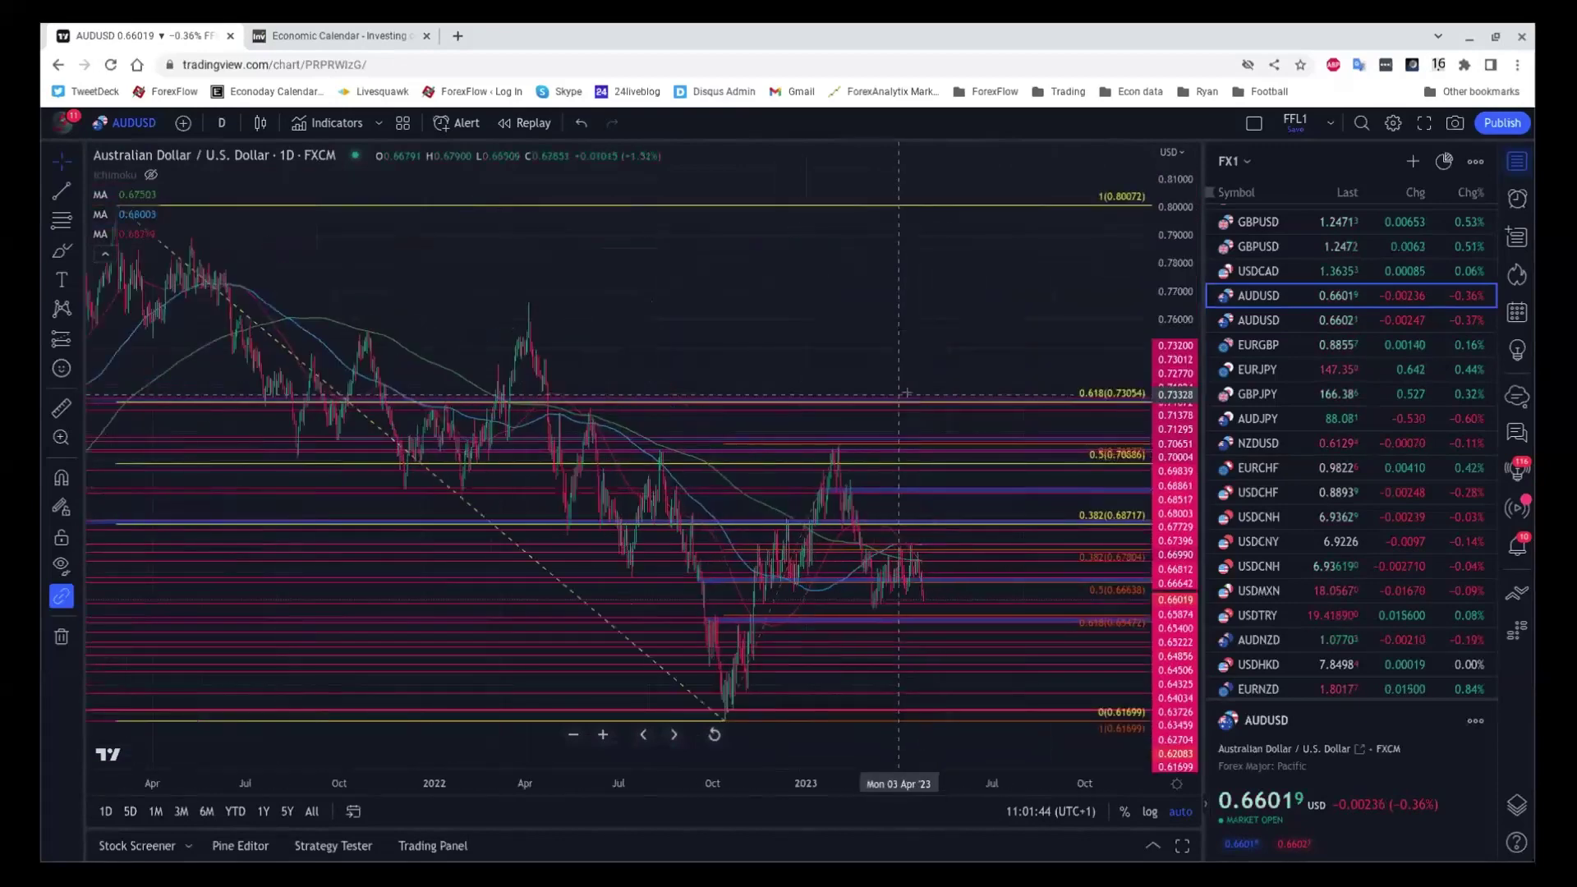
pyautogui.scroll(2, 905, 394)
pyautogui.scroll(3, 906, 394)
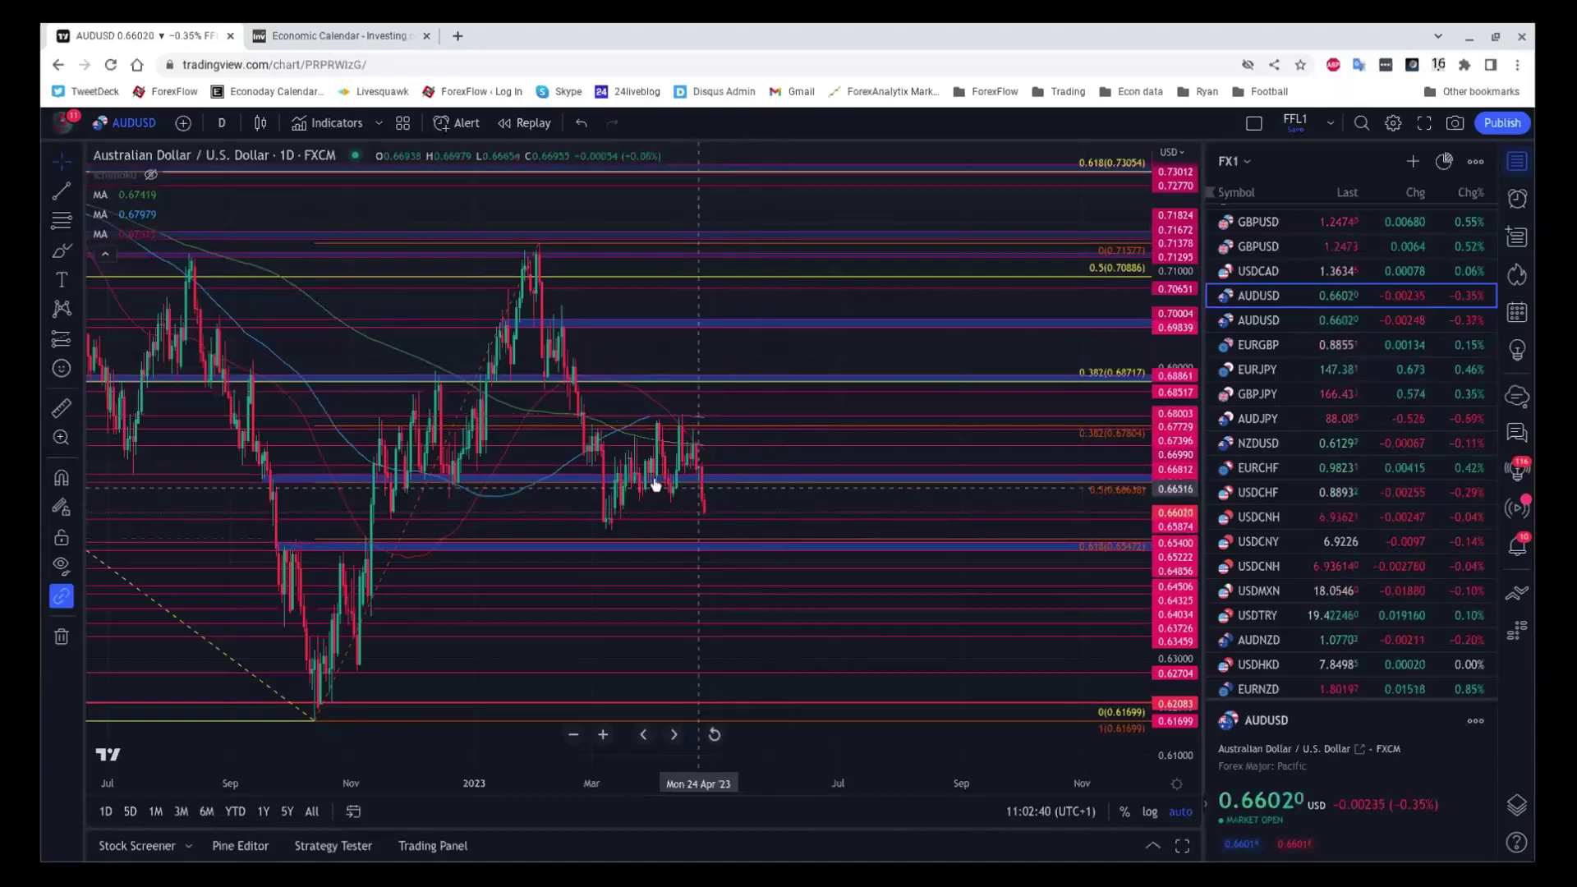
# Recolour the AUDUSD Fibonacci retracement lines white, then load the USDCNH daily chart.
pyautogui.click(402, 503)
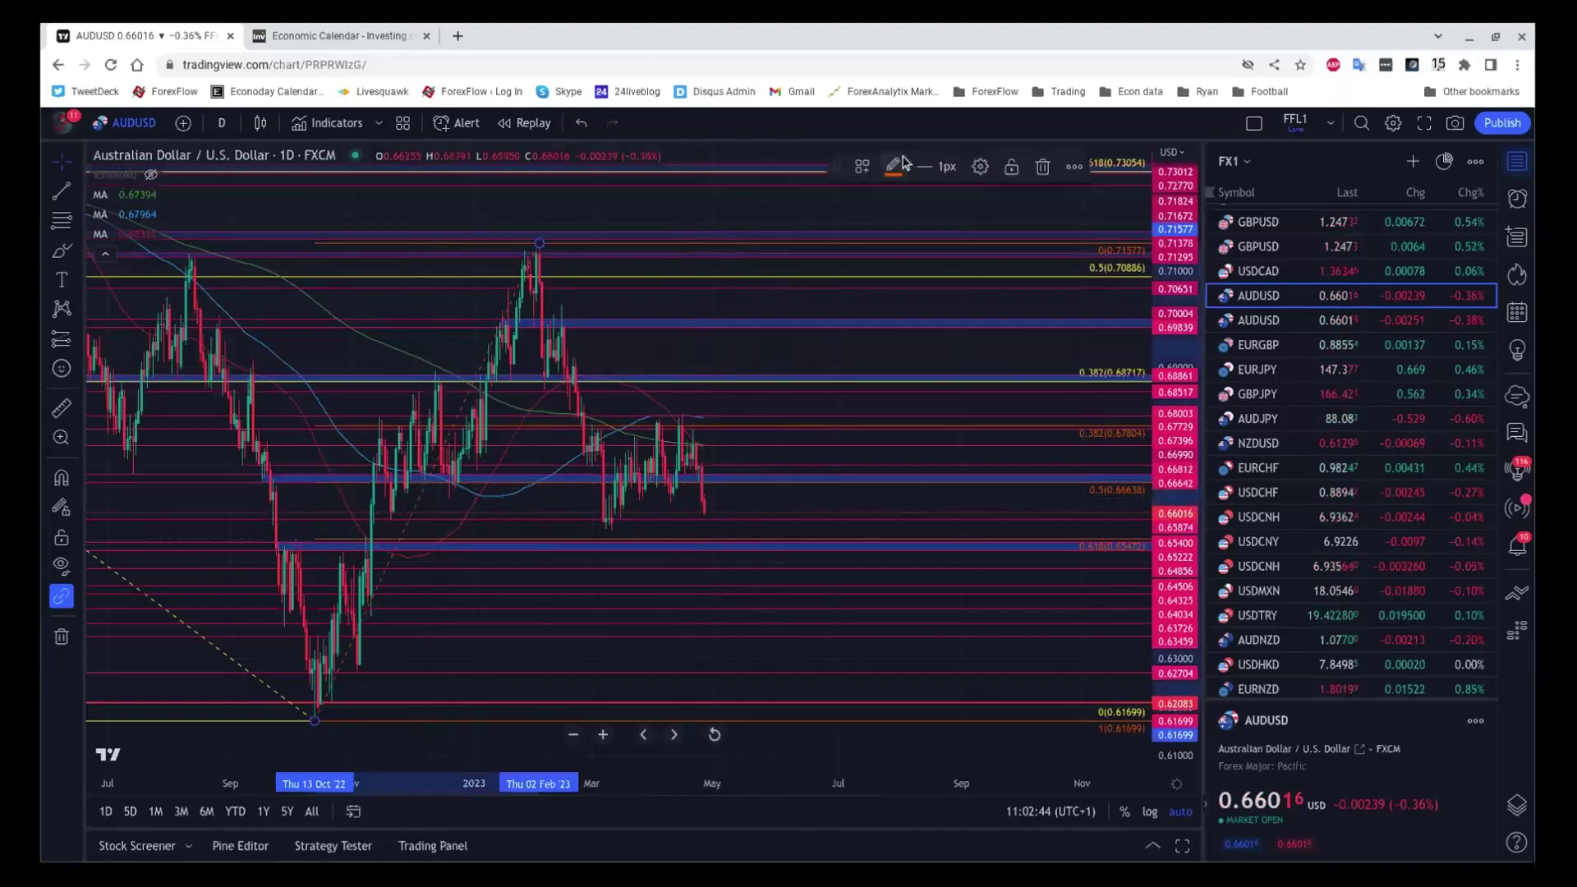
pyautogui.click(901, 164)
pyautogui.click(896, 202)
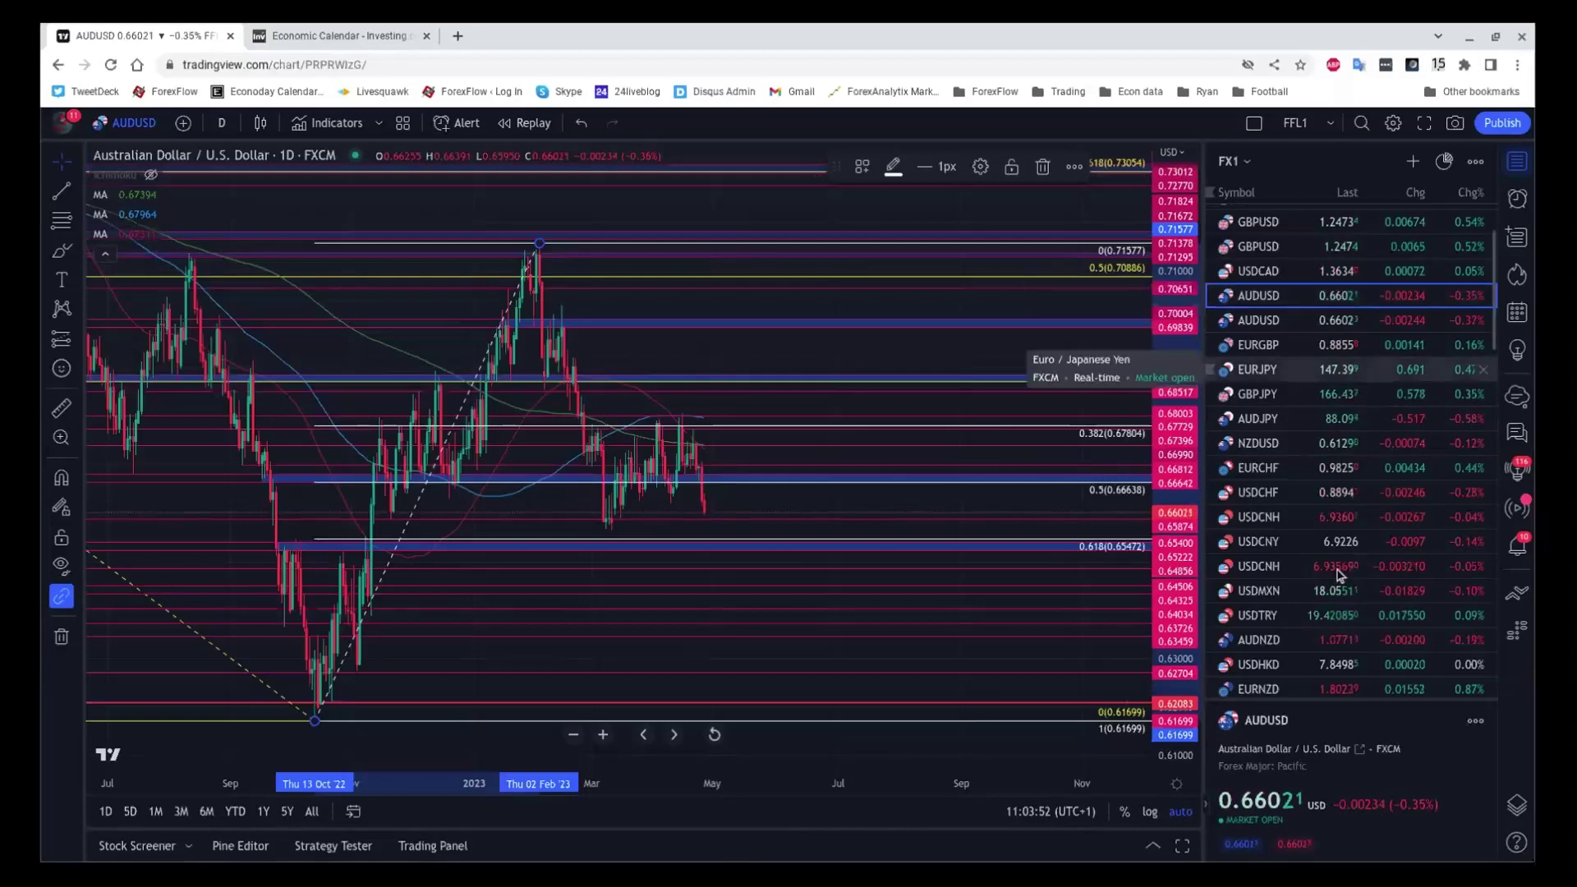
pyautogui.click(1307, 524)
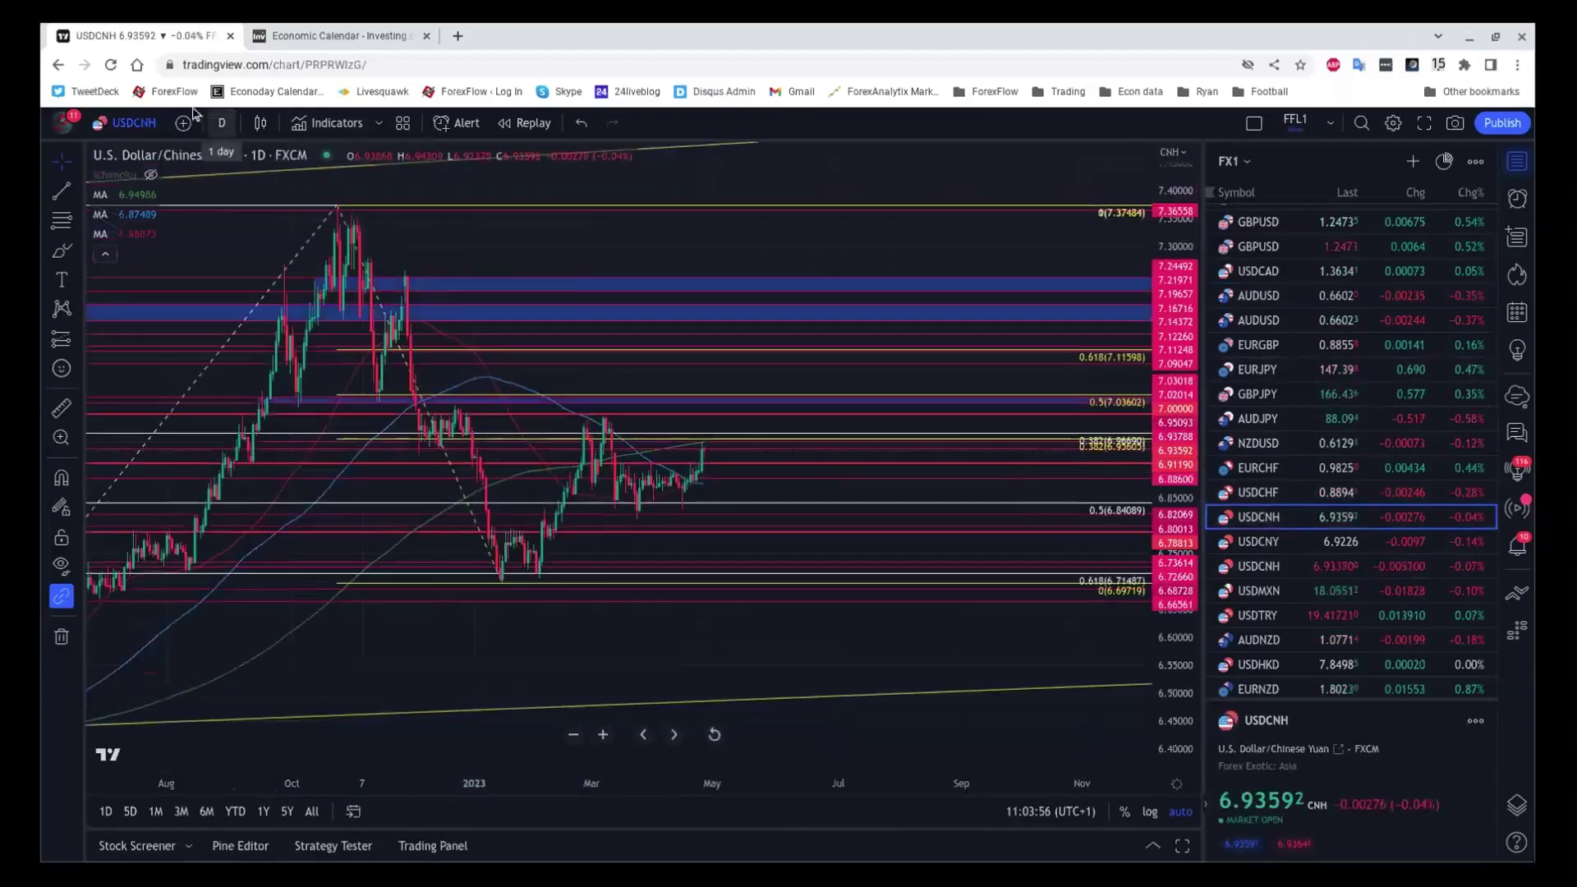
# View USDCNH on 15-minute candles zoomed out, then settle on 1-hour candles.
pyautogui.click(220, 122)
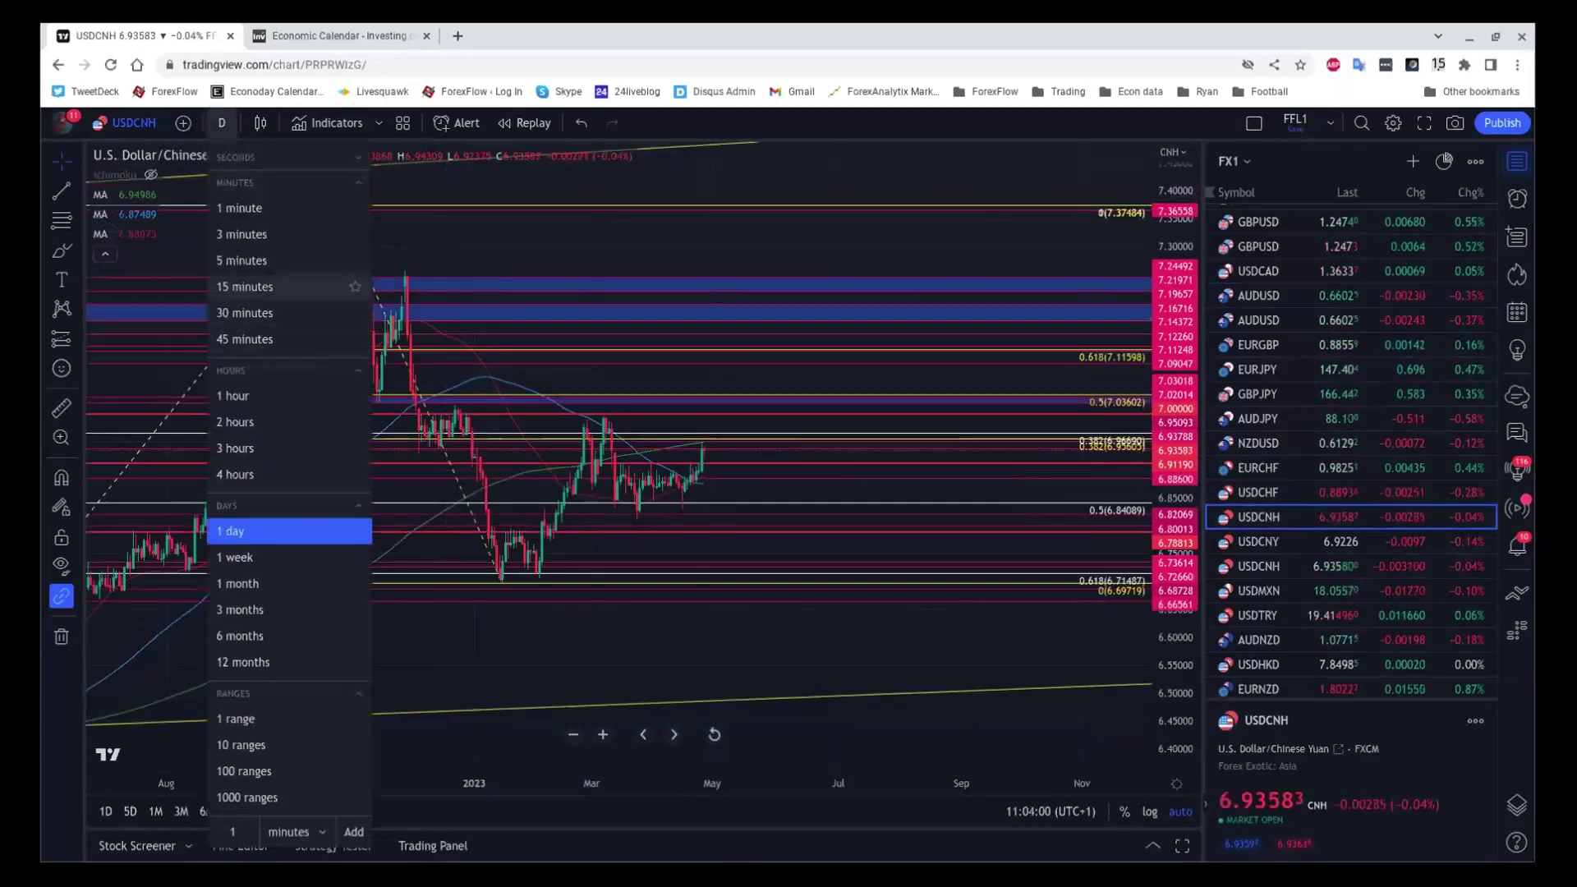
pyautogui.click(235, 284)
pyautogui.scroll(-6, 934, 379)
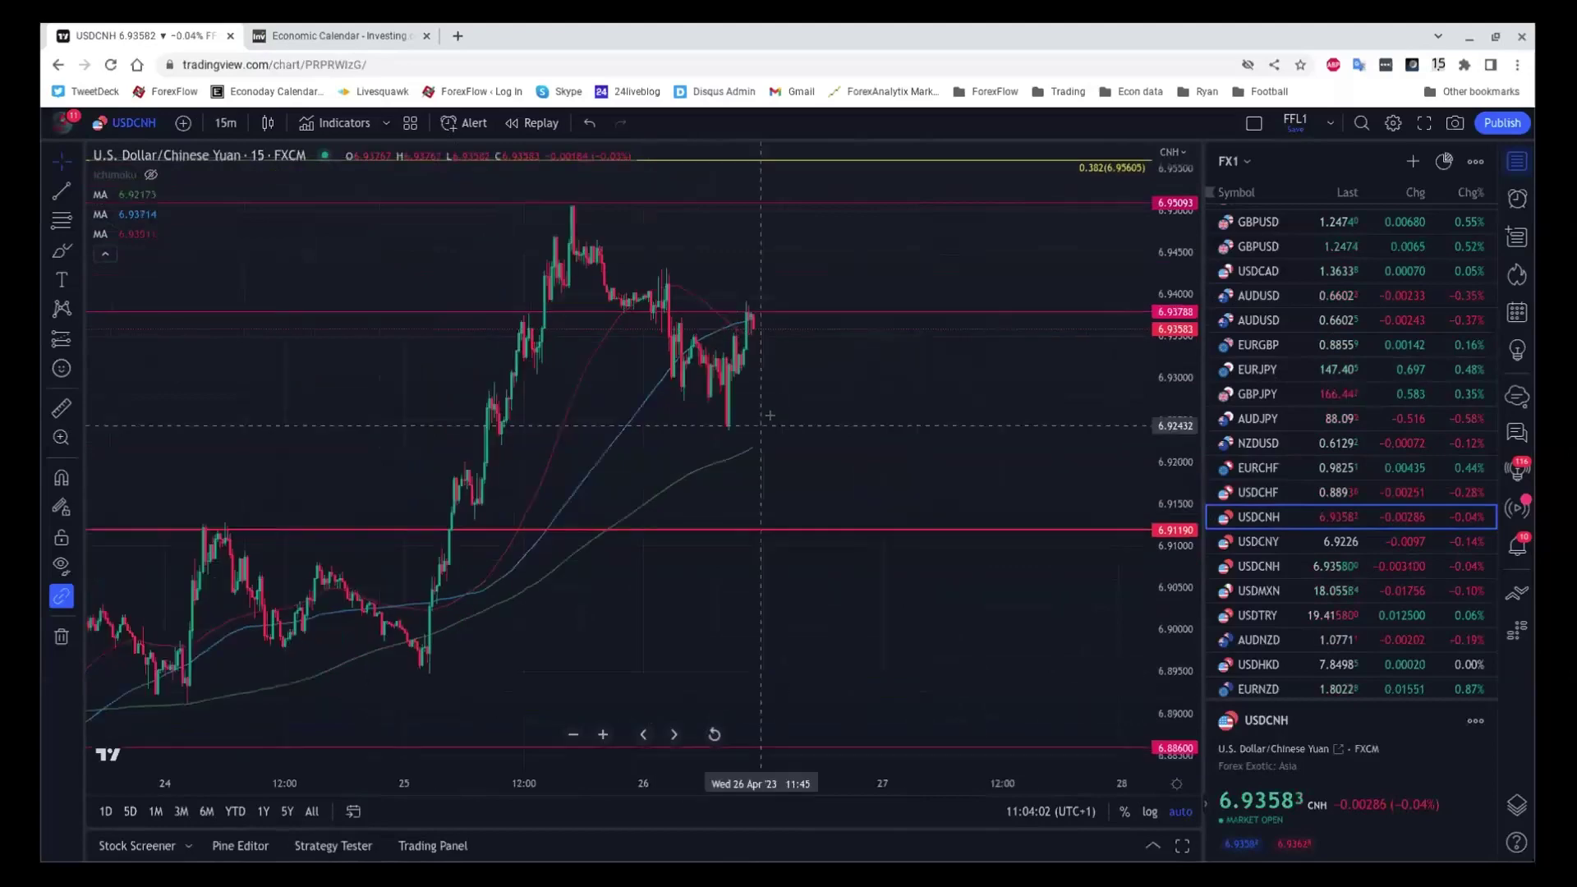
pyautogui.scroll(-5, 781, 417)
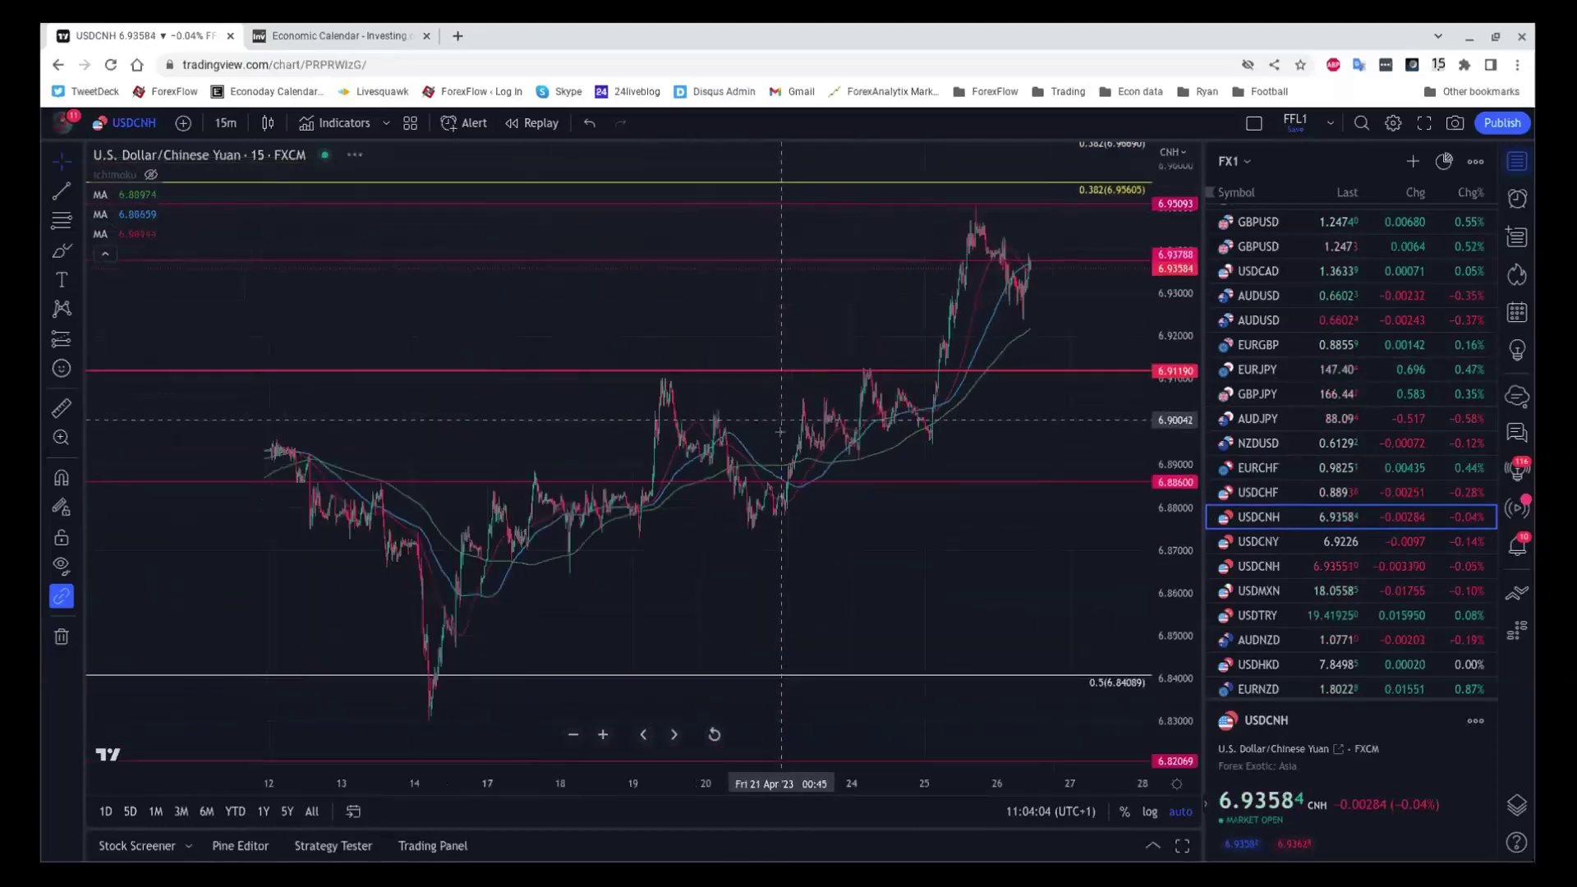
pyautogui.scroll(-2, 773, 454)
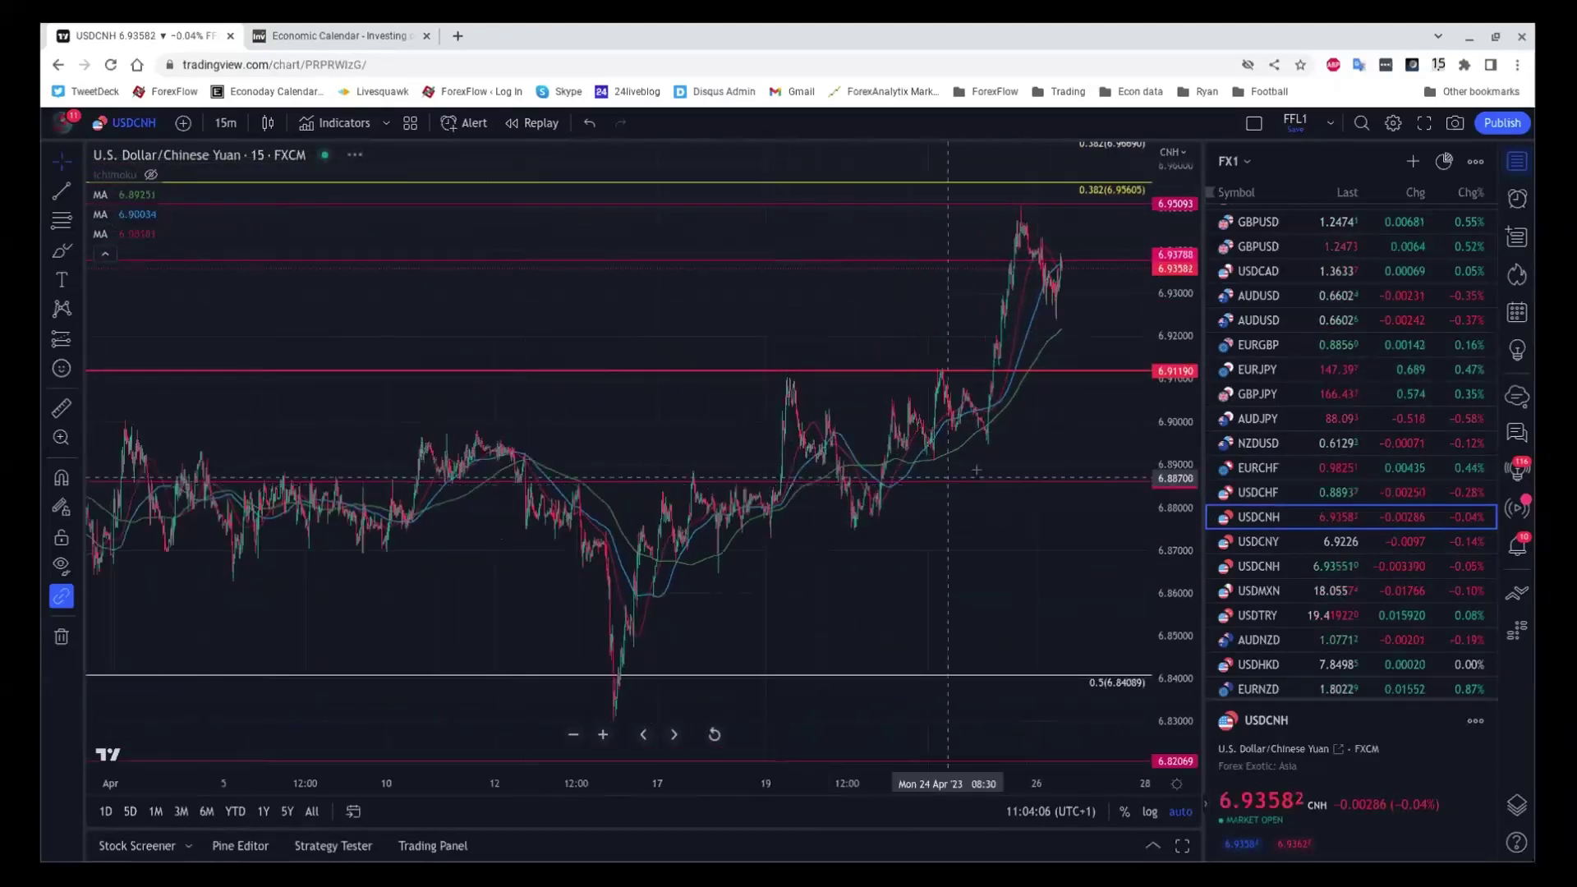
pyautogui.scroll(-2, 1030, 271)
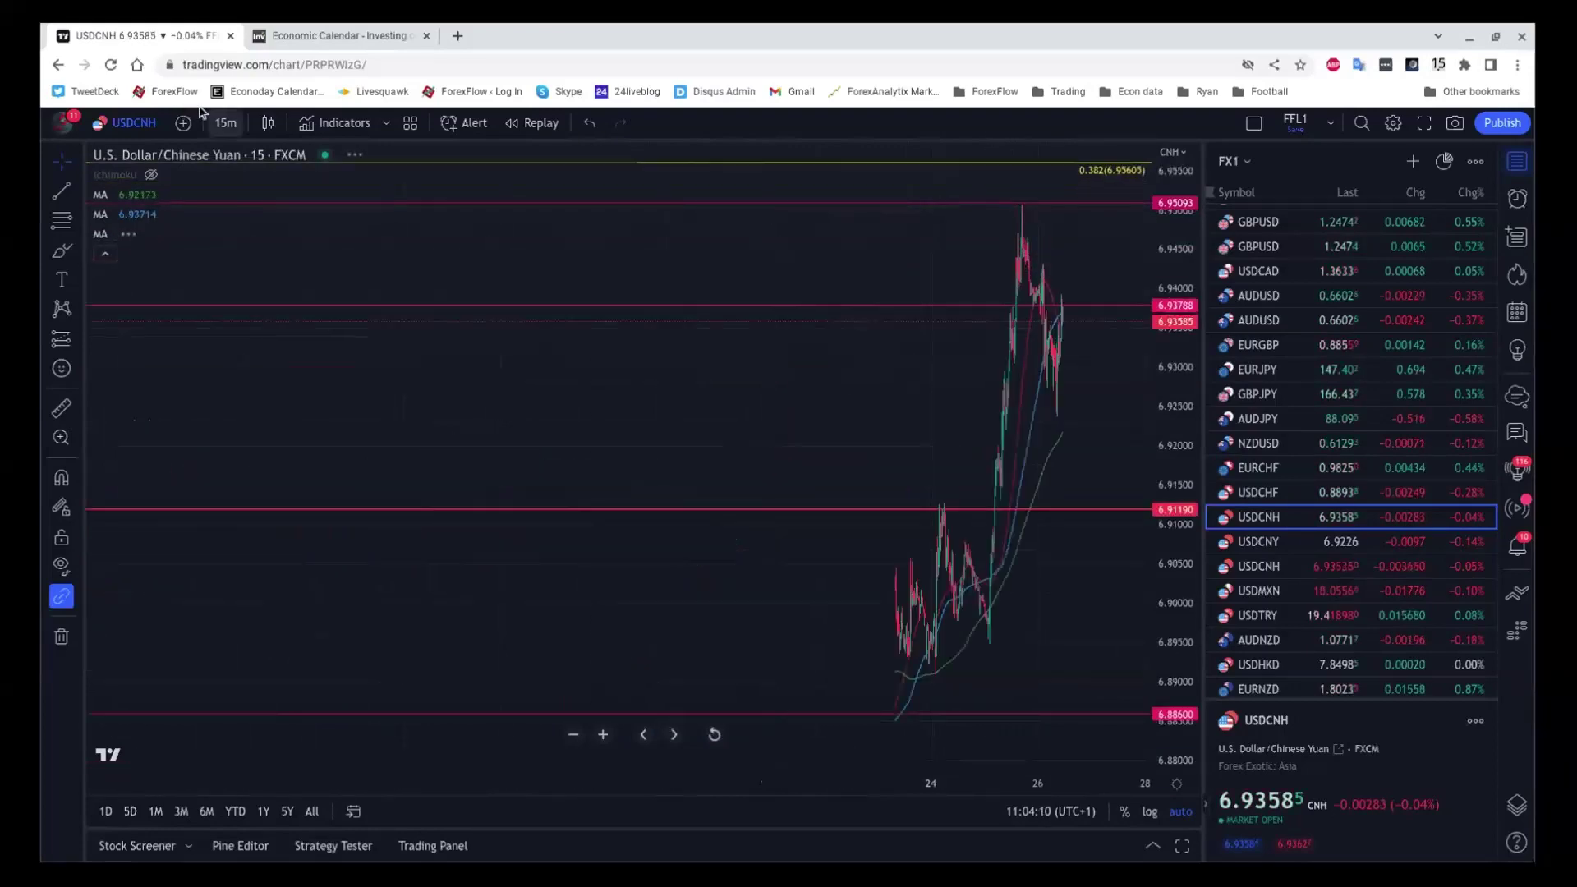
pyautogui.click(212, 120)
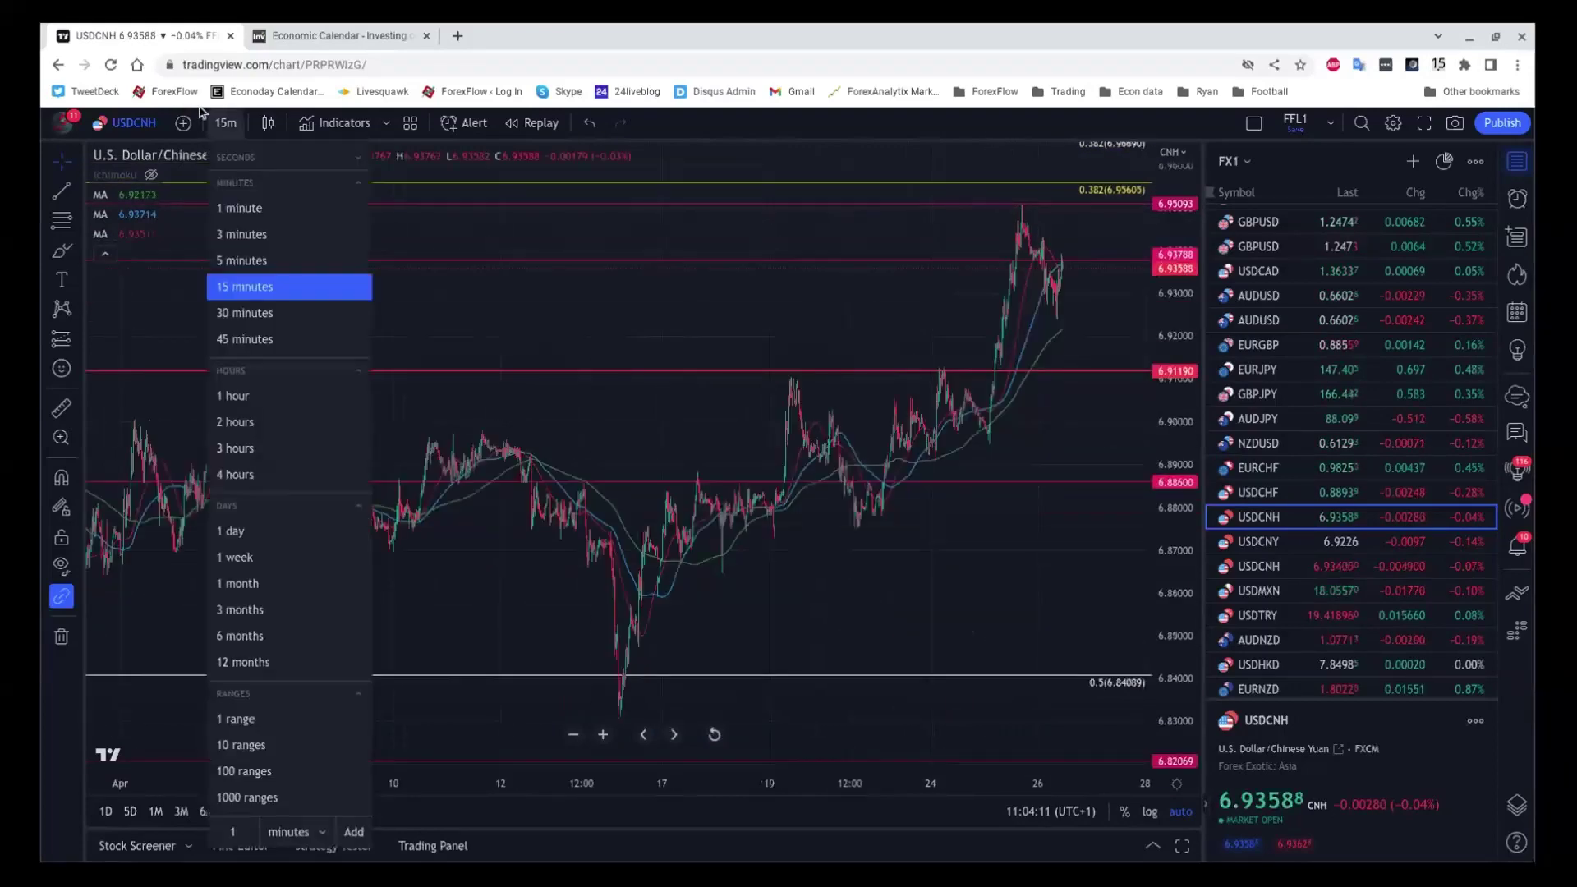
pyautogui.click(229, 396)
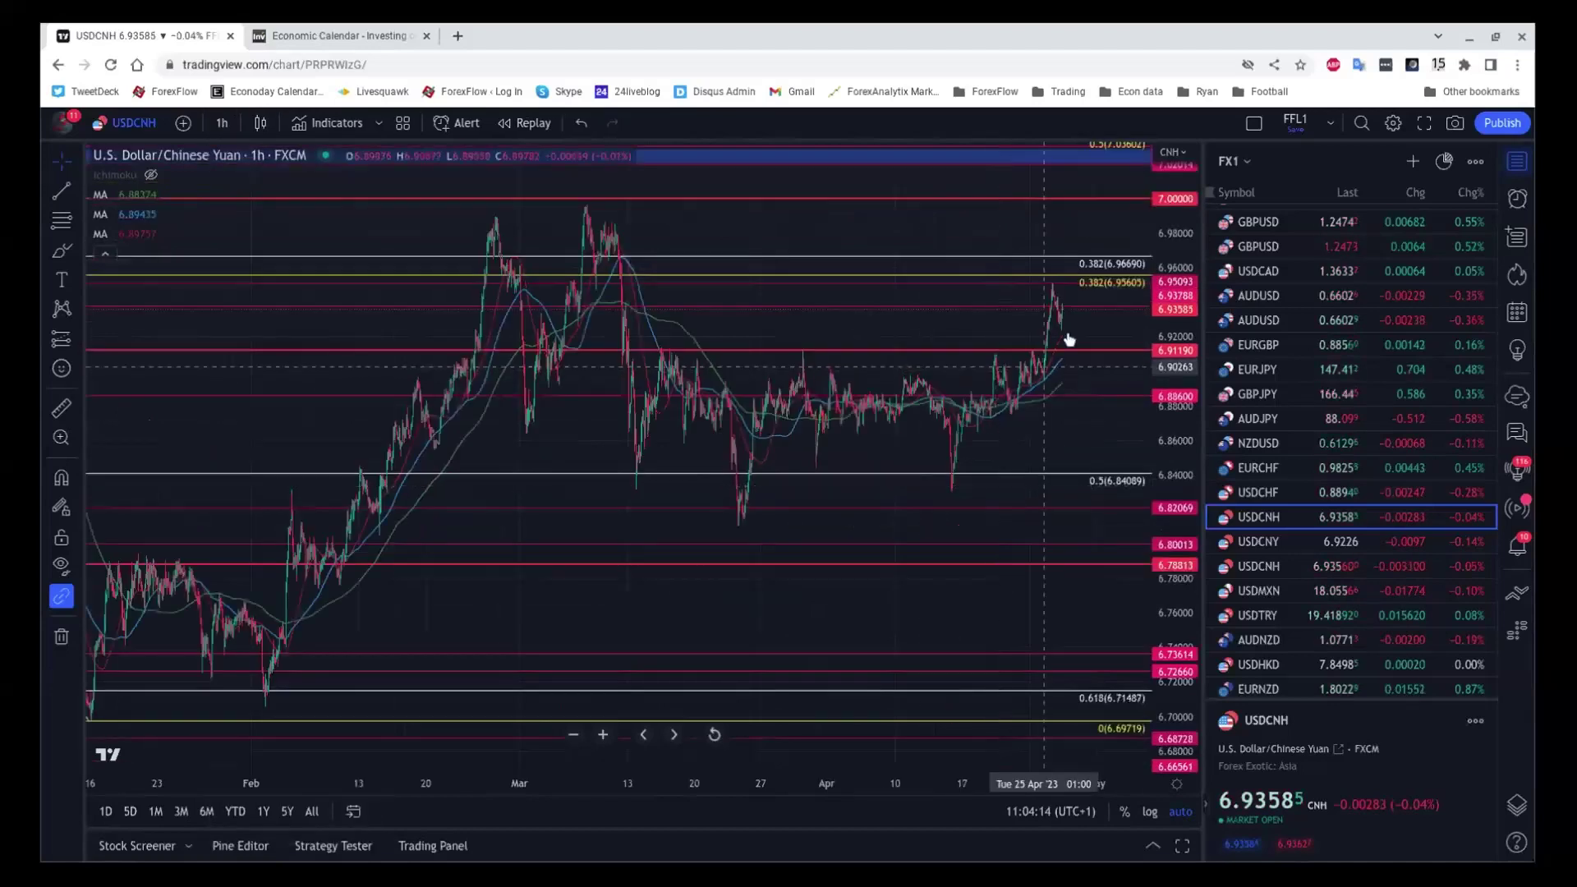
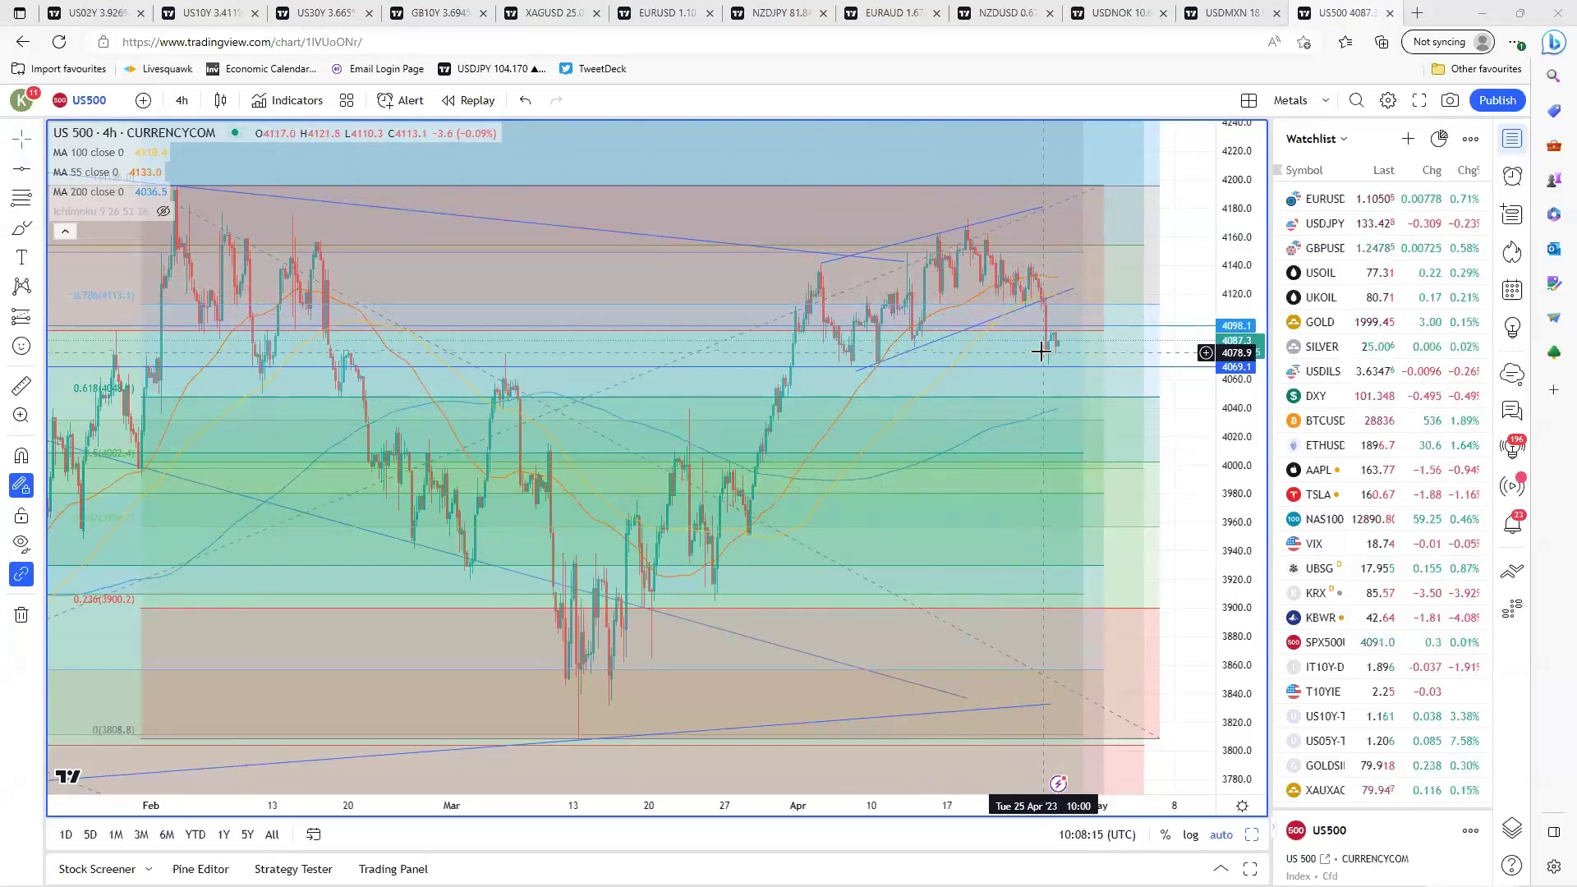
# Inspect US 500's blue trendline, Fib retracement and 4069 horizontal line, then restore the four-chart grid.
pyautogui.click(1043, 303)
pyautogui.click(1046, 310)
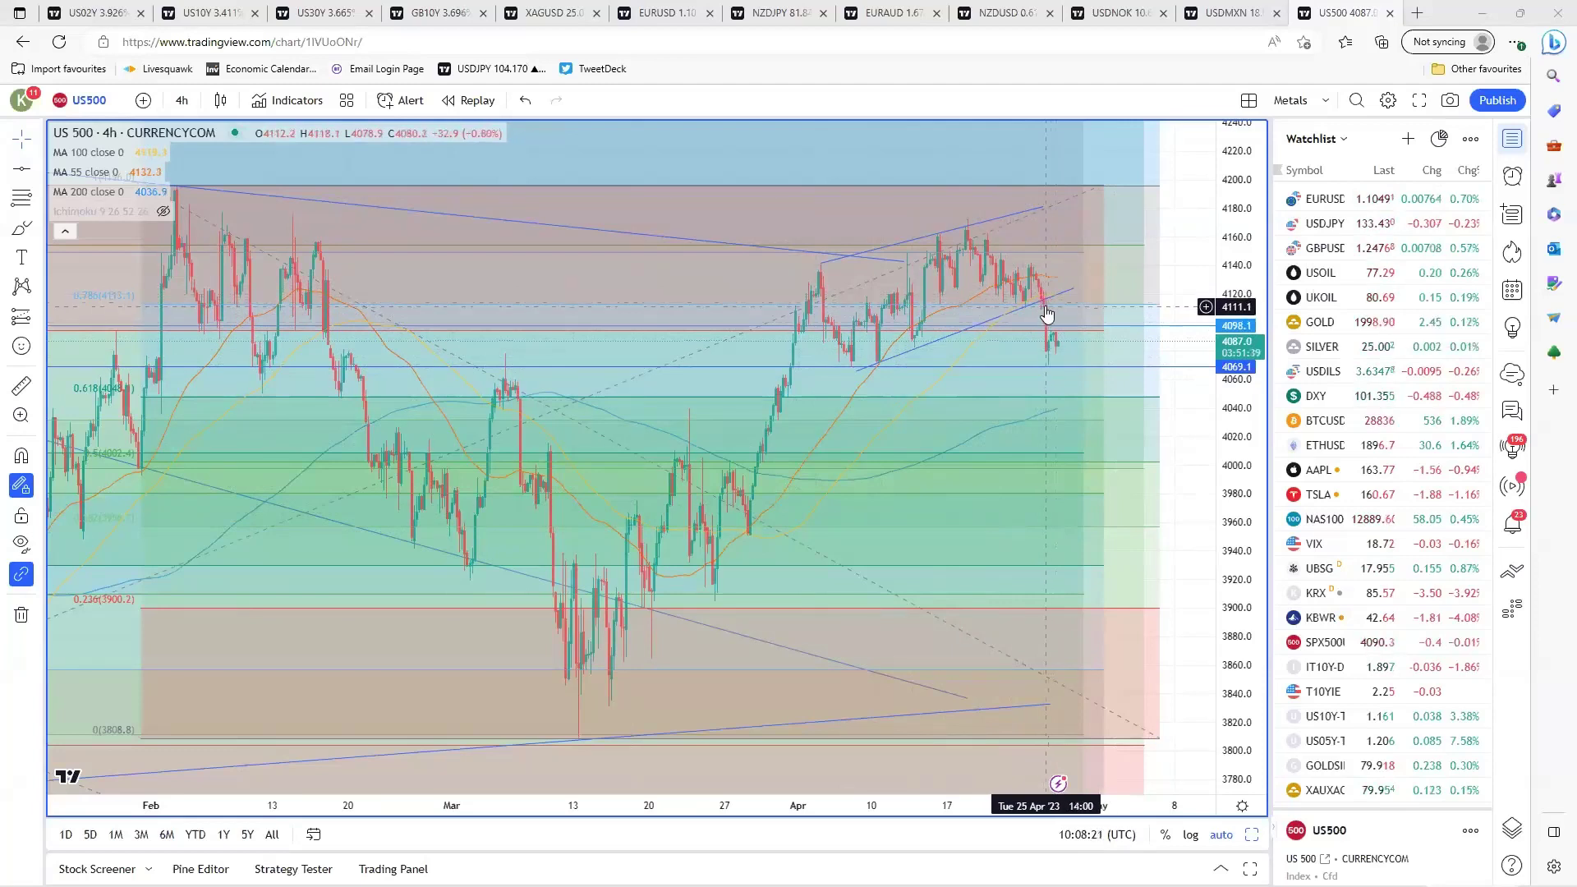
pyautogui.click(1048, 304)
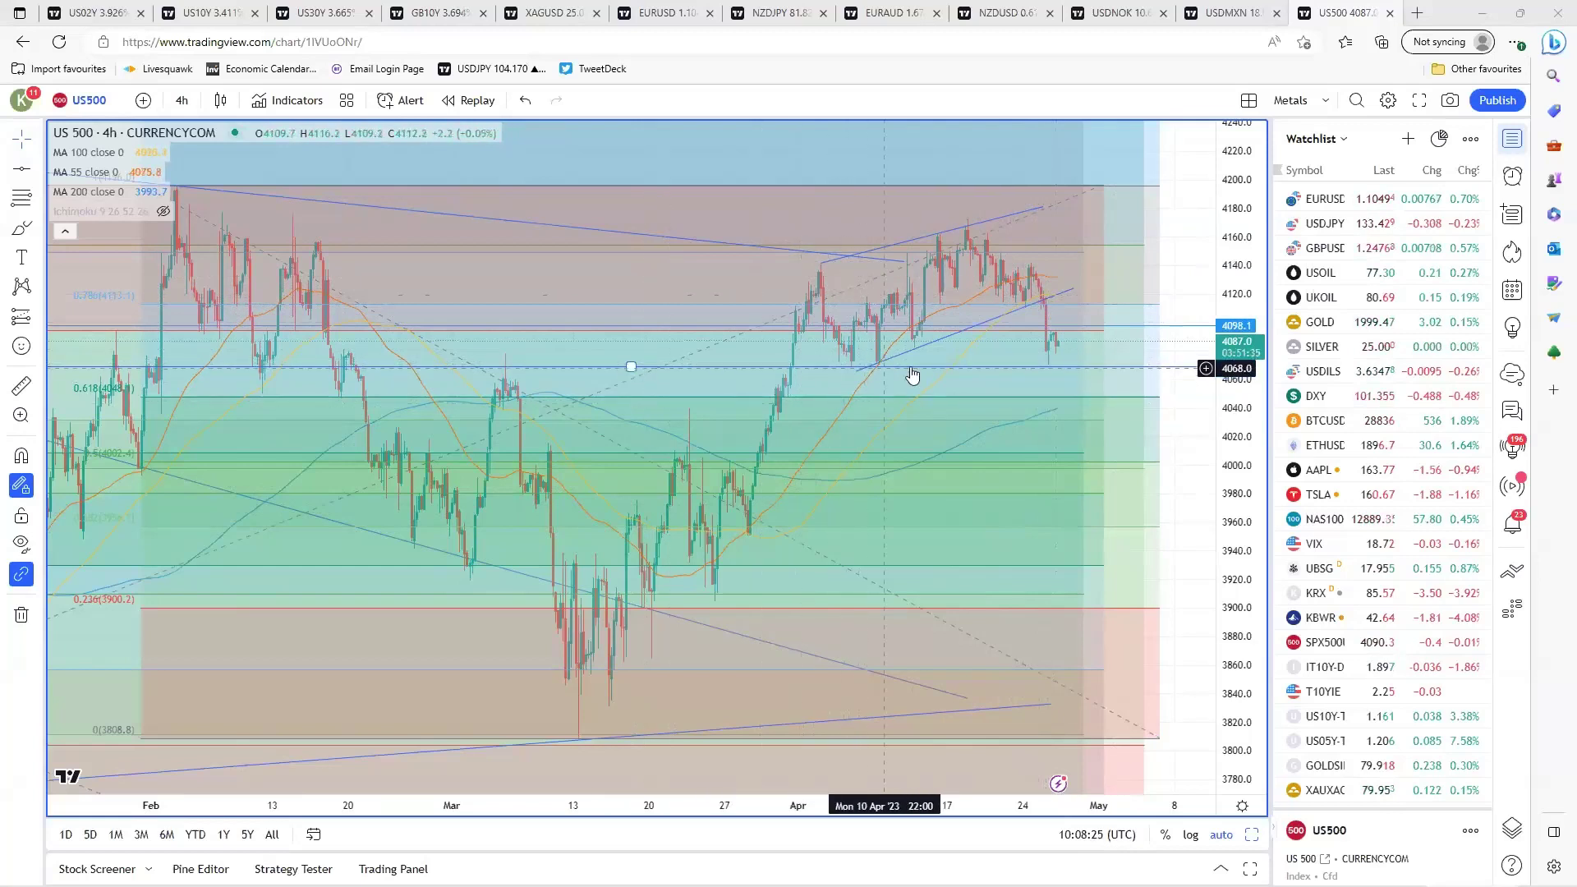
pyautogui.click(1048, 372)
pyautogui.click(1051, 368)
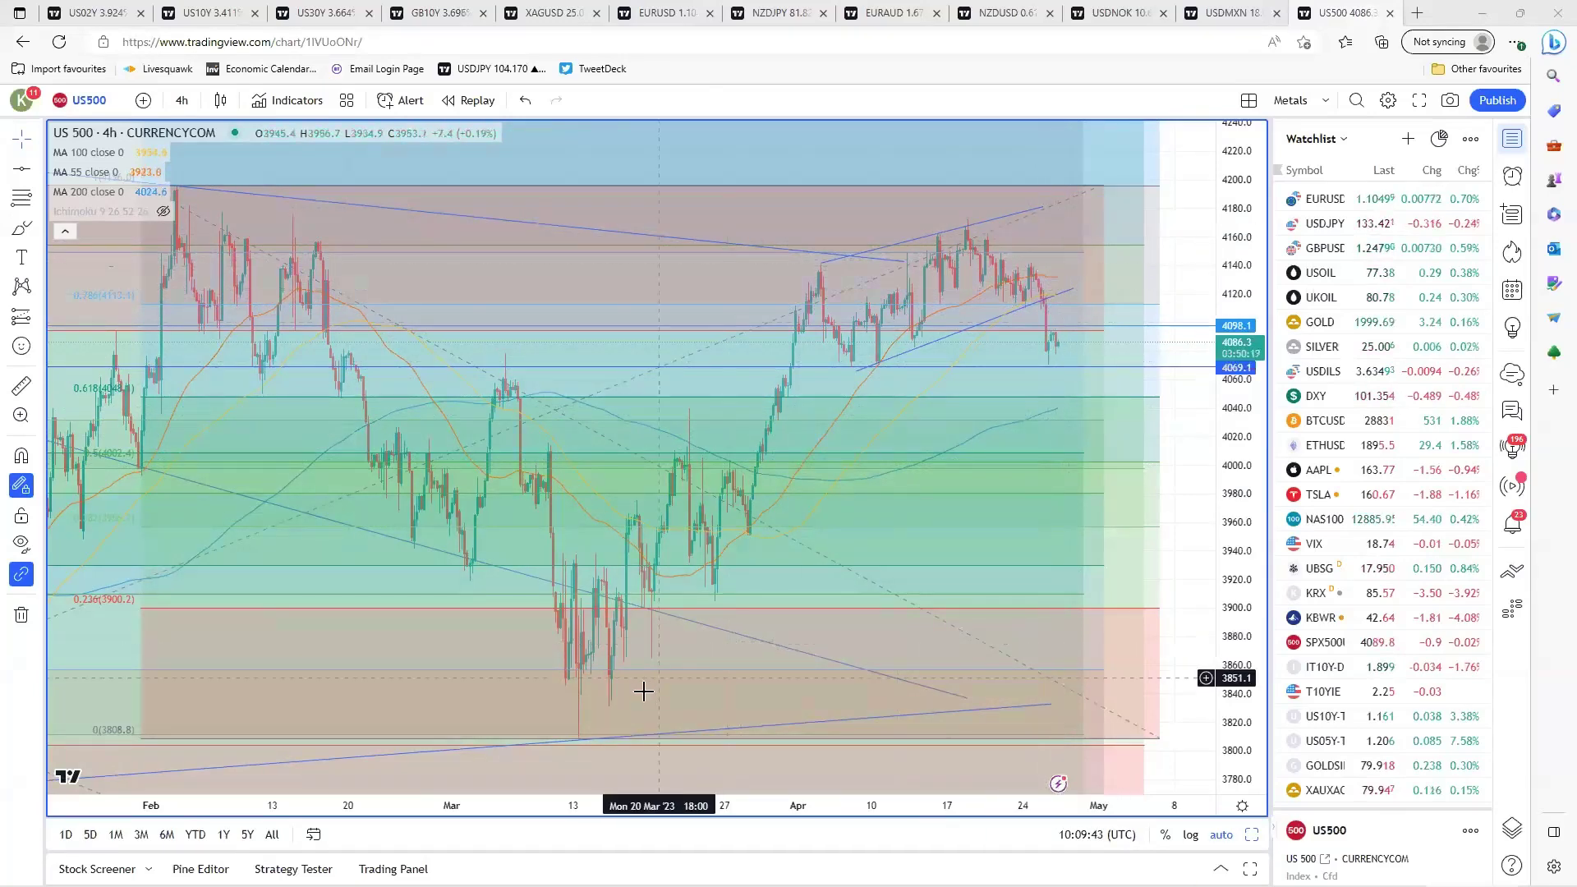
pyautogui.moveTo(633, 756)
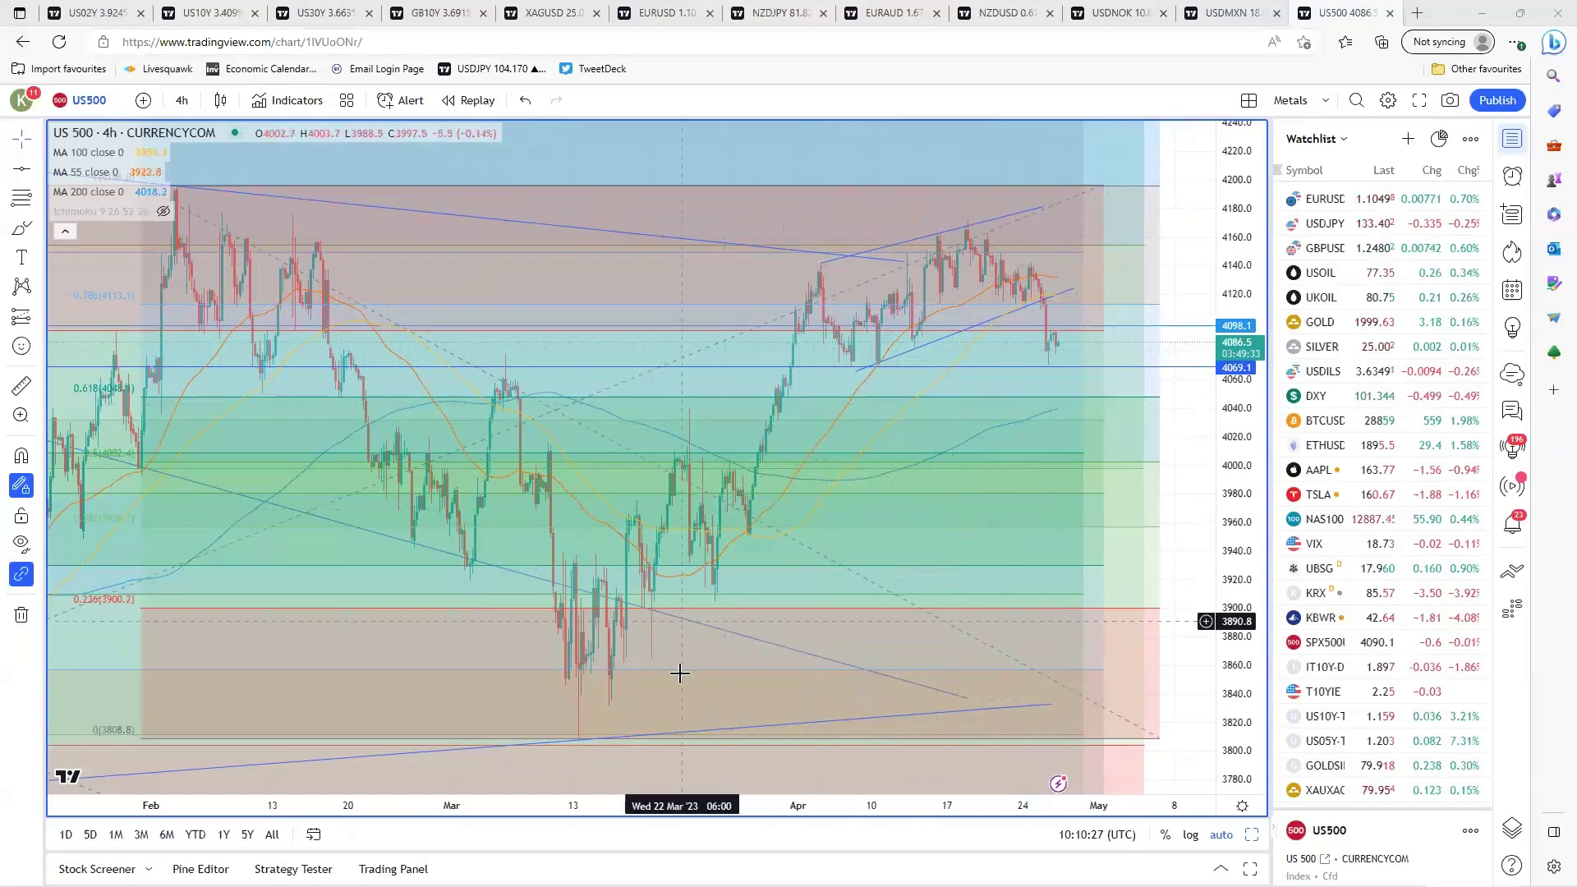
pyautogui.hotkey('alt', 'Return')
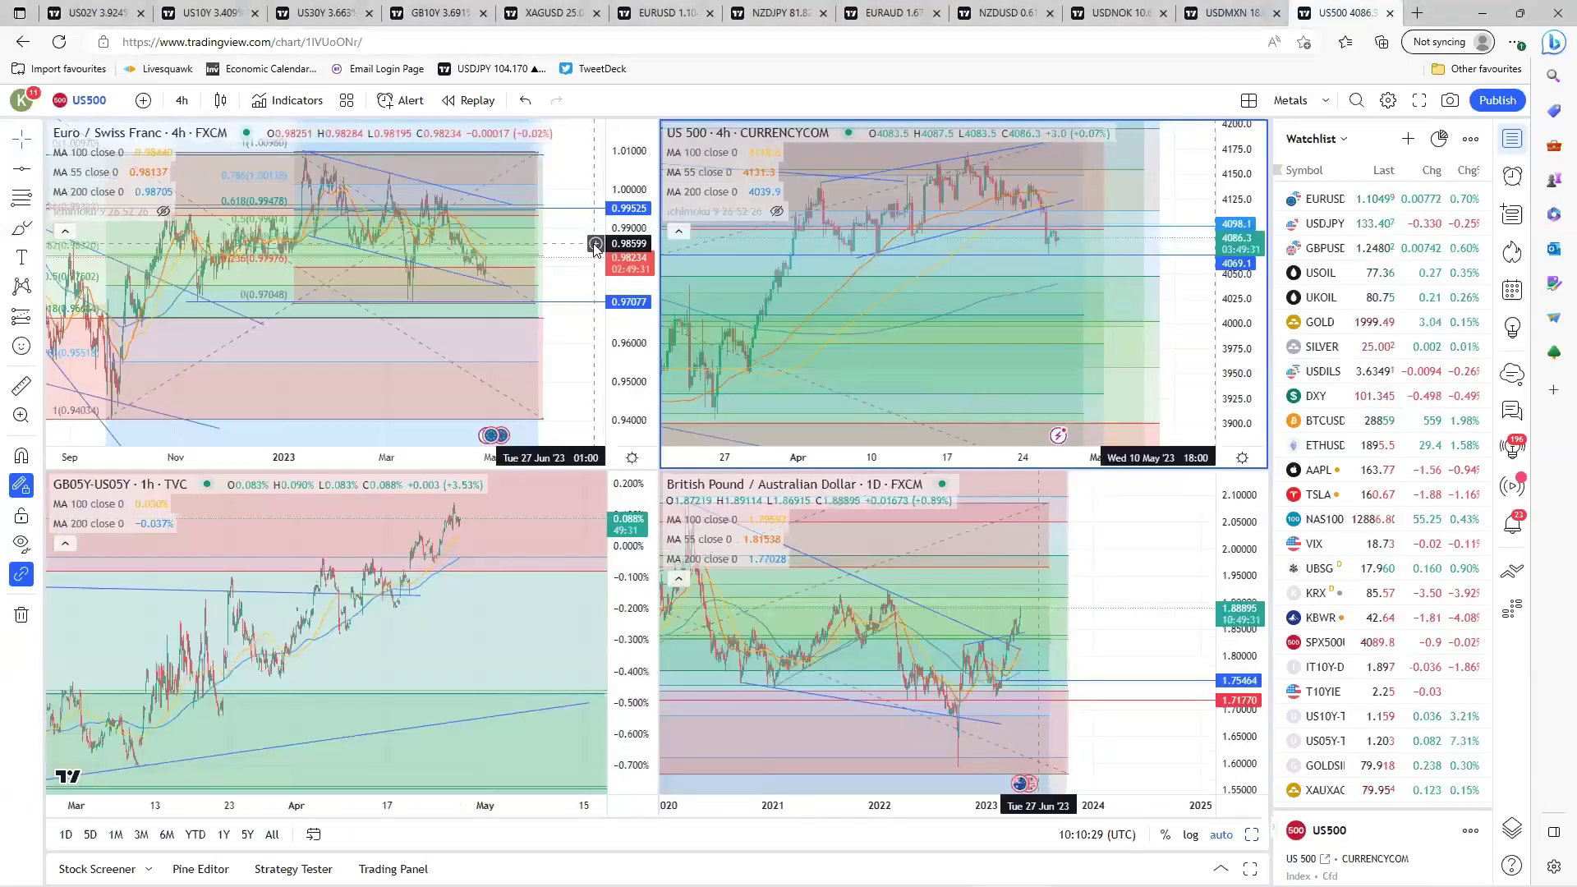
# Open the EURUSD layout, enlarge and zoom EUR/USD to check its Fibonacci, then restore the grid.
pyautogui.hotkey('ctrl', '6')
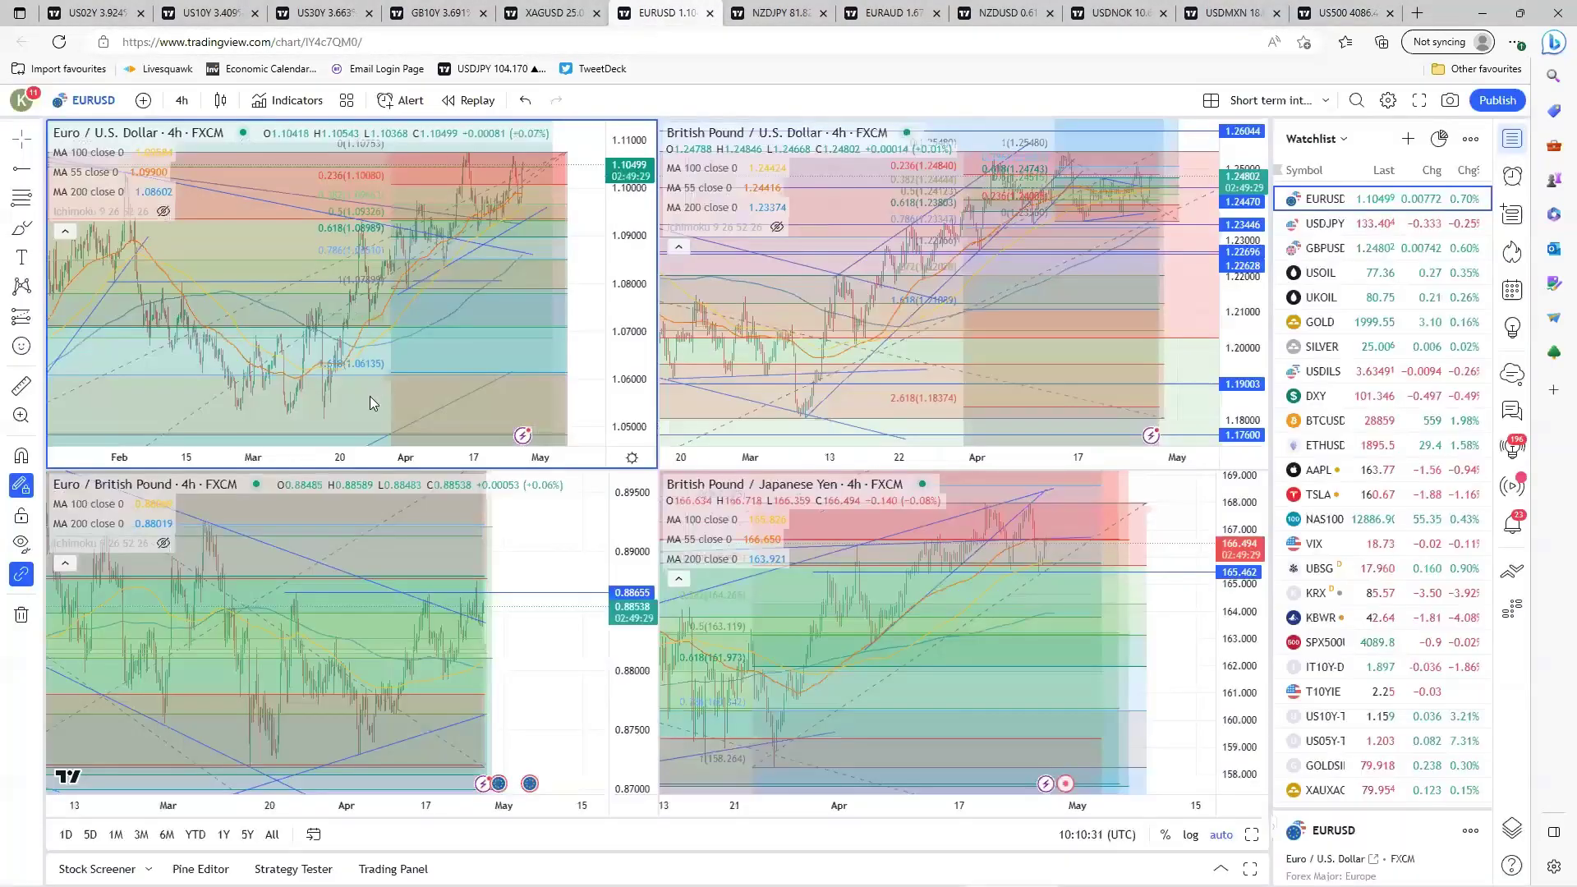
pyautogui.click(331, 408)
pyautogui.scroll(5, 874, 477)
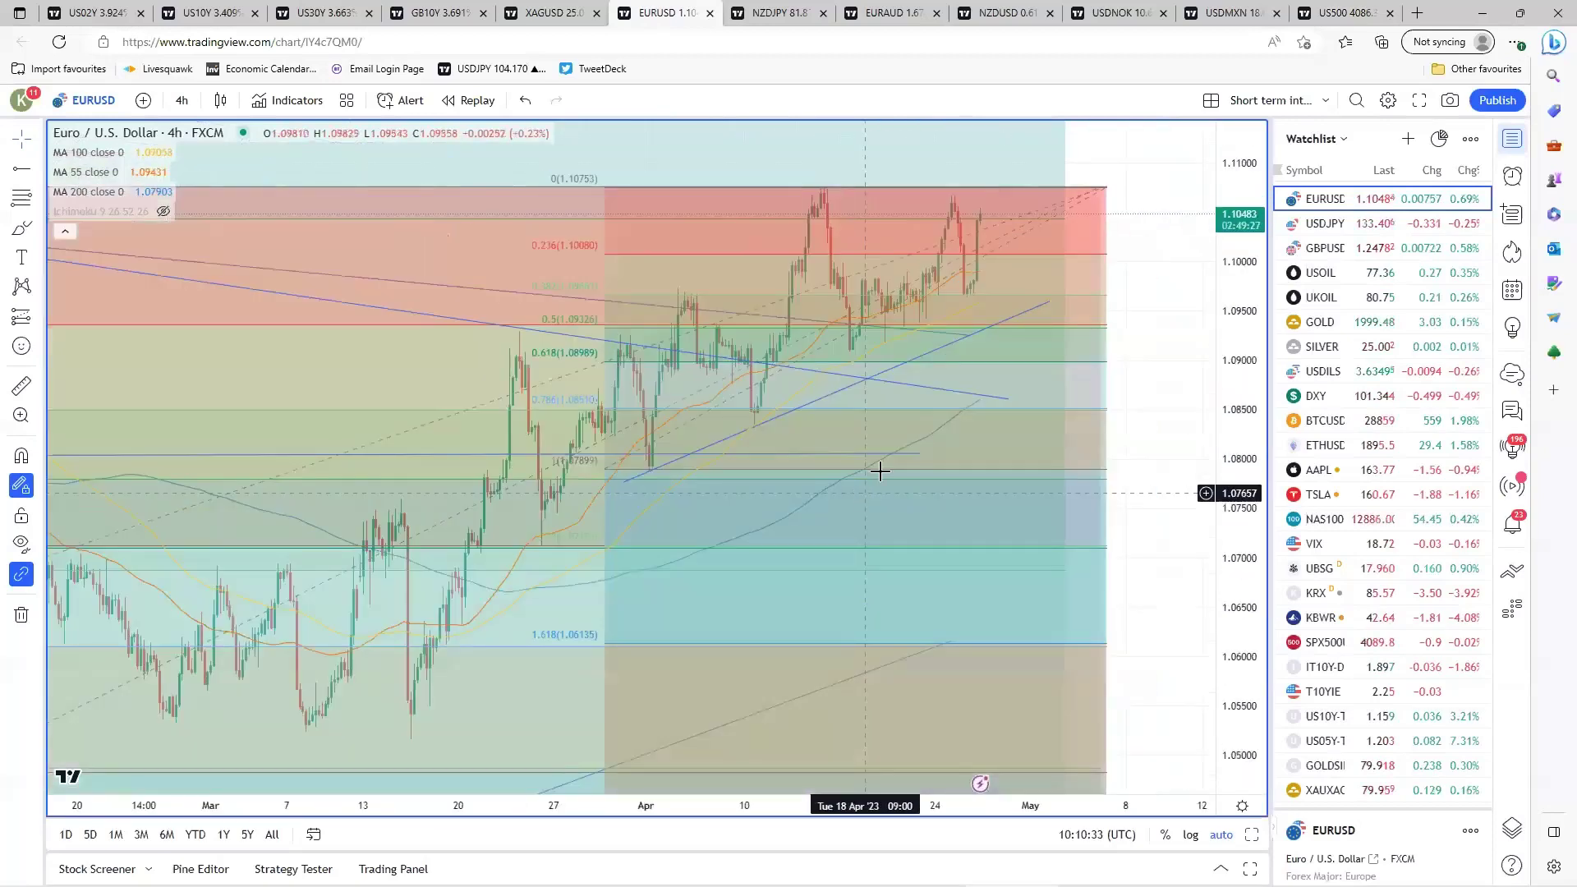
pyautogui.click(552, 303)
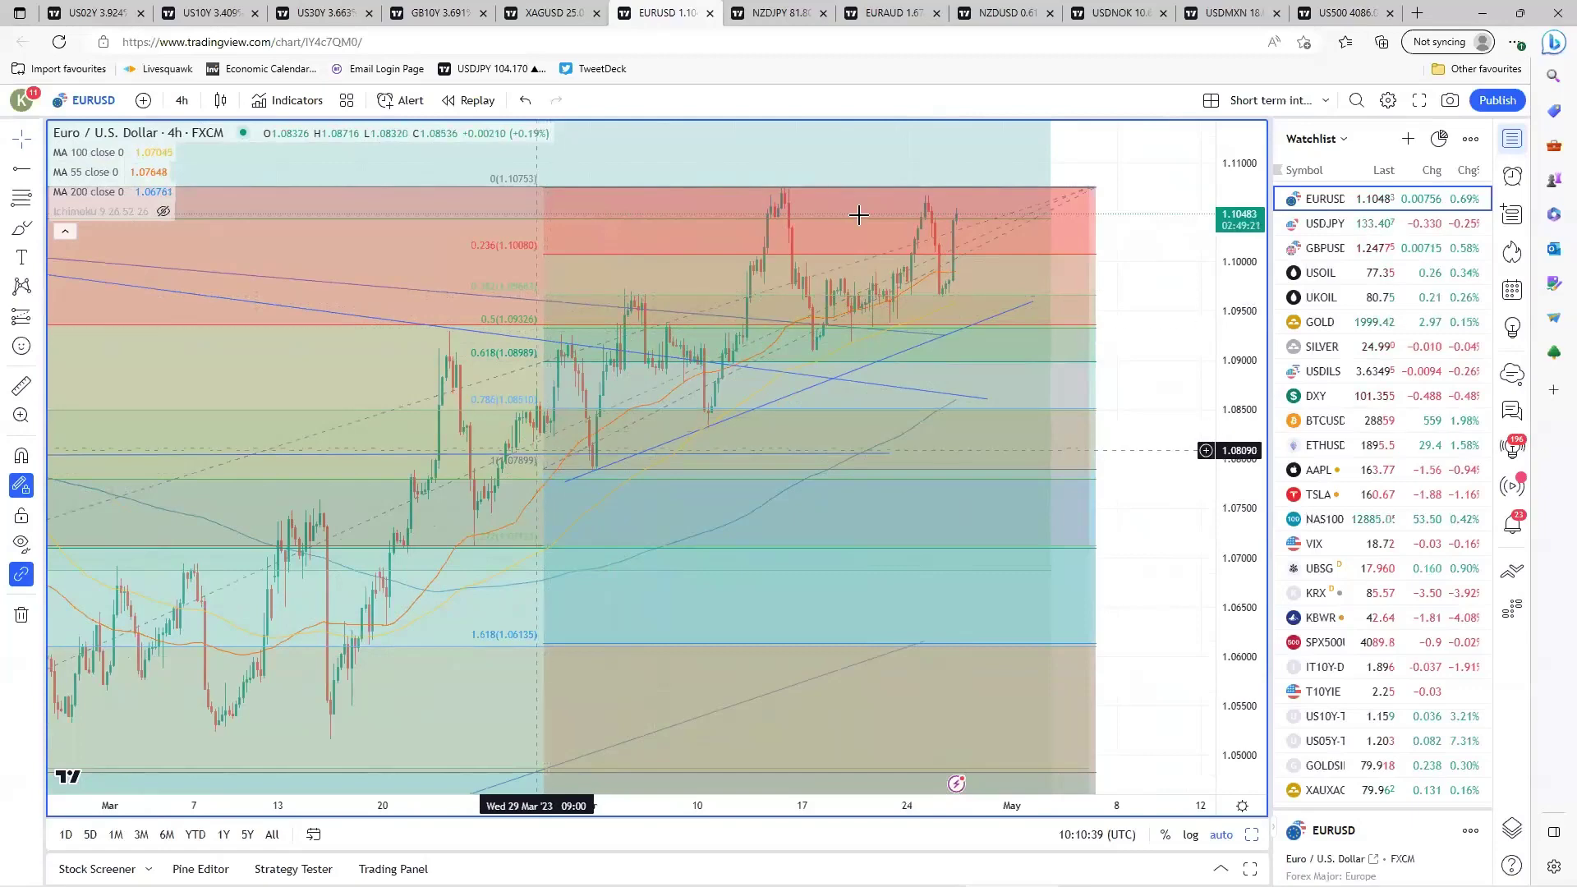
pyautogui.click(1010, 336)
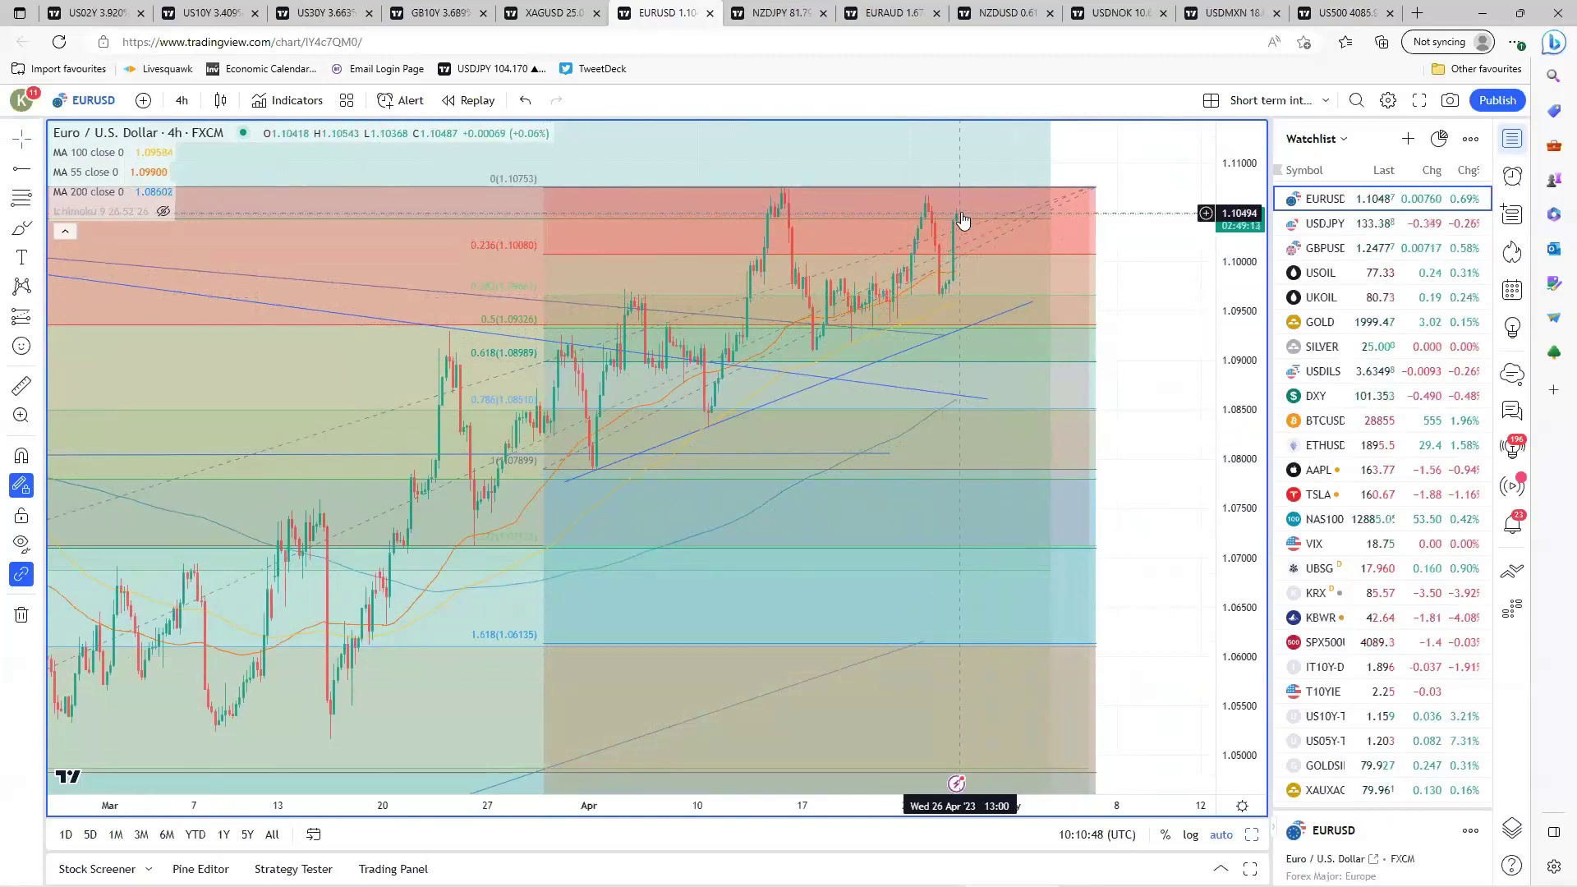
pyautogui.moveTo(616, 756)
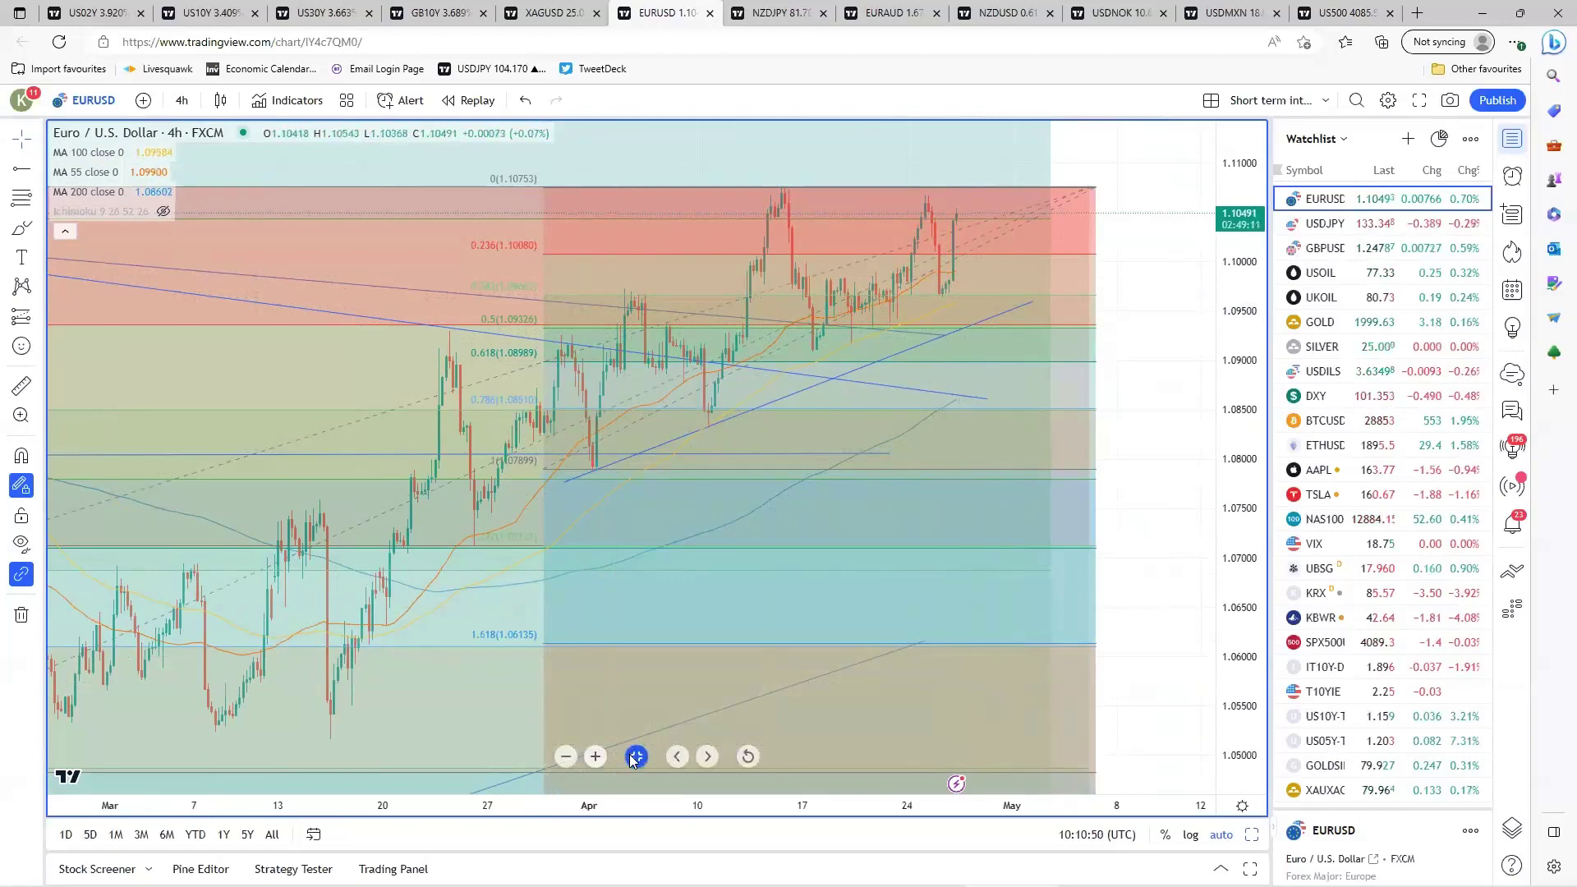
pyautogui.click(630, 756)
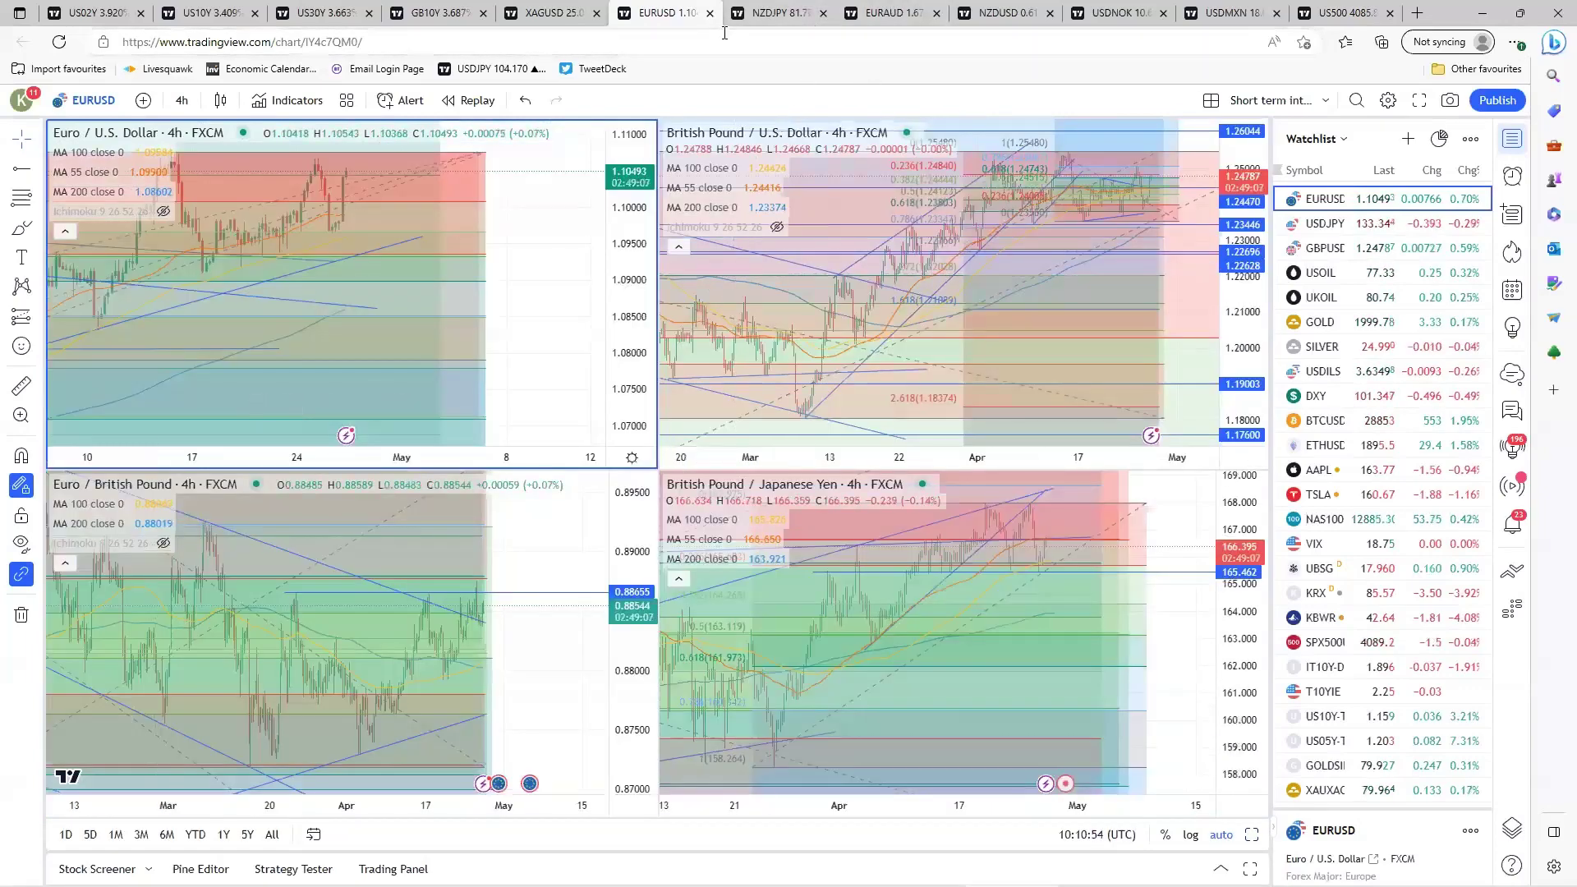
# In the EURAUD layout, enlarge the EUR/CAD daily chart, zoom out and in, then restore the grid.
pyautogui.click(900, 29)
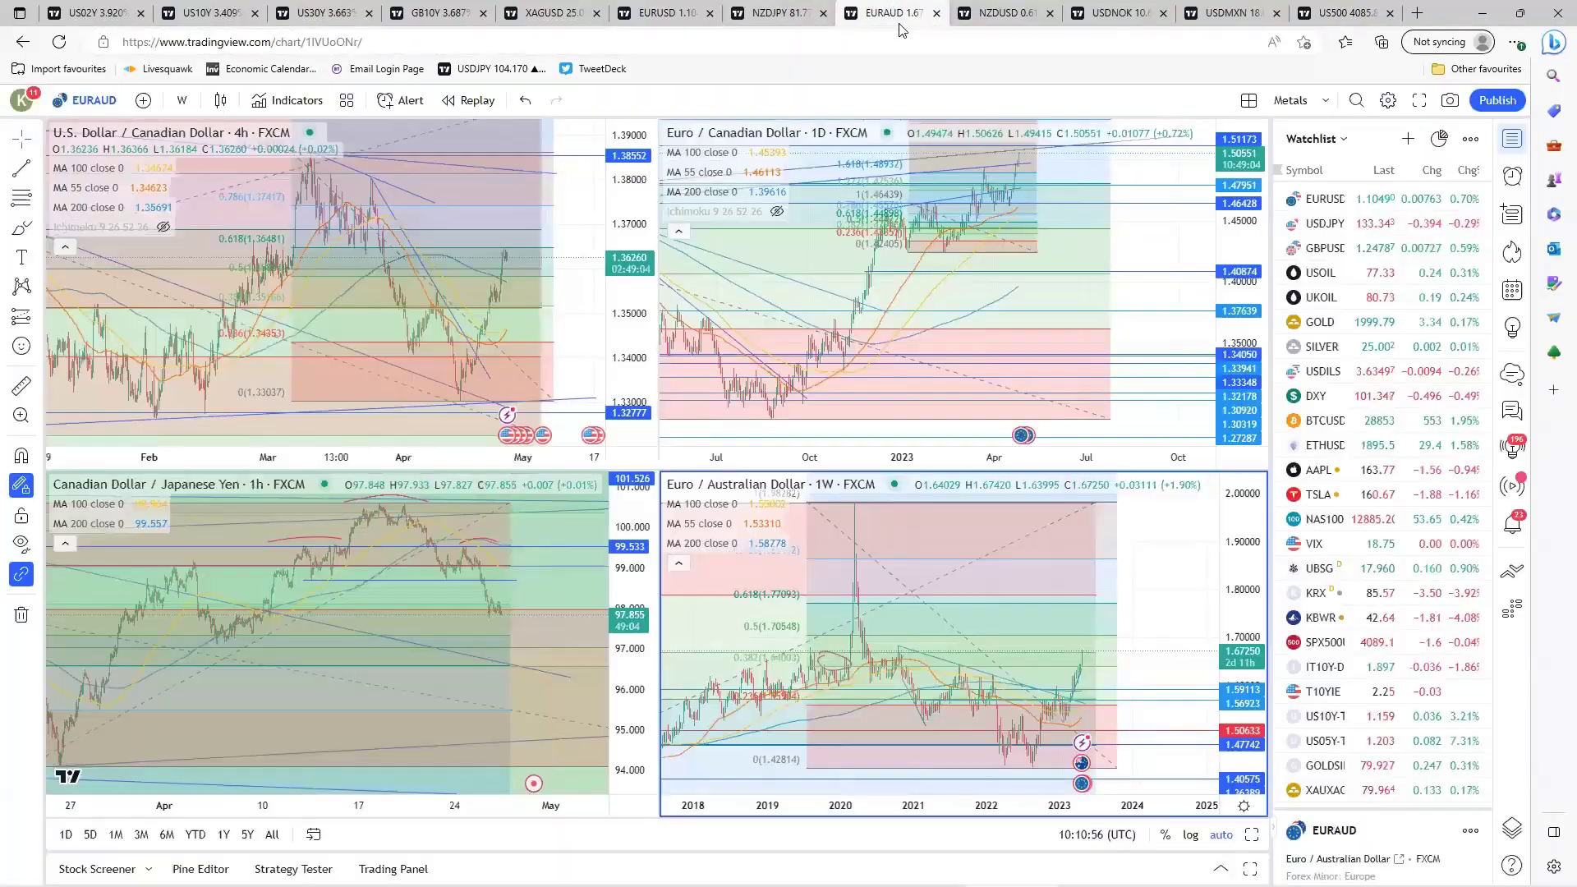
pyautogui.click(915, 390)
pyautogui.hotkey('alt', 'Return')
pyautogui.scroll(5, 739, 528)
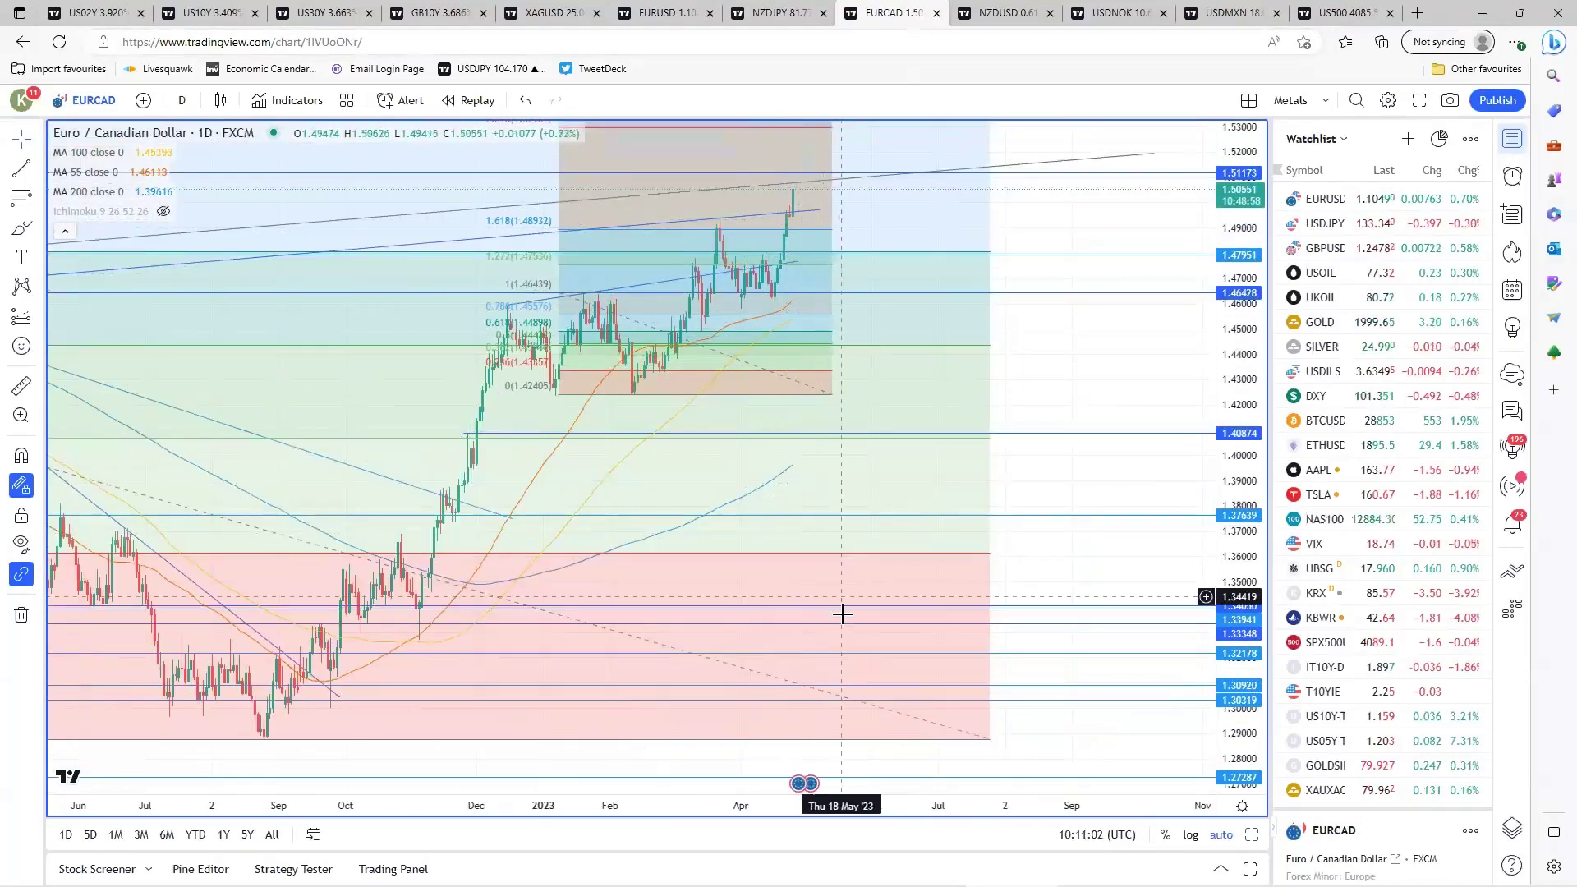
pyautogui.scroll(-5, 839, 626)
pyautogui.scroll(-3, 842, 627)
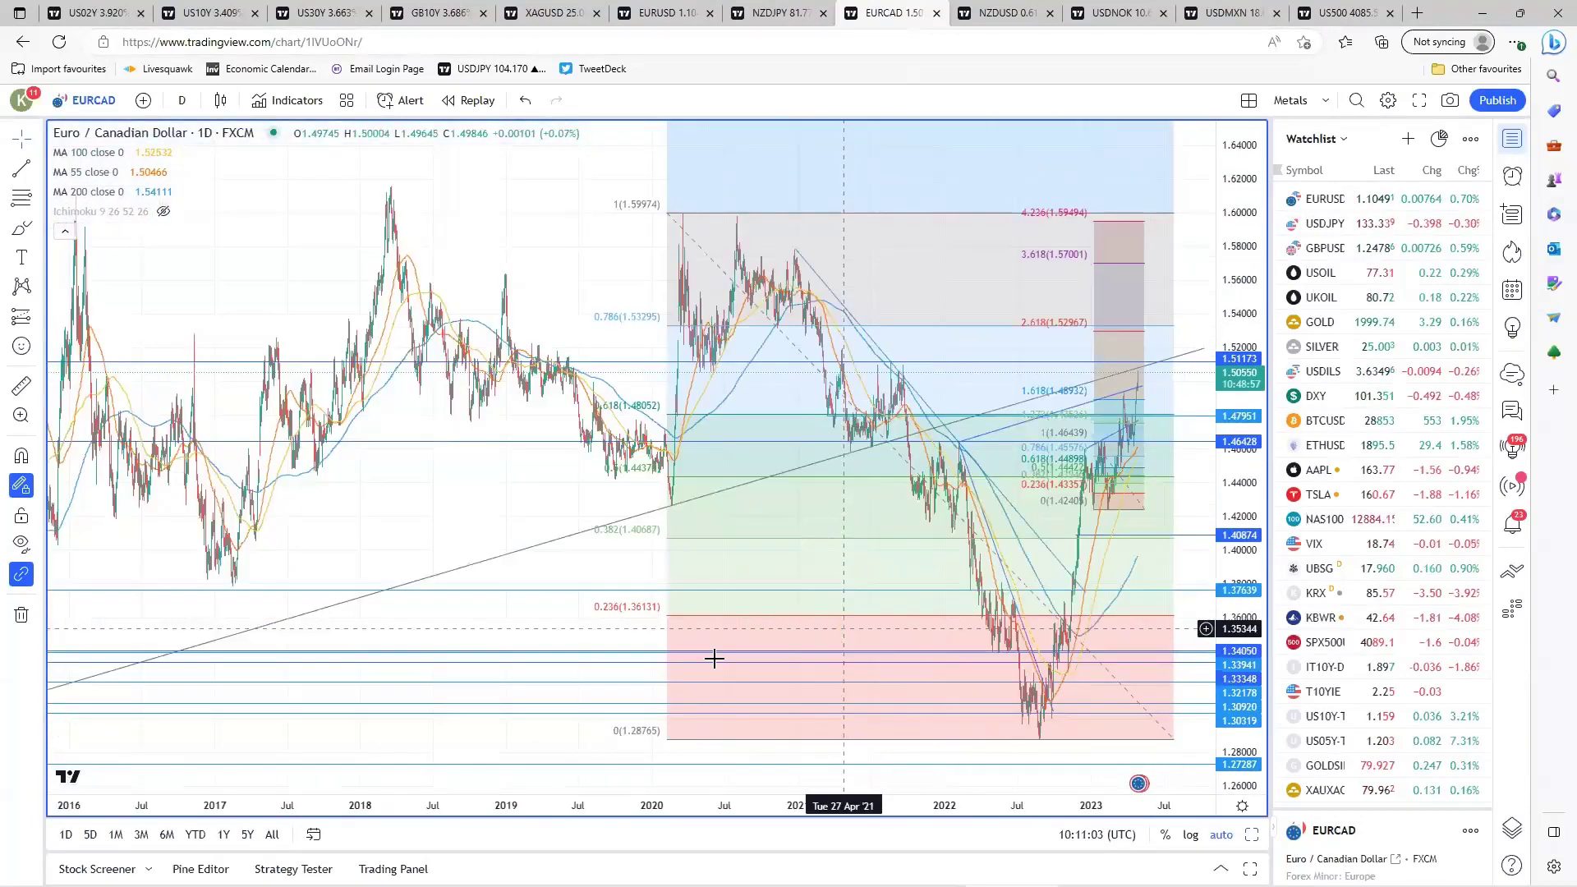
pyautogui.scroll(-3, 714, 655)
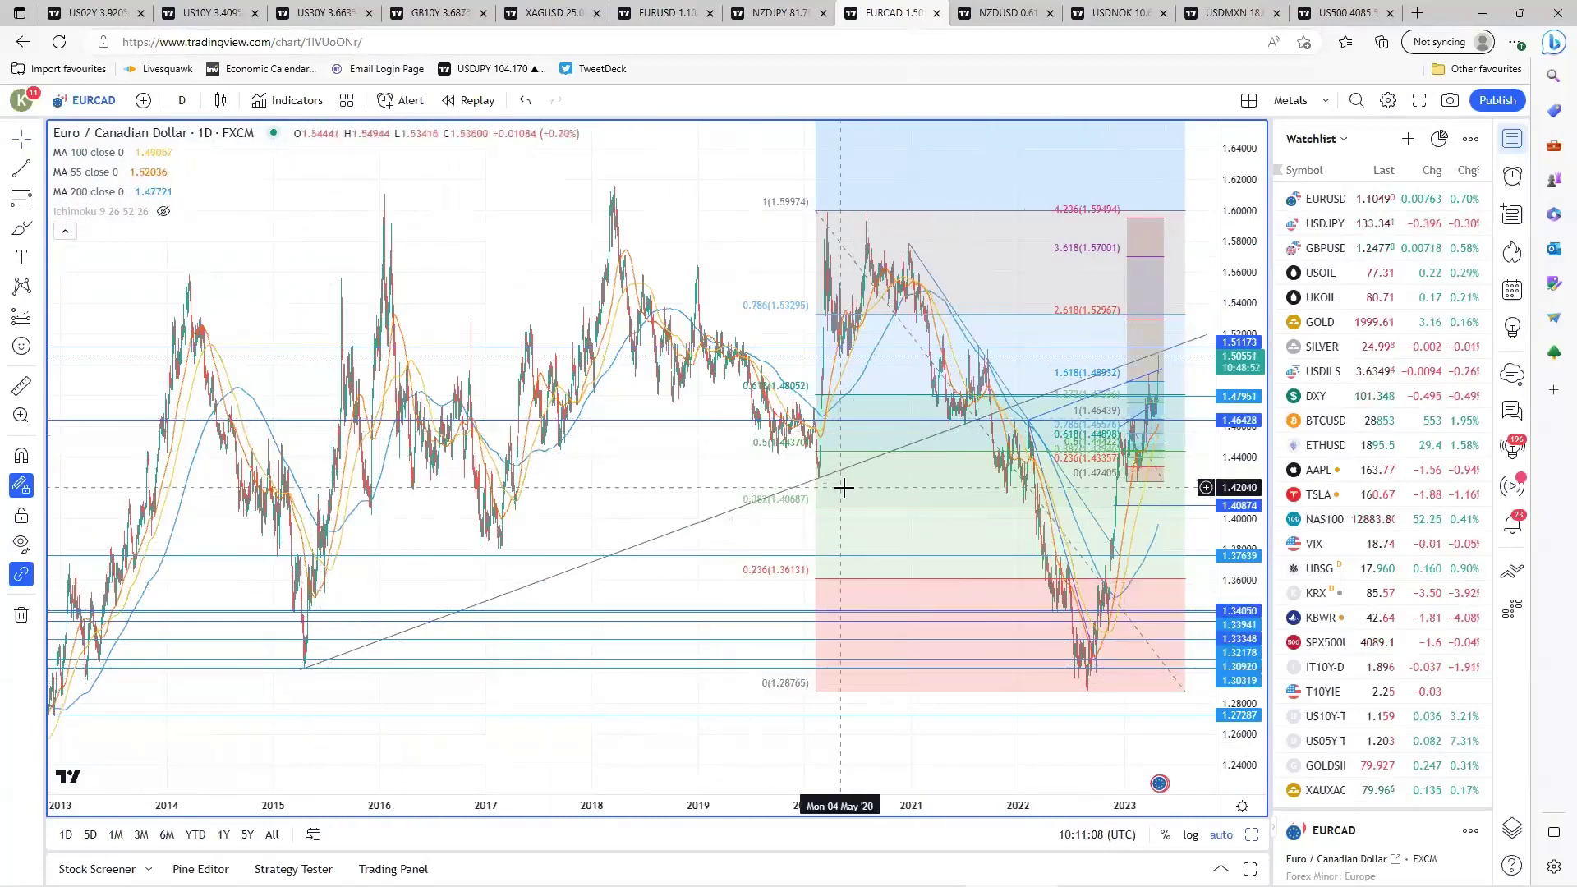
pyautogui.scroll(6, 565, 616)
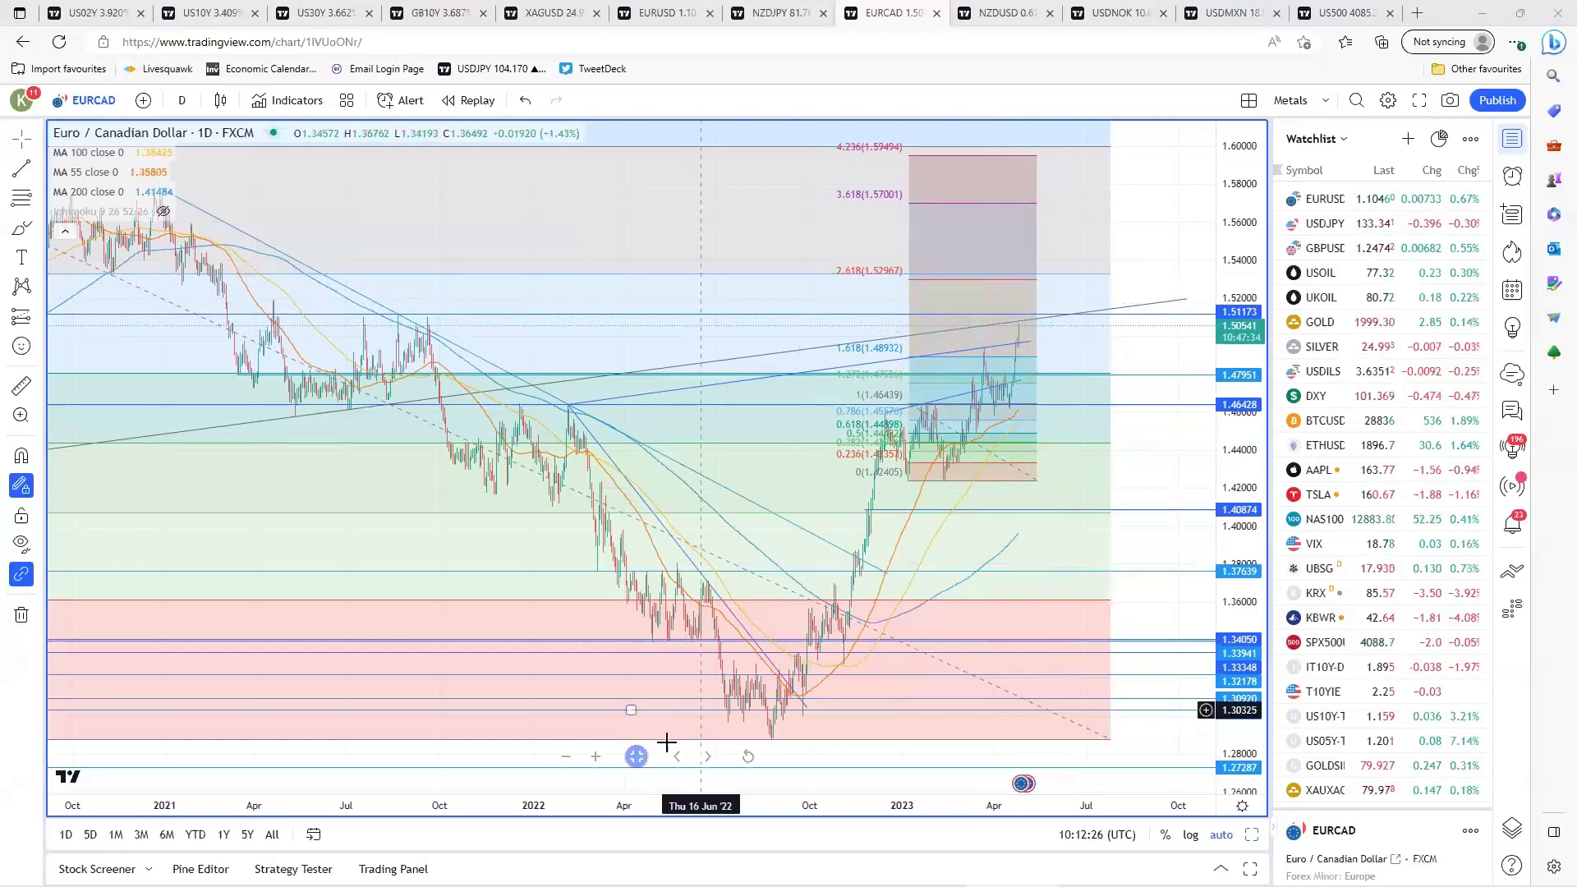
pyautogui.click(637, 756)
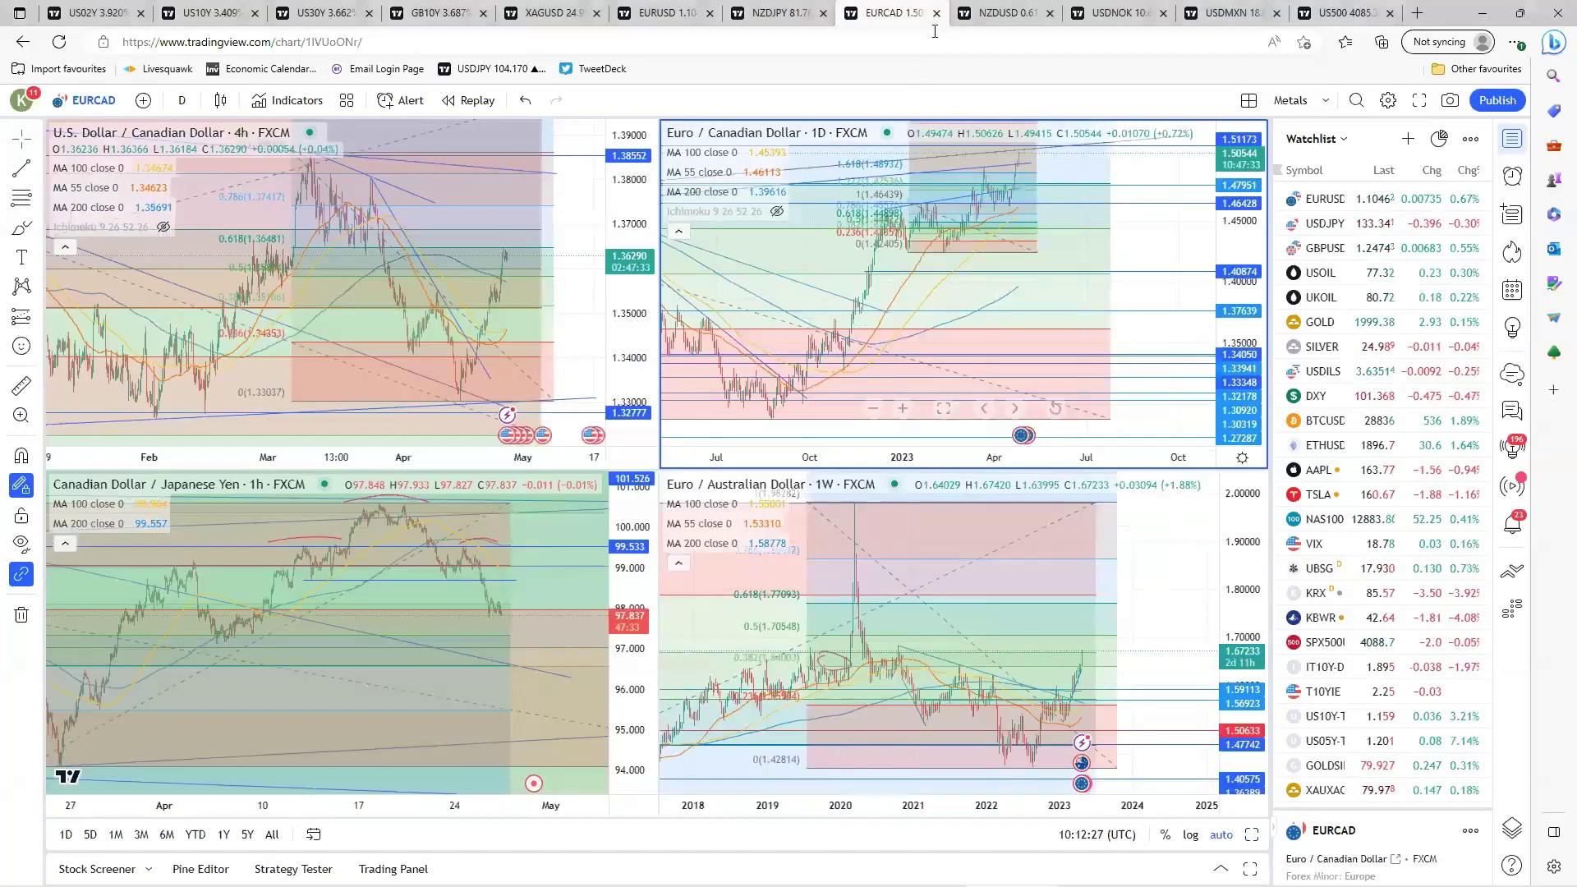
# Enlarge and zoom the EUR/AUD weekly chart, cancelling a trend line started at 1.56923.
pyautogui.click(941, 757)
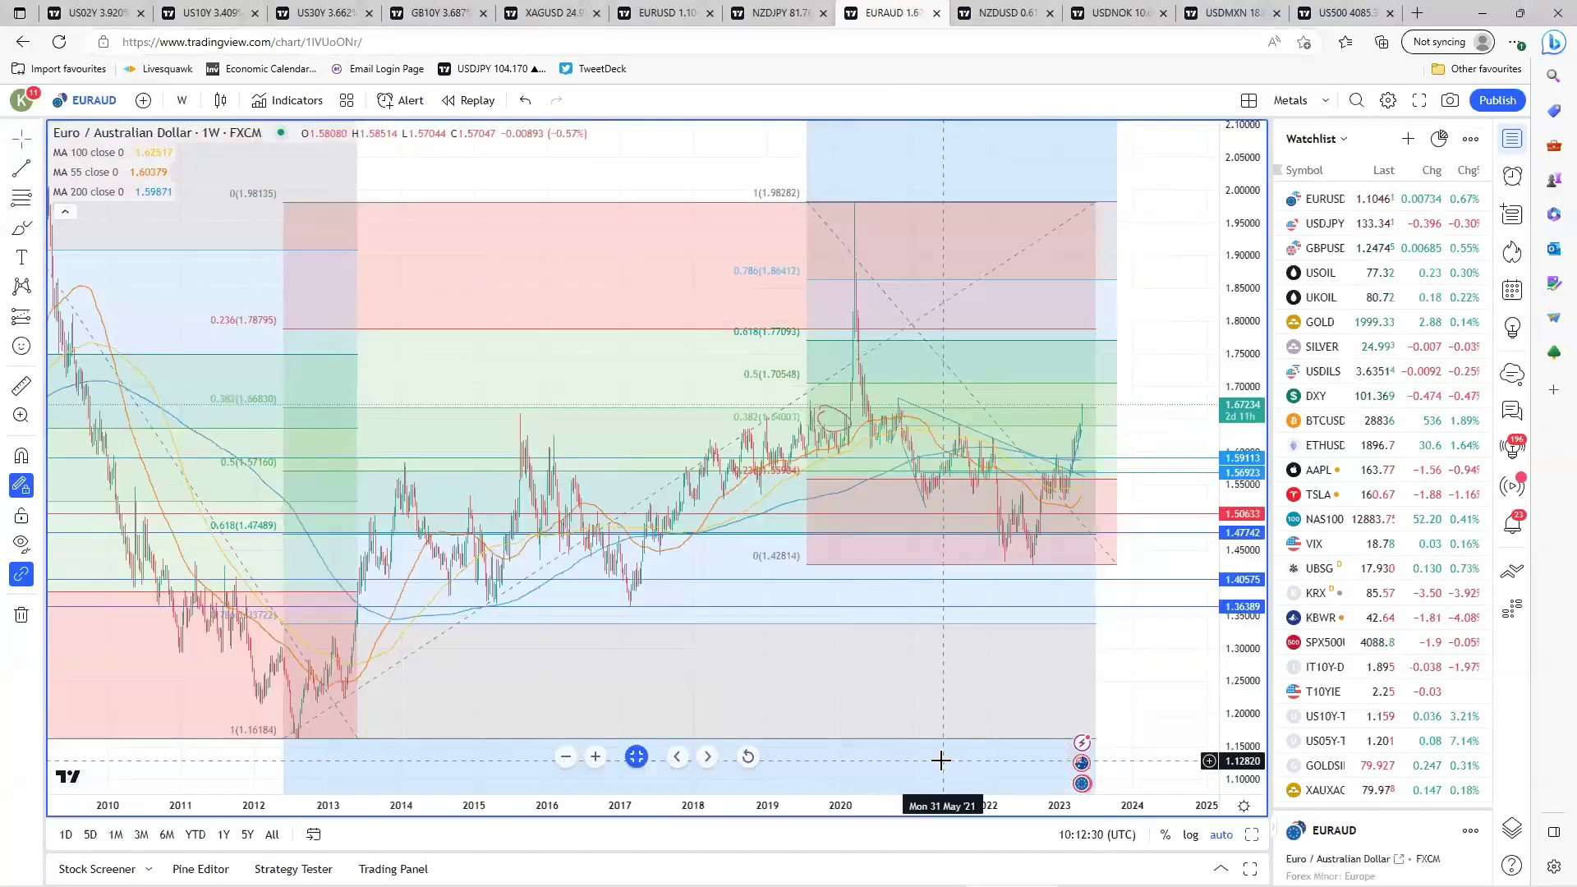
pyautogui.scroll(3, 937, 713)
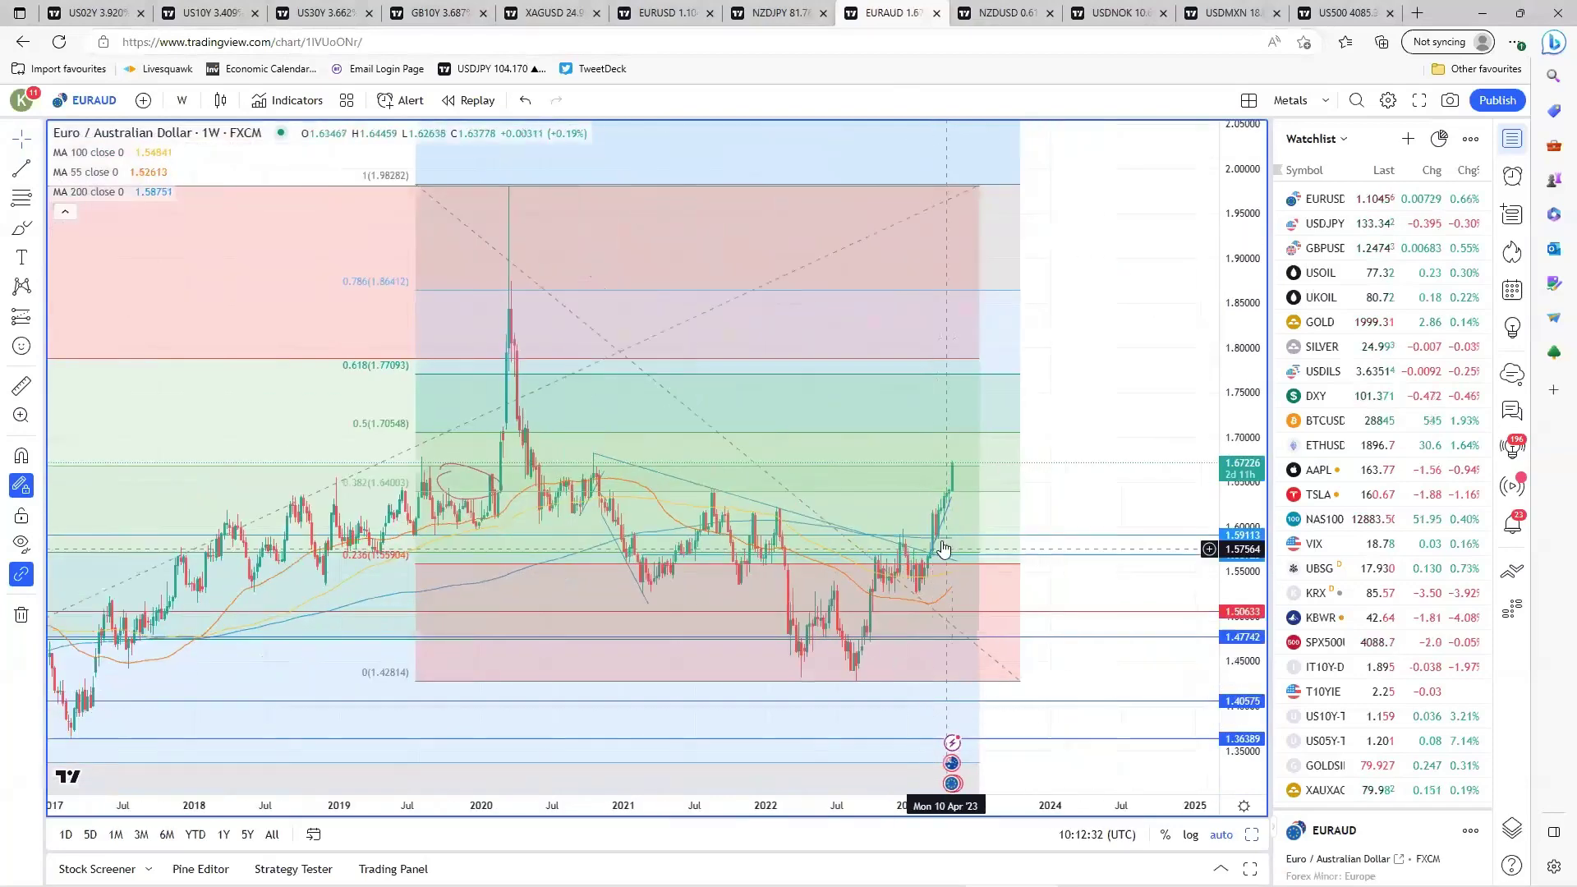
pyautogui.click(942, 549)
pyautogui.click(950, 470)
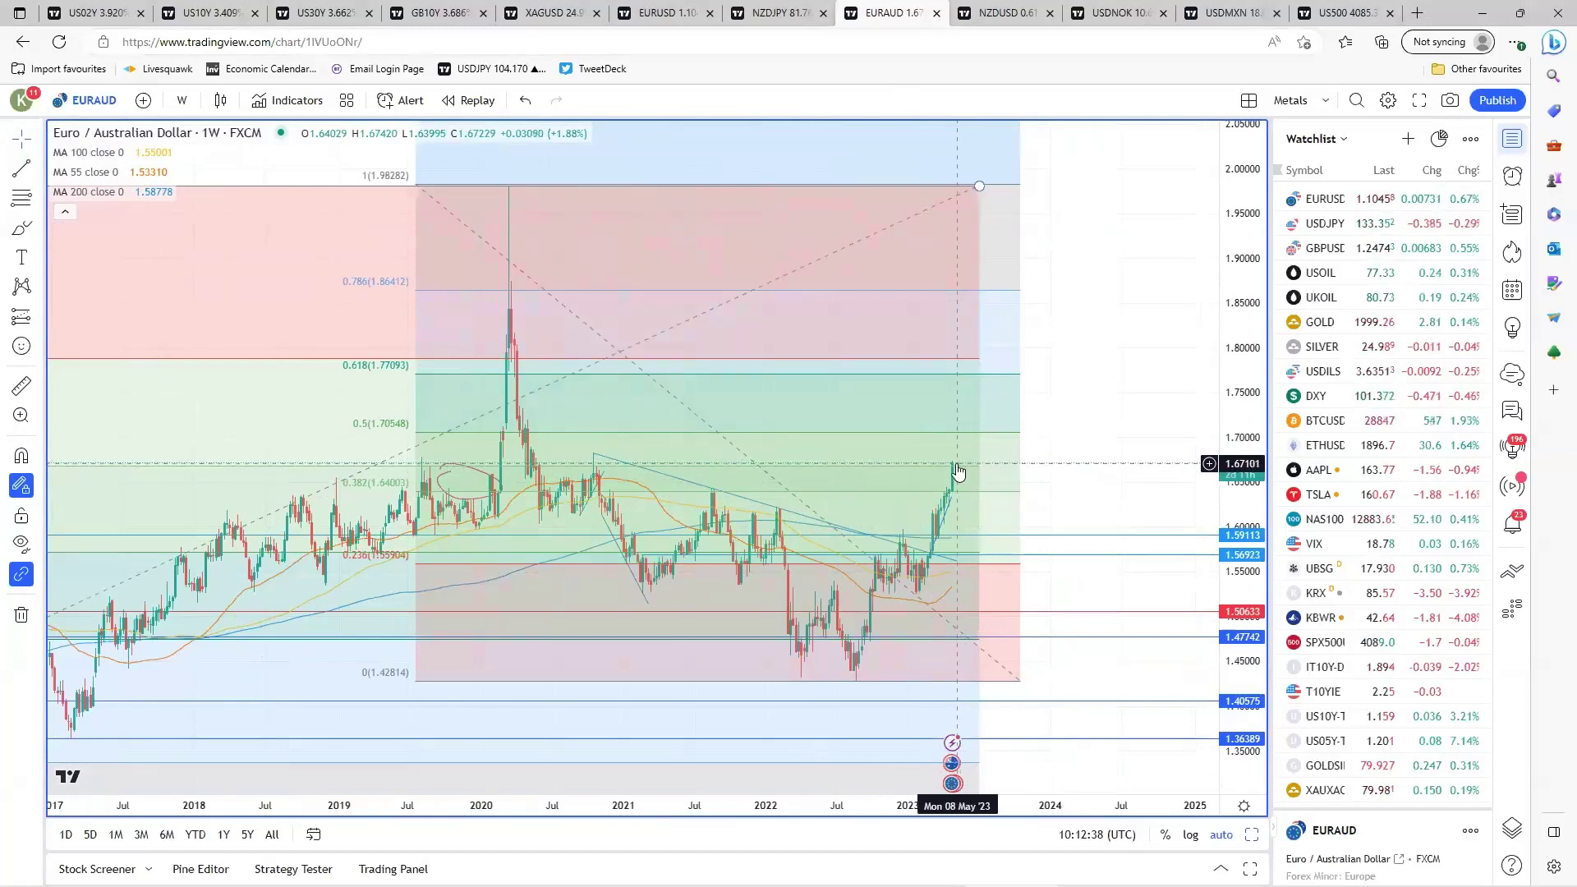
pyautogui.hscroll(5, 971, 557)
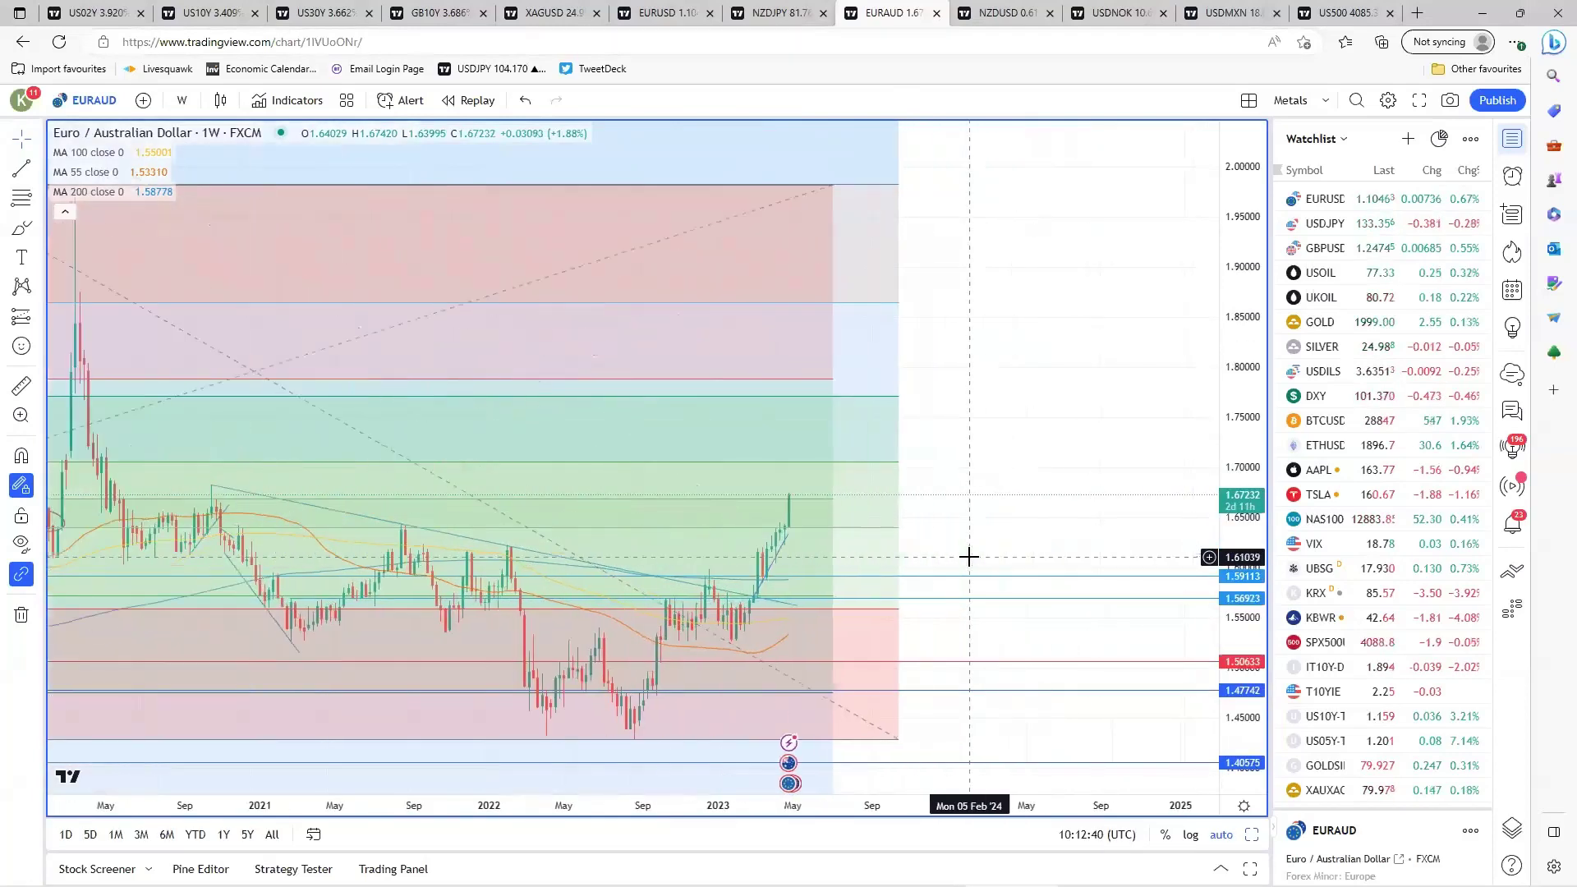
pyautogui.hscroll(-6, 969, 556)
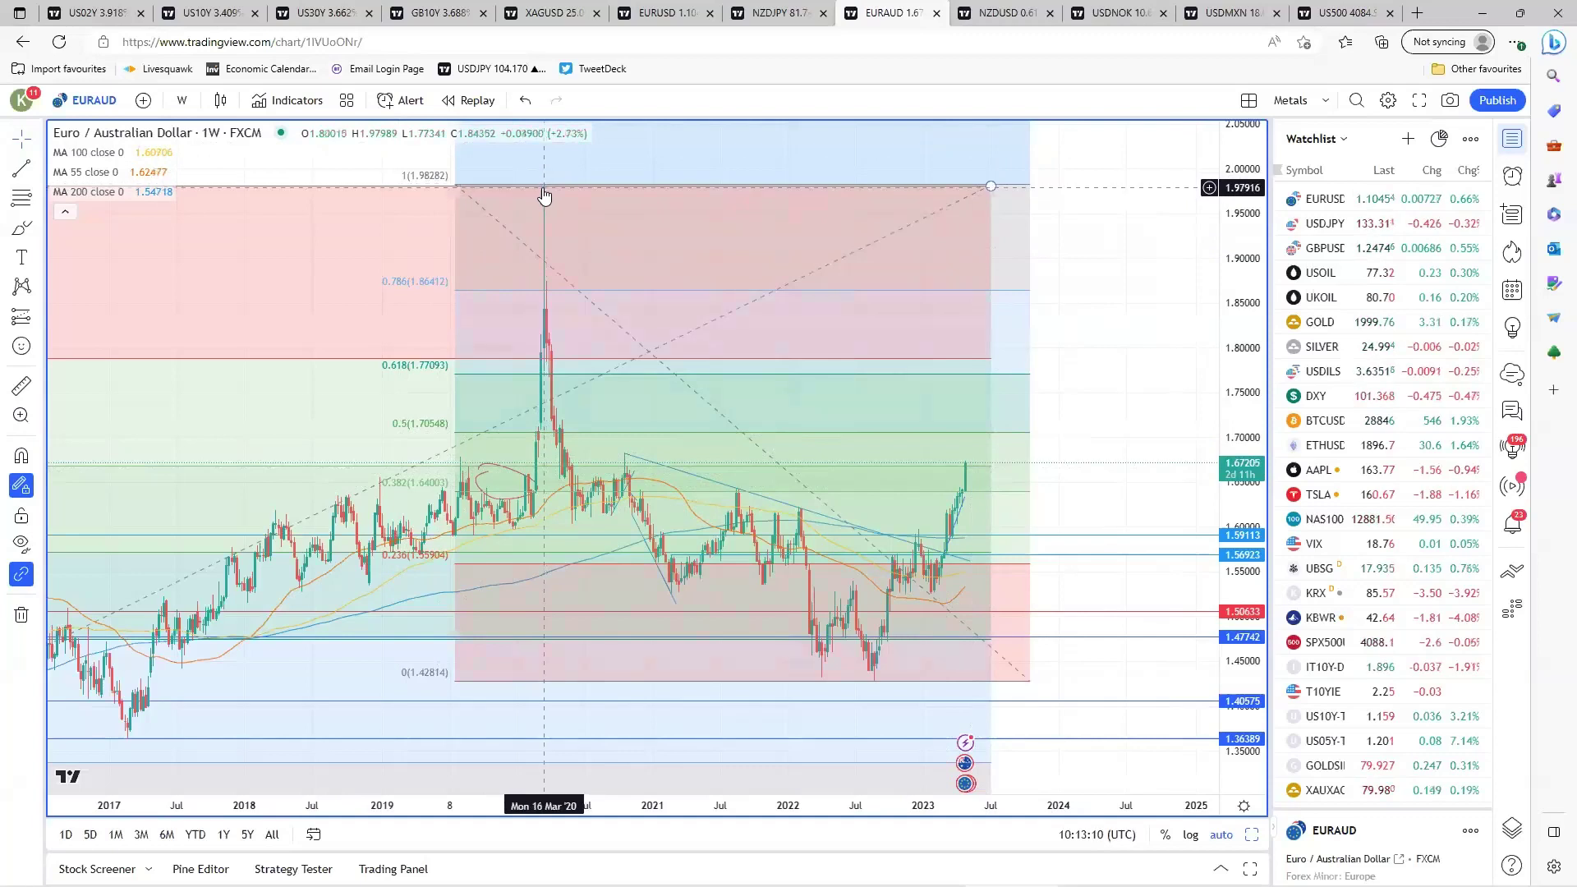
# Move the Fibonacci's top anchor one week earlier to 15 Jul '19 at 1.98099.
pyautogui.click(453, 185)
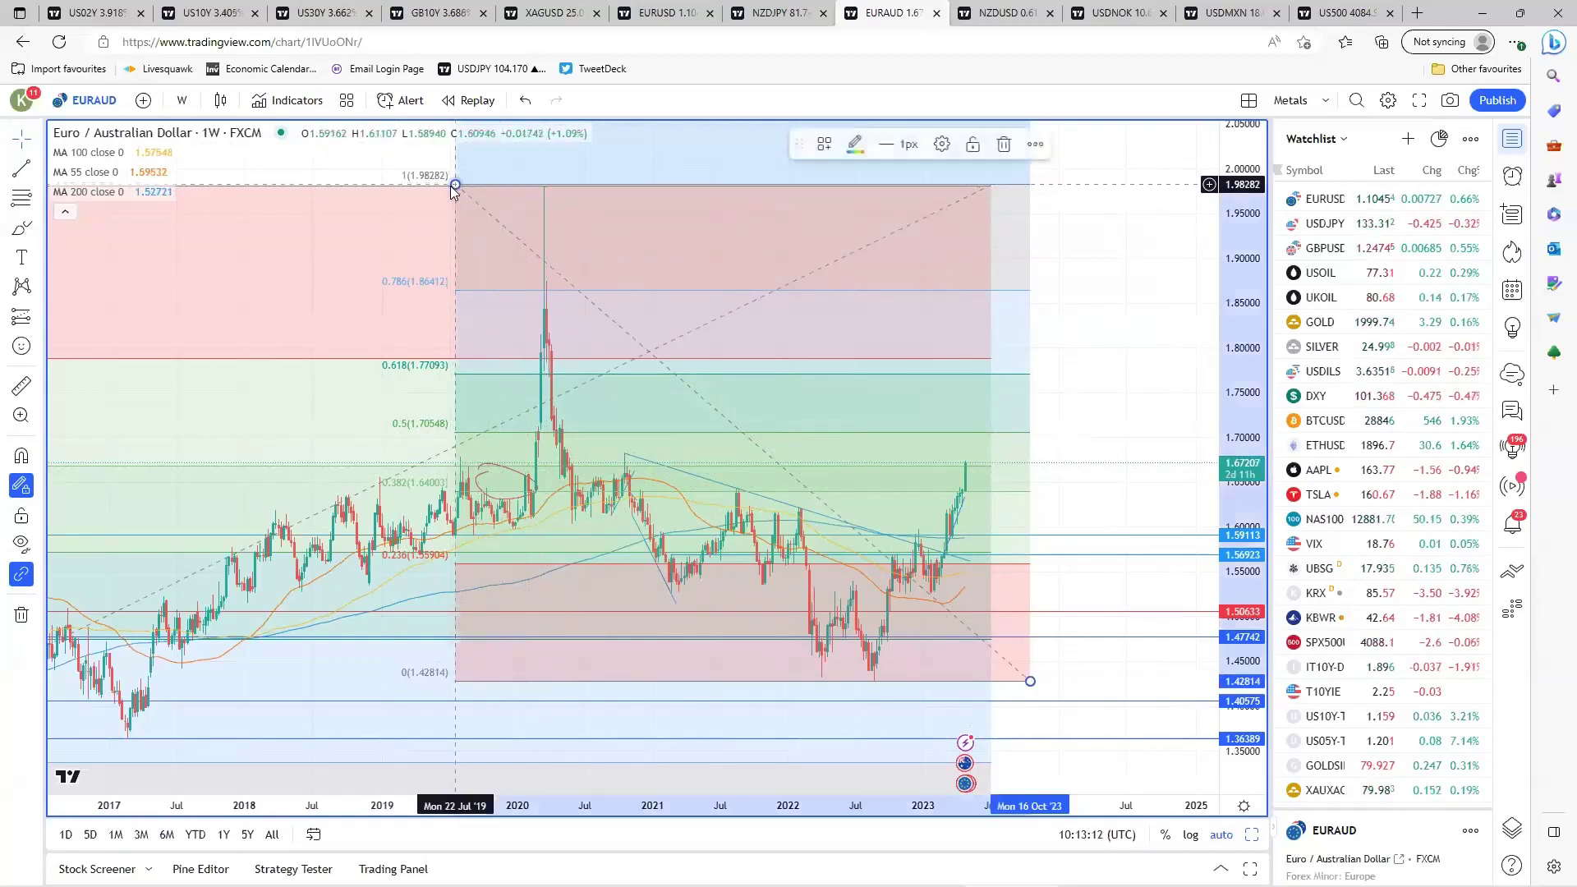
pyautogui.moveTo(451, 185); pyautogui.dragTo(451, 185)
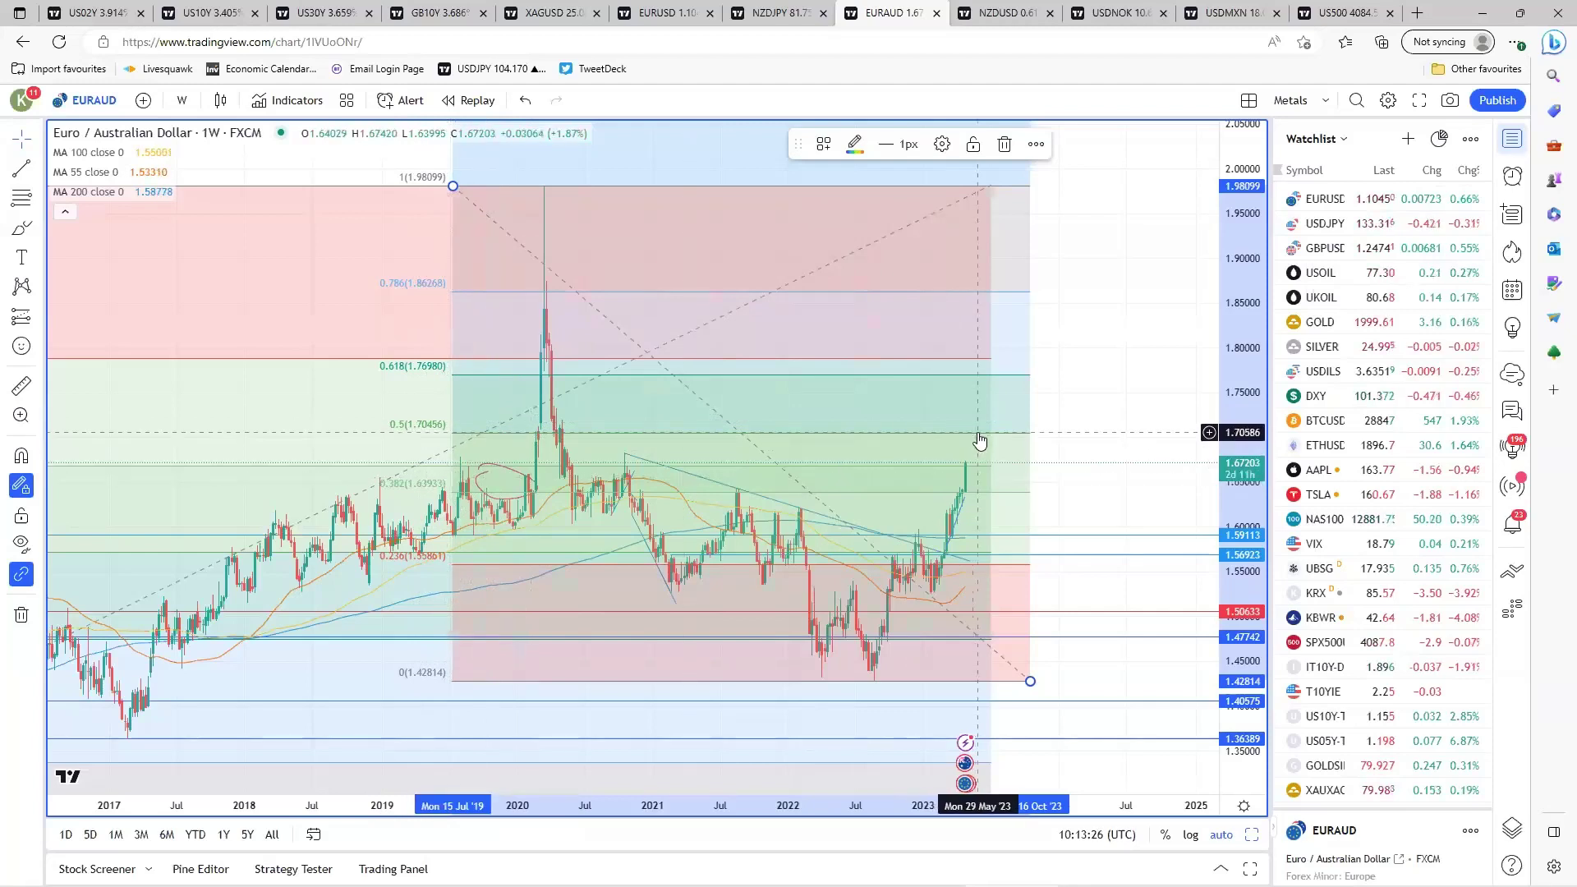
pyautogui.click(1154, 436)
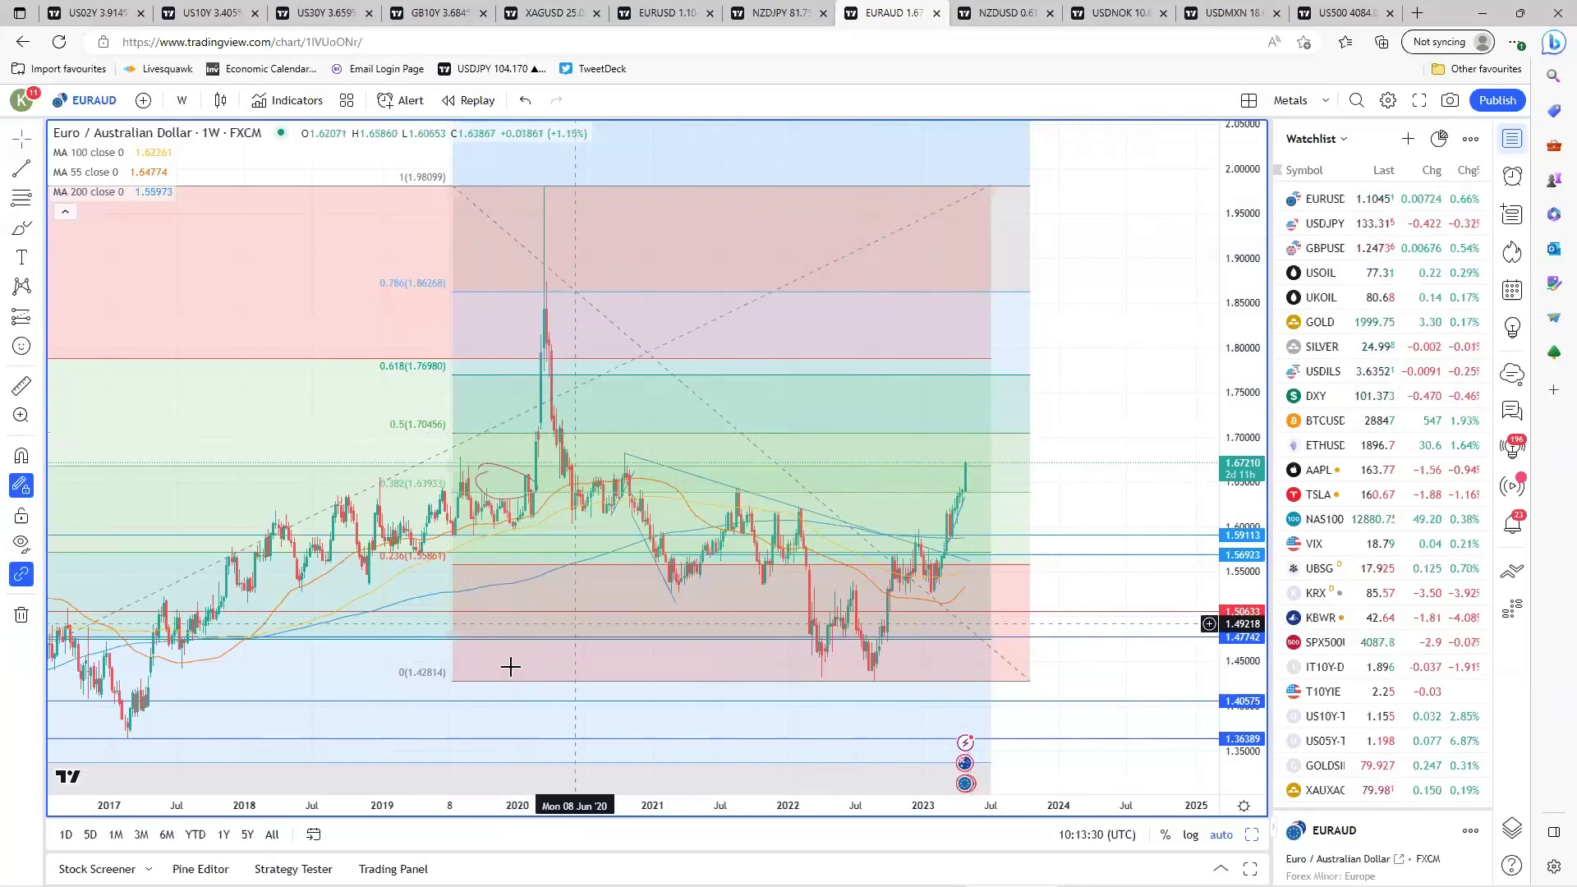
# Return to four charts, open the USDNOK layout and review EUR/NOK enlarged before restoring.
pyautogui.moveTo(617, 757)
pyautogui.hotkey('ctrl', 'Tab')
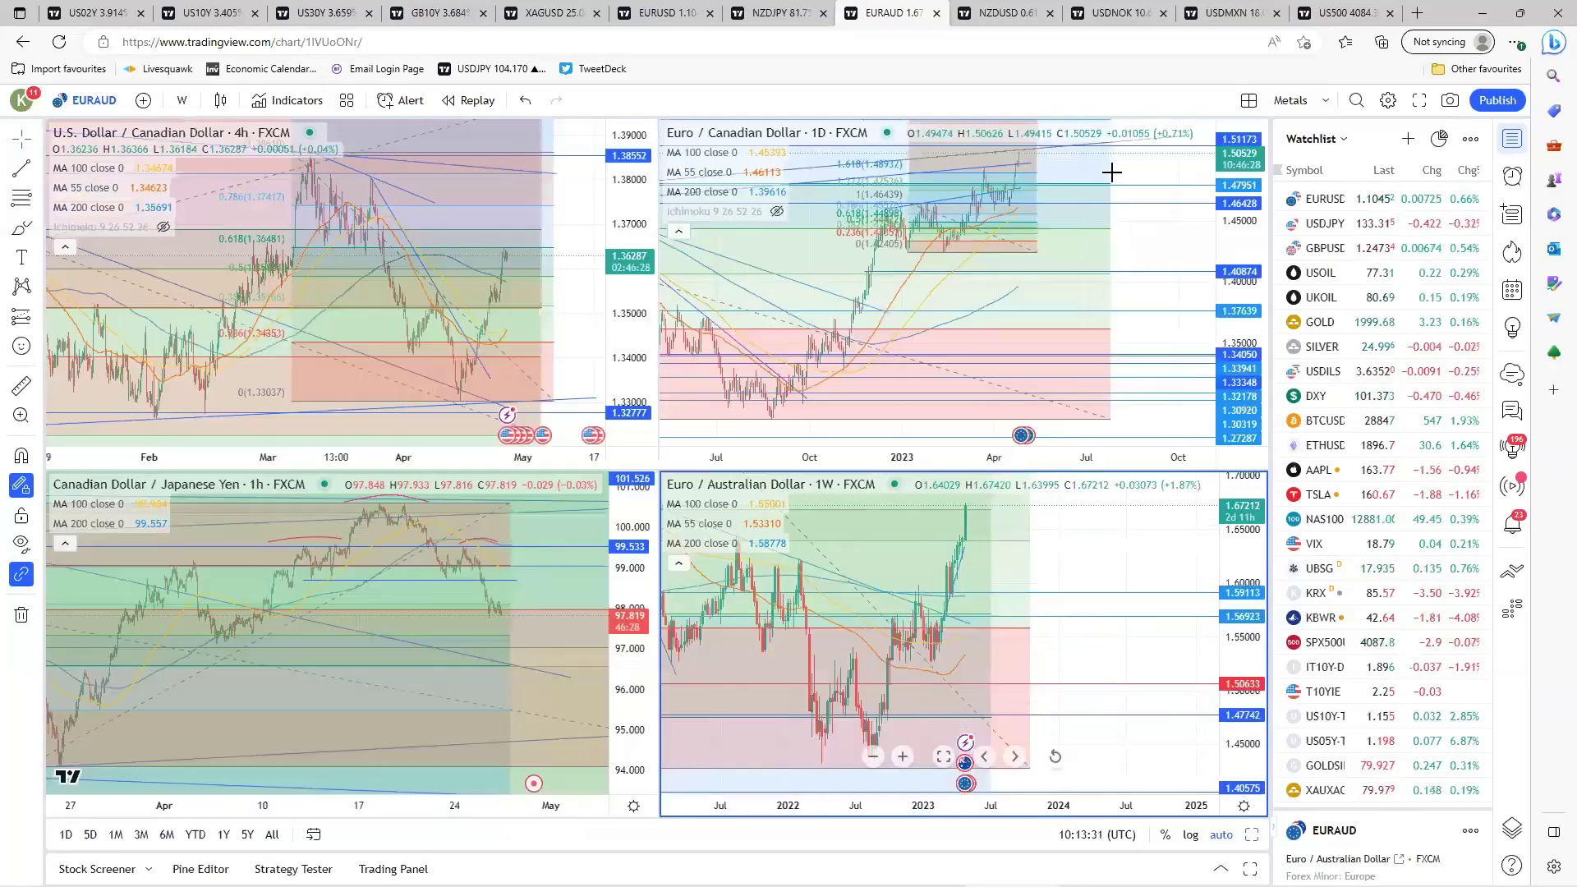
pyautogui.click(1123, 16)
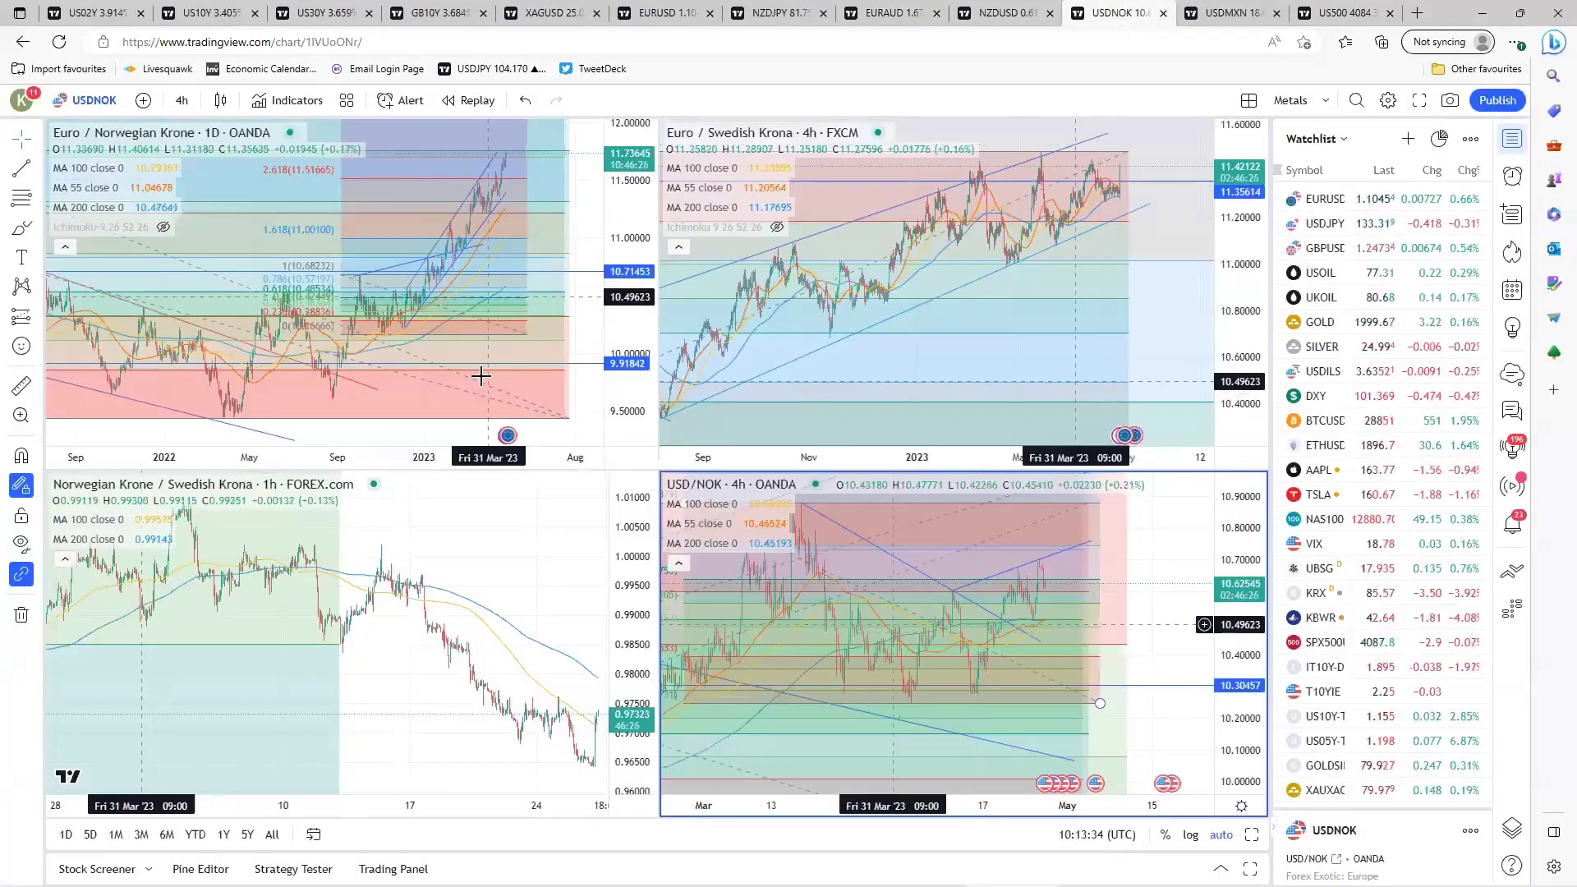
pyautogui.click(458, 447)
pyautogui.hotkey('alt', 'Return')
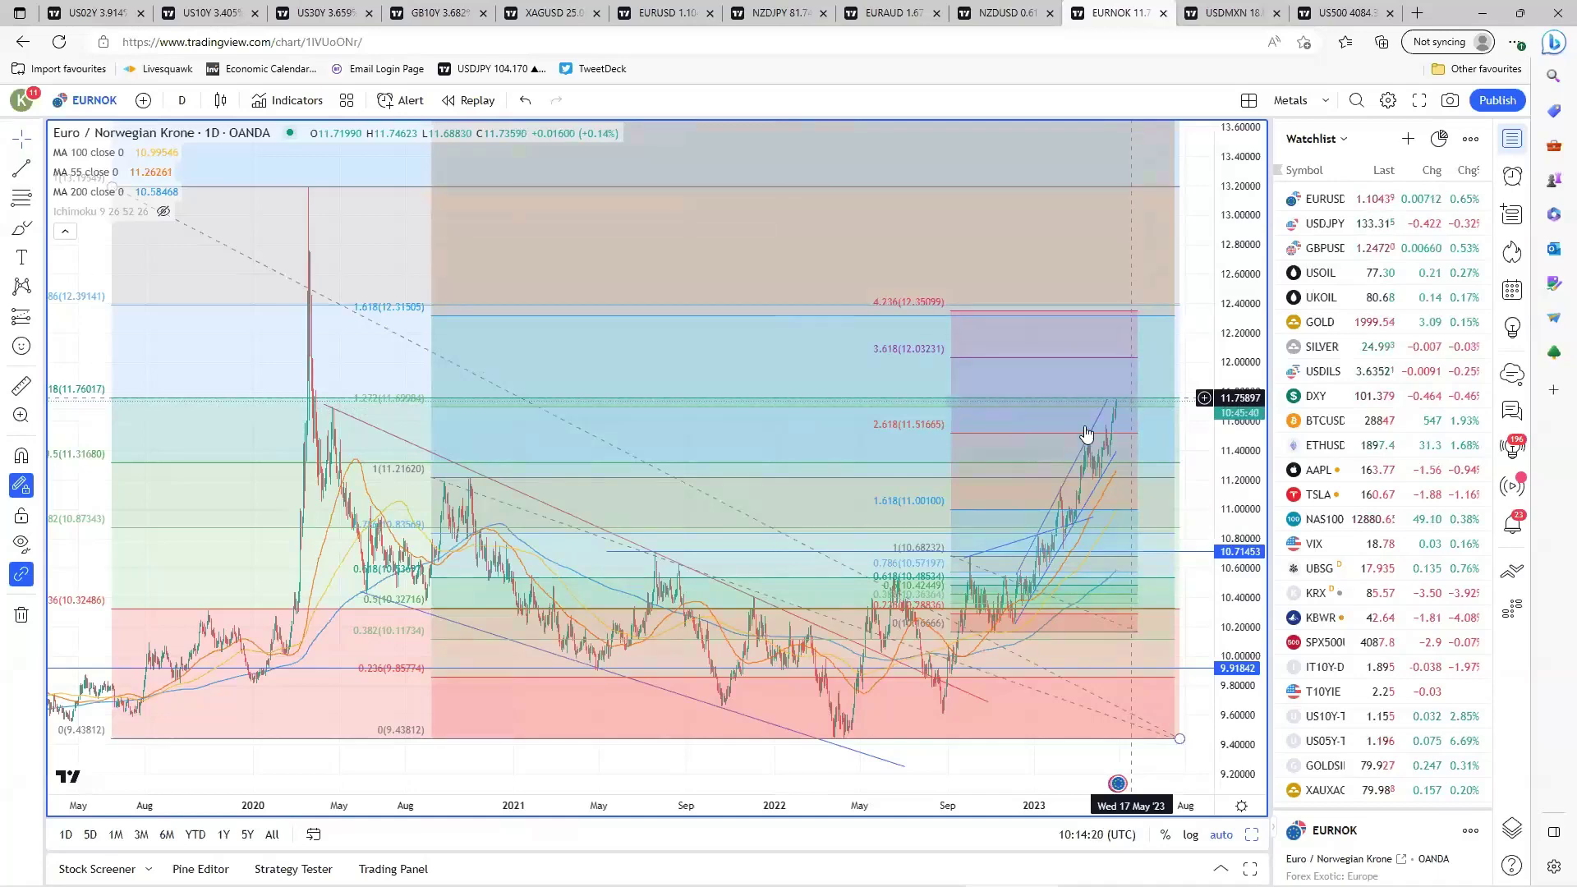
pyautogui.click(636, 757)
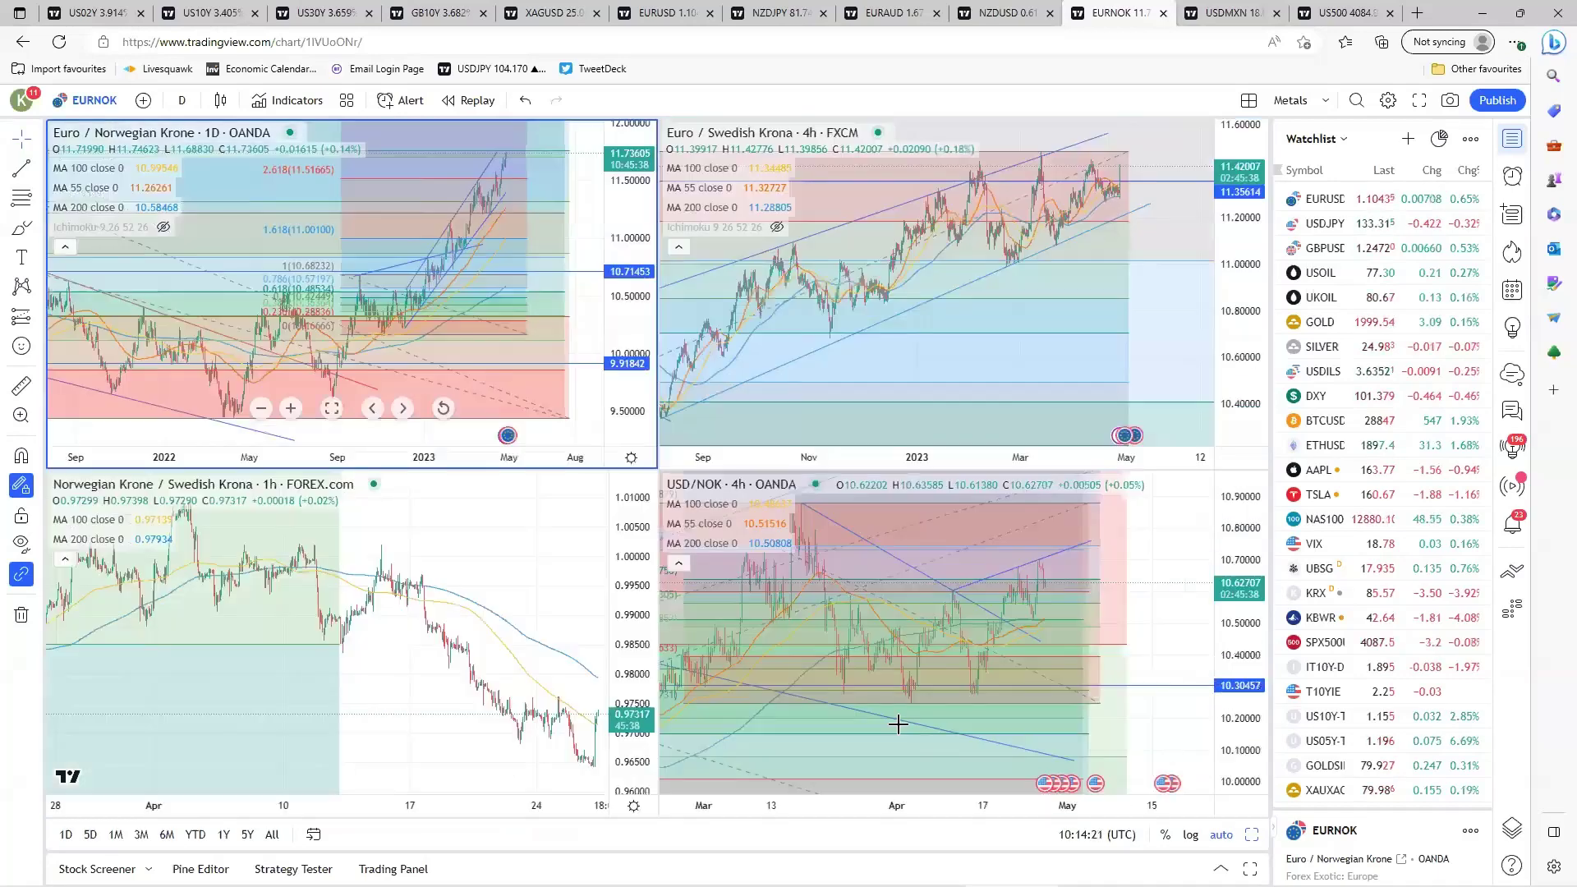
# Enlarge and zoom into the USD/NOK 4h chart, then restore the four-chart grid.
pyautogui.click(943, 753)
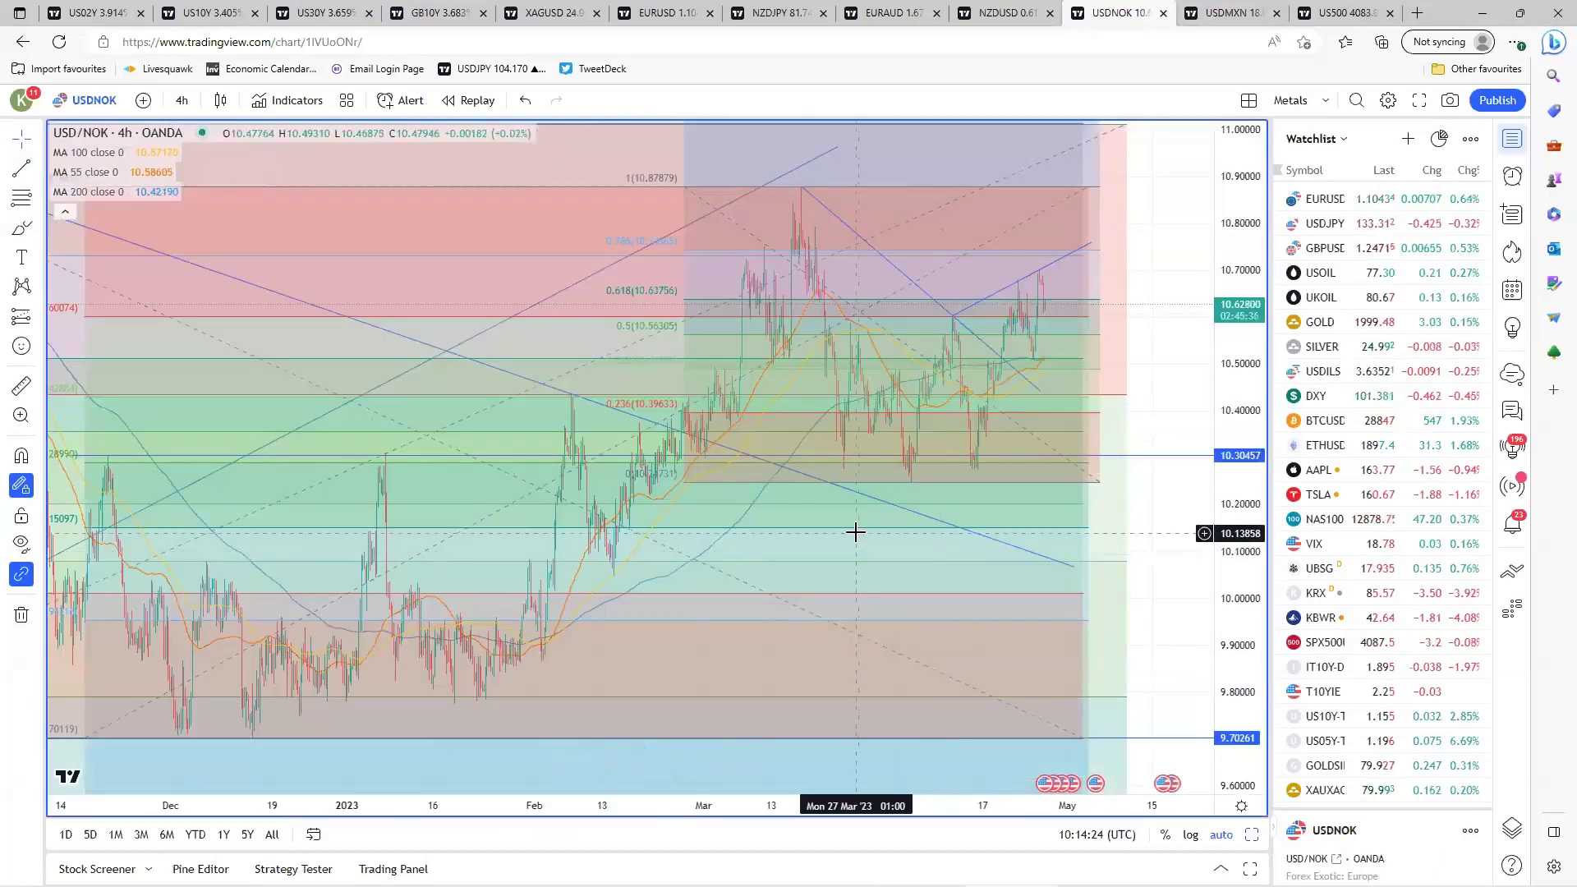
pyautogui.scroll(2, 855, 532)
pyautogui.scroll(3, 855, 532)
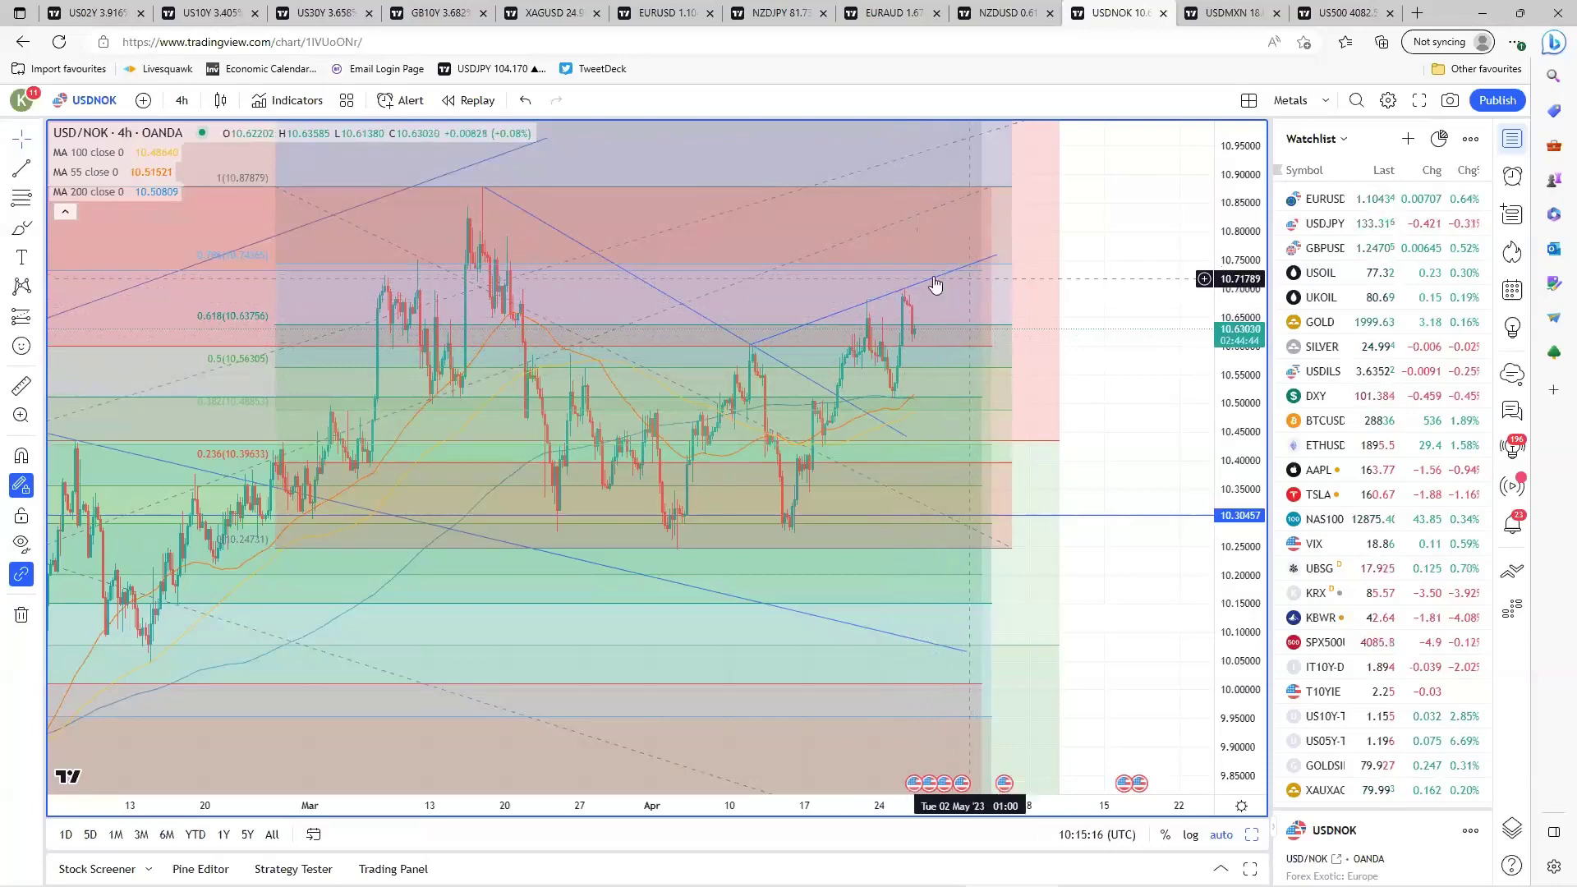
pyautogui.moveTo(633, 723)
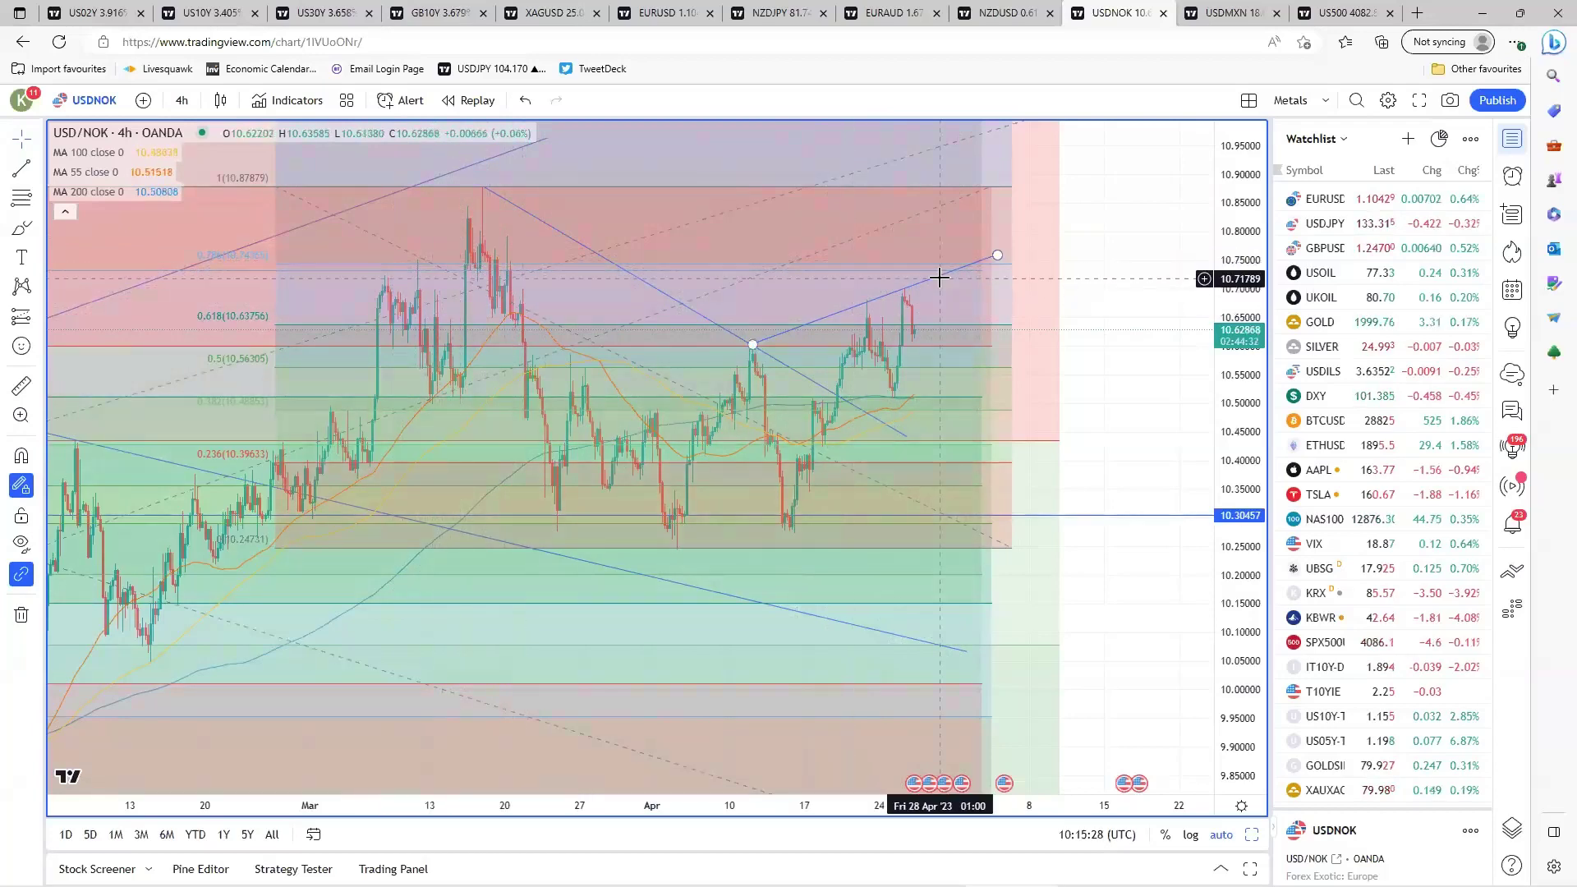
pyautogui.moveTo(639, 765)
pyautogui.hotkey('alt', 'Return')
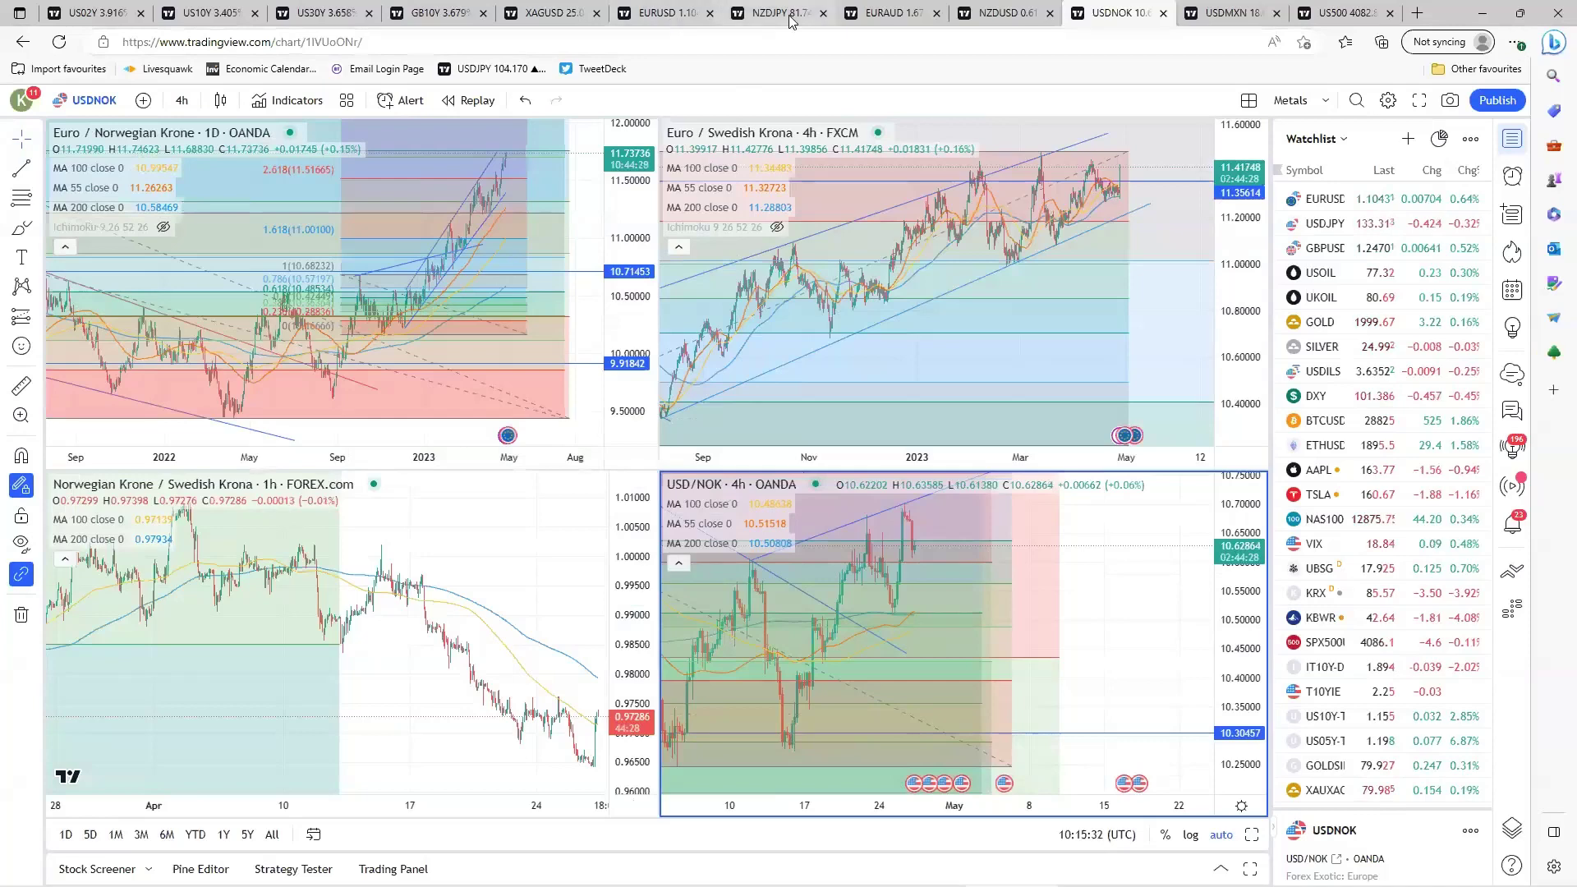
# Enlarge GBP/USD and extend its rising and descending trendlines further right.
pyautogui.click(661, 12)
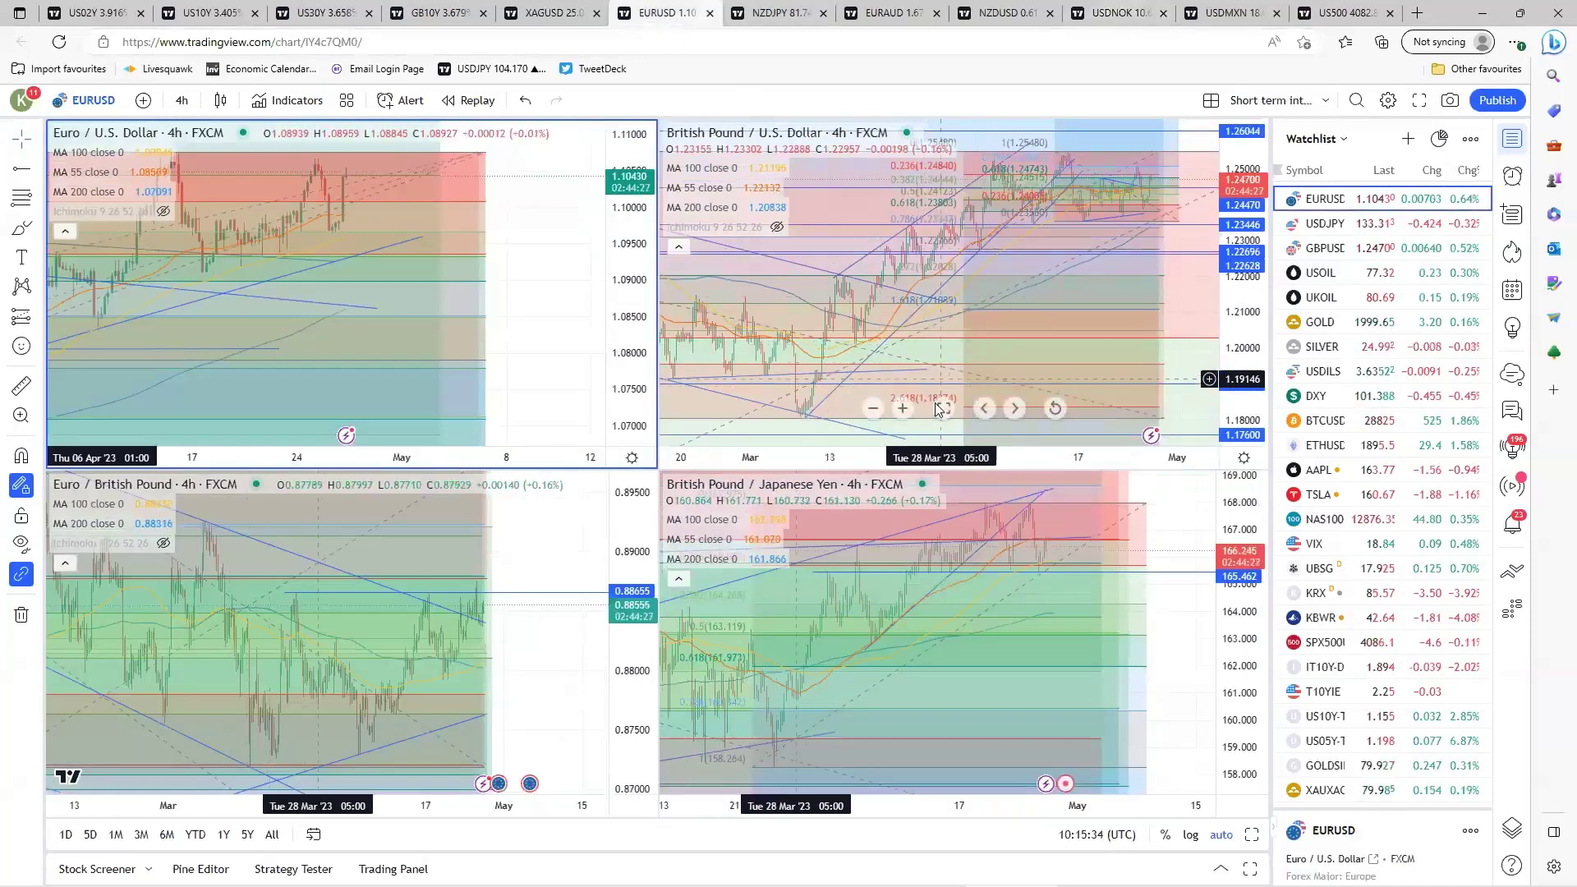
pyautogui.hotkey('alt', 'Return')
pyautogui.scroll(5, 682, 672)
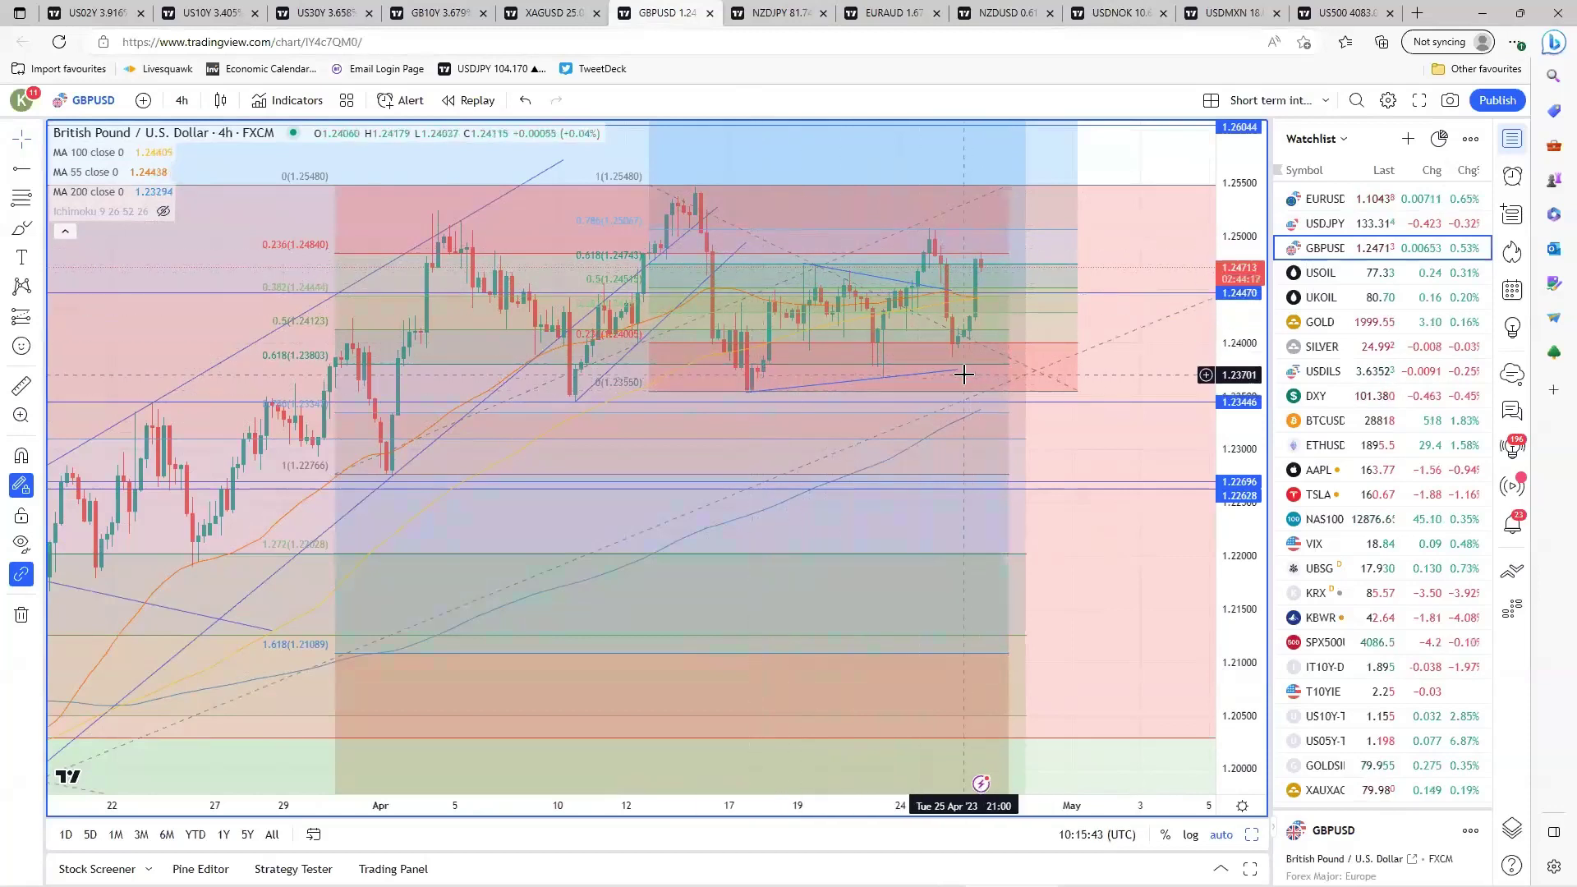
pyautogui.moveTo(956, 369); pyautogui.dragTo(1025, 362)
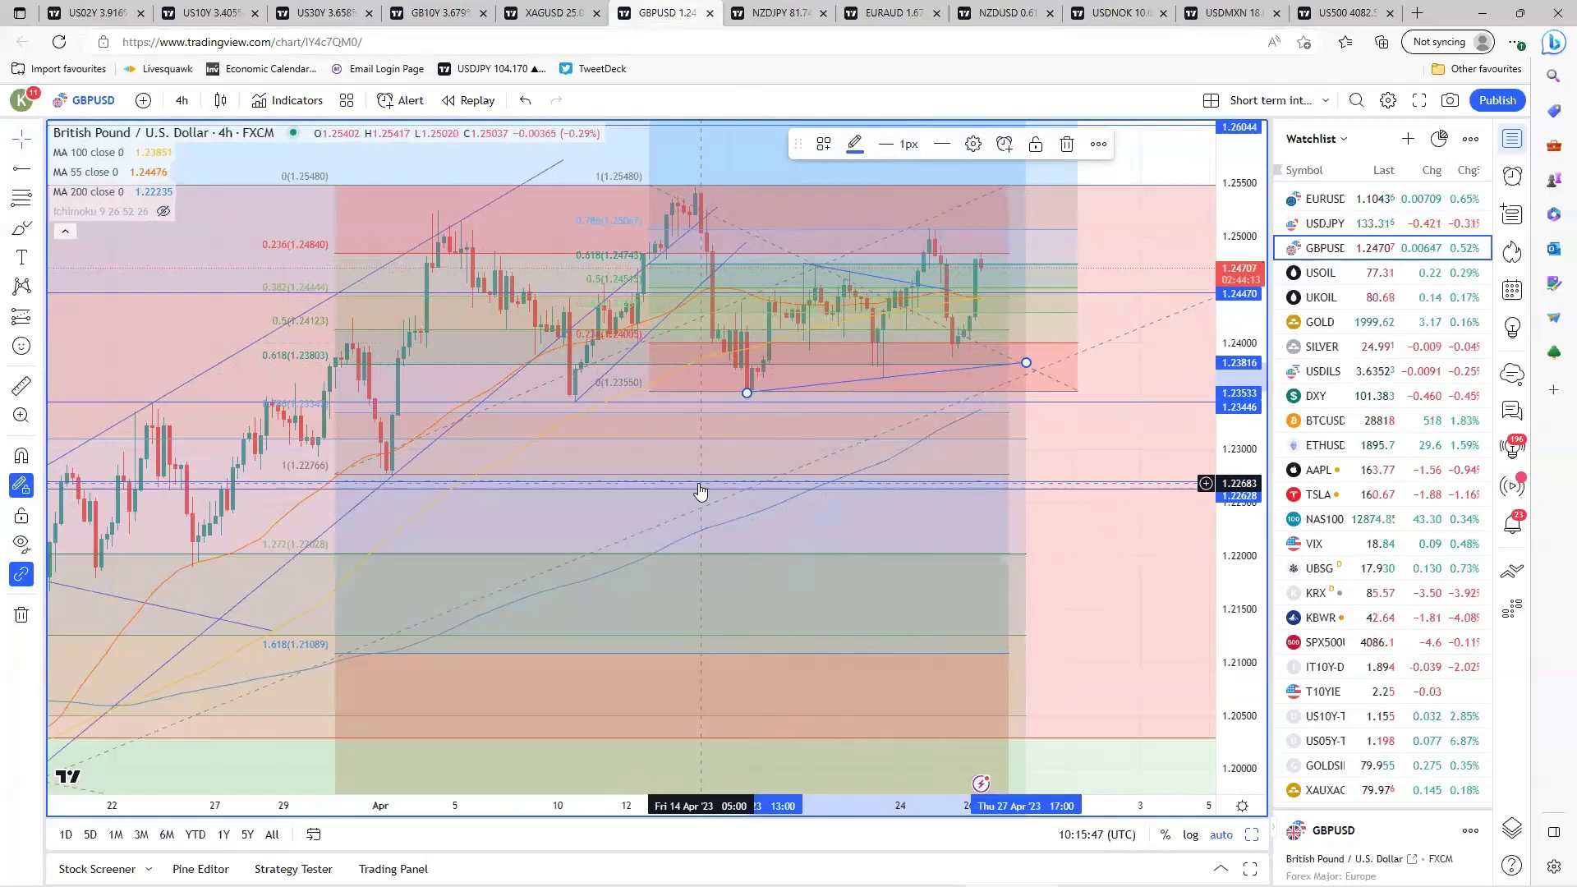
pyautogui.click(984, 308)
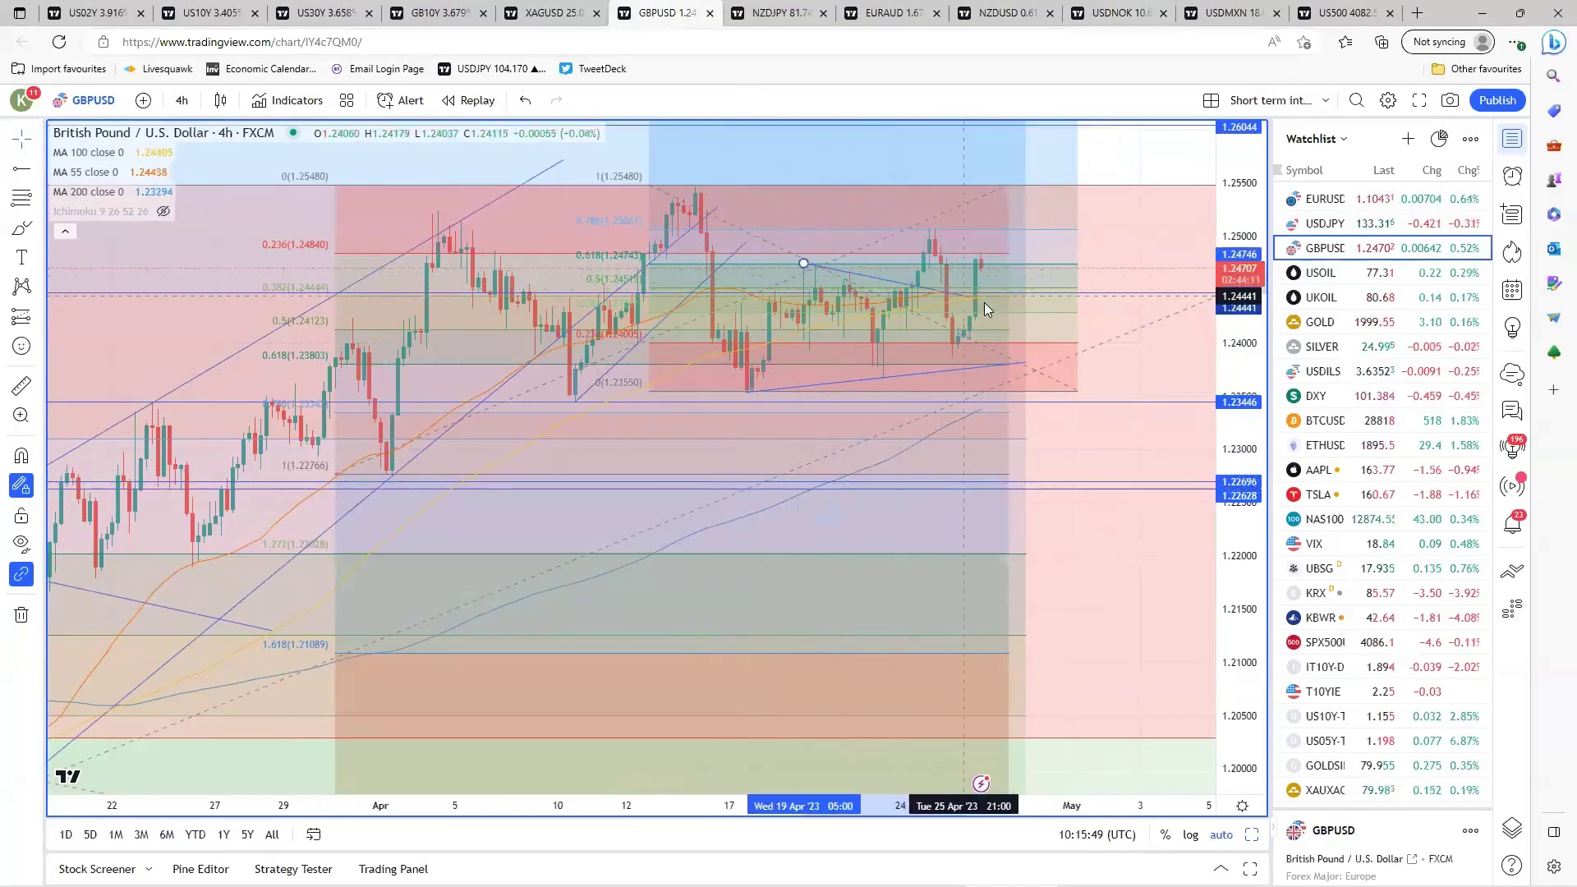
pyautogui.moveTo(984, 306); pyautogui.dragTo(1043, 304)
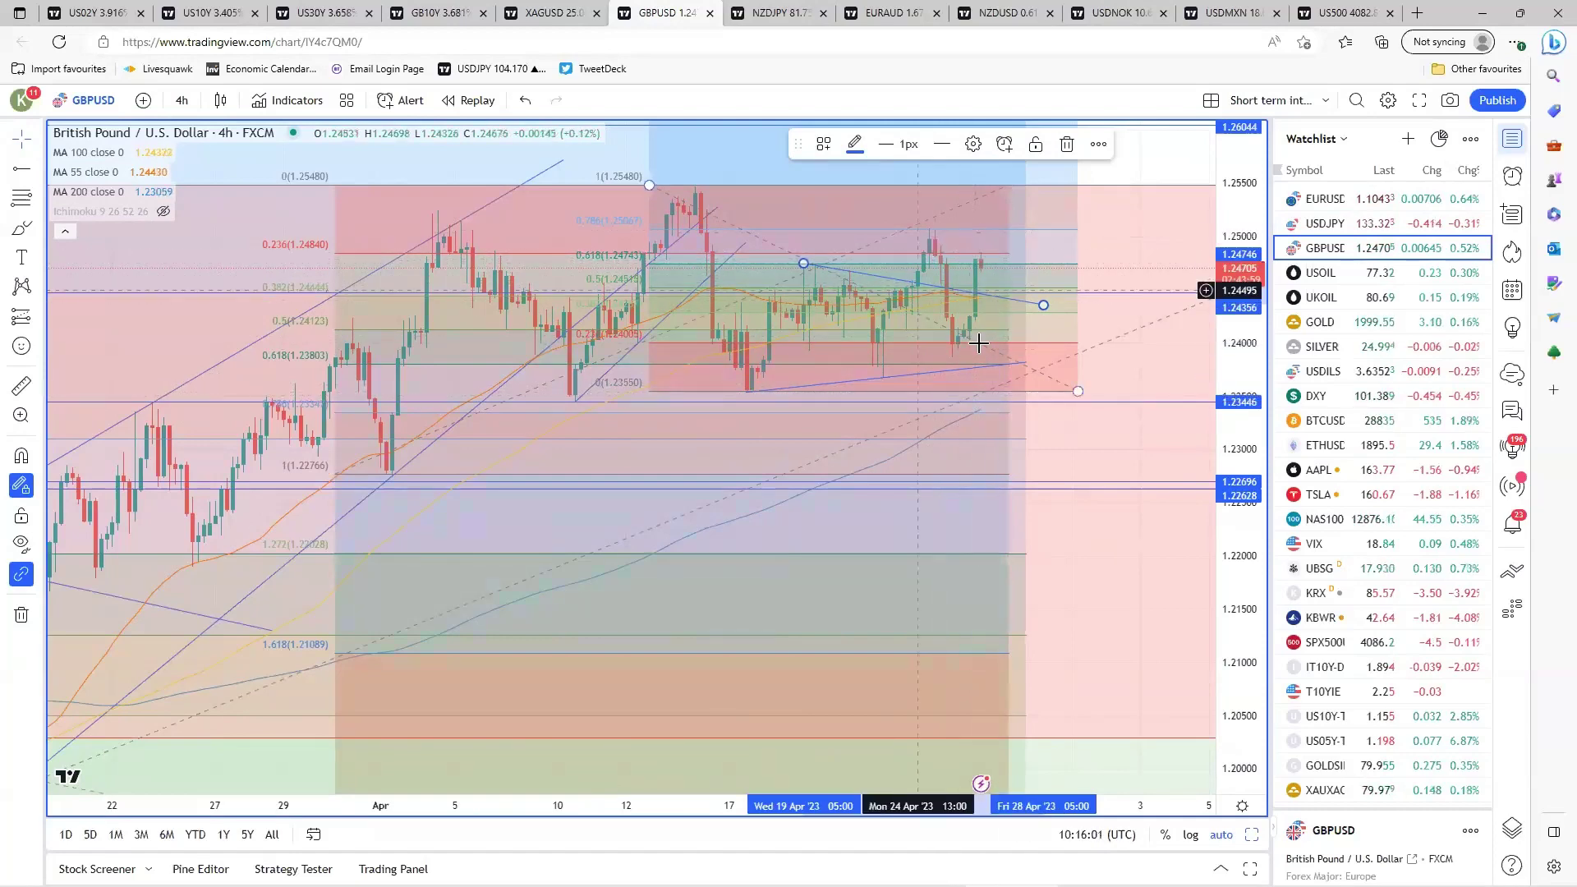
# Set GBP/USD to the 1-hour interval, then restore the four-chart layout.
pyautogui.click(181, 100)
pyautogui.click(211, 366)
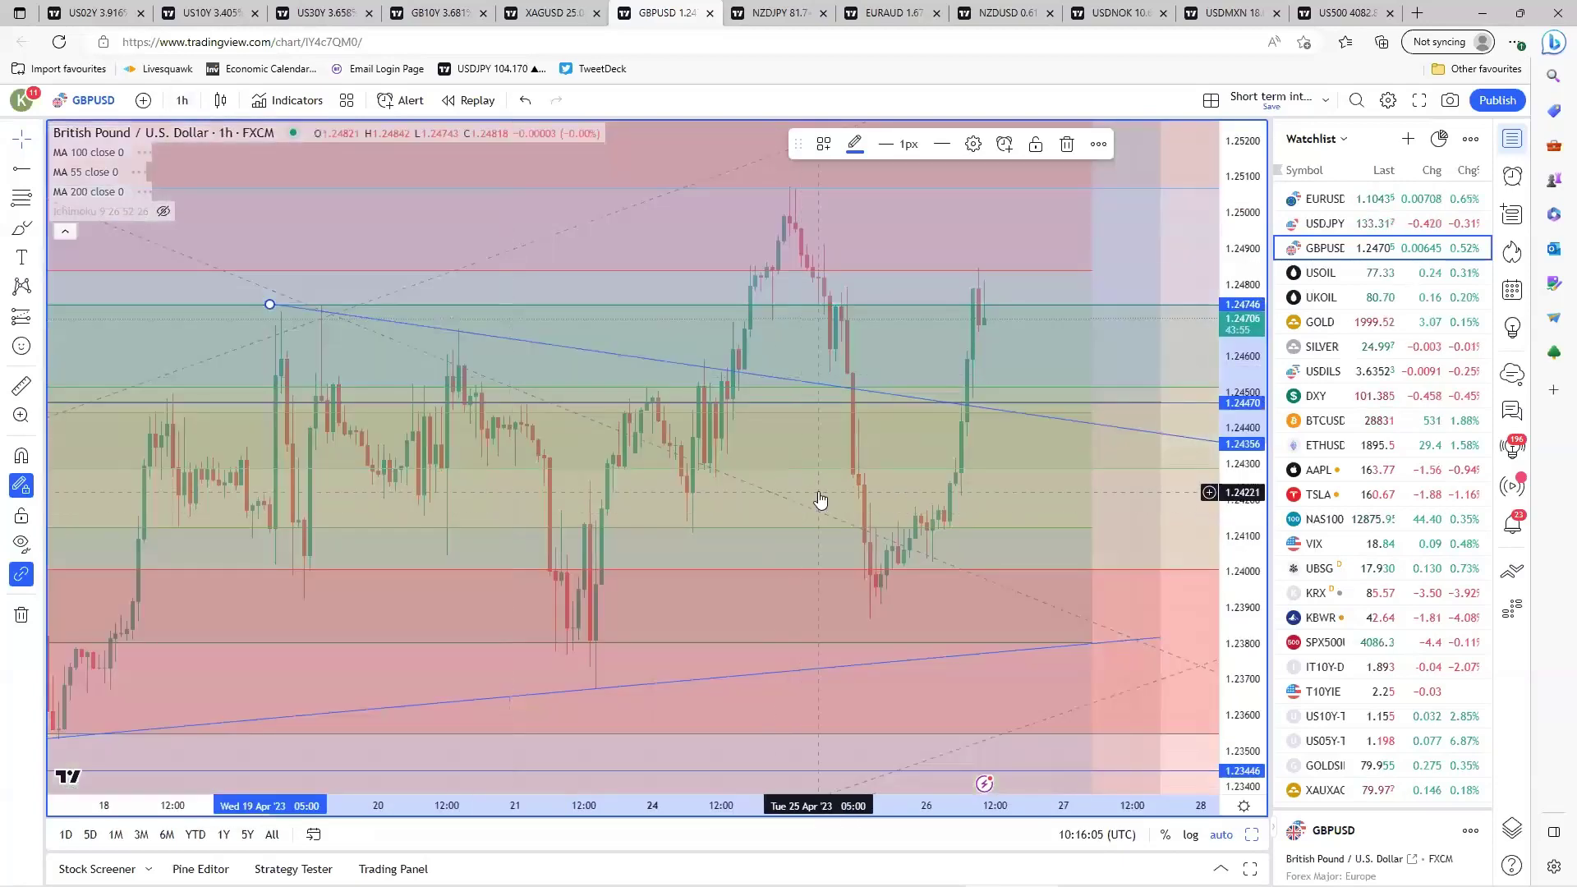
pyautogui.scroll(-5, 817, 491)
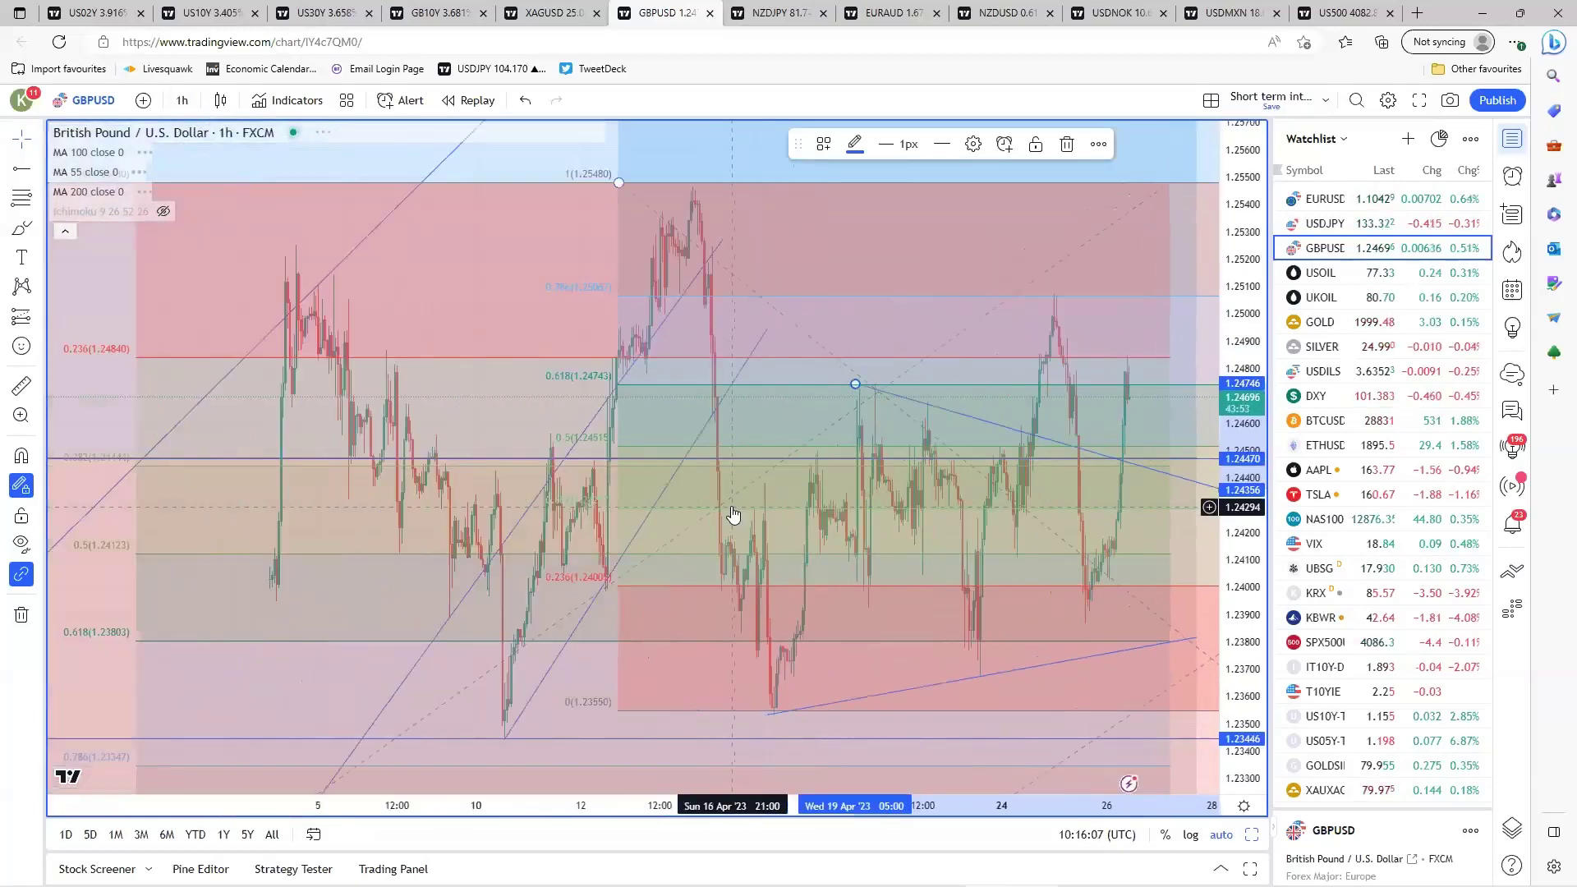
pyautogui.scroll(-3, 731, 509)
pyautogui.scroll(4, 747, 498)
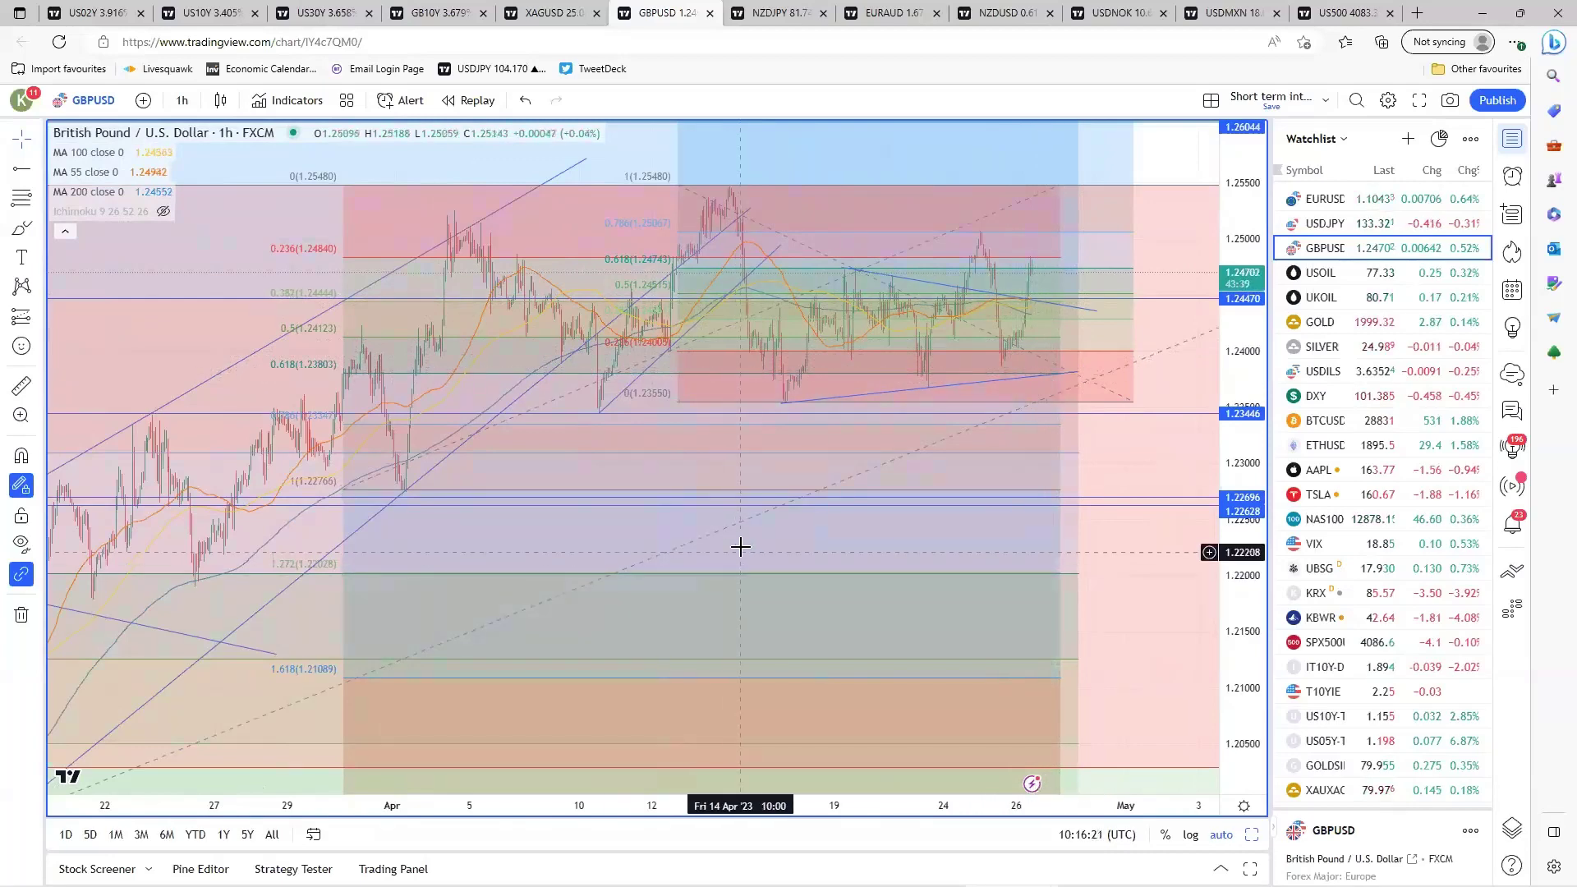
pyautogui.scroll(-3, 717, 599)
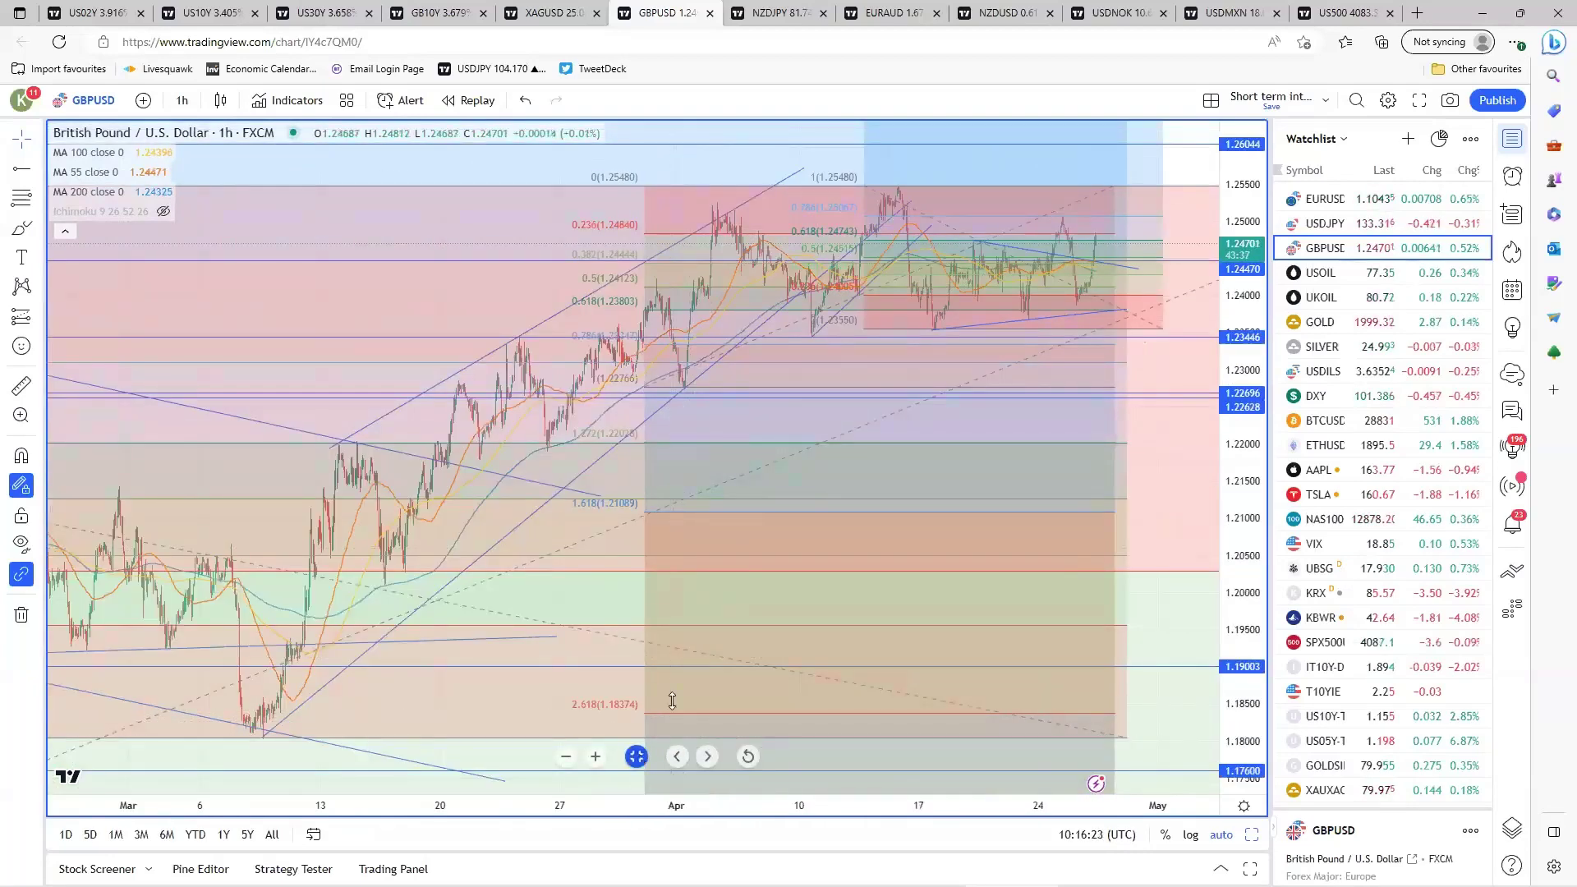
pyautogui.hotkey('alt', 'Return')
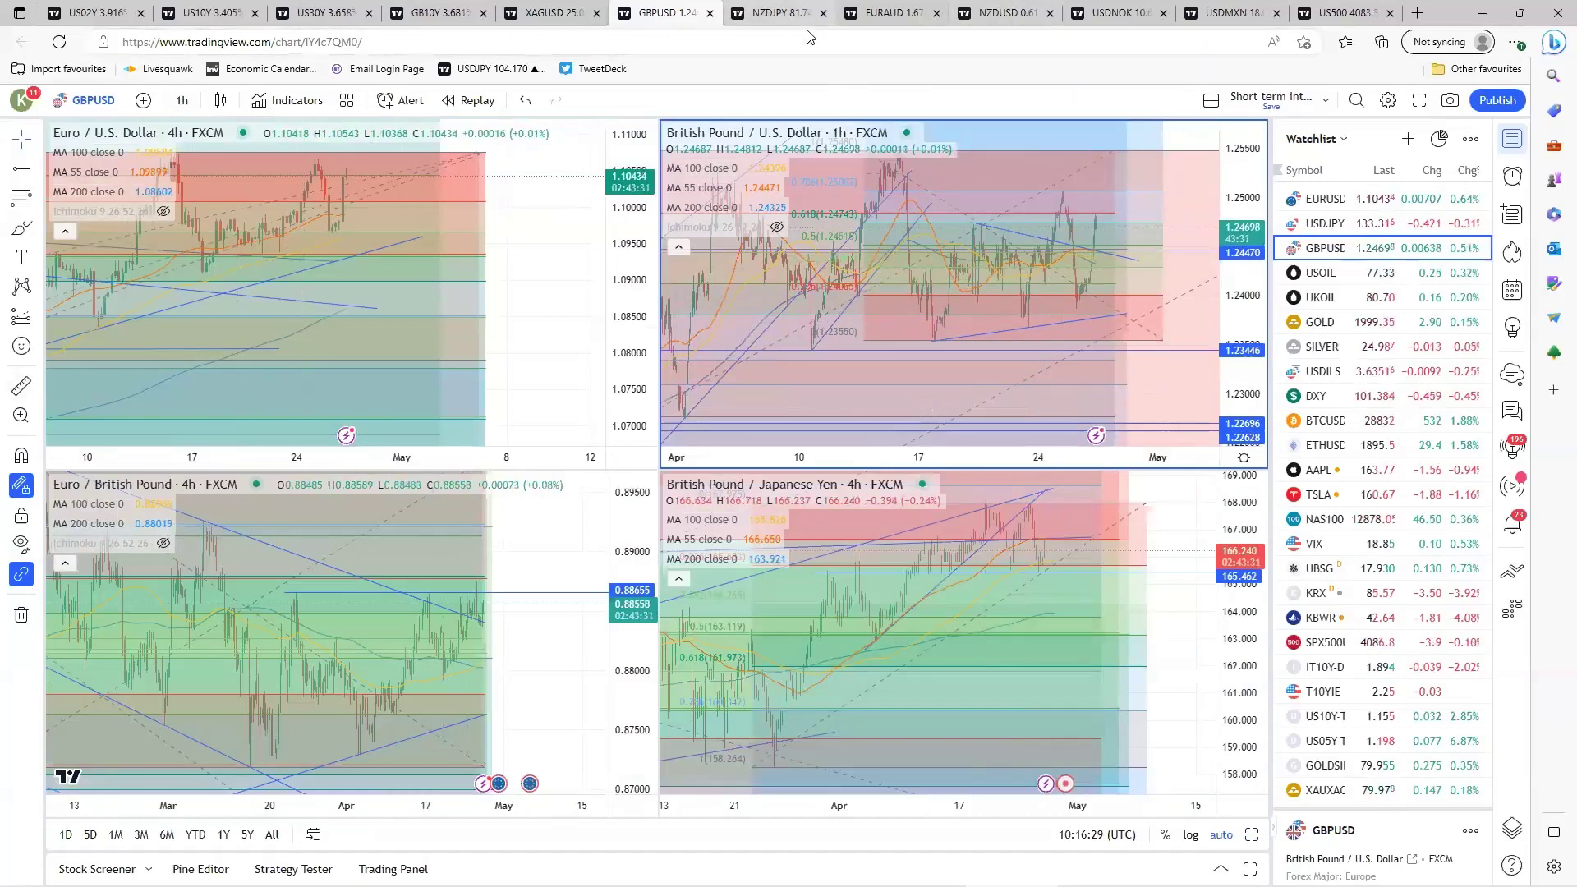
# Move to the yen-cross layout, enlarge the AUD/JPY 4h chart, then restore the grid.
pyautogui.hotkey('ctrl', 'Tab')
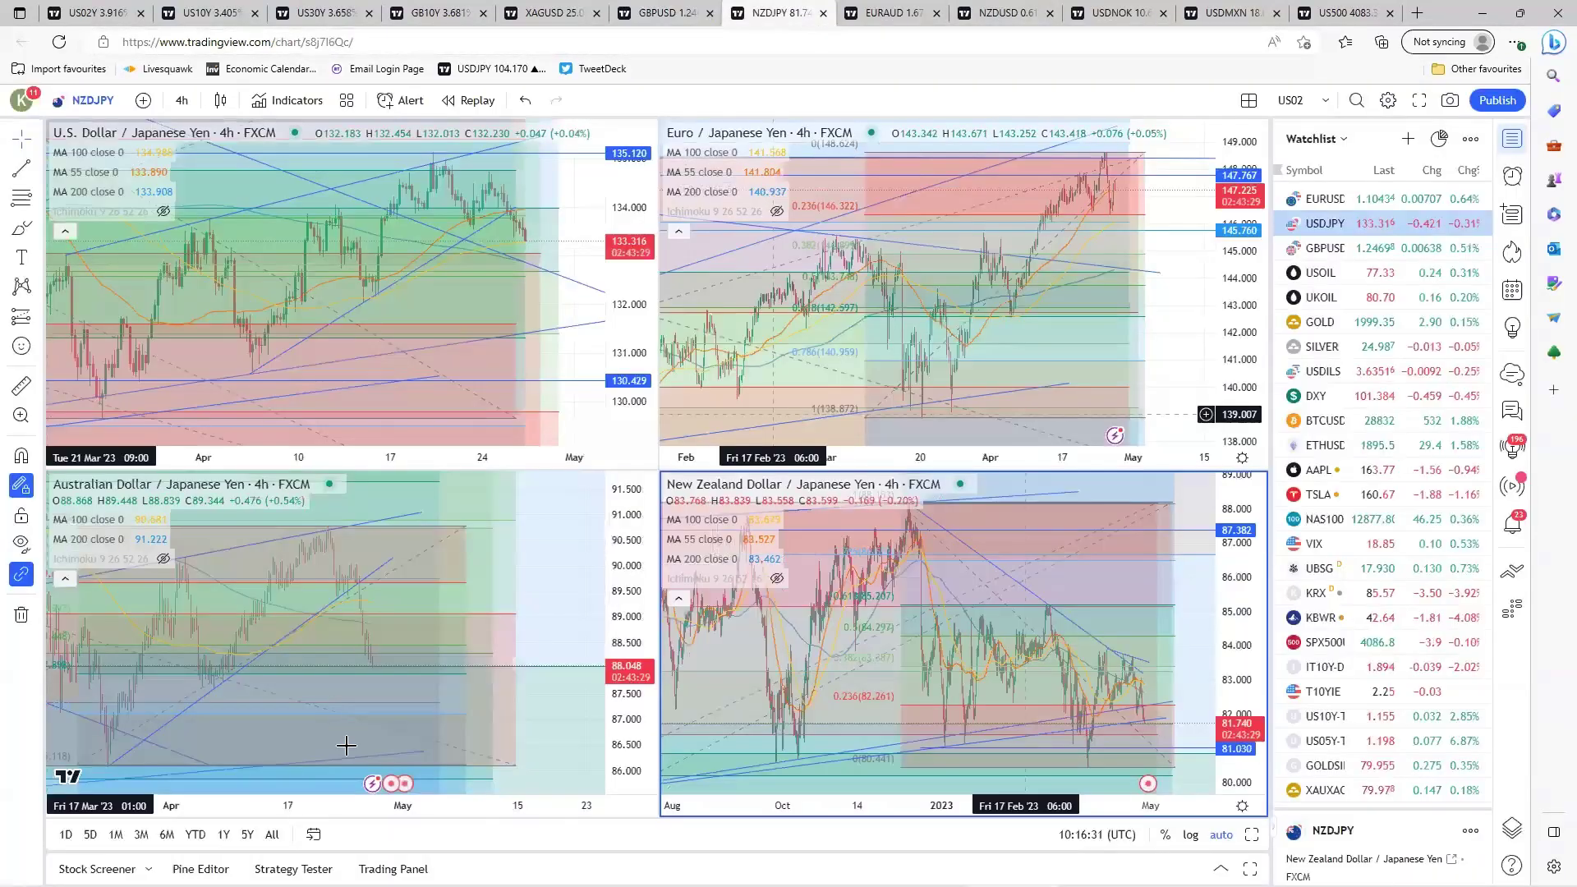
pyautogui.click(317, 749)
pyautogui.click(329, 756)
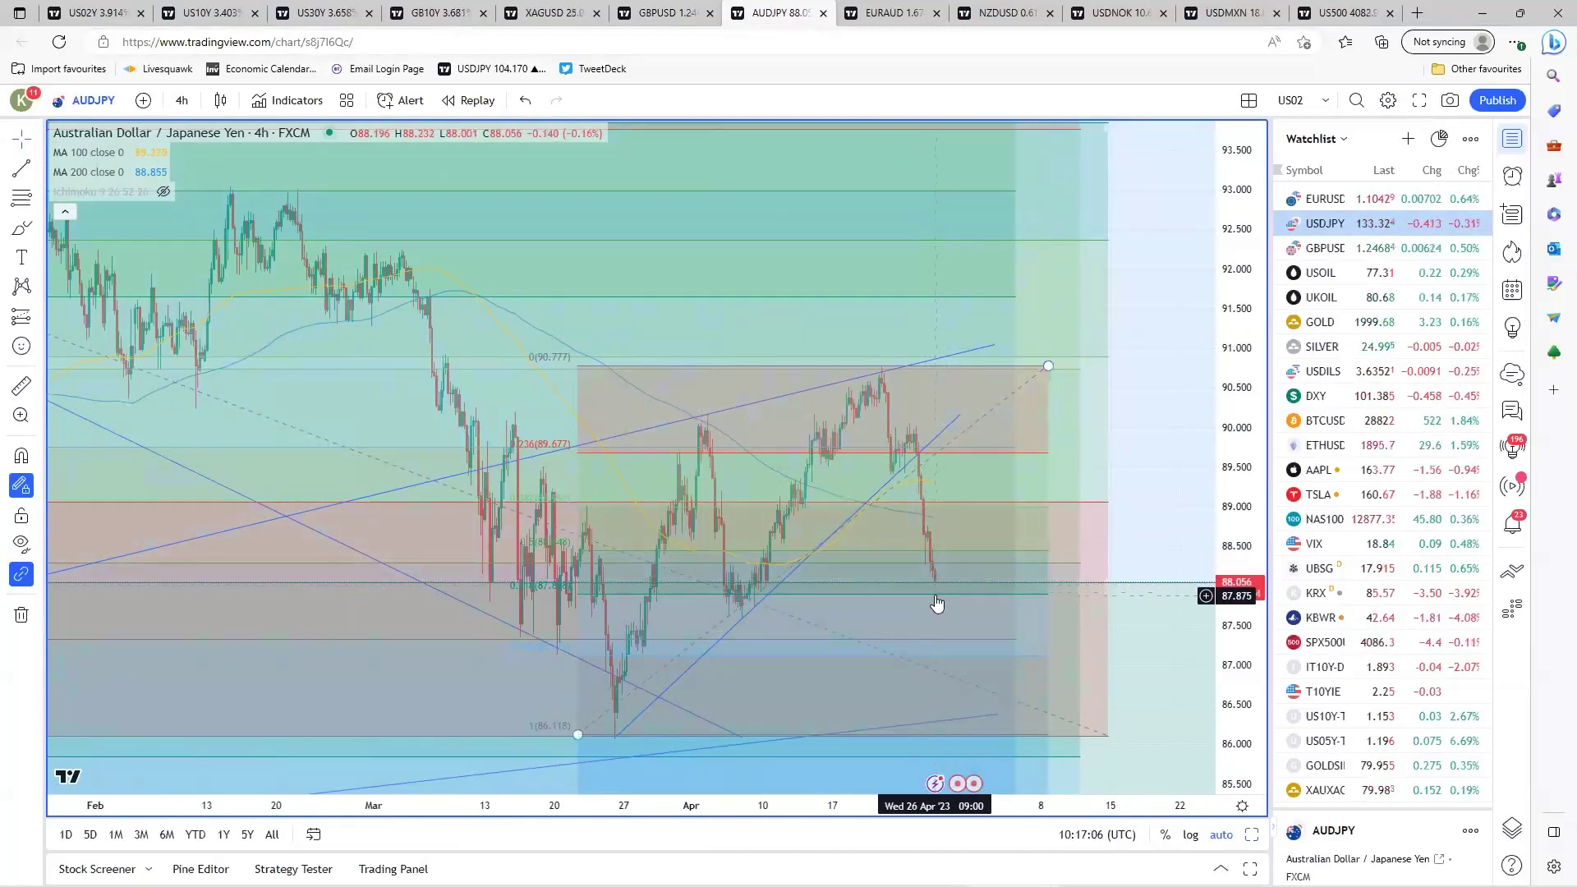
pyautogui.moveTo(608, 754)
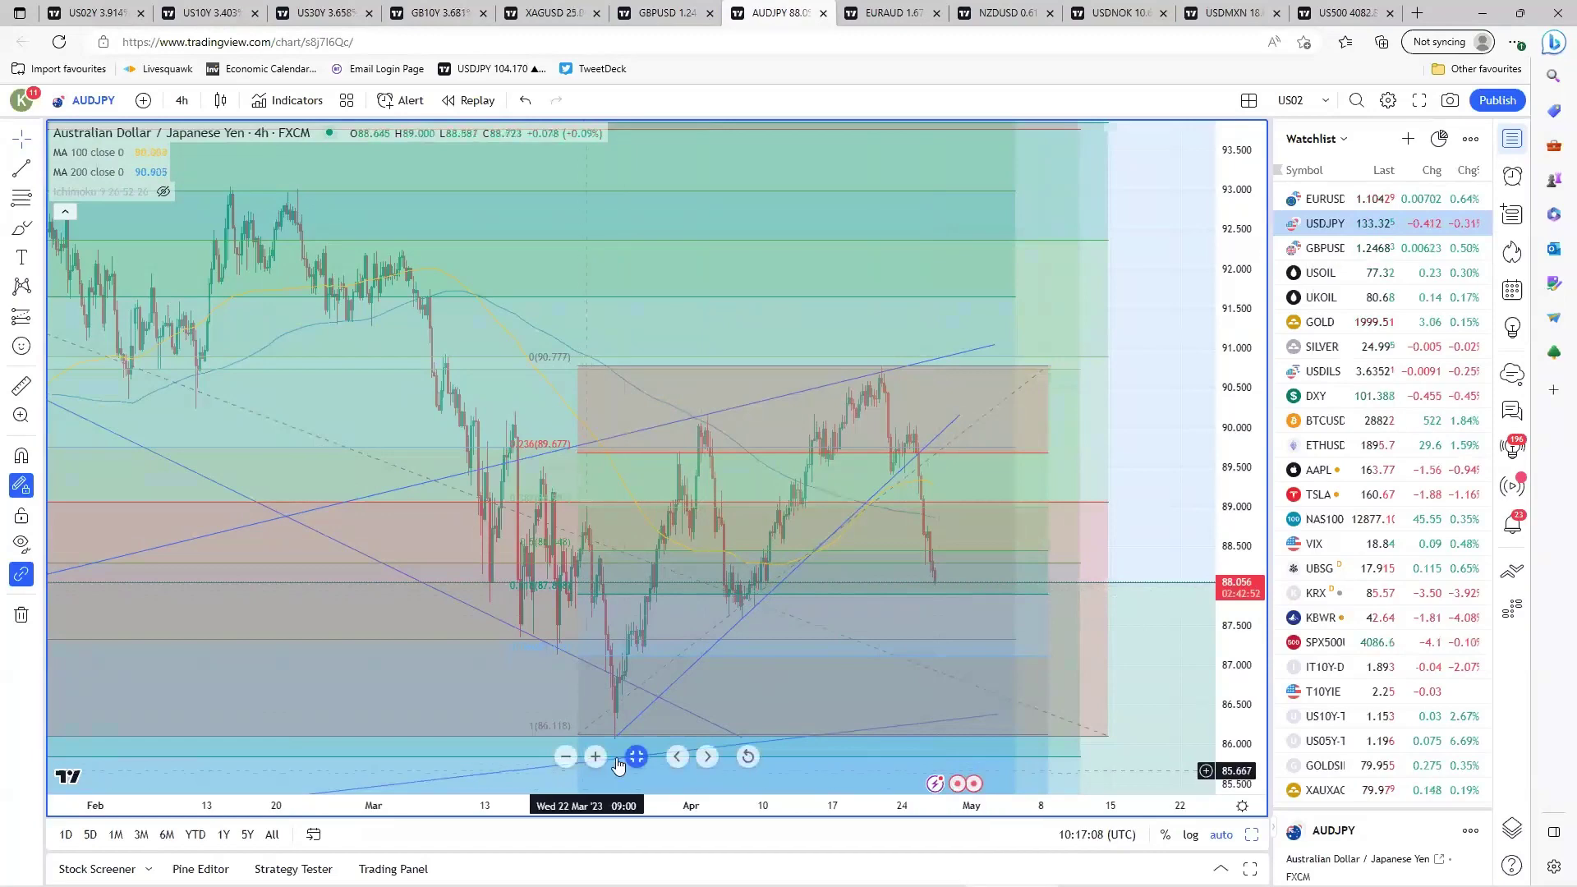
pyautogui.hotkey('alt', 'Return')
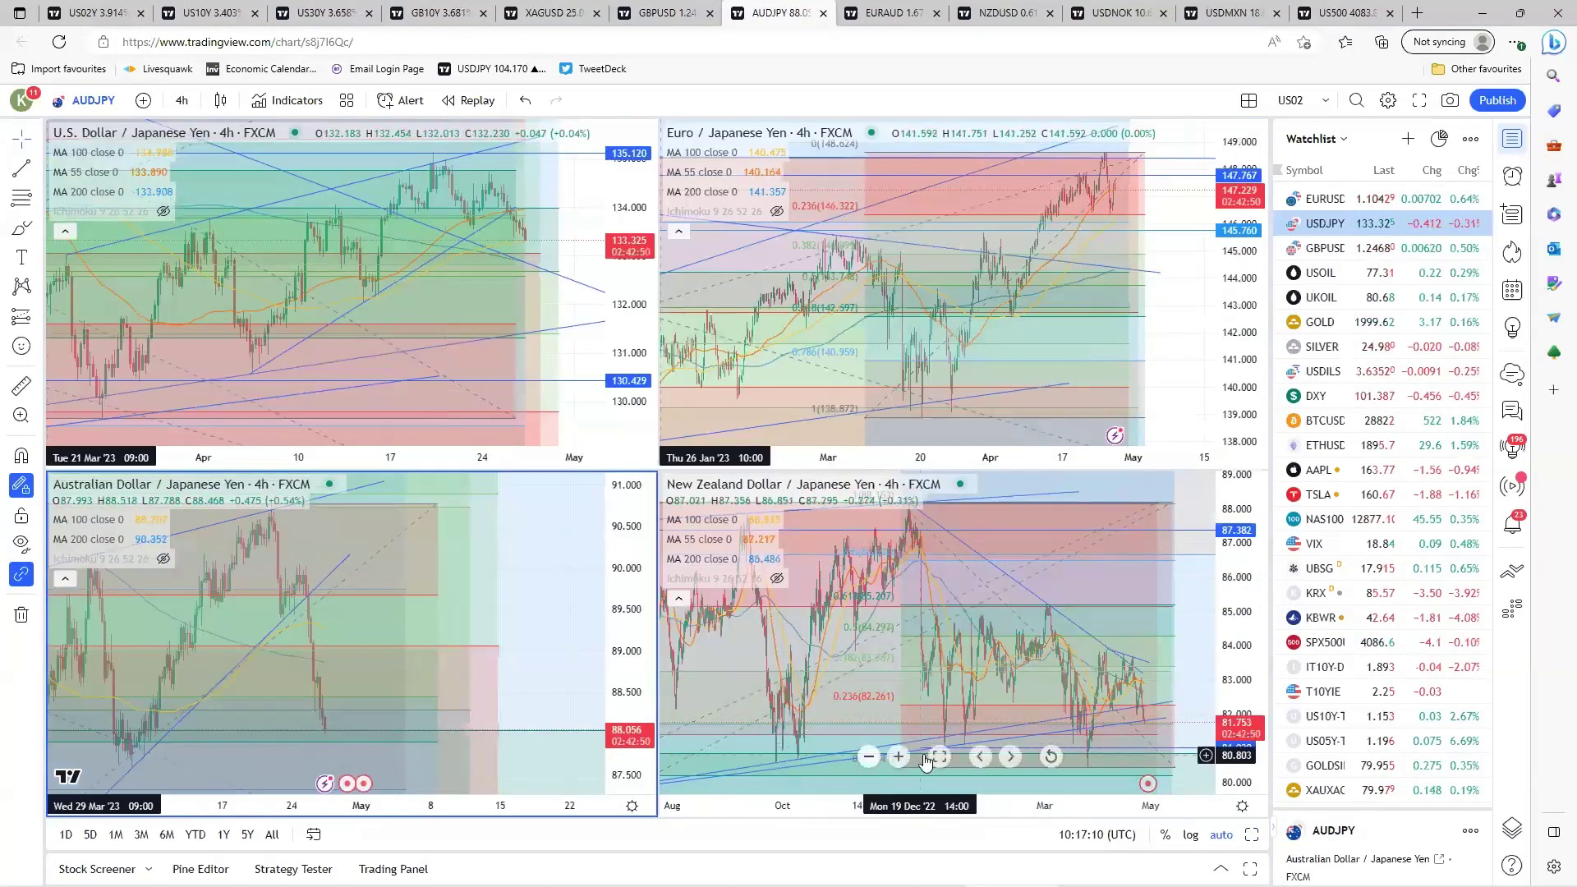
# Remove the lower ascending trendline from the enlarged NZD/JPY chart, then switch to the US500 layout.
pyautogui.click(796, 581)
pyautogui.hotkey('alt', 'Return')
pyautogui.scroll(3, 796, 583)
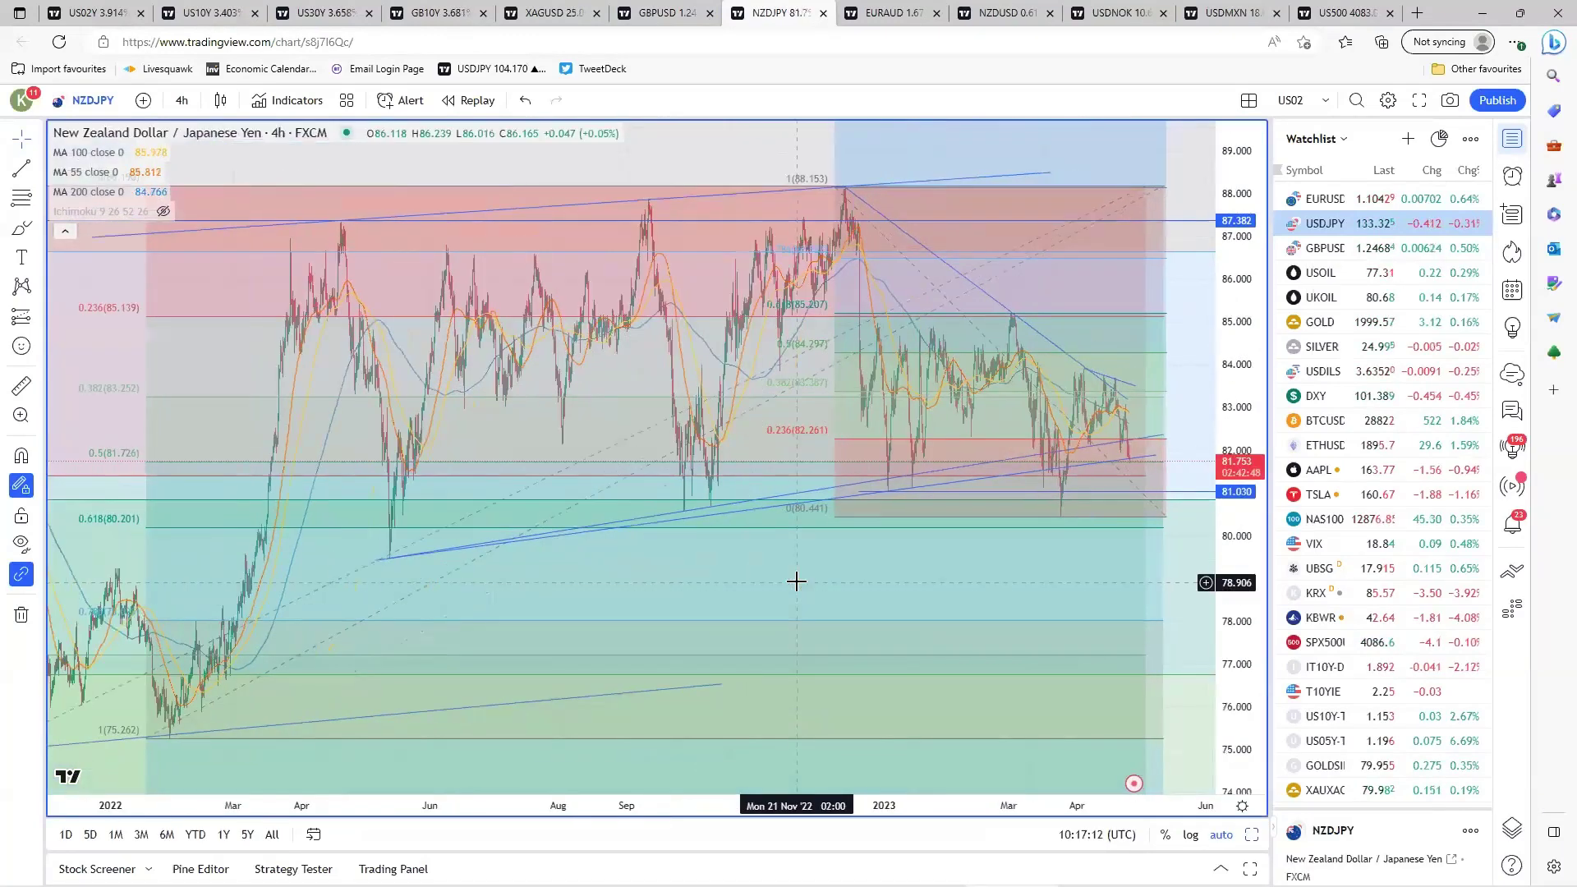
pyautogui.click(792, 531)
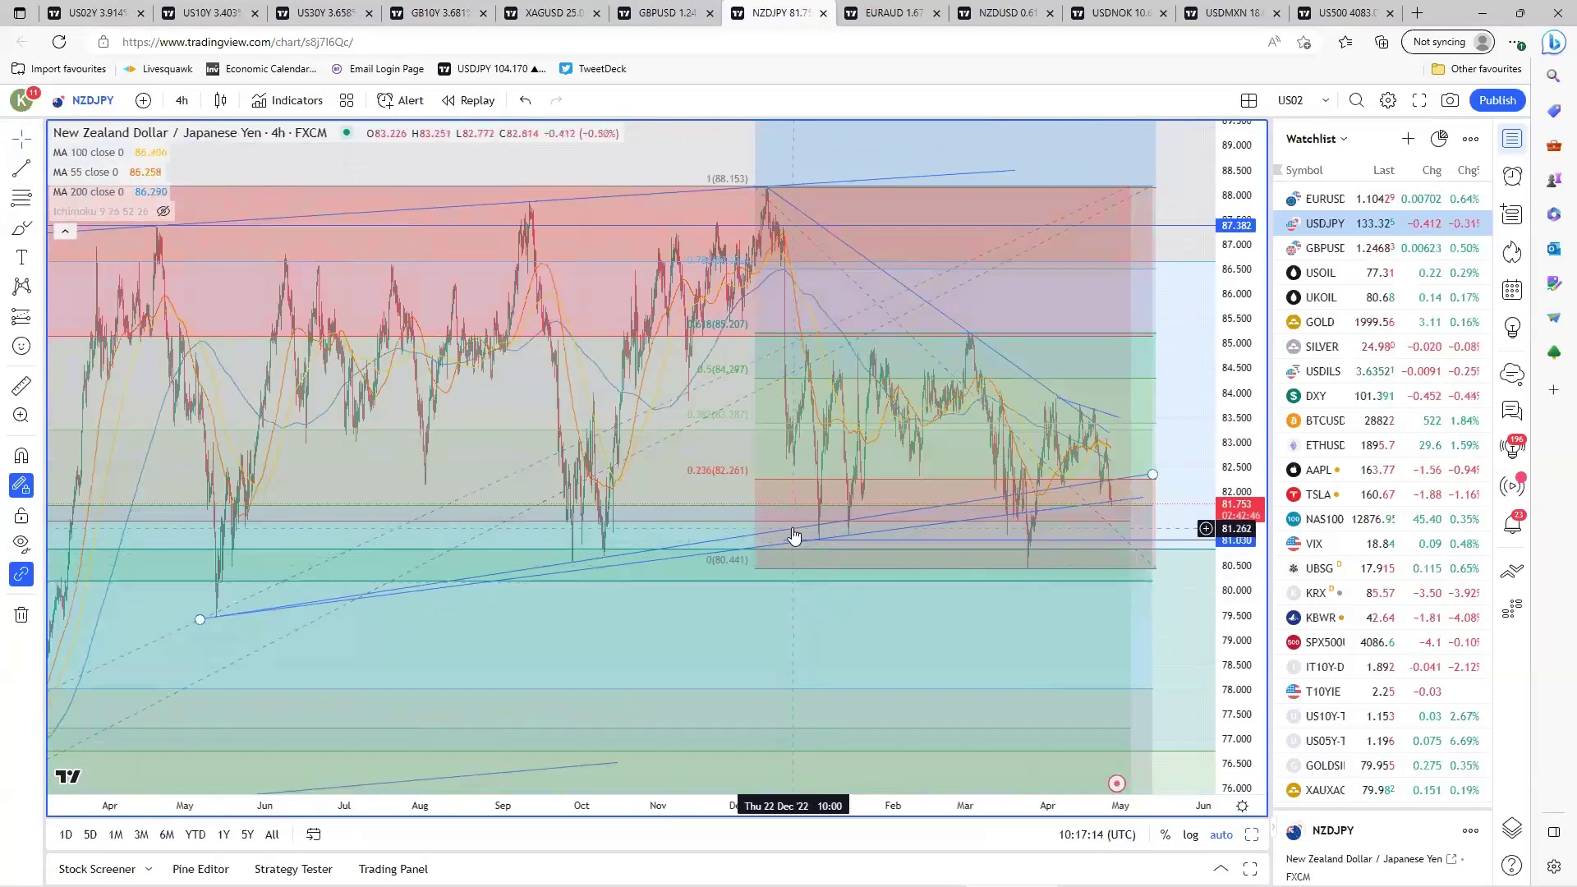
pyautogui.rightClick(793, 530)
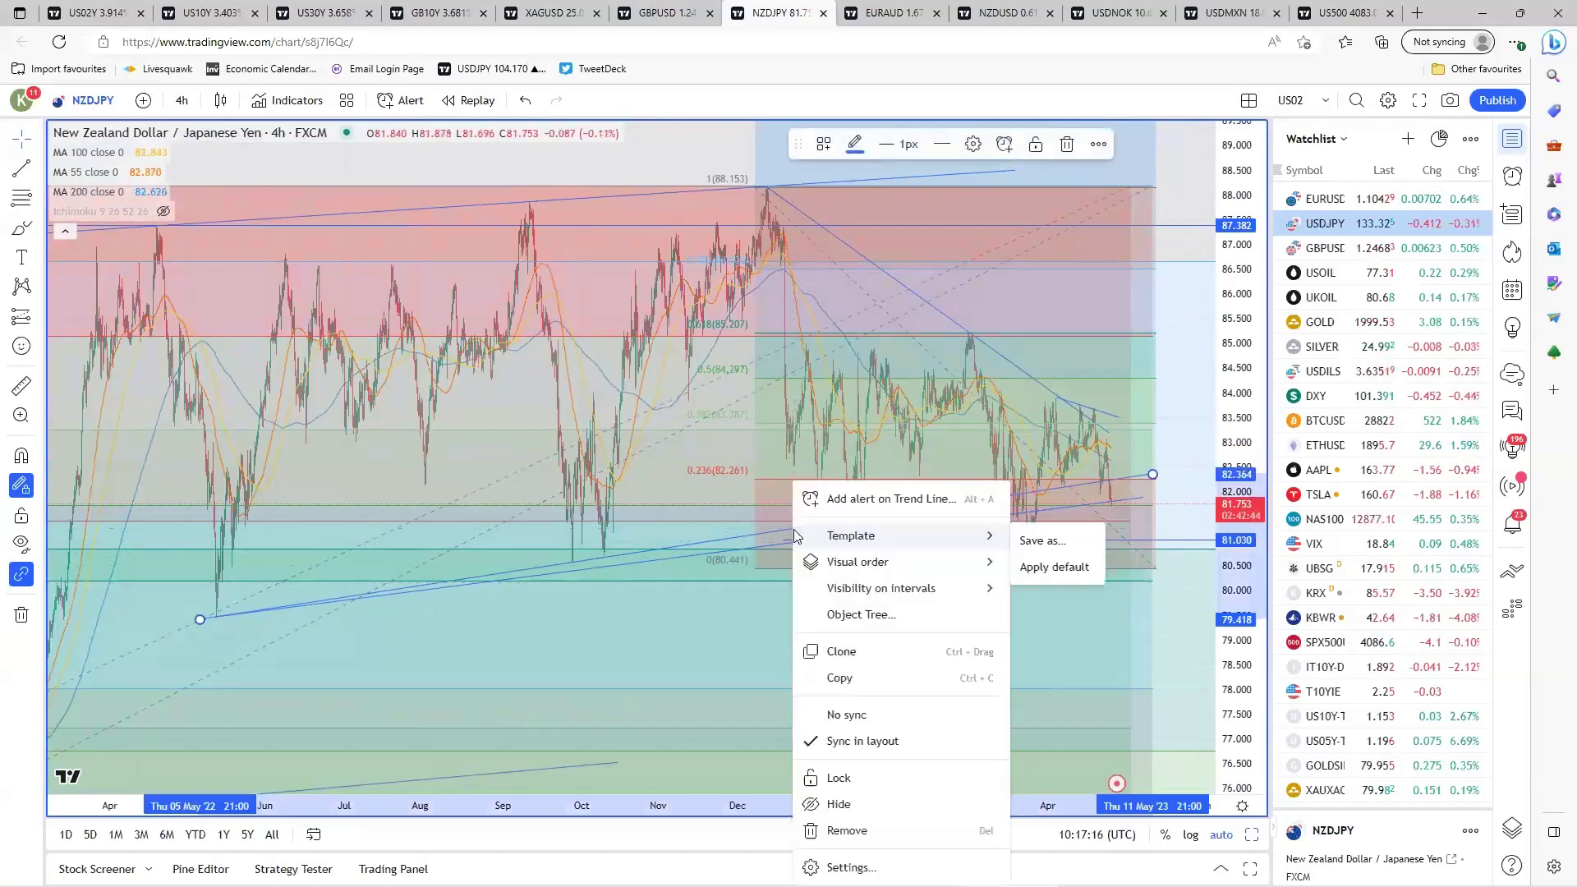
pyautogui.click(846, 827)
pyautogui.scroll(-3, 577, 592)
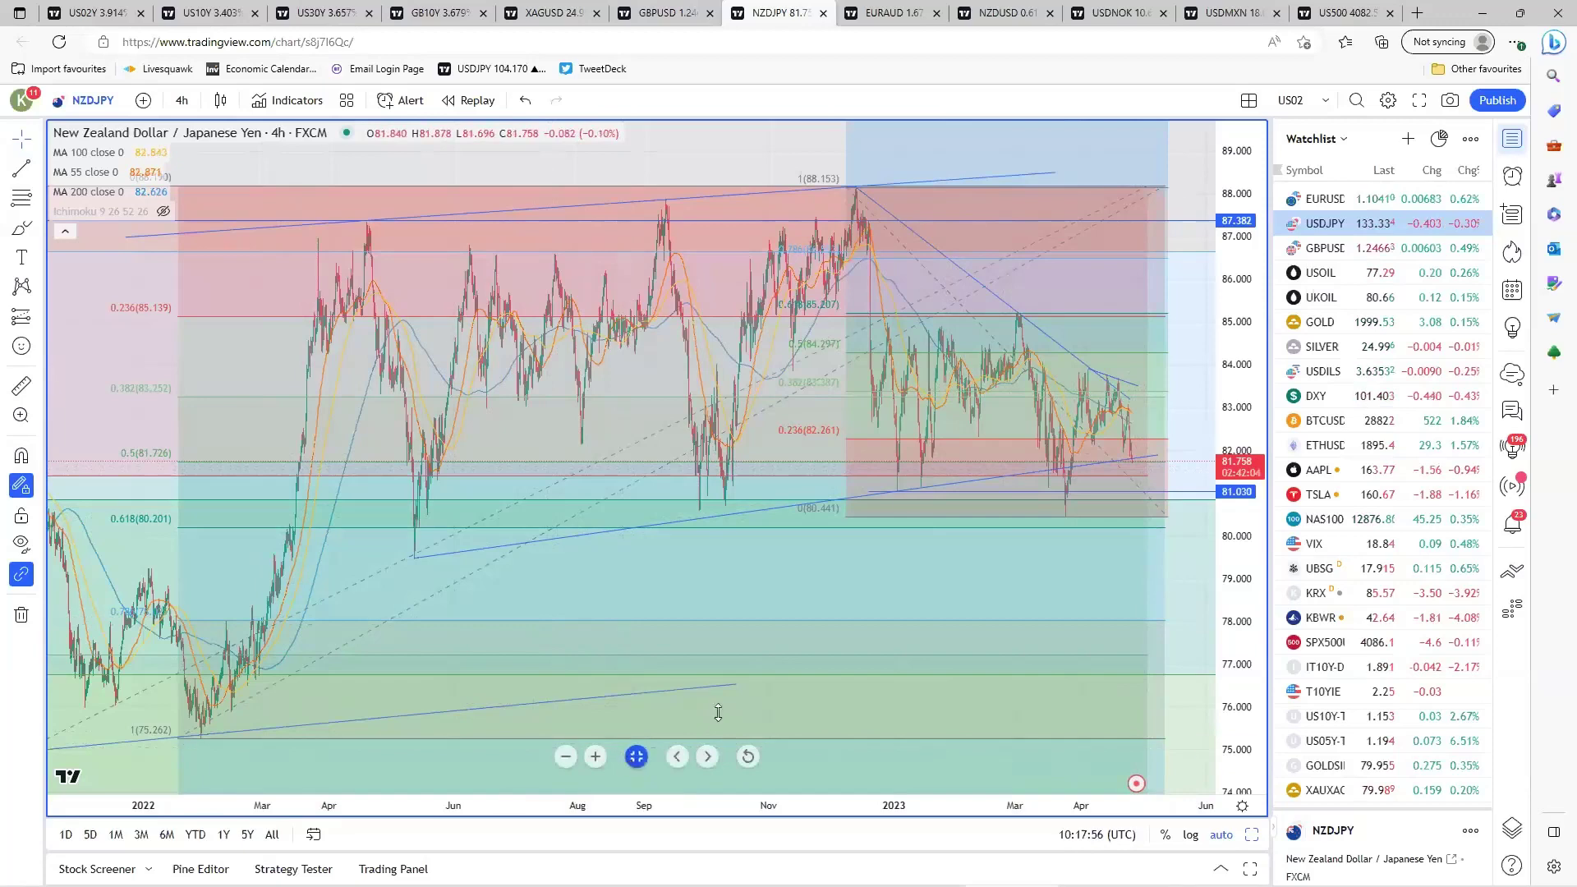
pyautogui.click(1340, 23)
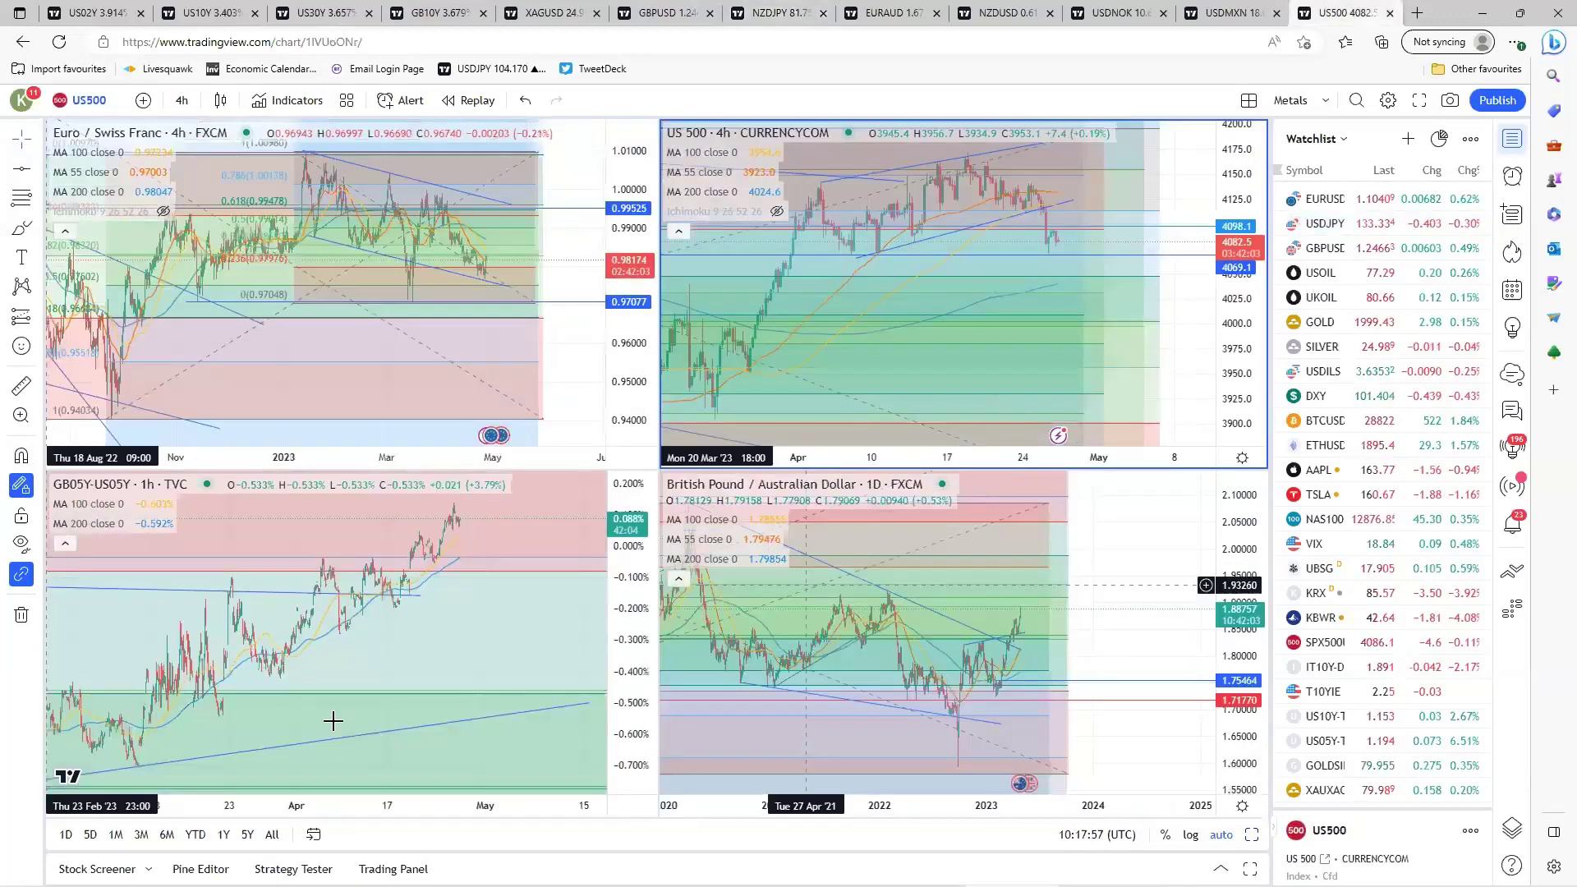
# Enlarge the GB05Y-US05Y chart and replace its symbol with the EU02Y-US02Y spread.
pyautogui.click(332, 756)
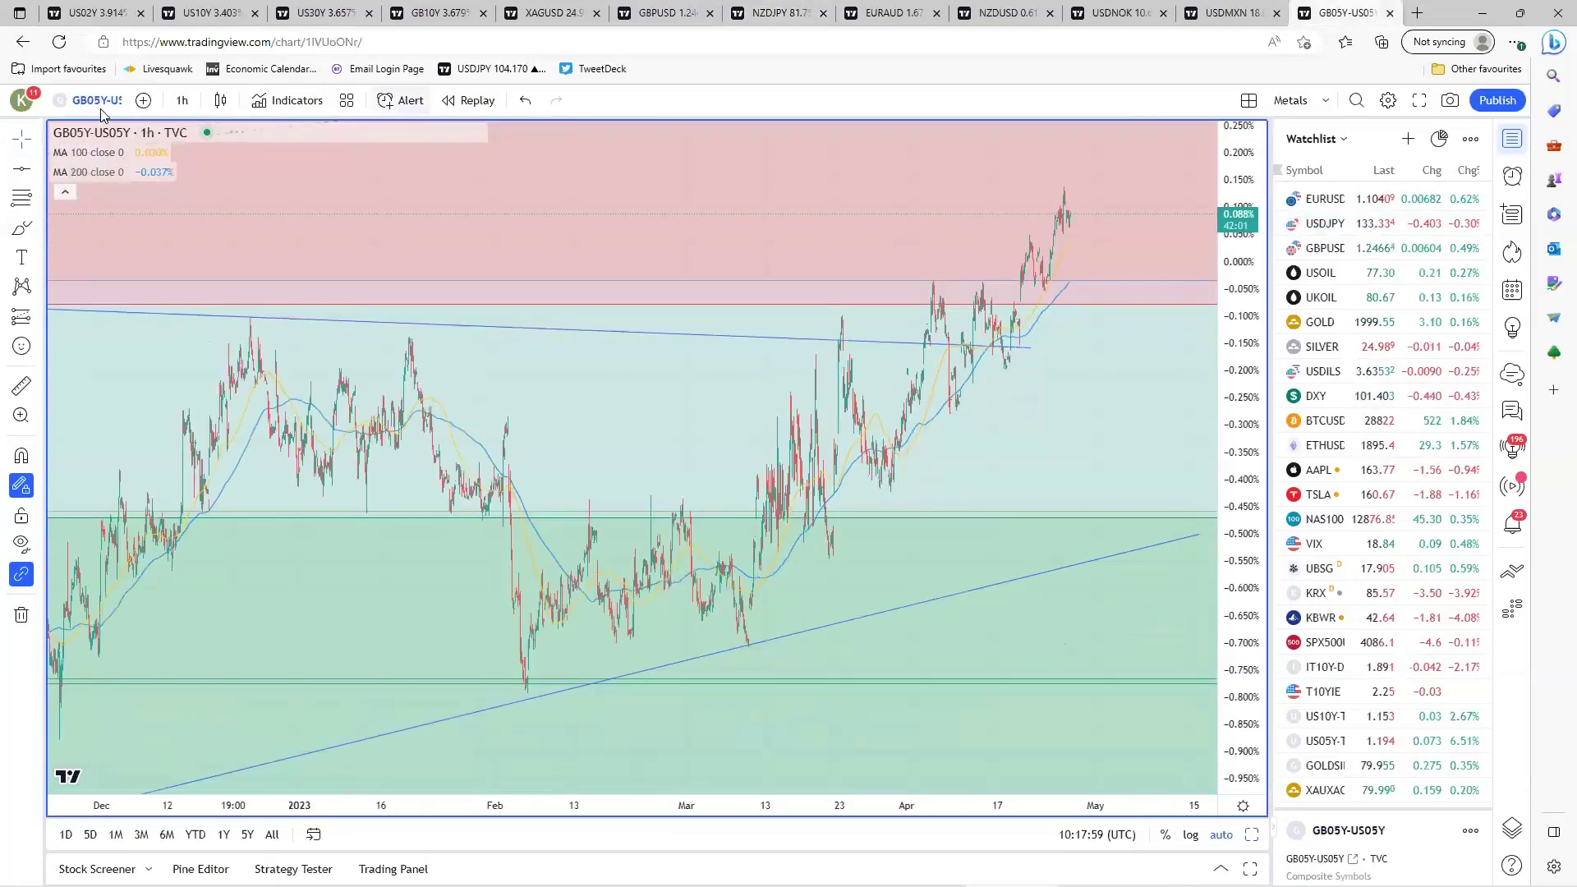
pyautogui.click(92, 102)
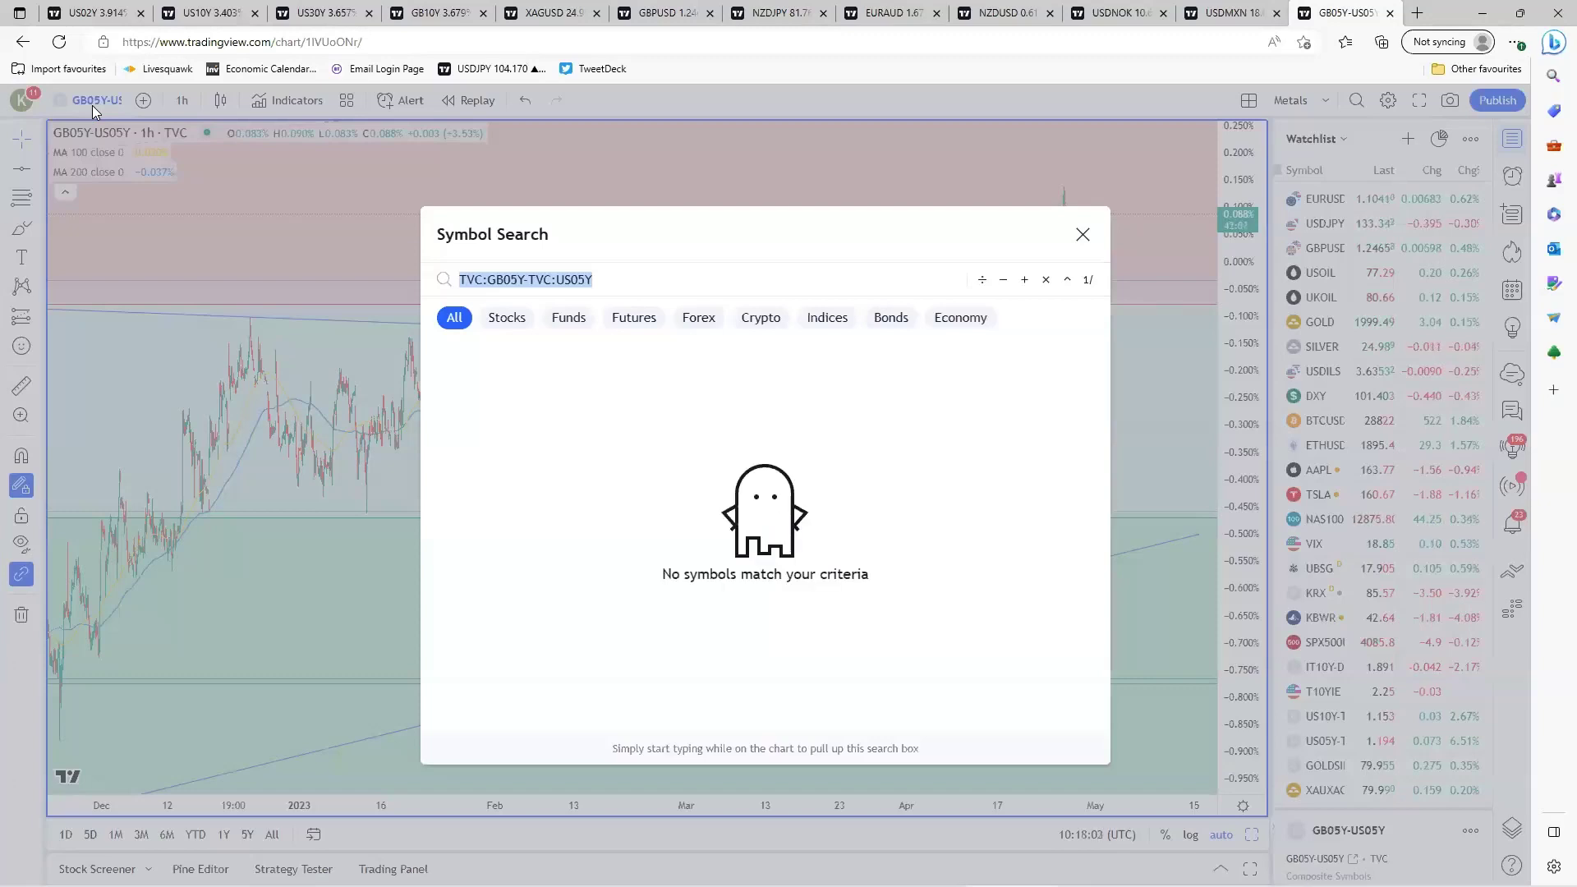
pyautogui.write('E')
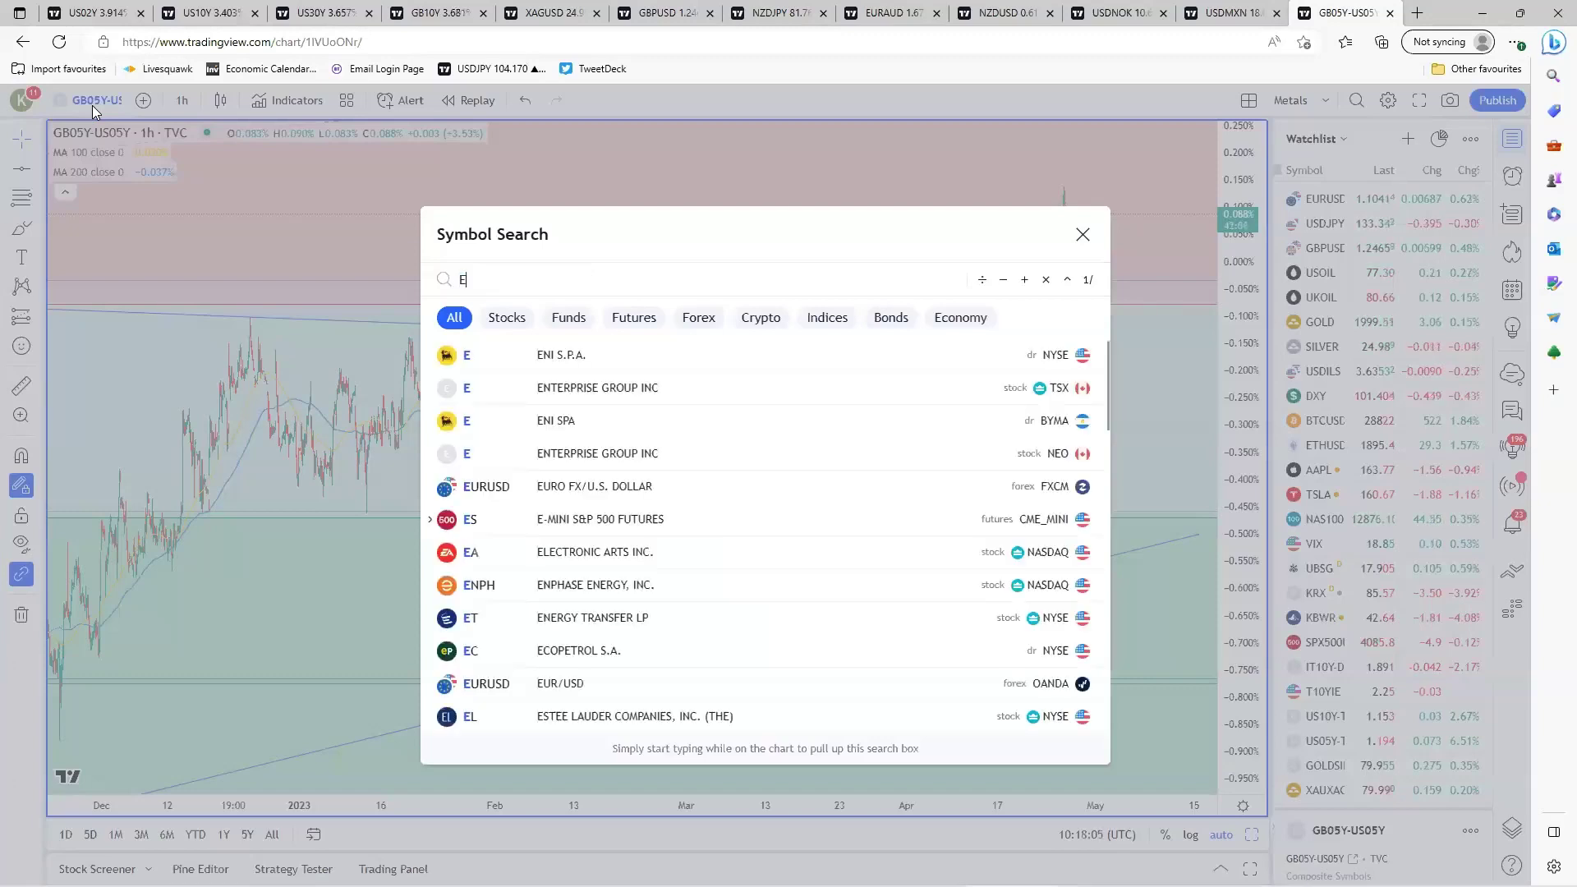
pyautogui.write('U022')
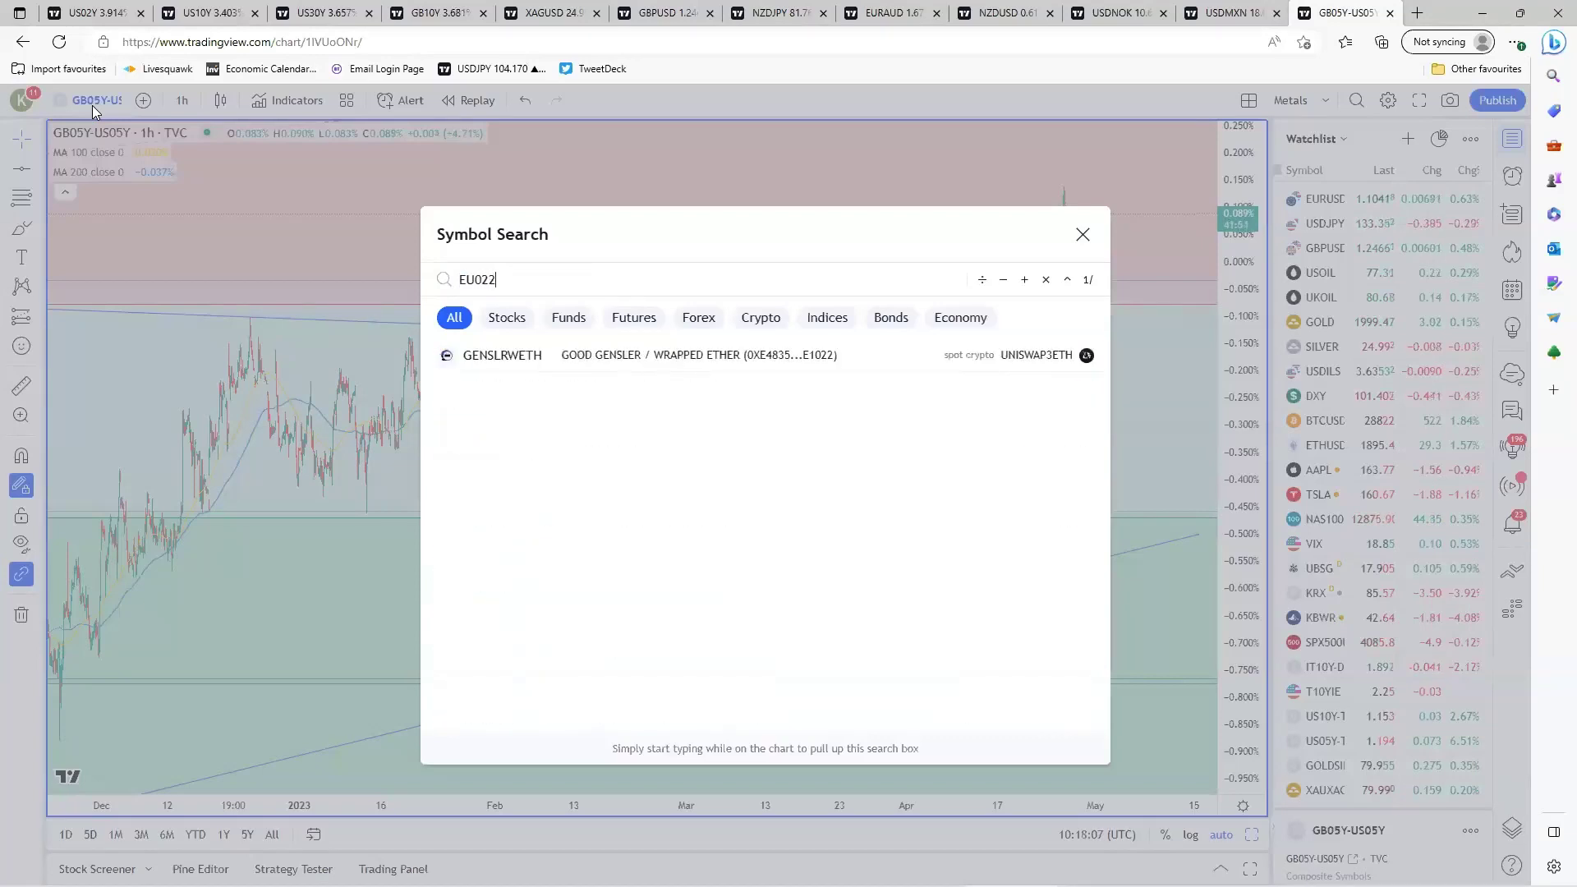
pyautogui.press('BackSpace')
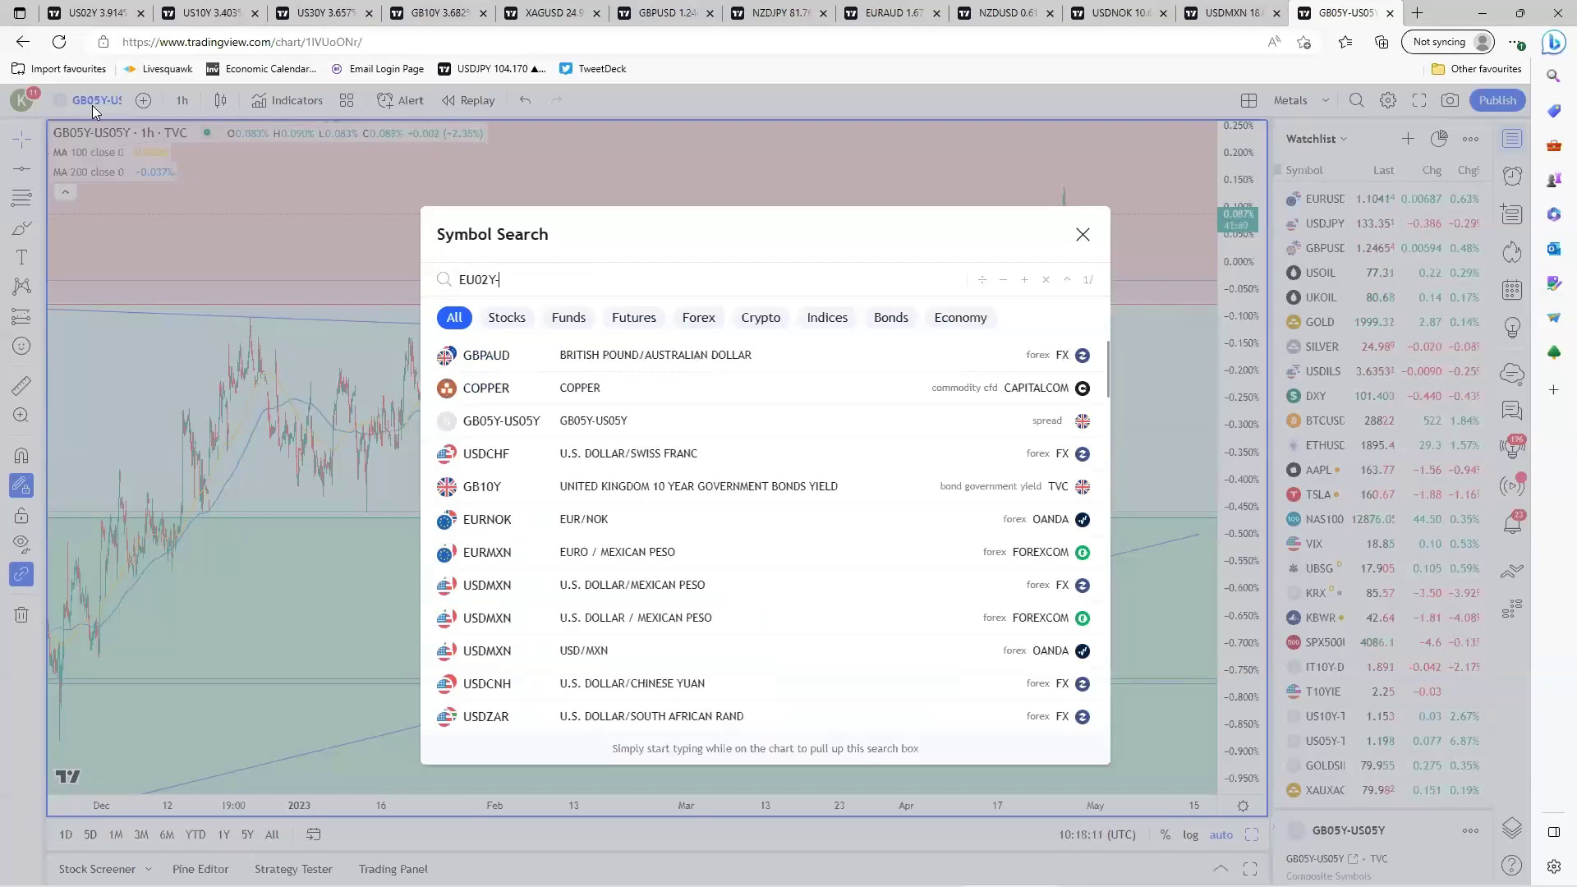
pyautogui.write('US02Y')
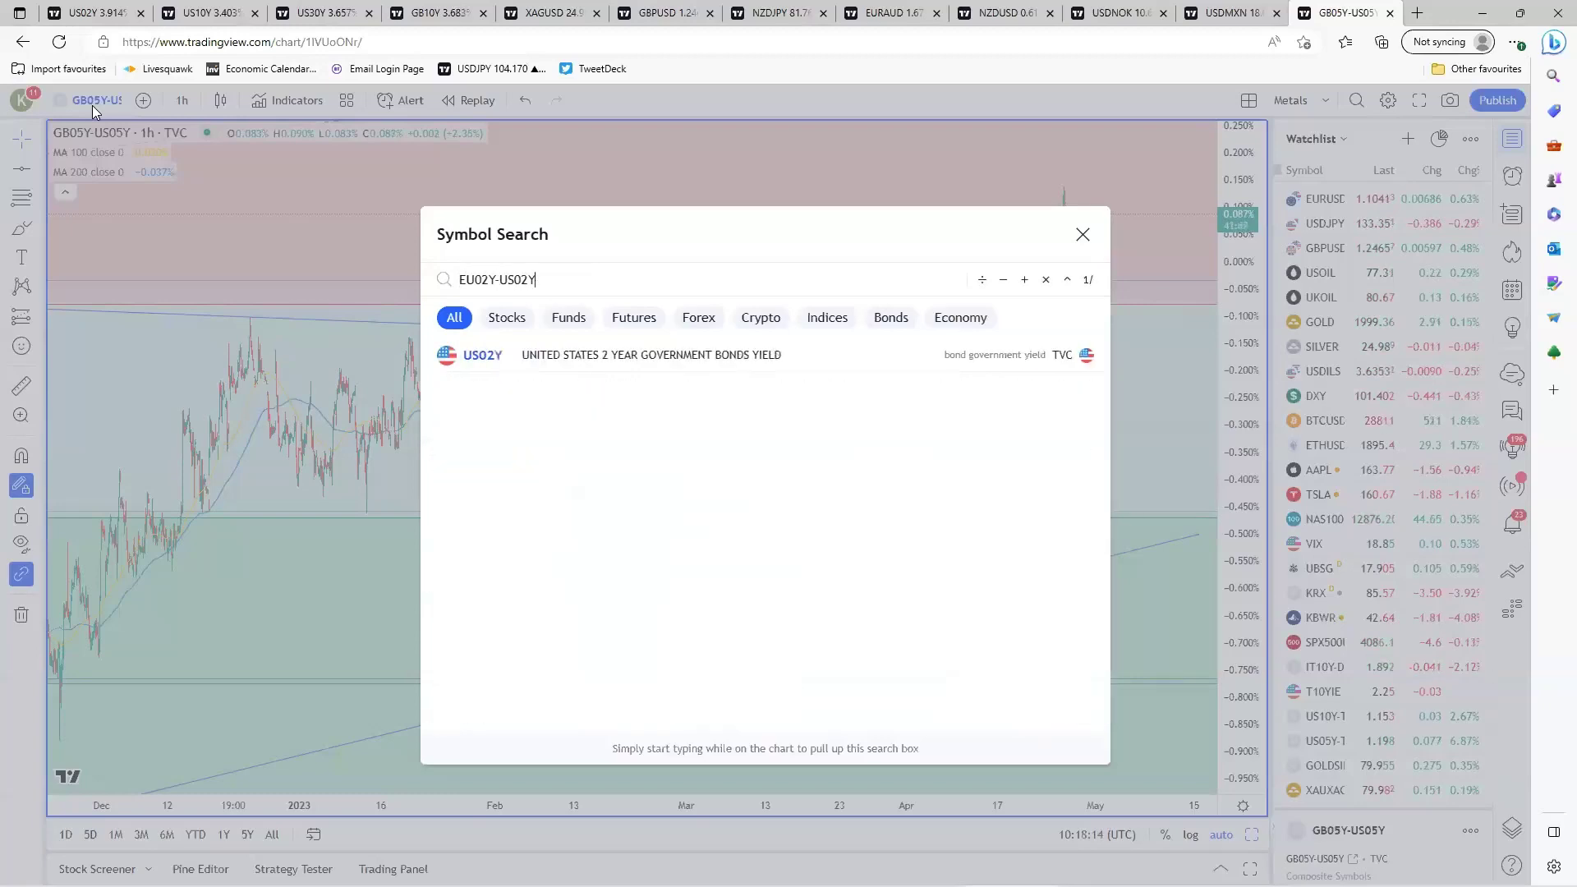
pyautogui.press('Return')
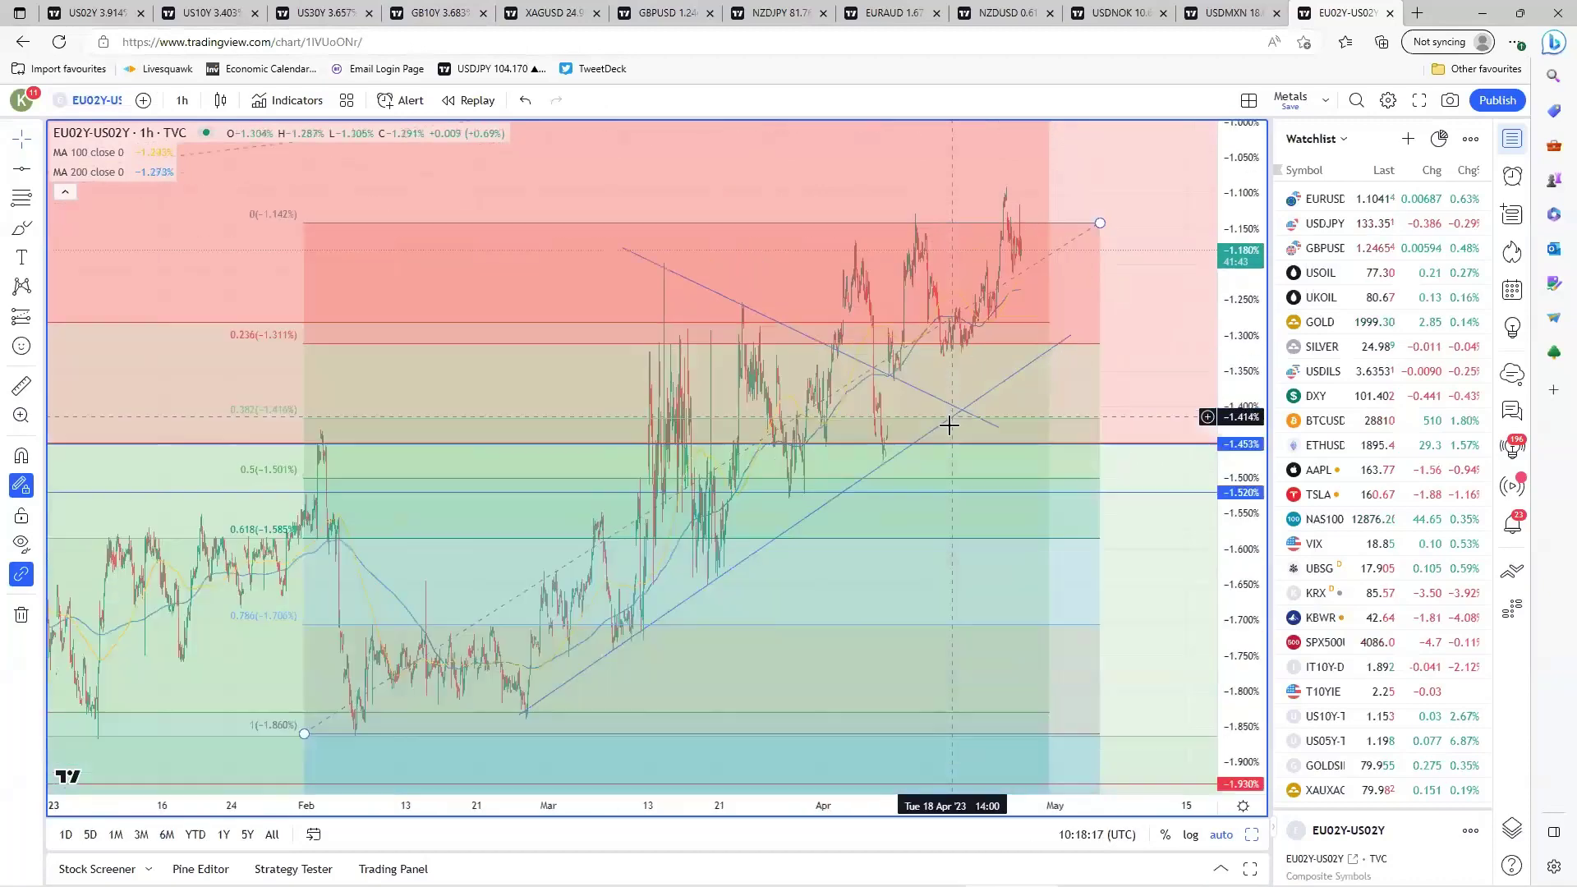
# Switch the spread chart to 4-hour candles and pan toward the latest bars.
pyautogui.click(179, 100)
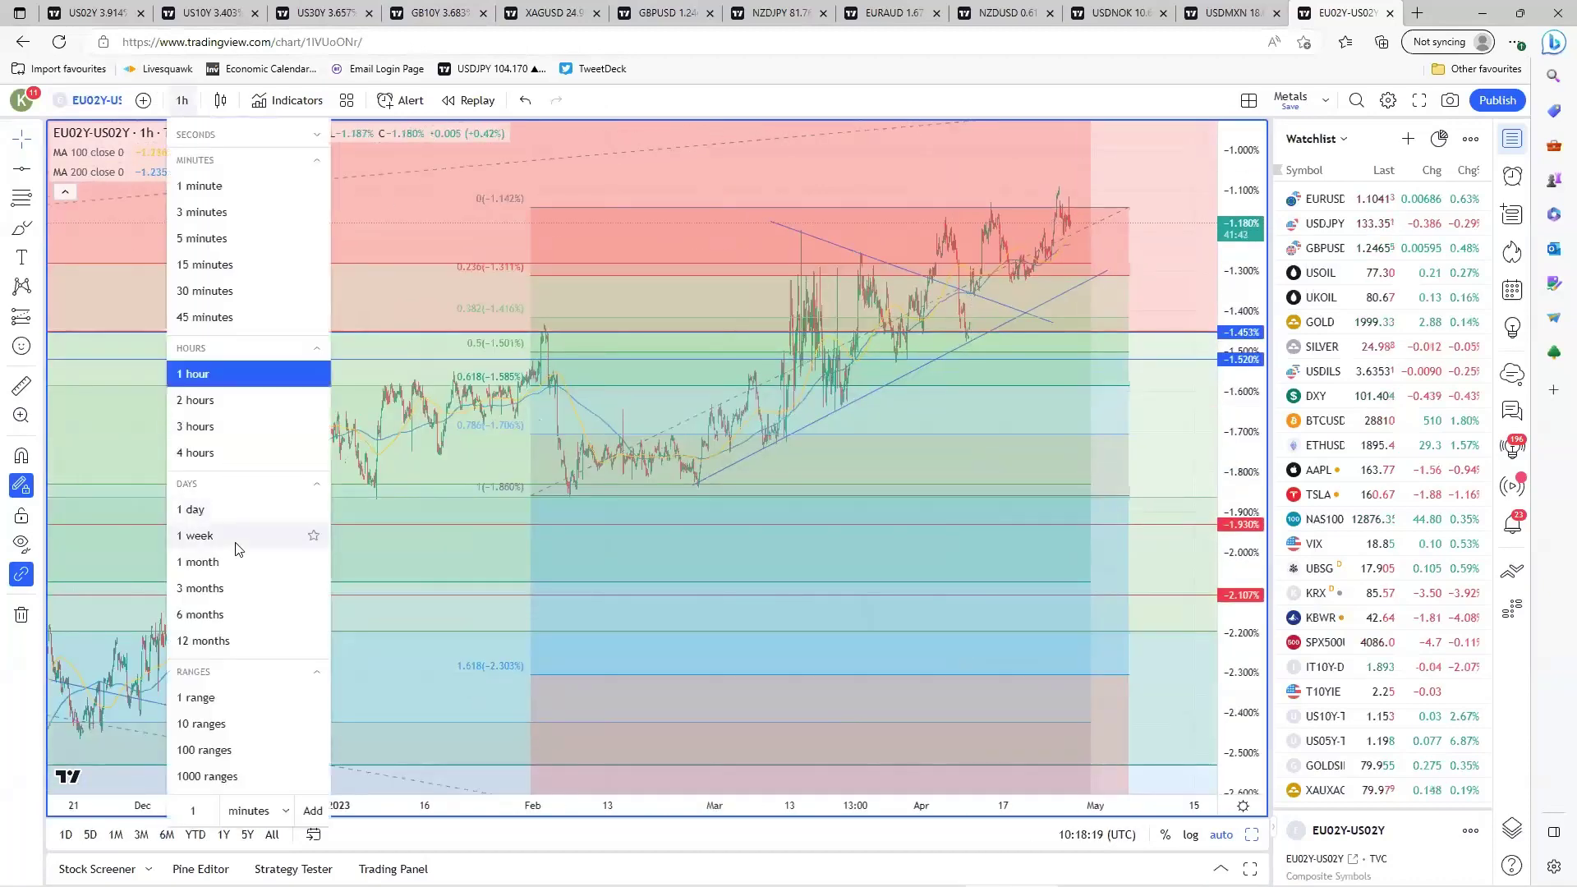
pyautogui.click(212, 451)
pyautogui.scroll(-5, 817, 704)
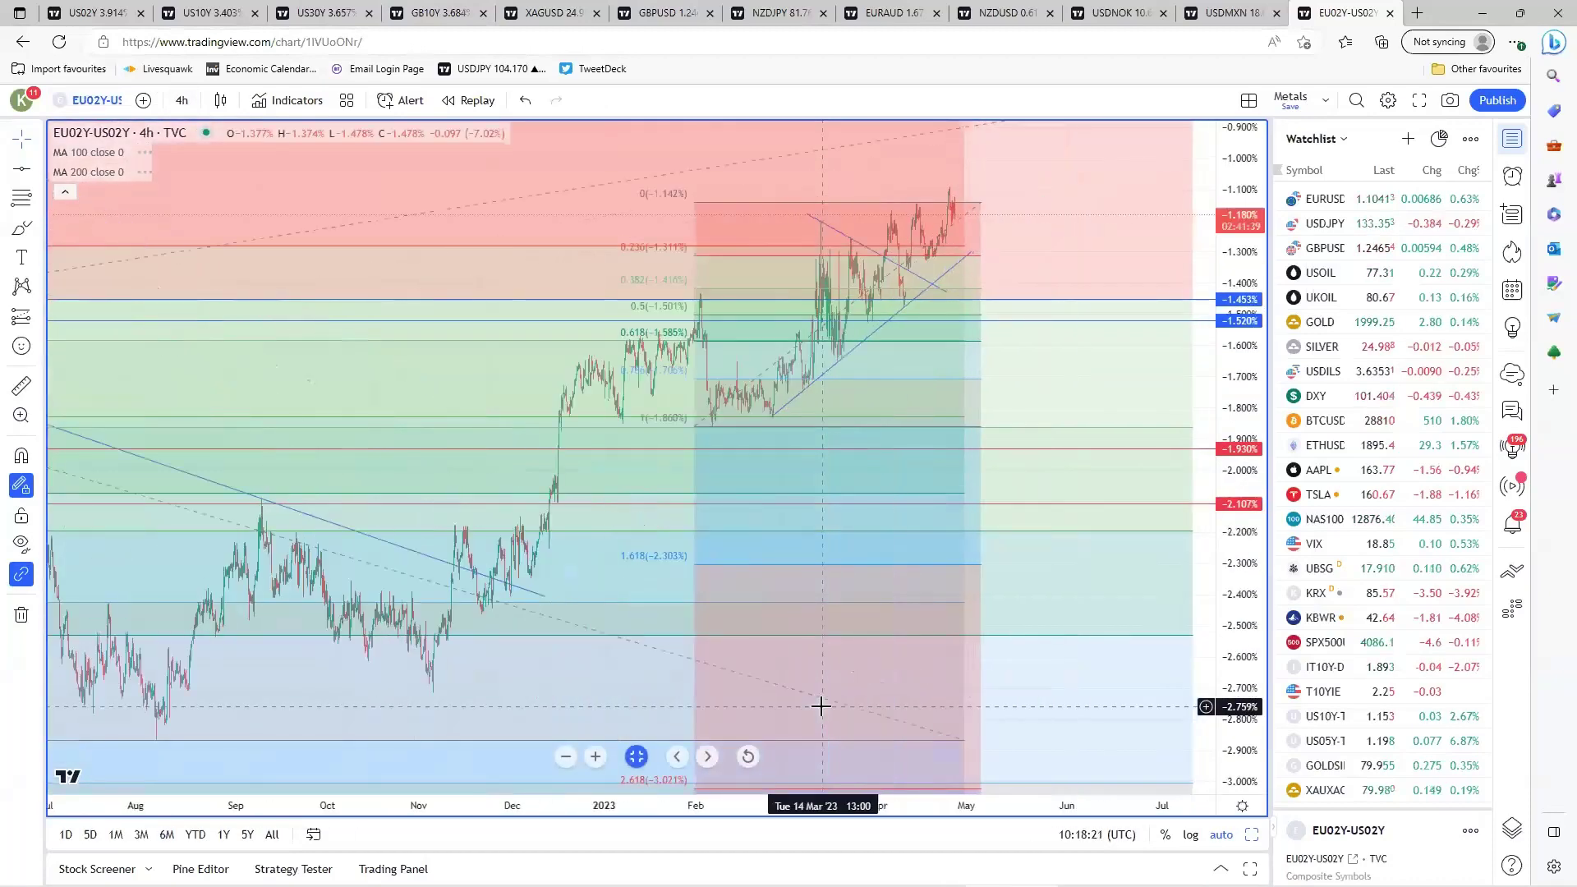
pyautogui.scroll(-4, 821, 706)
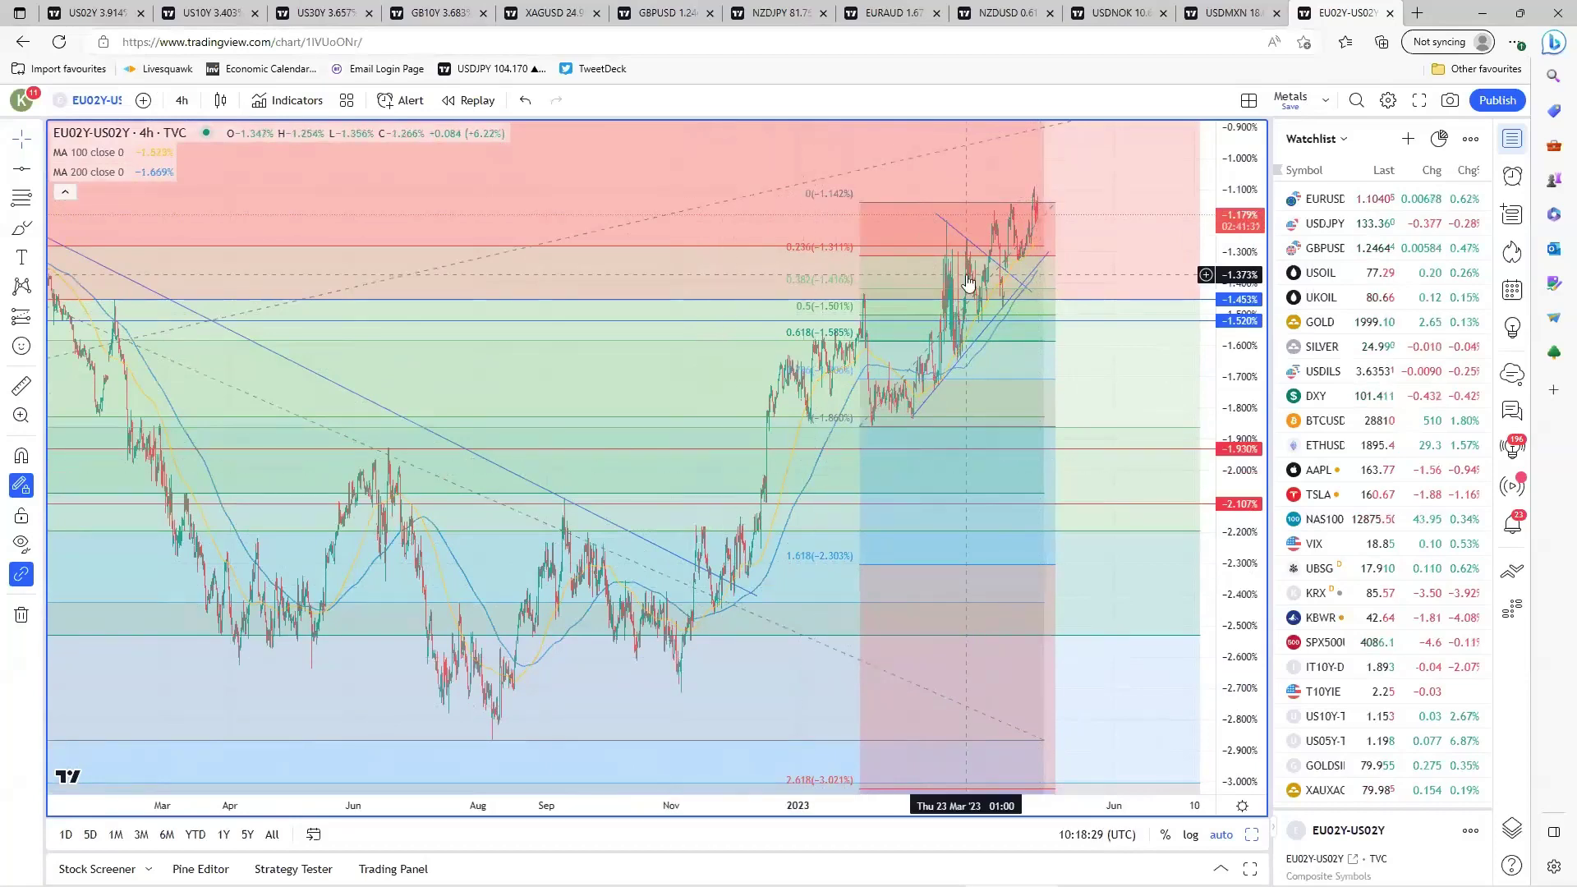
pyautogui.scroll(4, 904, 165)
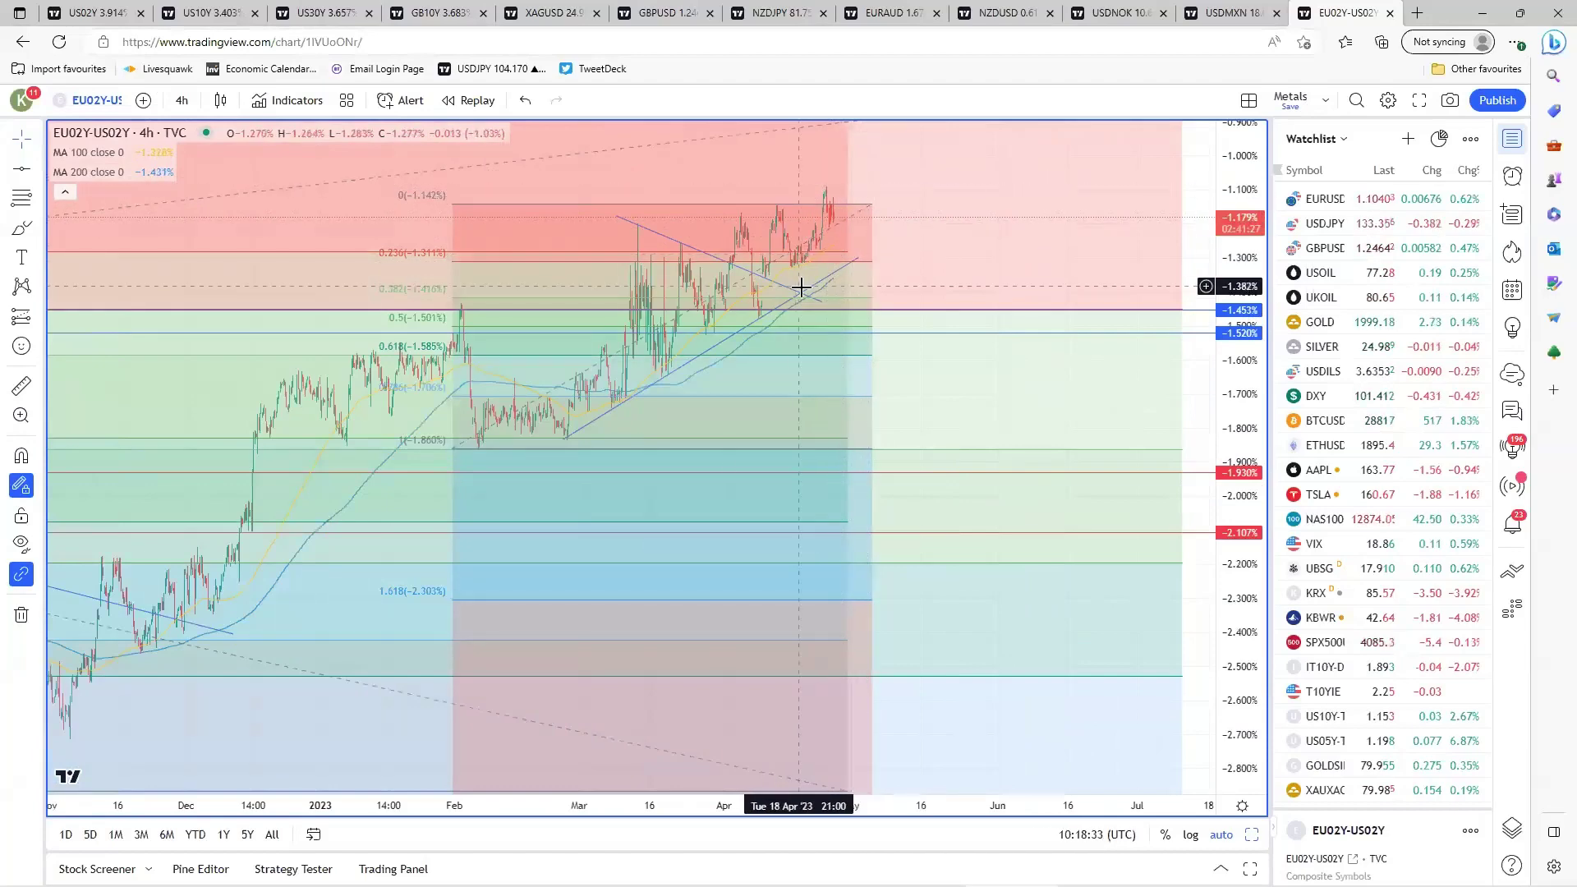
pyautogui.moveTo(708, 541); pyautogui.dragTo(461, 151)
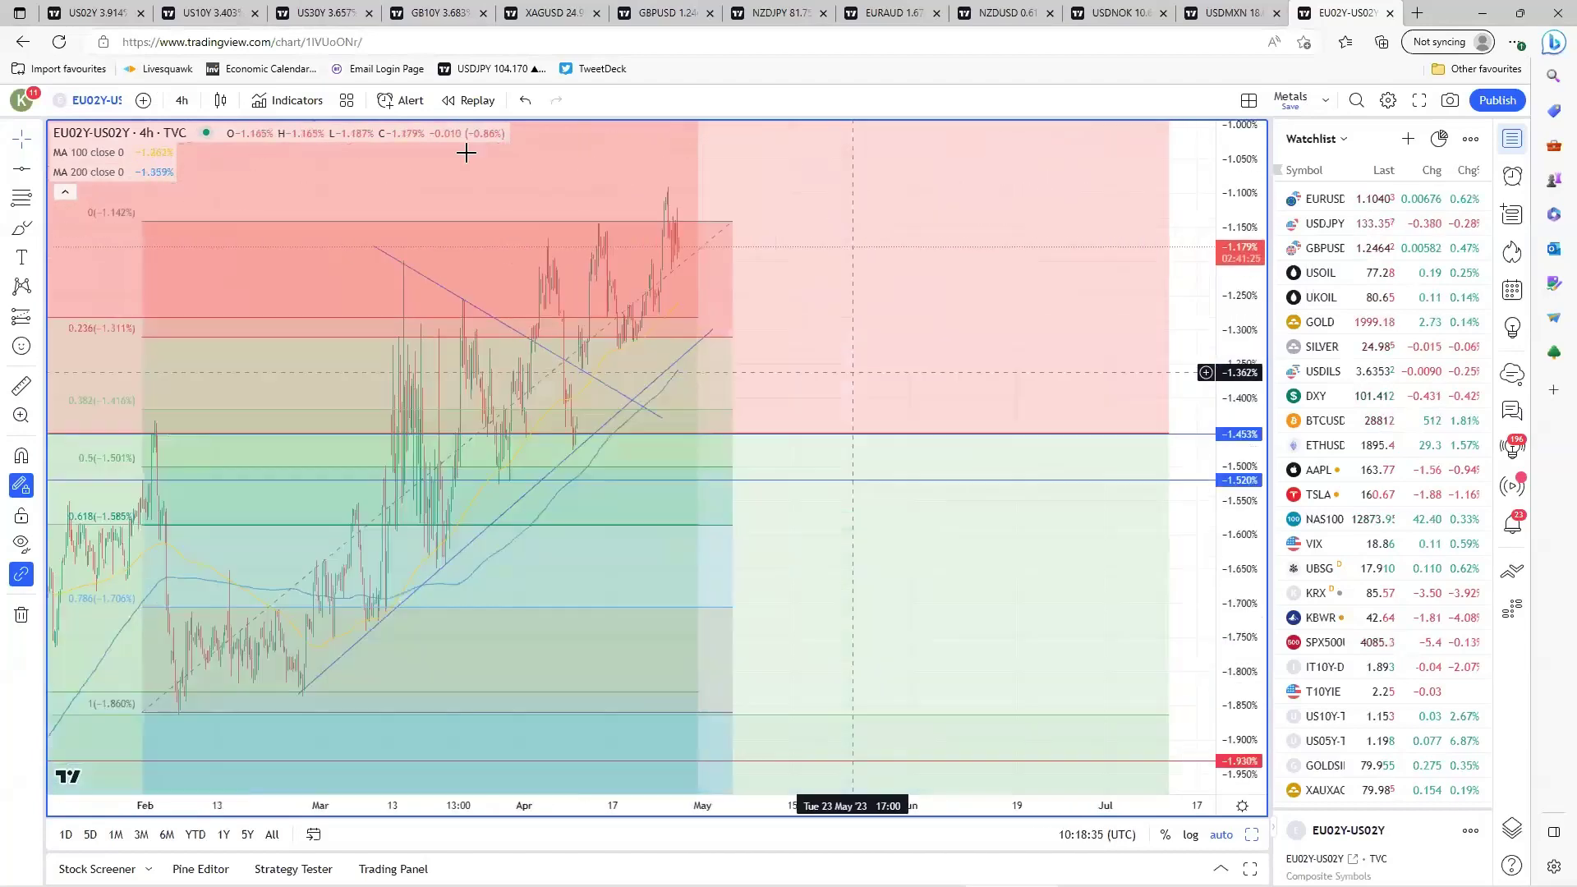
# Set the spread back to the 1-hour interval and restore the four-chart layout.
pyautogui.click(182, 99)
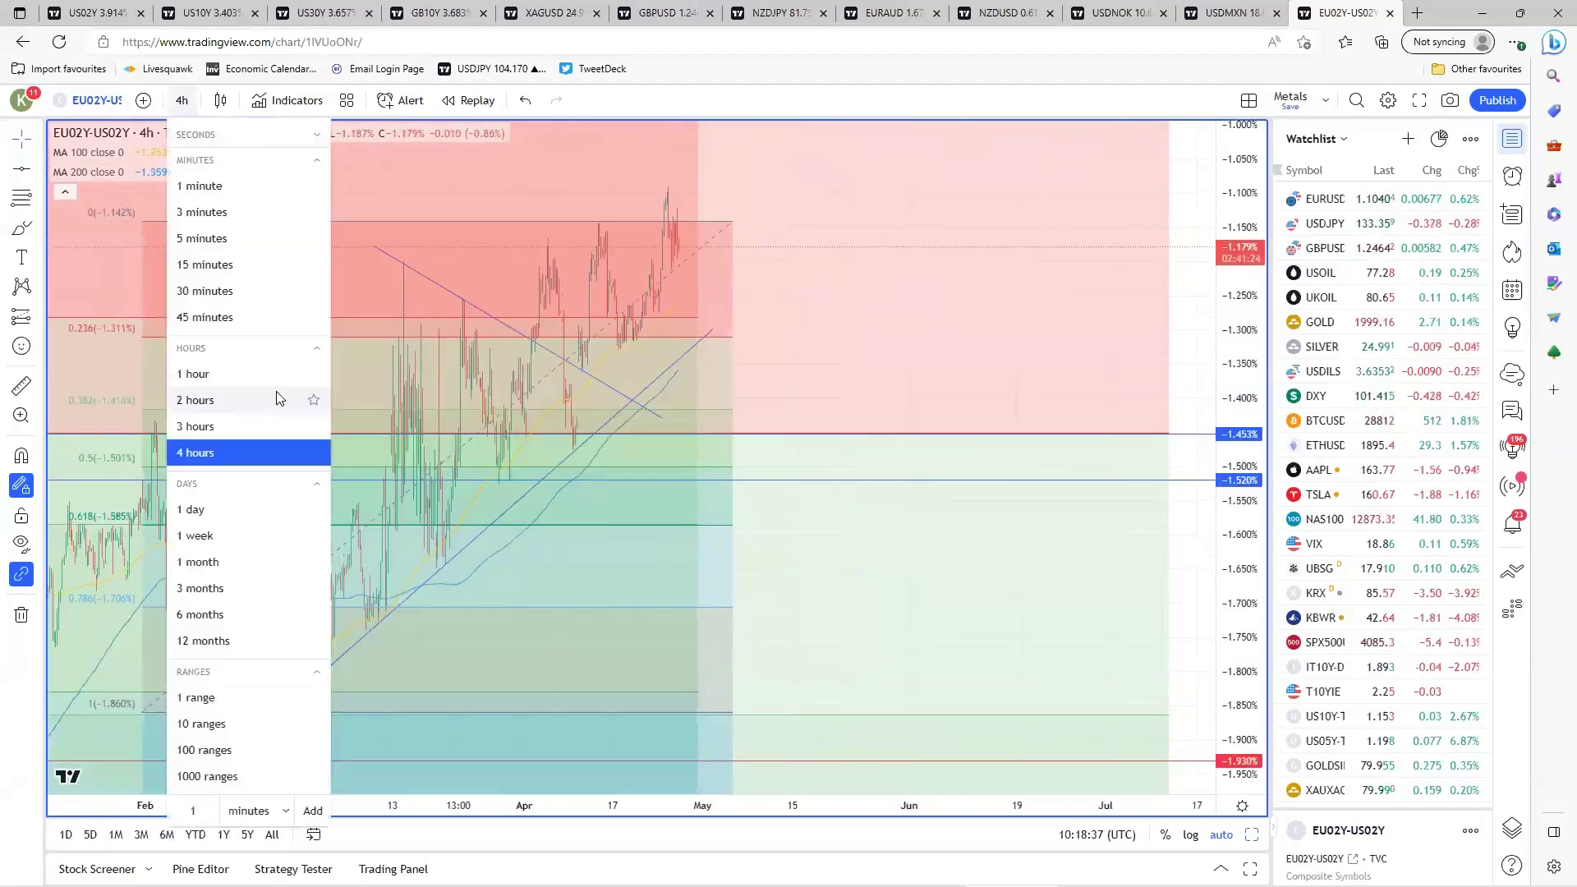
pyautogui.click(238, 366)
pyautogui.scroll(-10, 697, 451)
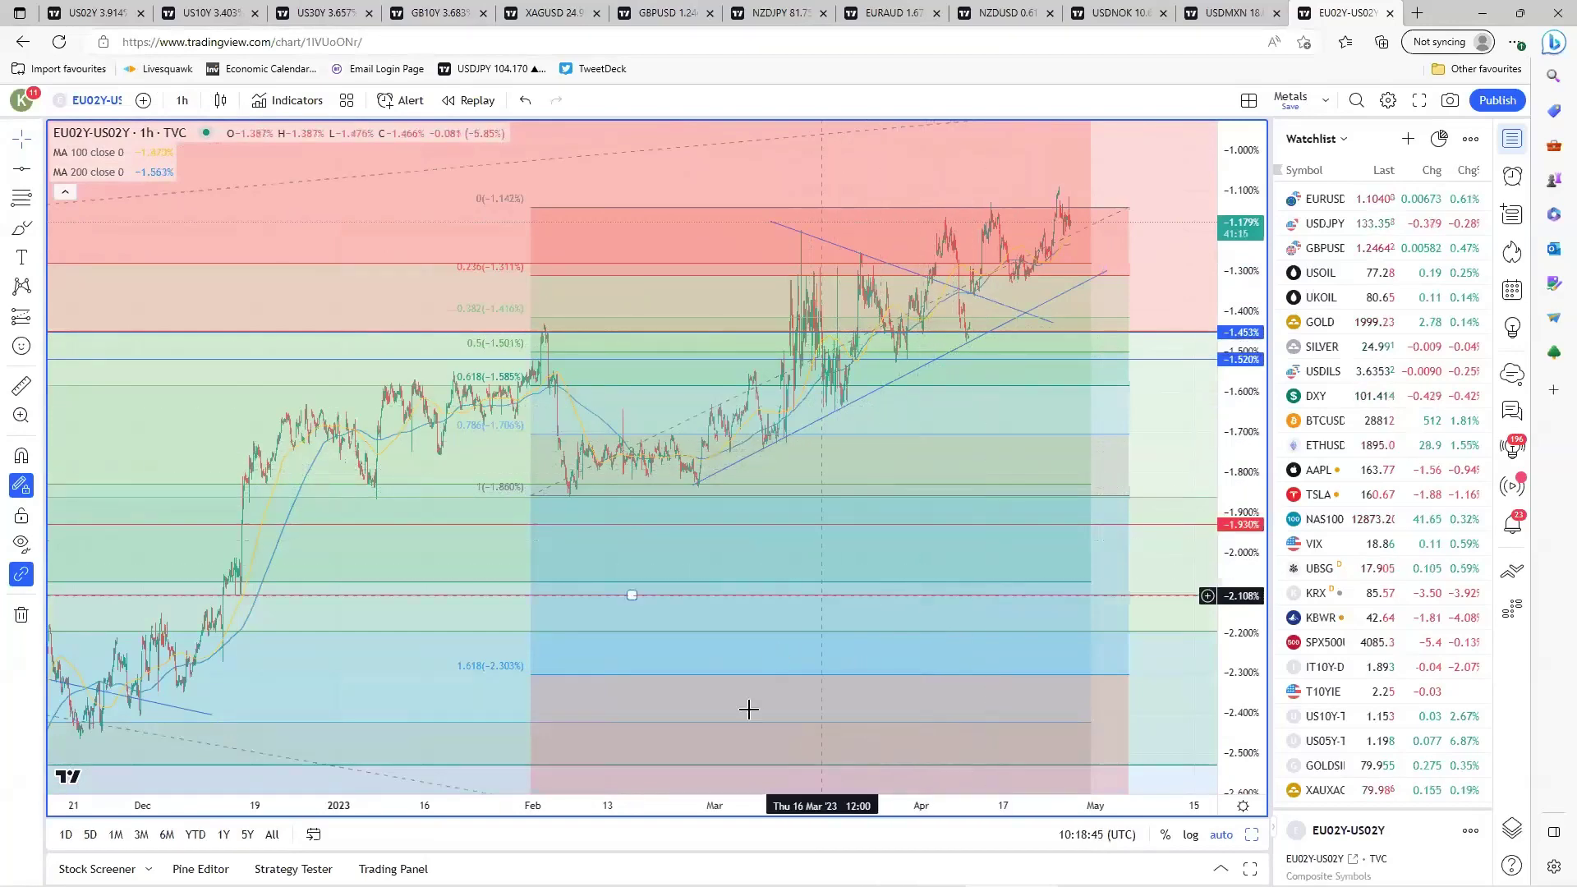
pyautogui.click(642, 757)
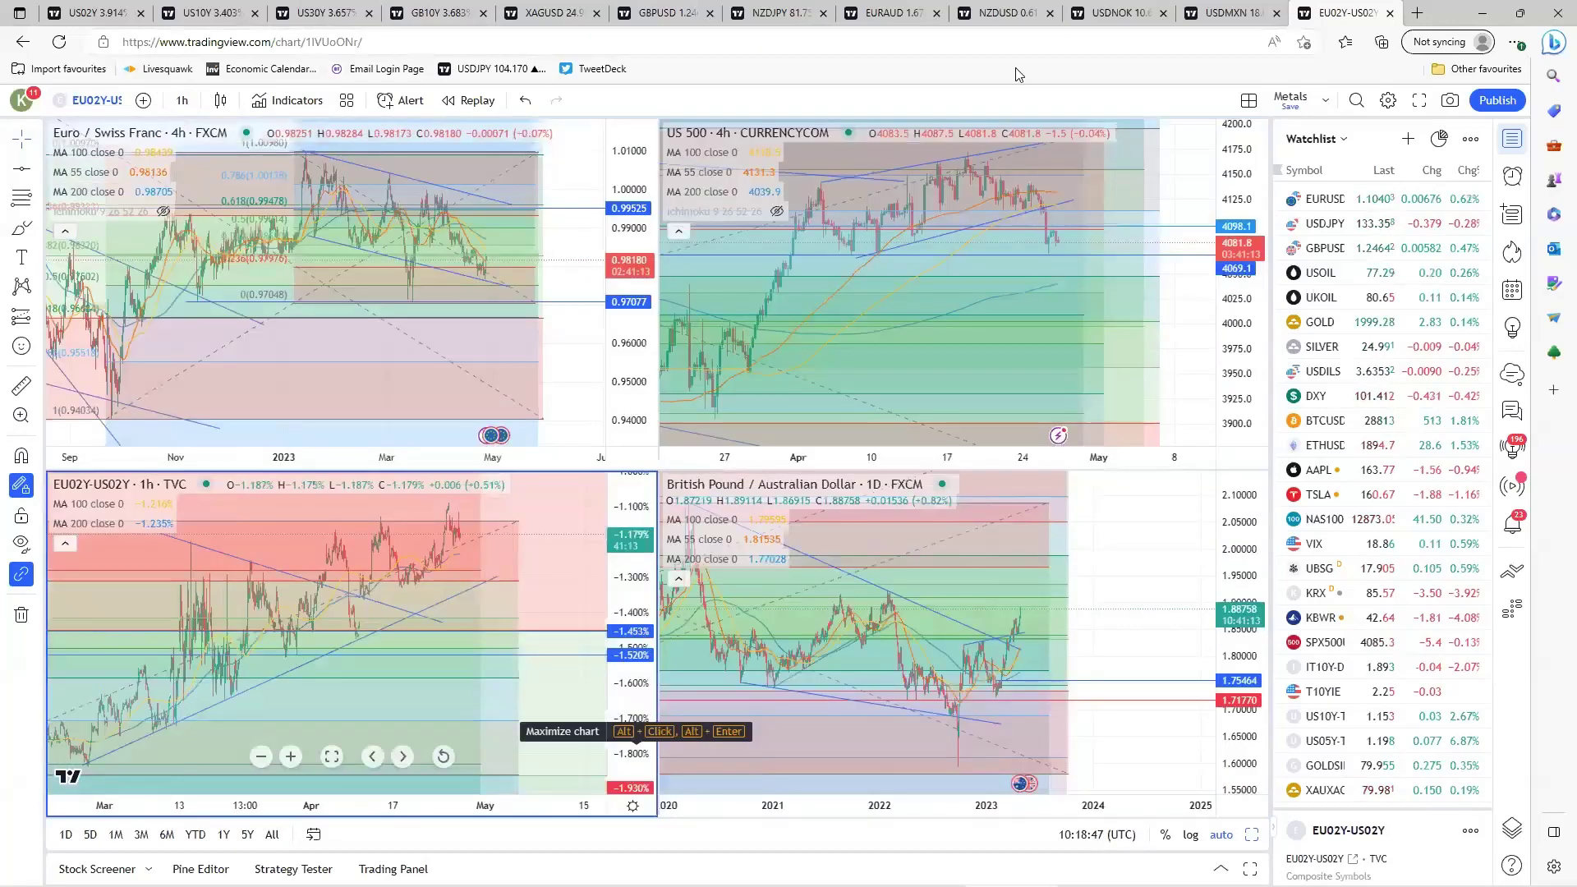
# Open the USDMXN layout, enlarge and zoom the USD/MXN 4h chart, then restore the grid.
pyautogui.click(1222, 12)
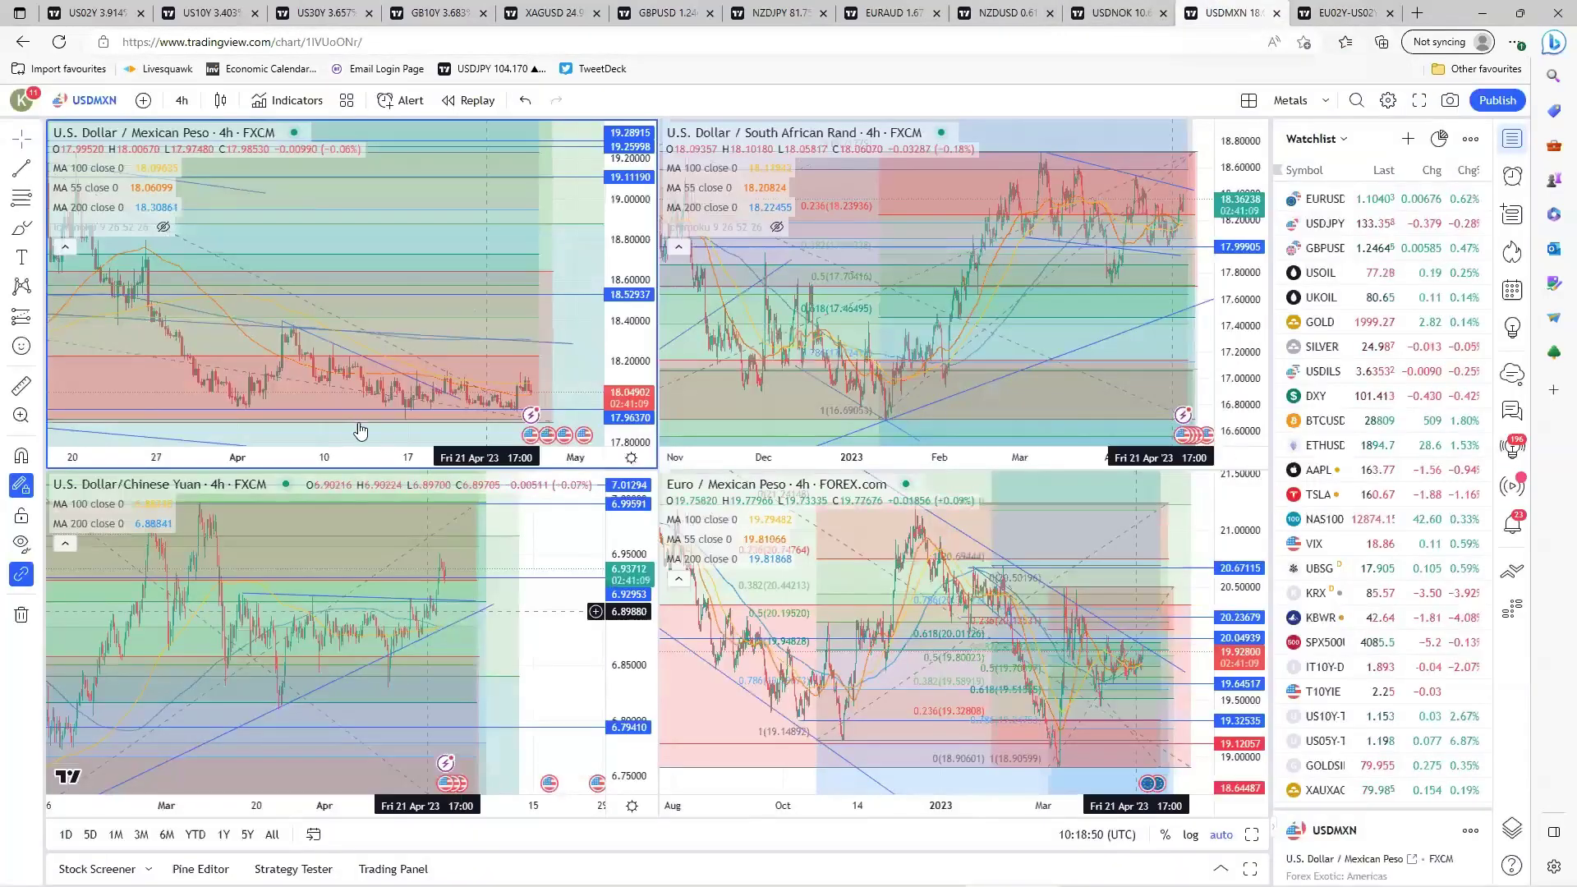
pyautogui.click(332, 408)
pyautogui.scroll(-2, 821, 715)
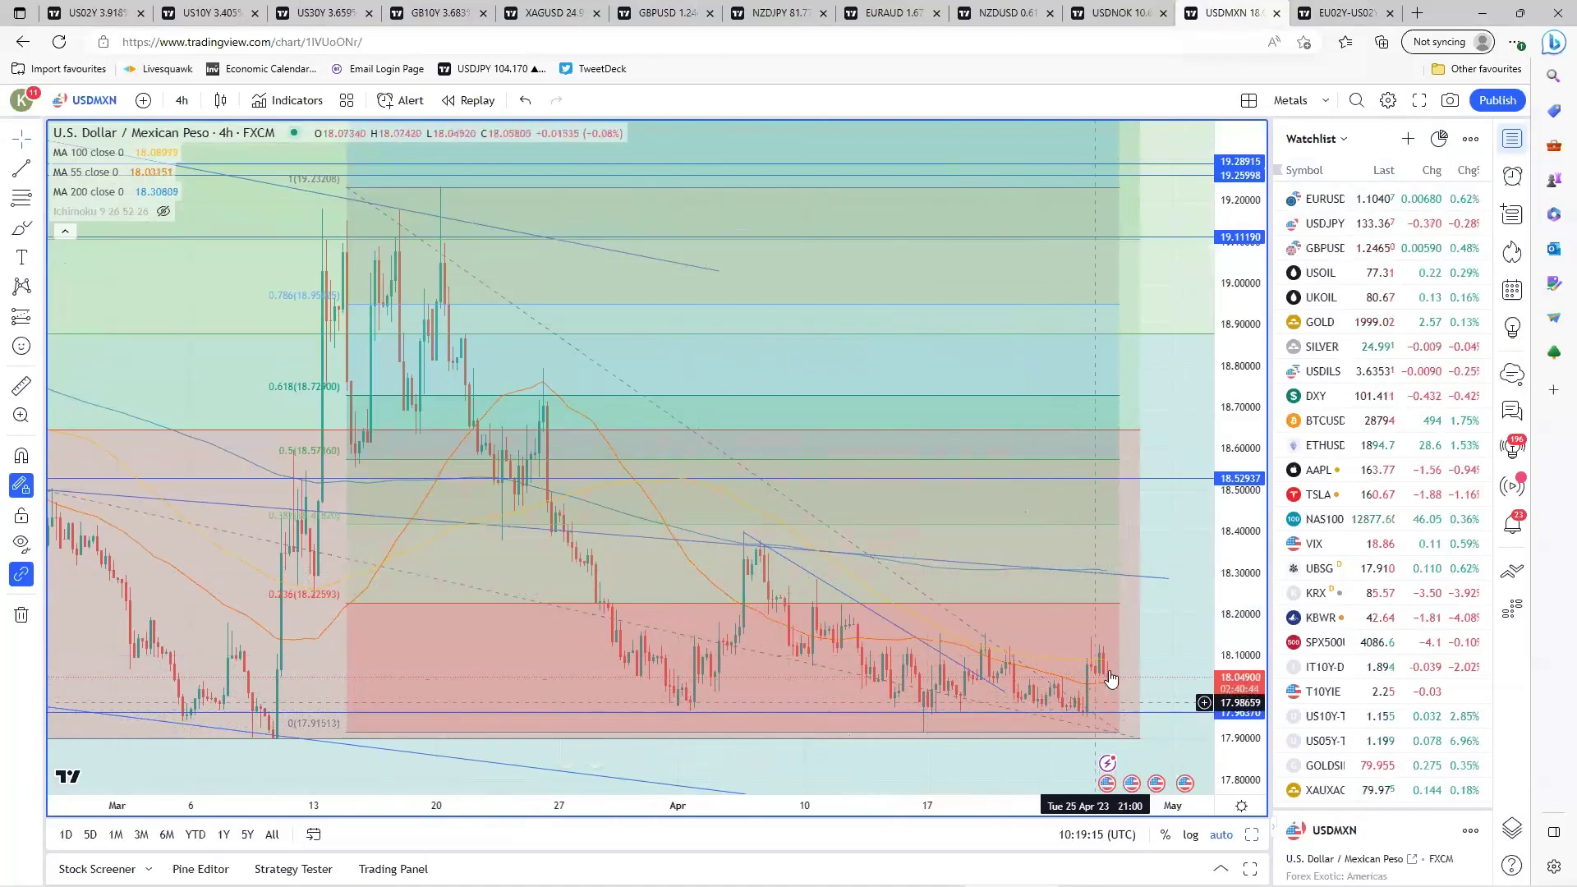
pyautogui.scroll(-3, 1110, 677)
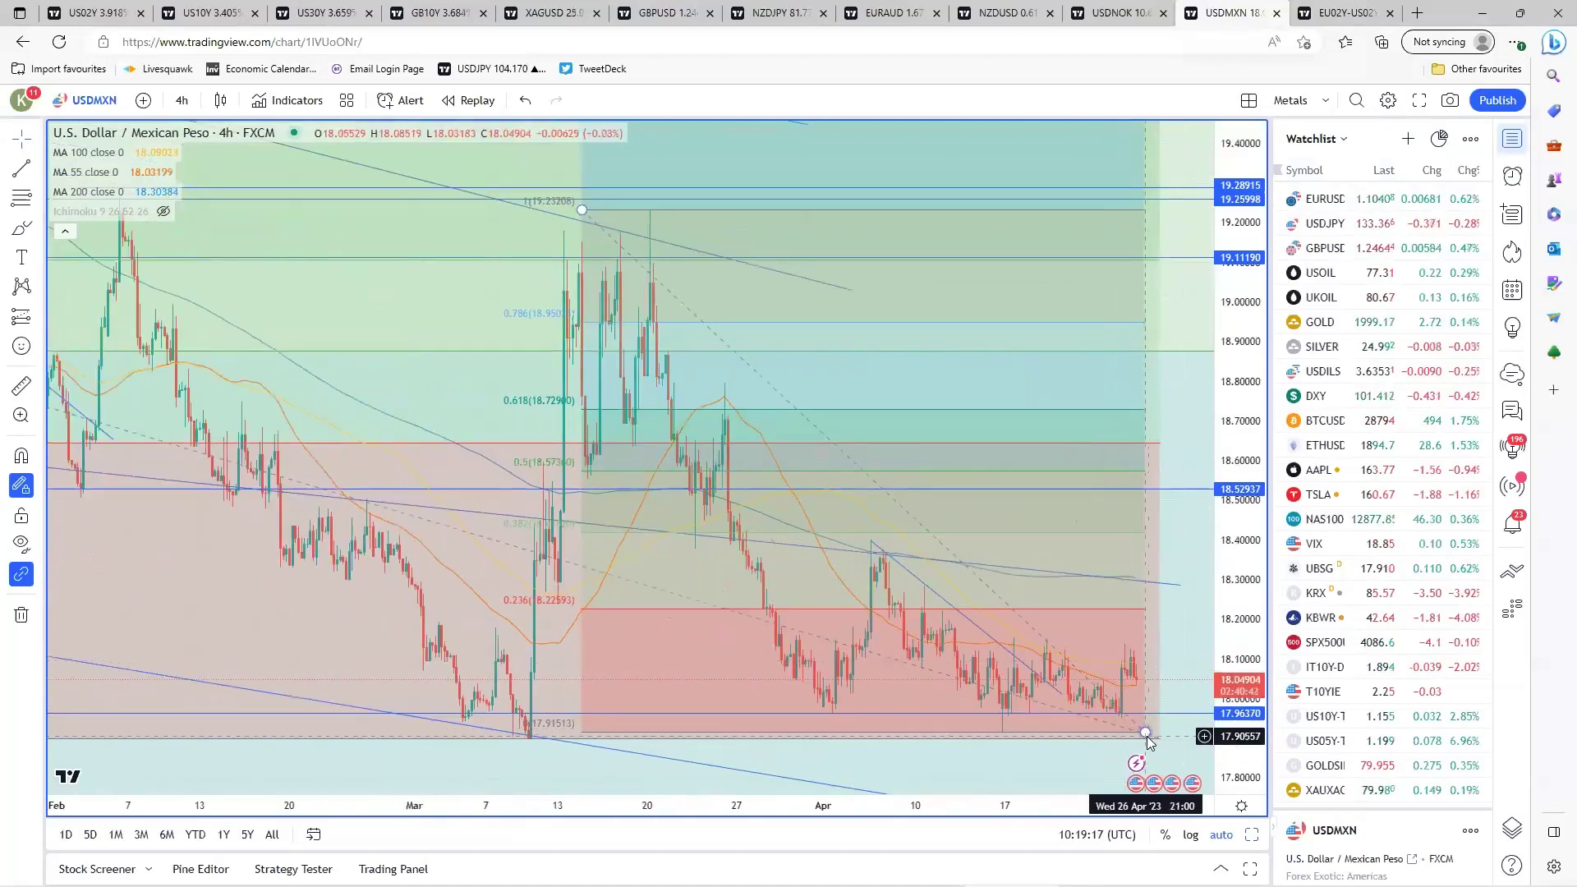
pyautogui.scroll(-4, 919, 592)
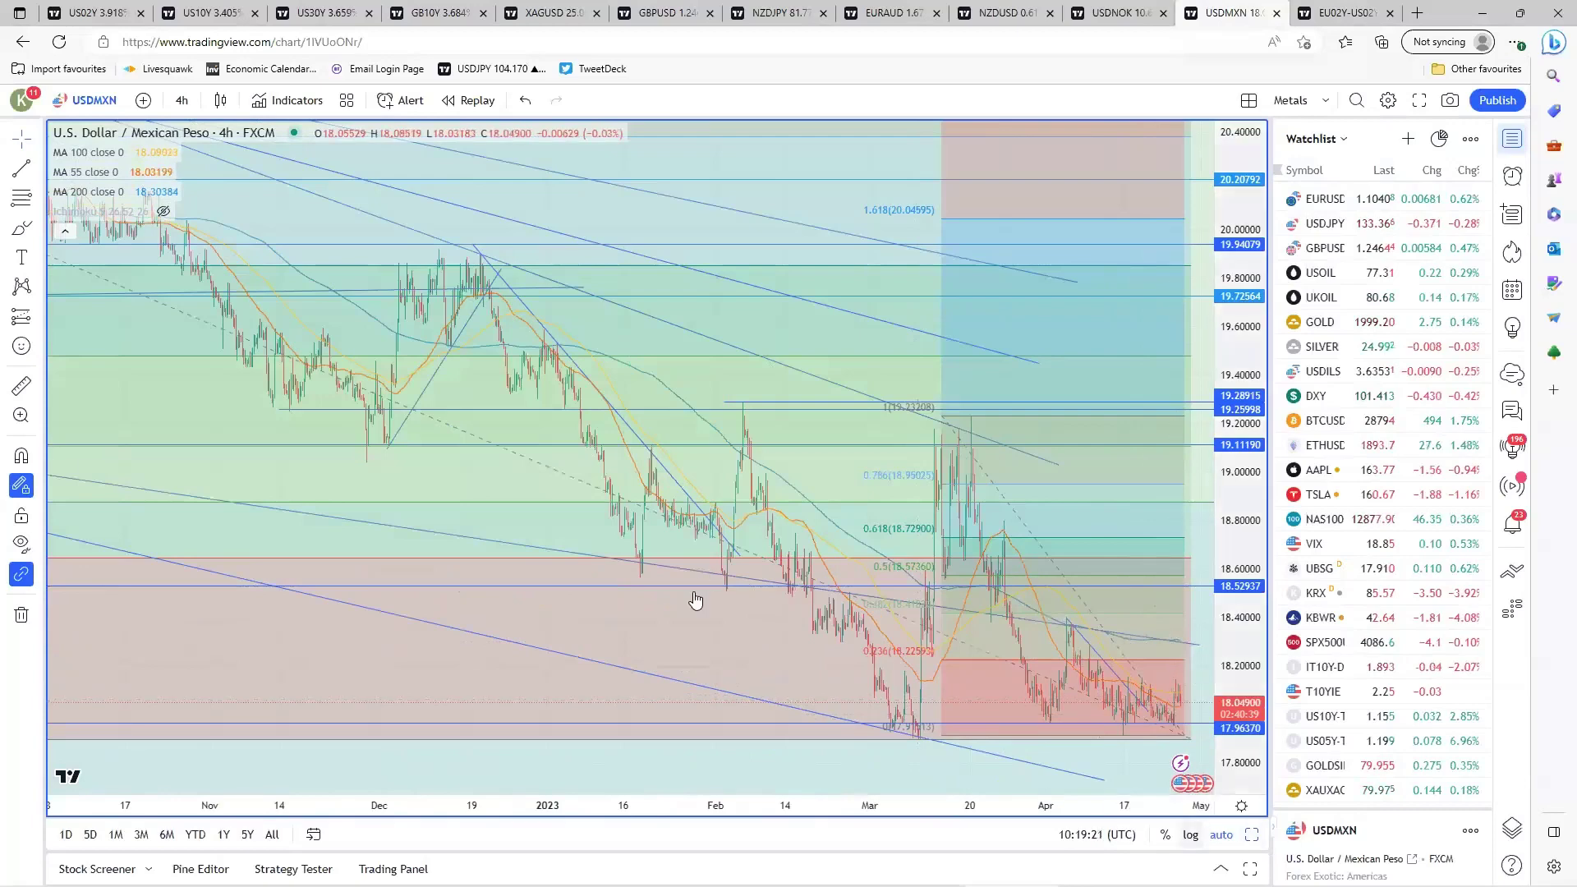
pyautogui.scroll(5, 546, 637)
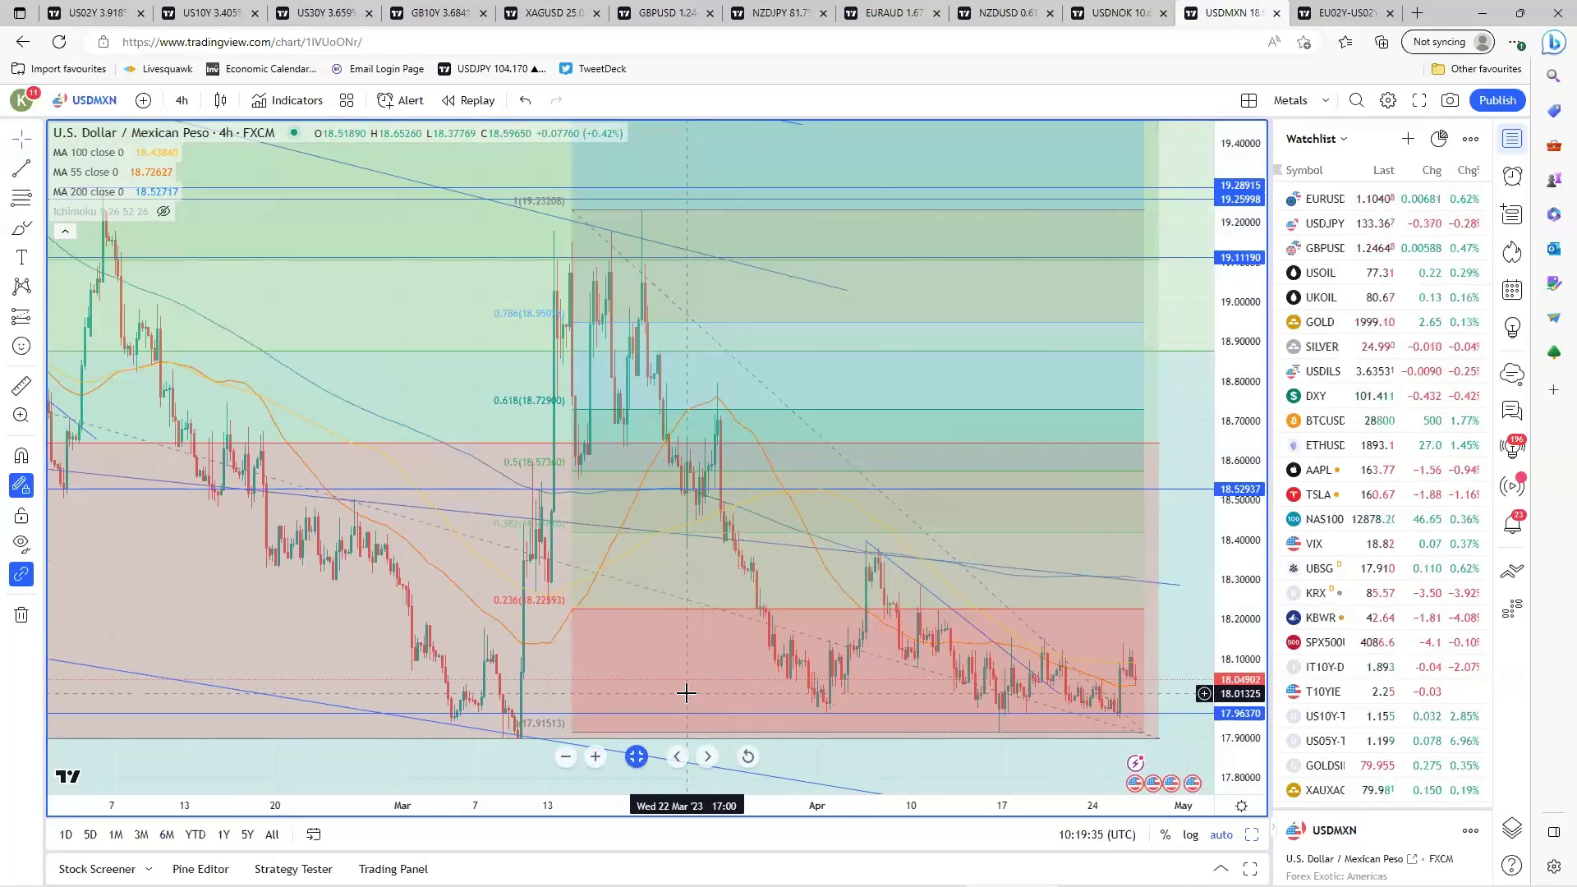
pyautogui.scroll(-2, 686, 693)
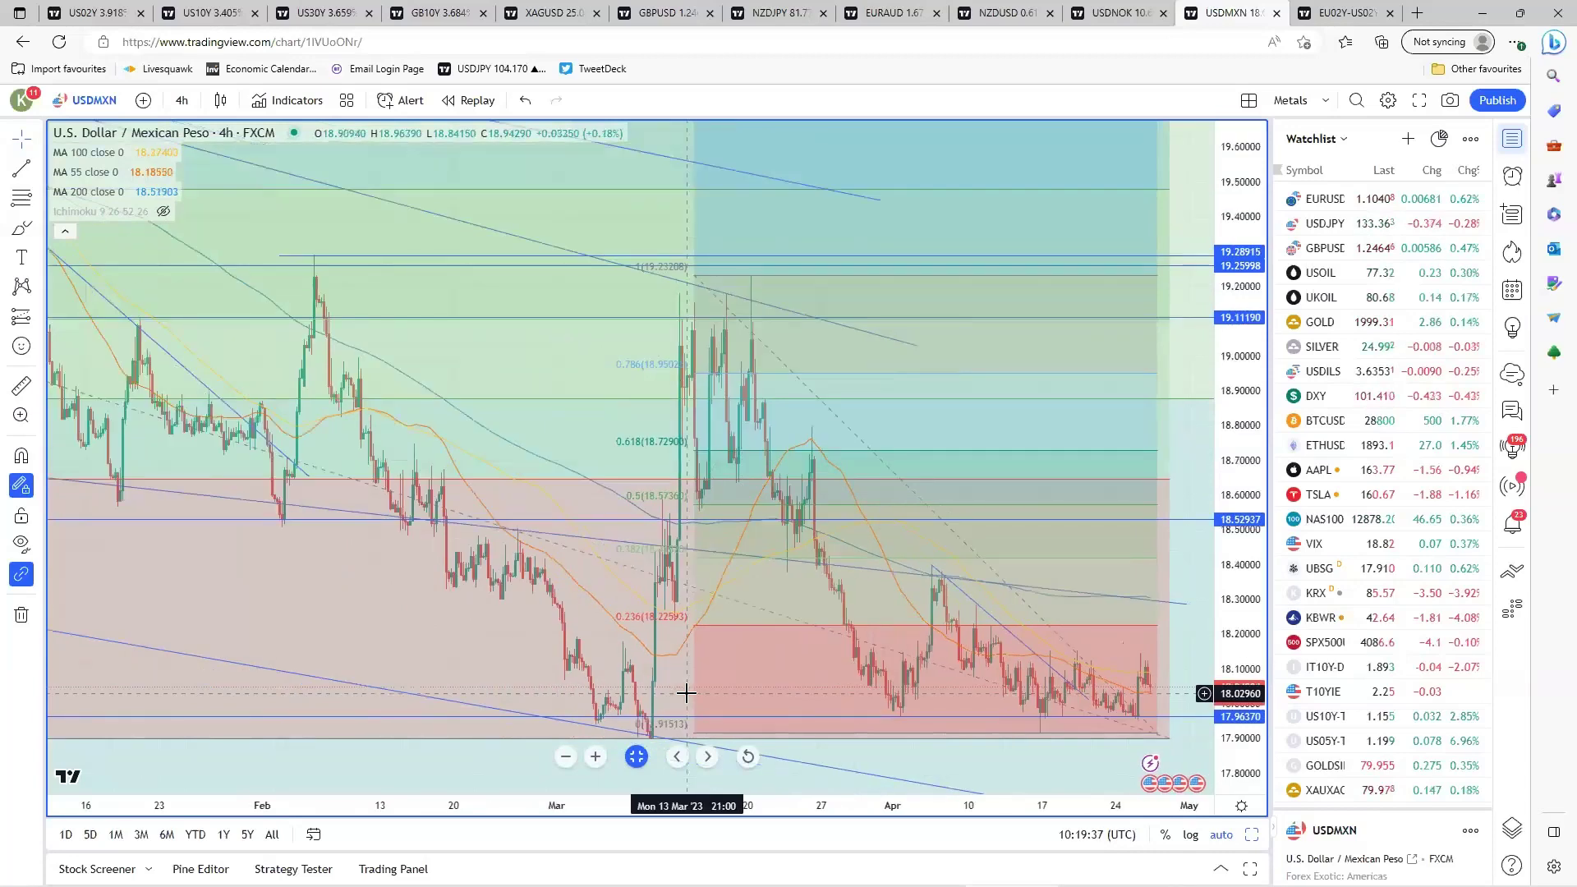
pyautogui.scroll(3, 685, 693)
pyautogui.scroll(-2, 685, 693)
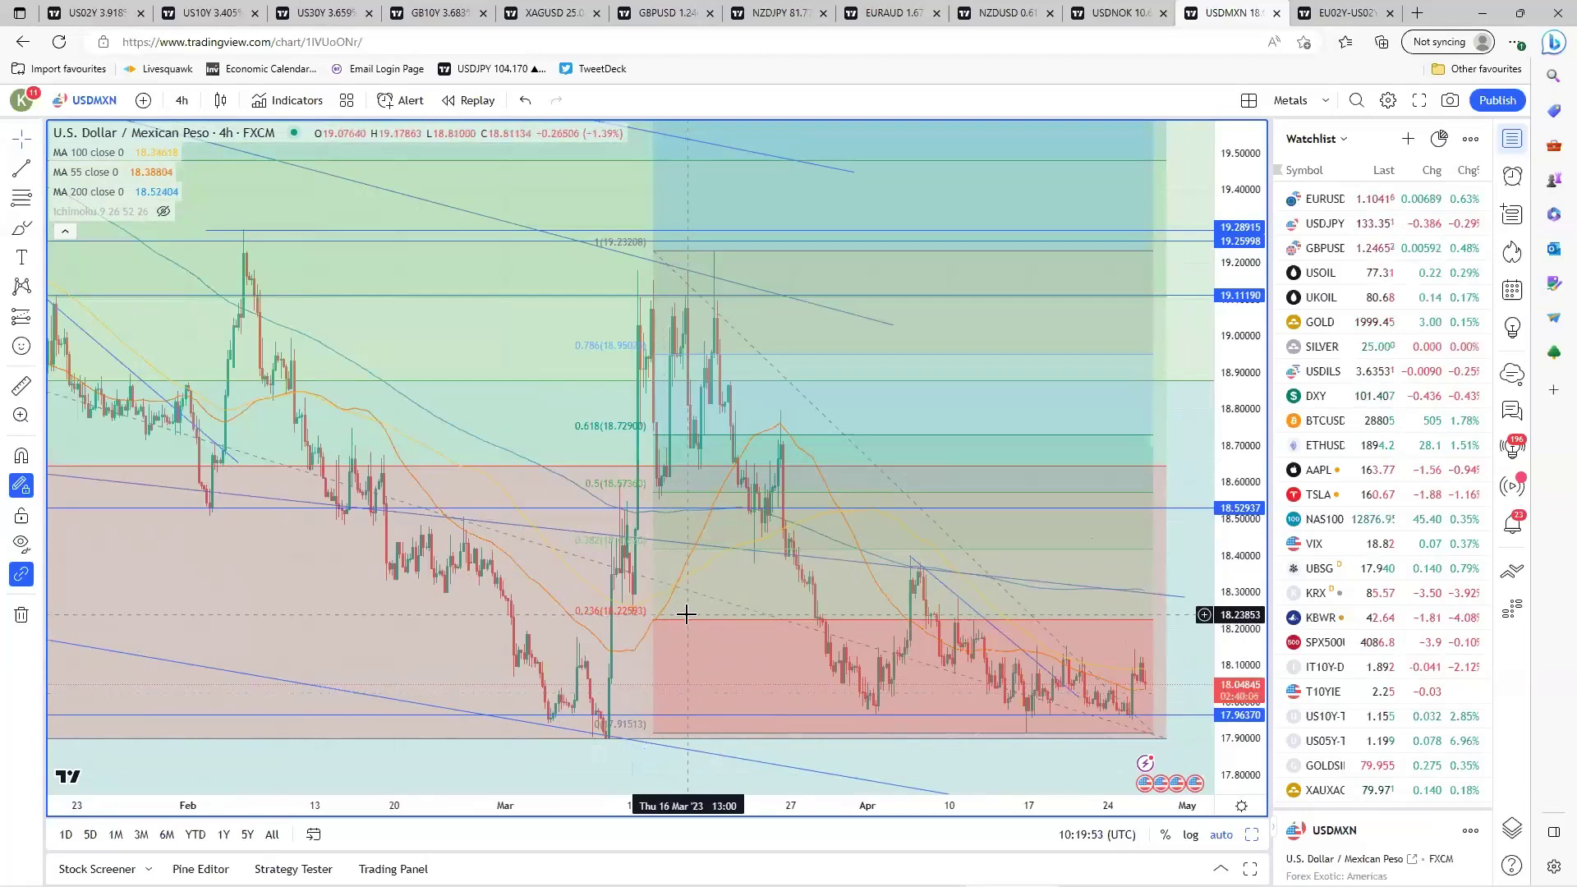
pyautogui.scroll(-2, 686, 614)
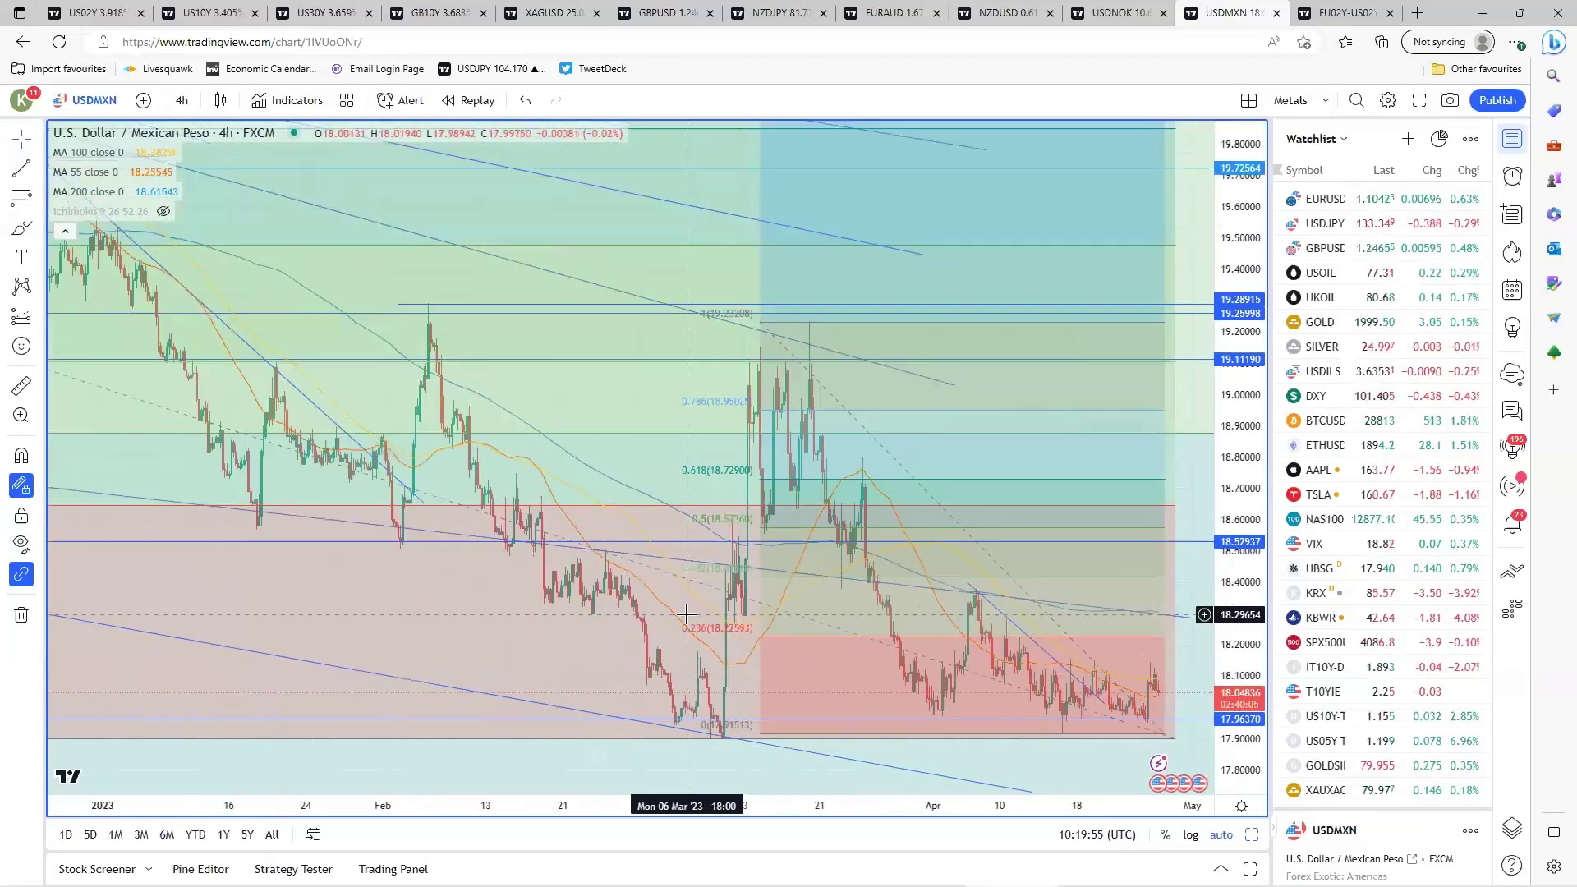
pyautogui.hotkey('alt', 'Return')
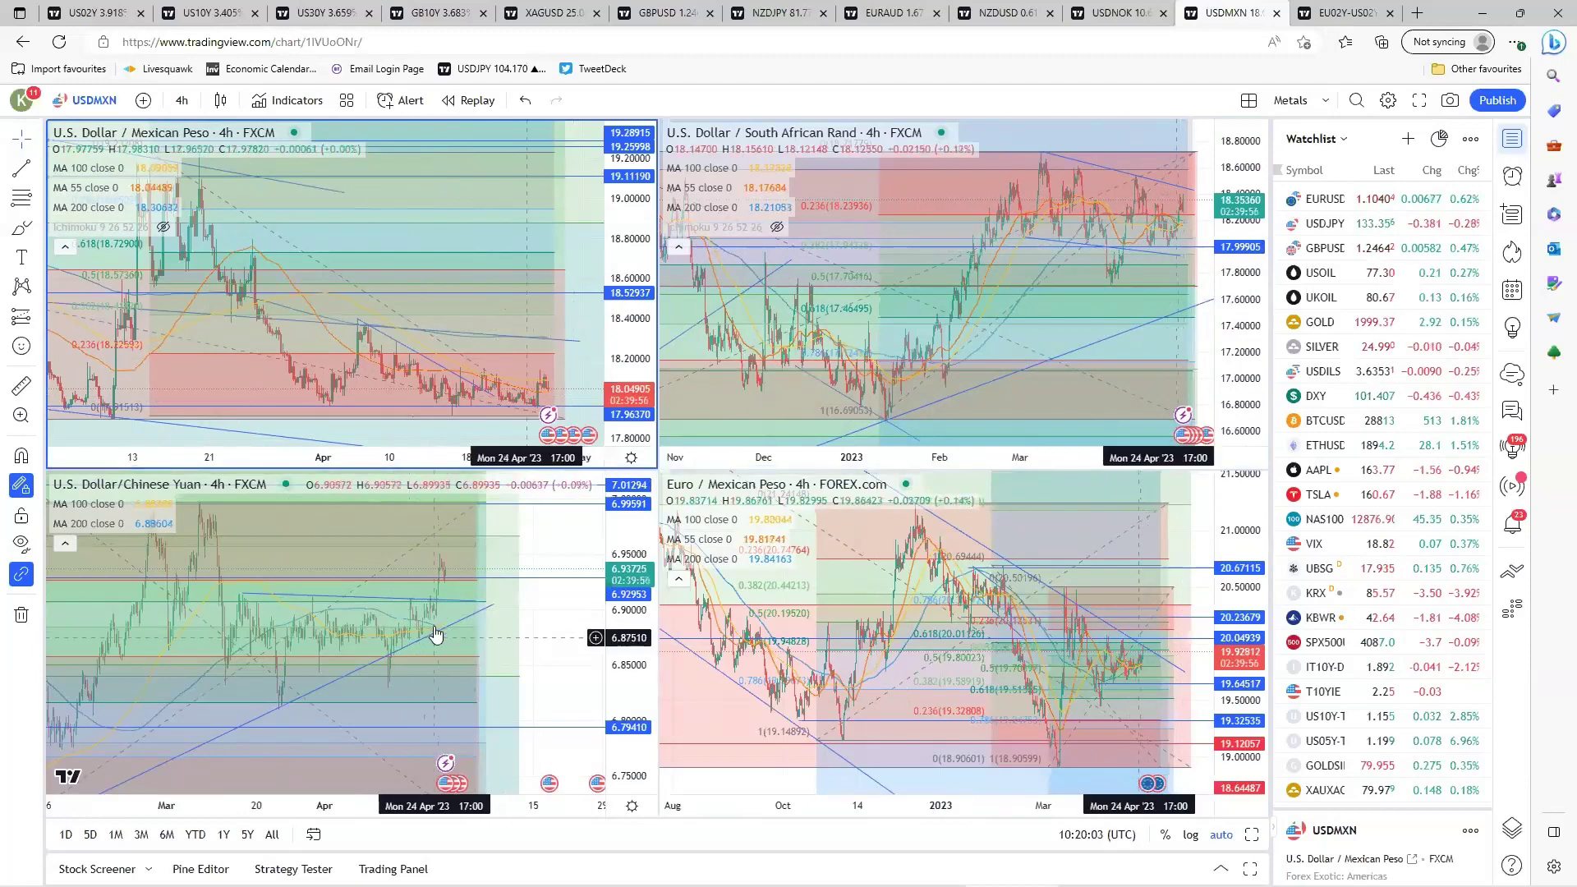
# Enlarge the USDCNH 4h chart, inspect its near-horizontal trendline, then restore the four-chart layout.
pyautogui.click(337, 753)
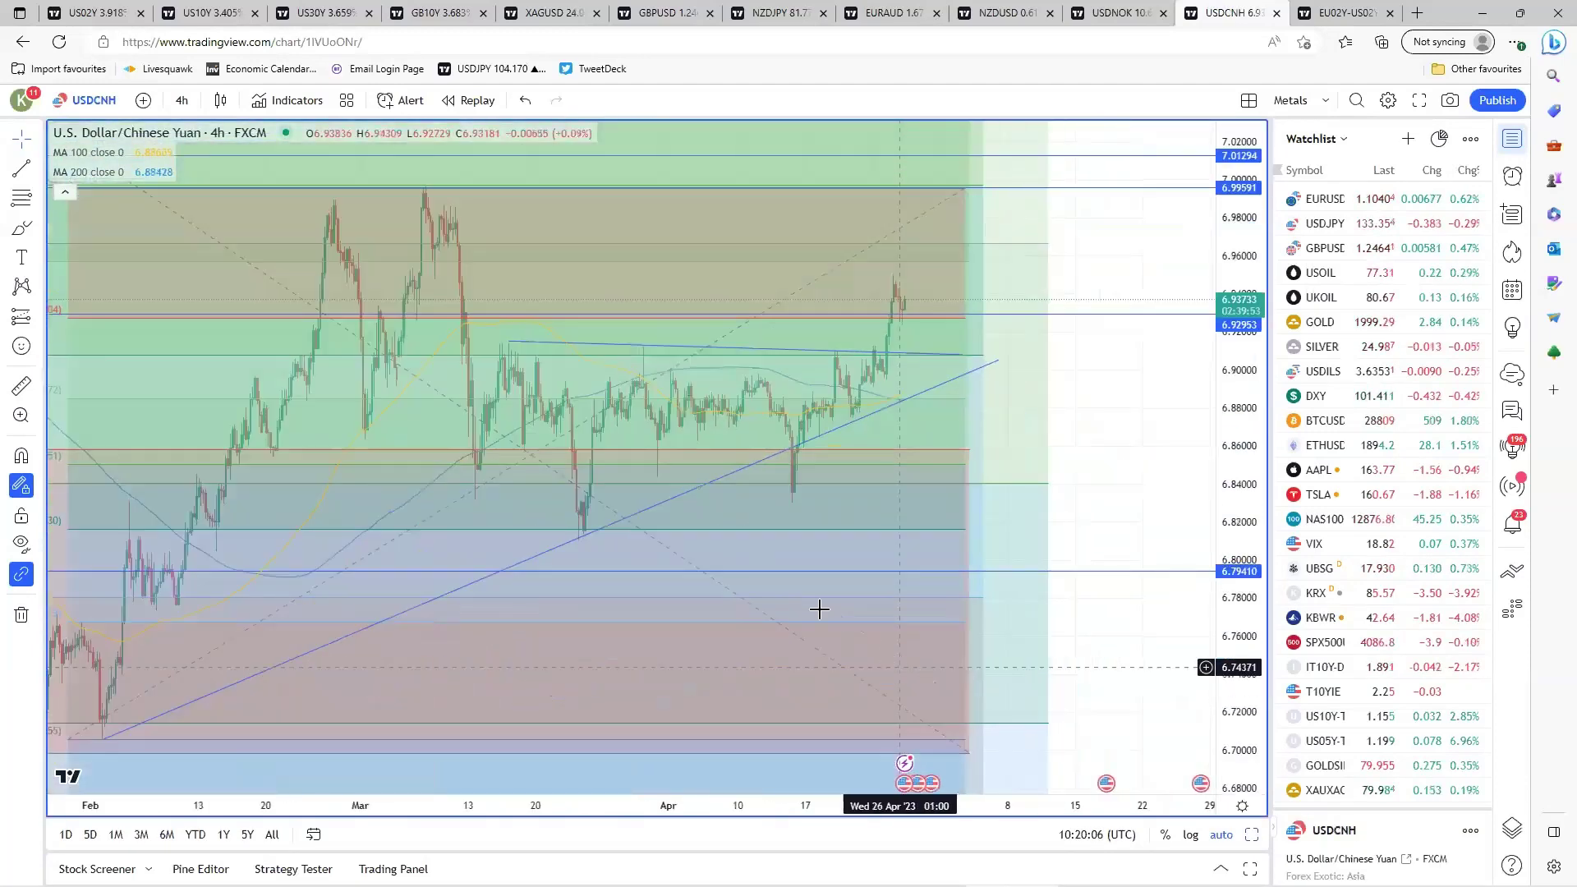
pyautogui.scroll(1, 818, 609)
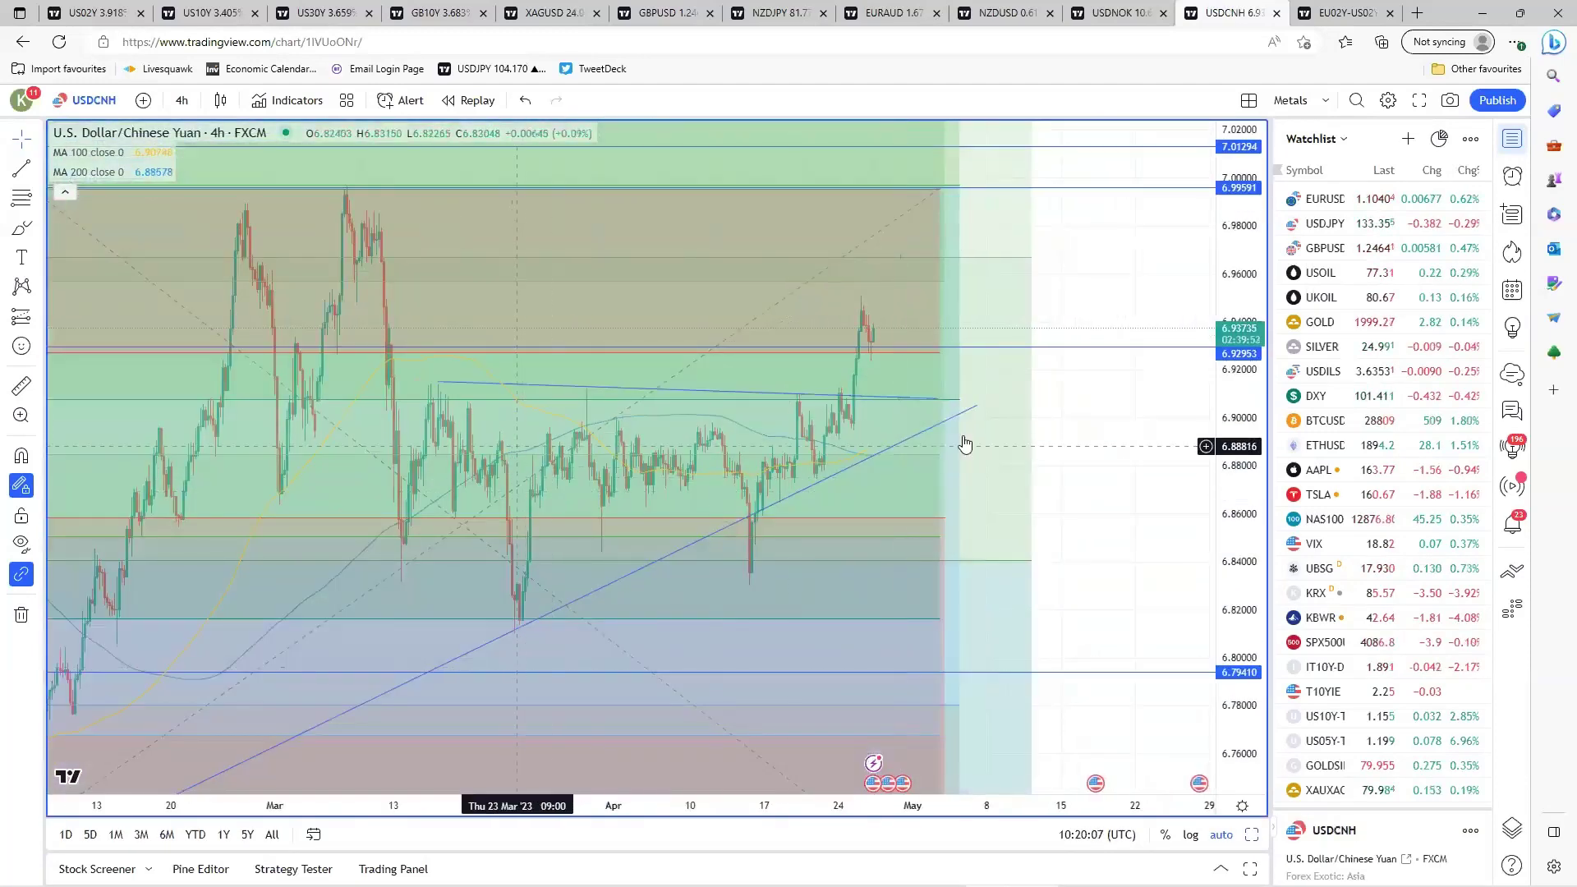
pyautogui.click(875, 398)
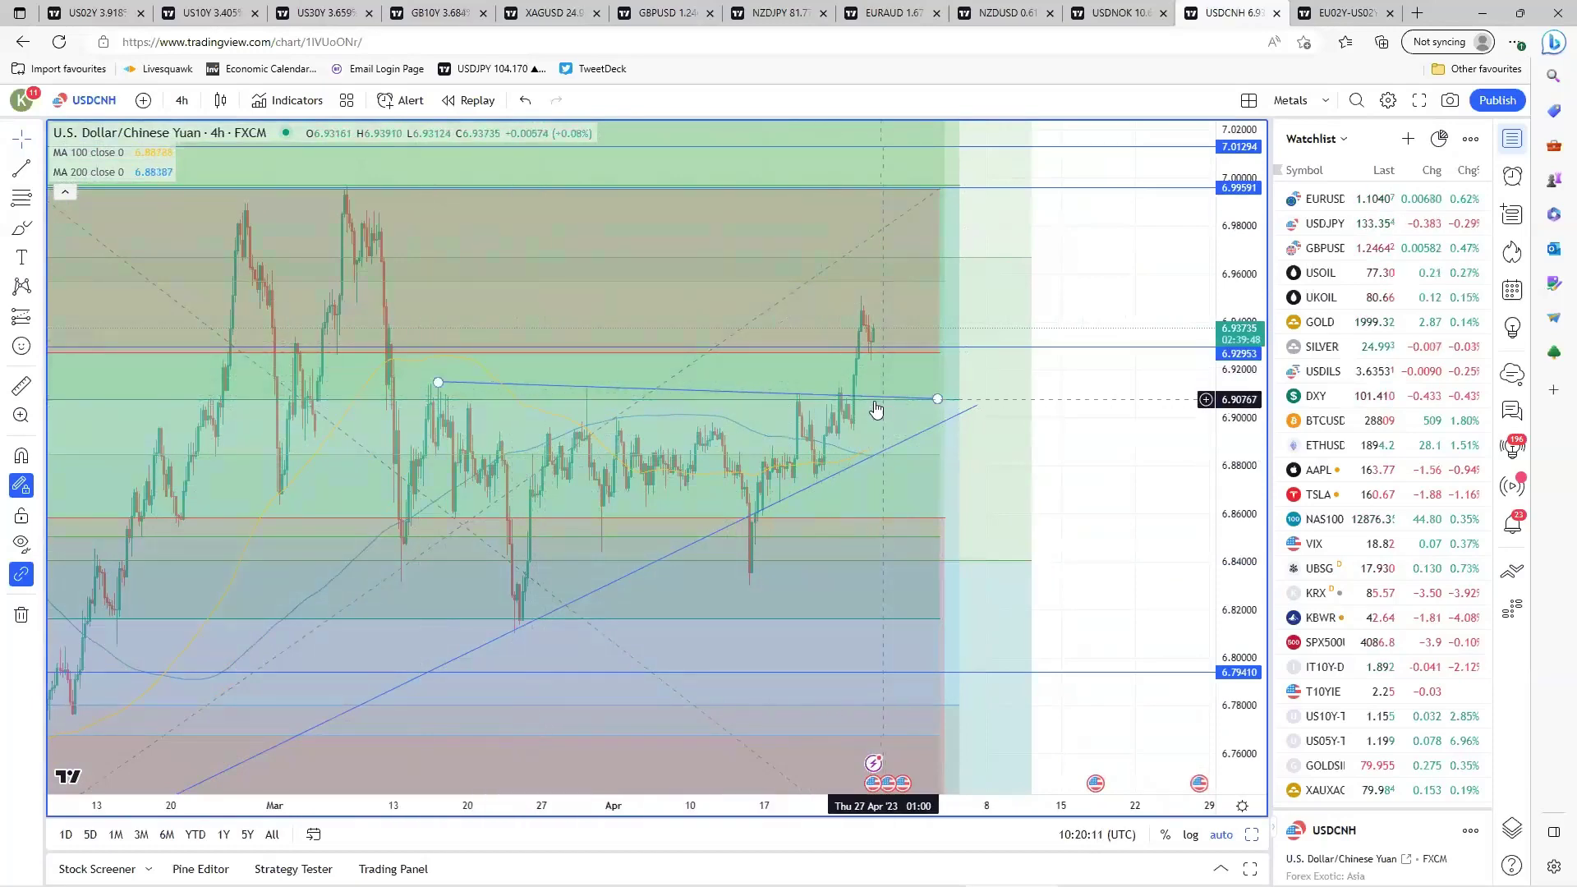
pyautogui.click(863, 448)
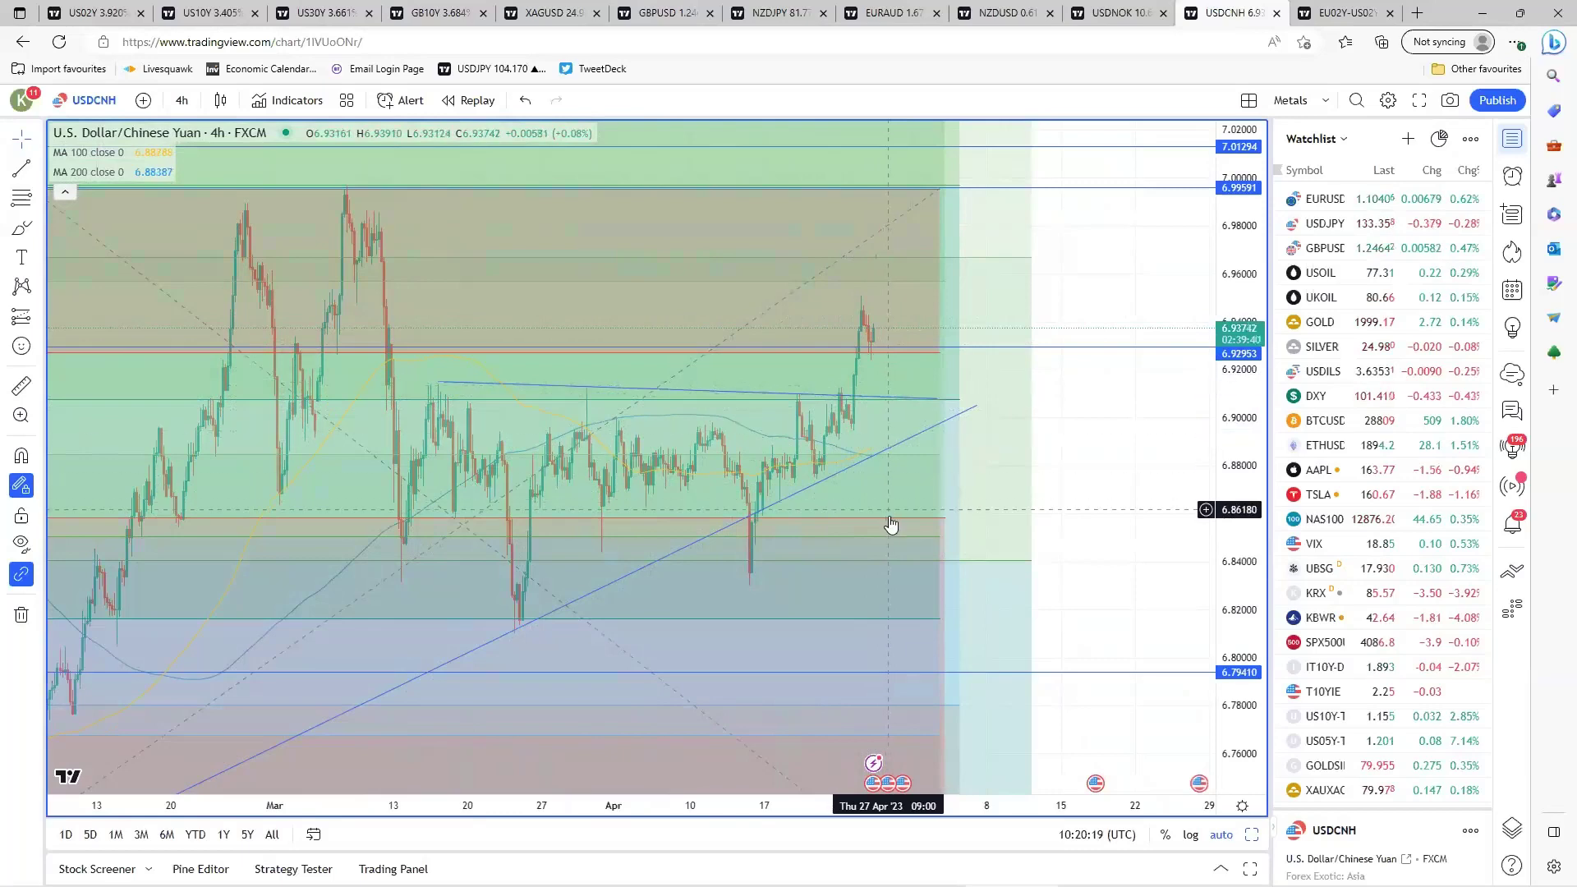
pyautogui.scroll(-6, 891, 524)
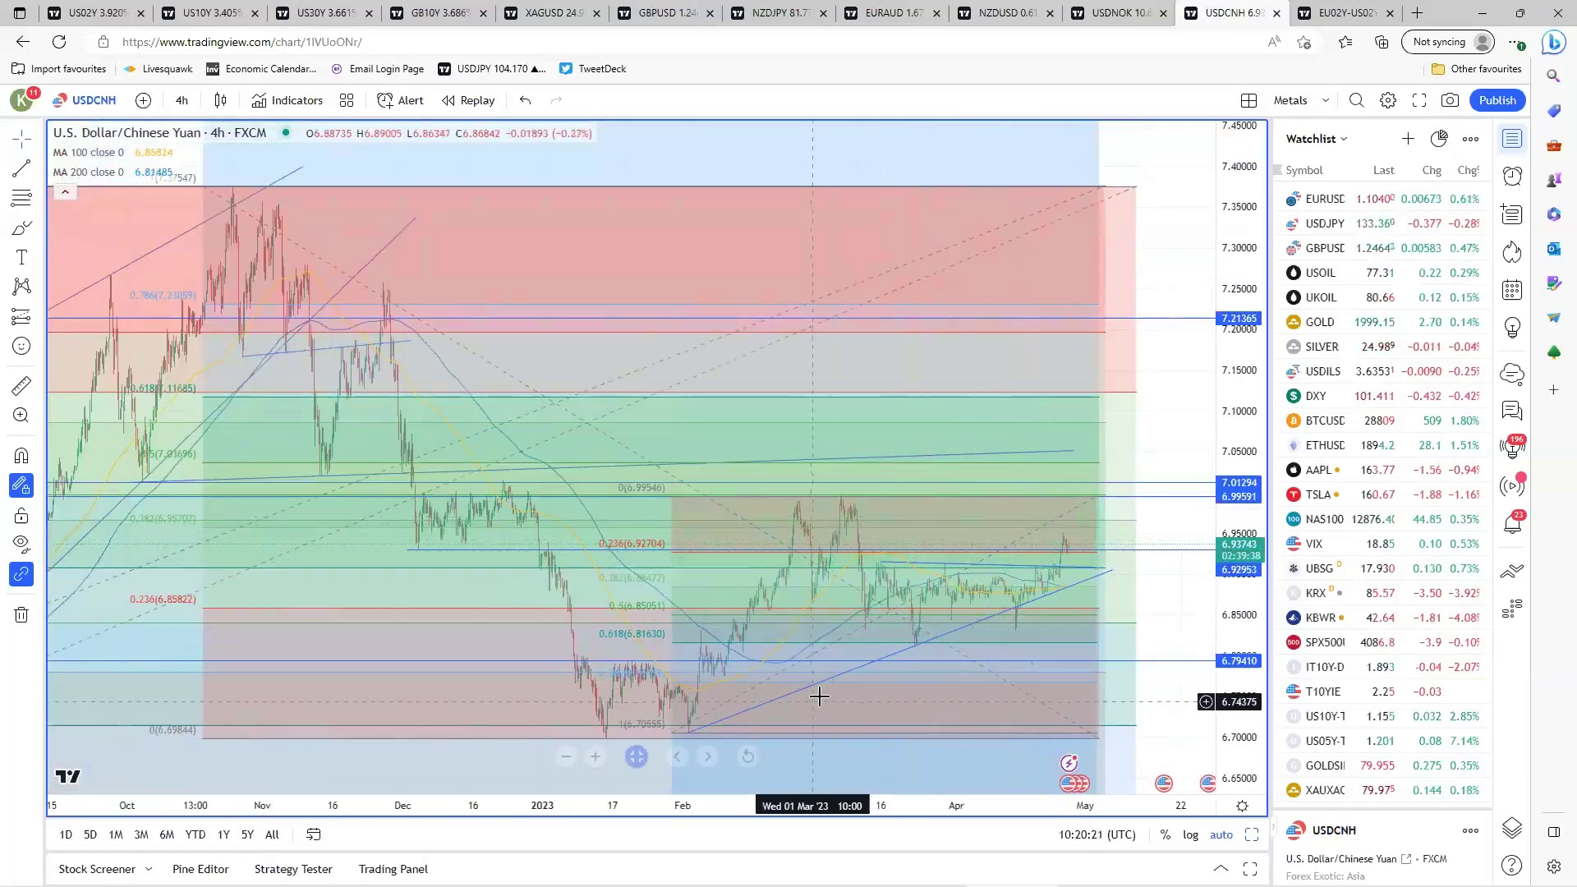
pyautogui.scroll(3, 818, 696)
pyautogui.hotkey('alt', 'Return')
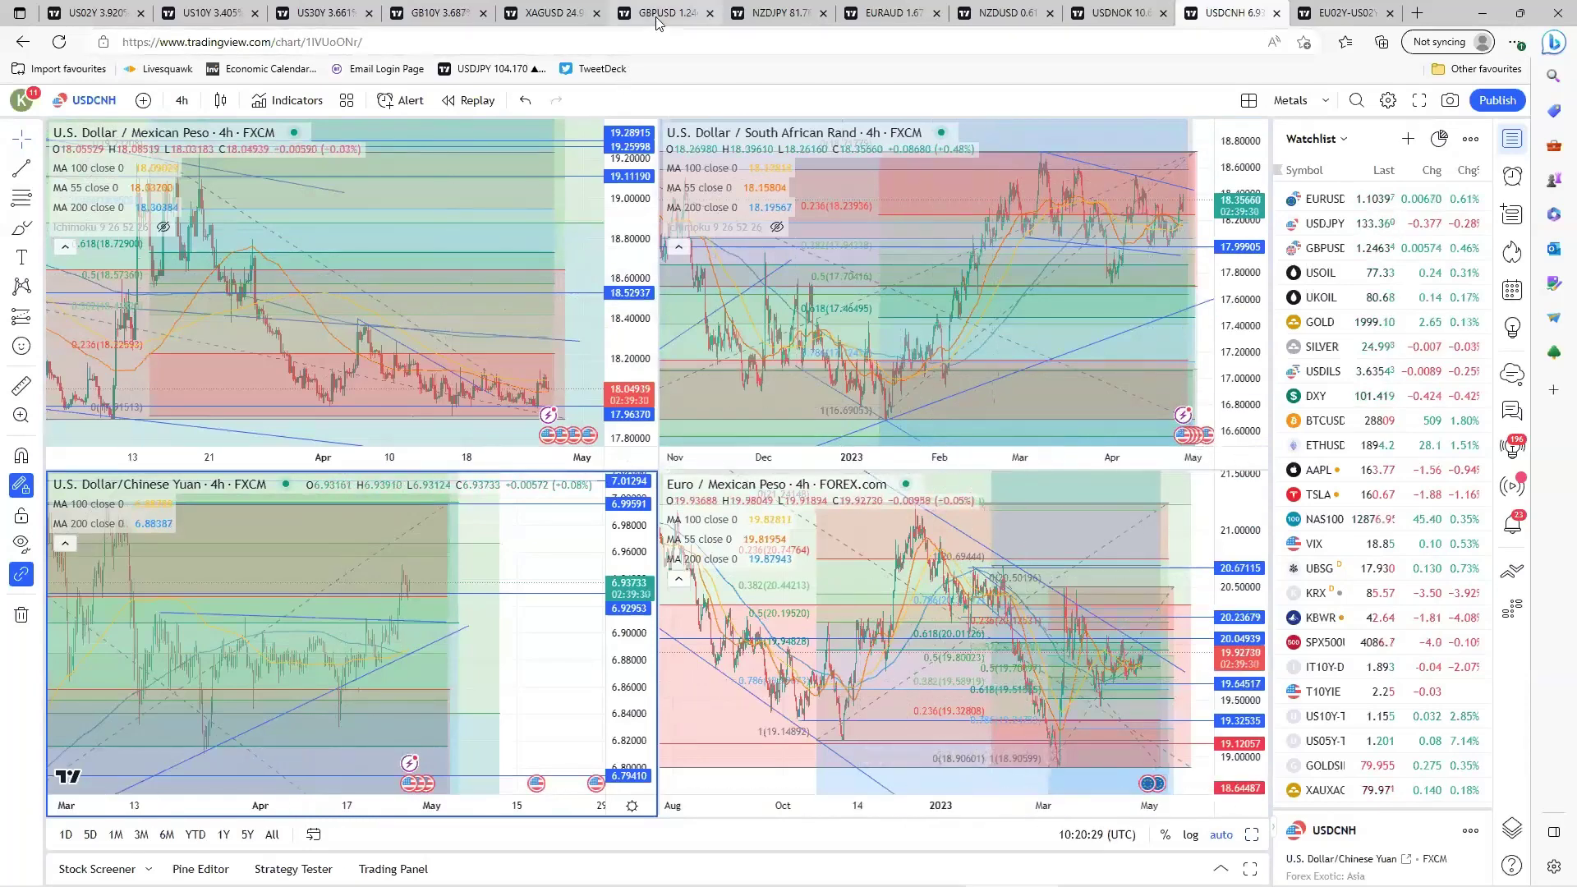
# Bring up the browser window holding the USDJPY 1h chart with its Fibonacci levels and zones.
pyautogui.moveTo(657, 23)
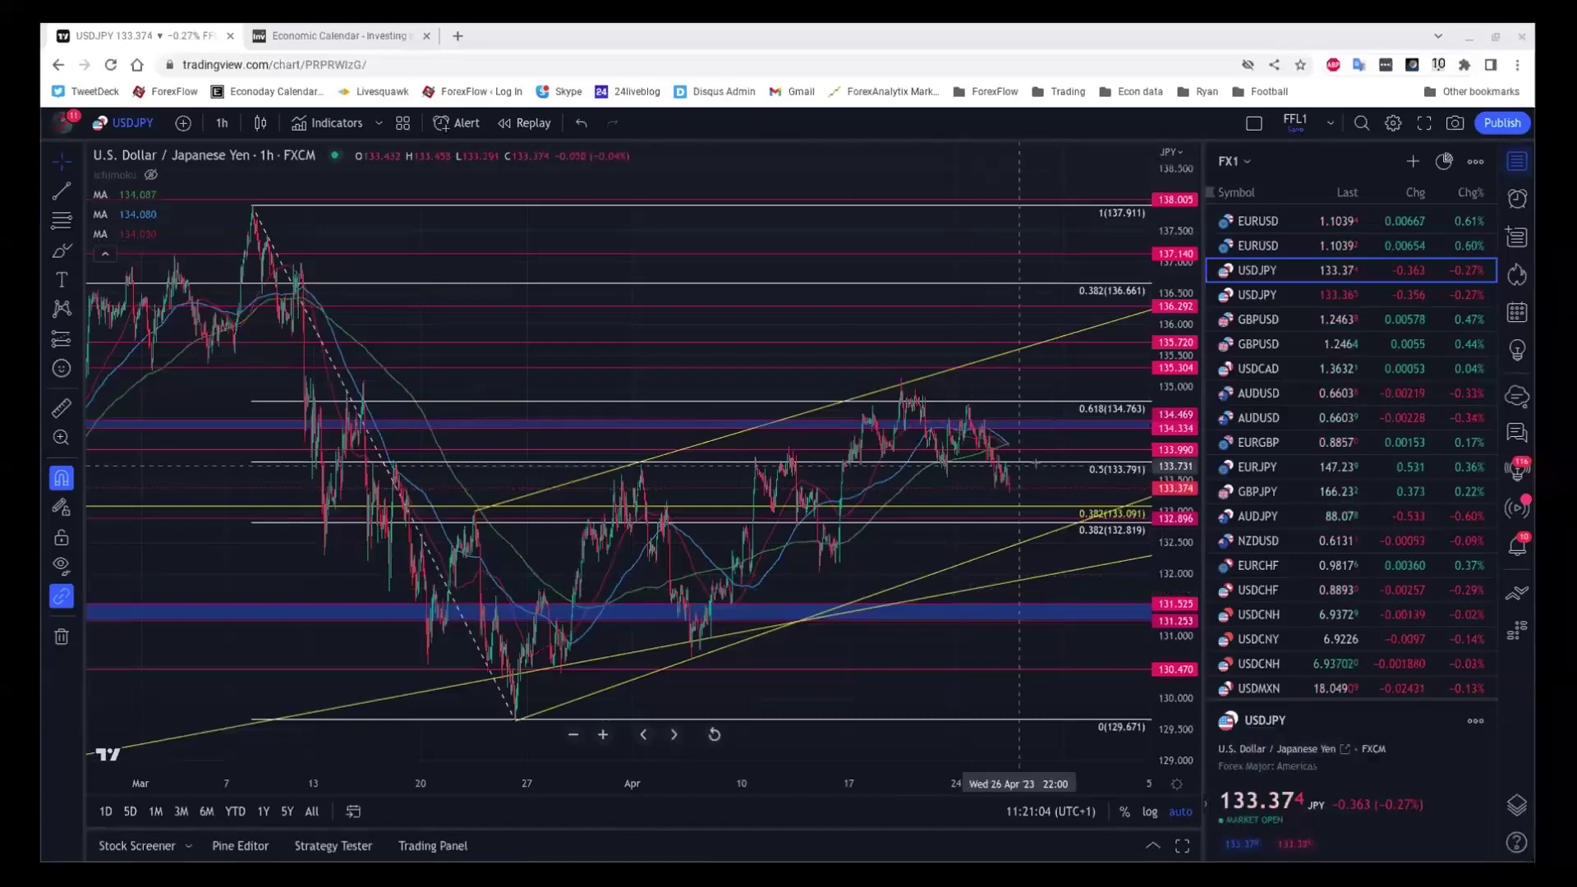
# Change the USDJPY chart interval from 1 hour to 15 minutes.
pyautogui.scroll(3, 965, 473)
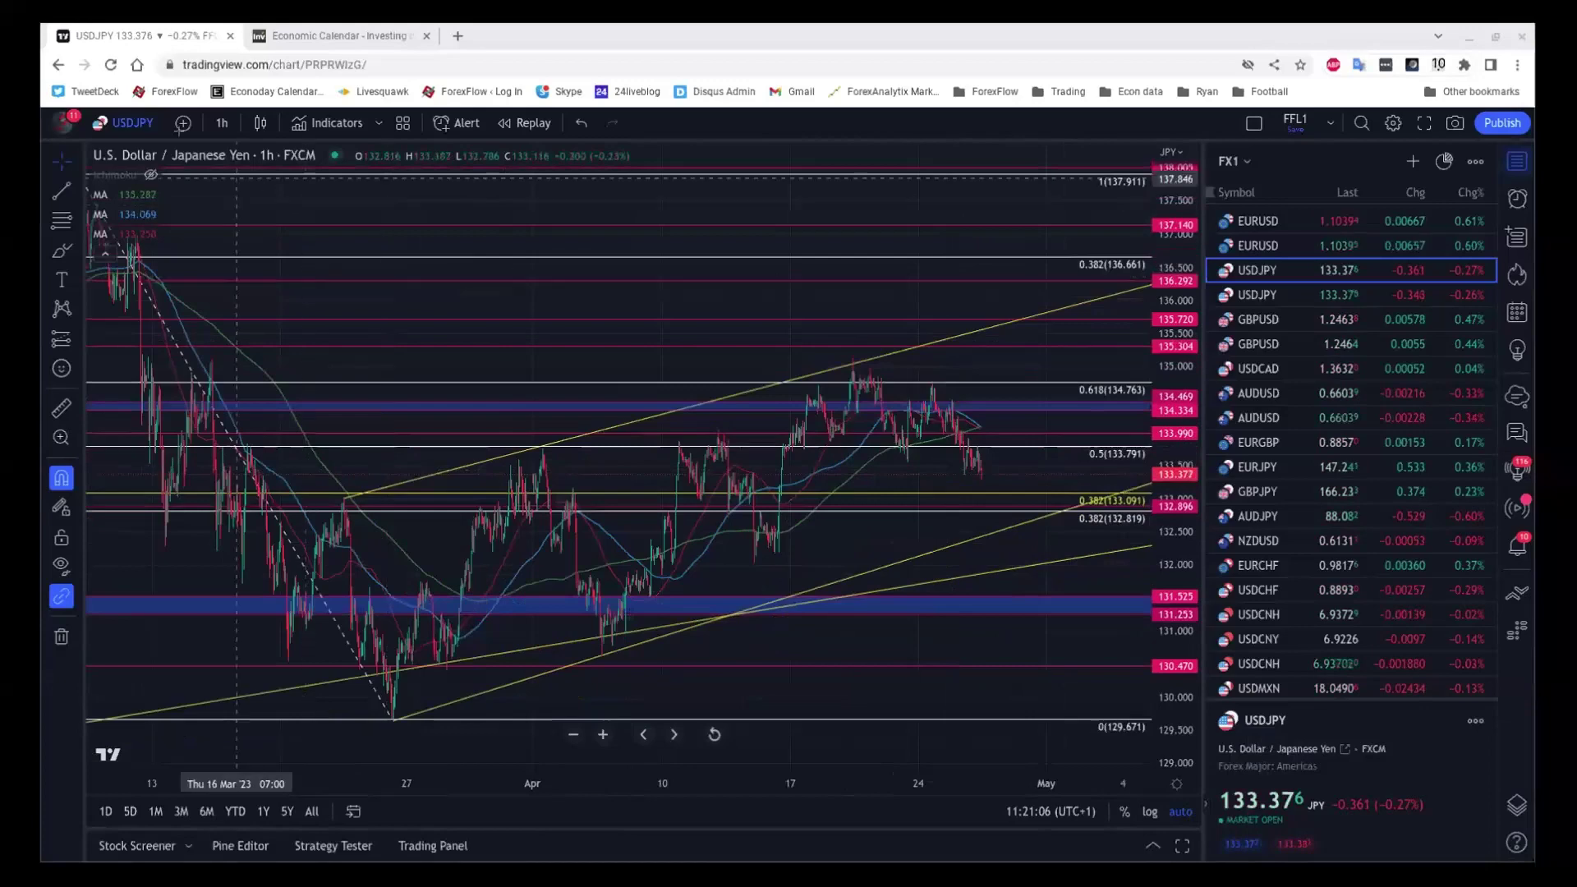
pyautogui.click(222, 122)
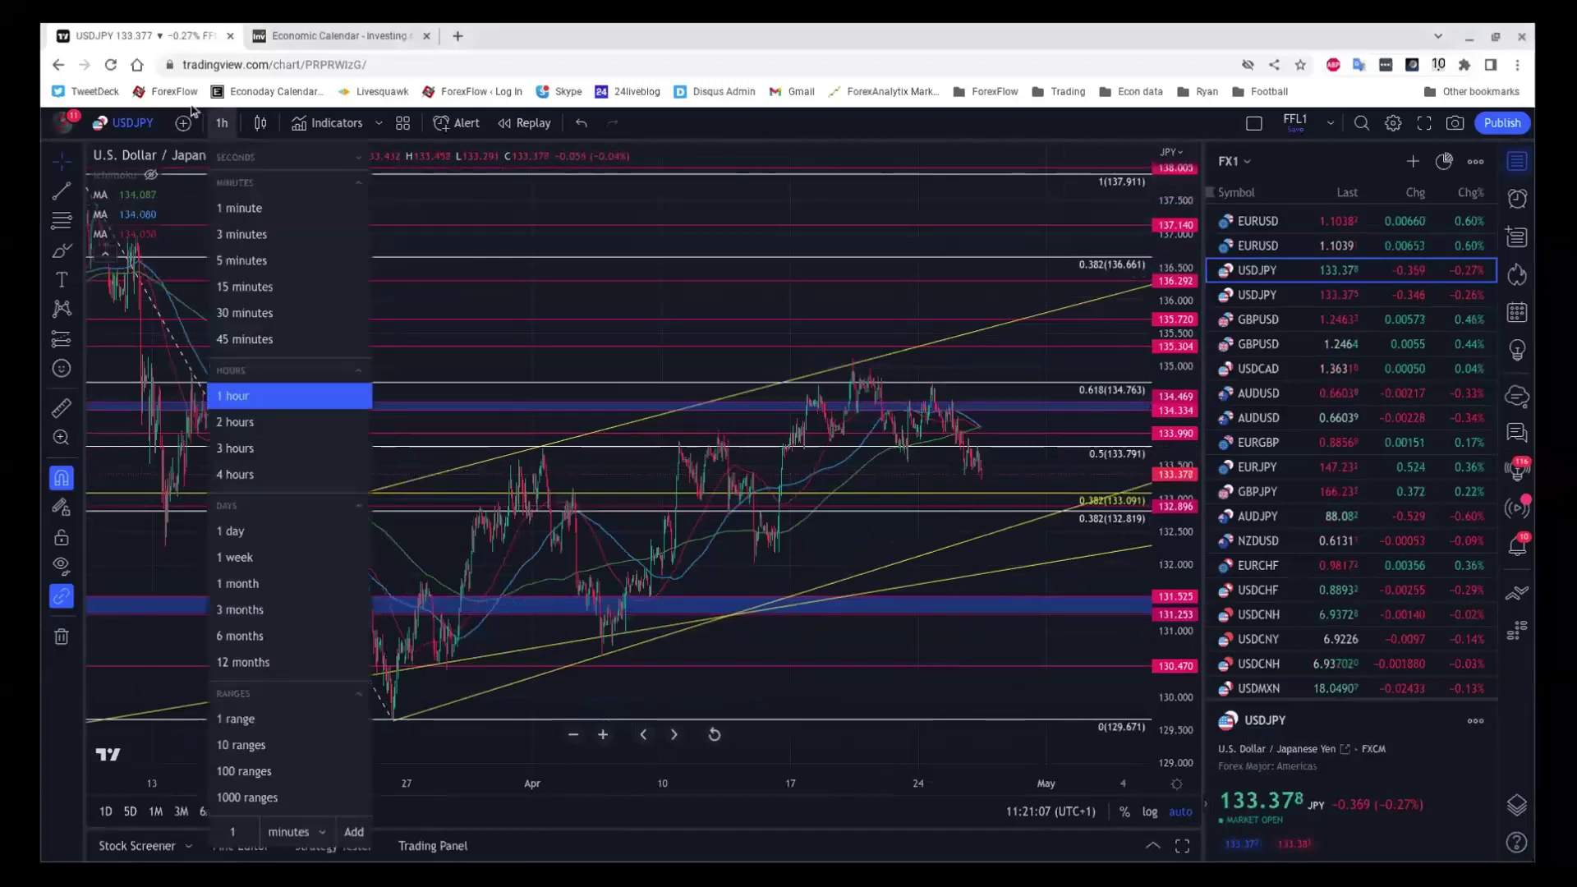
pyautogui.click(245, 285)
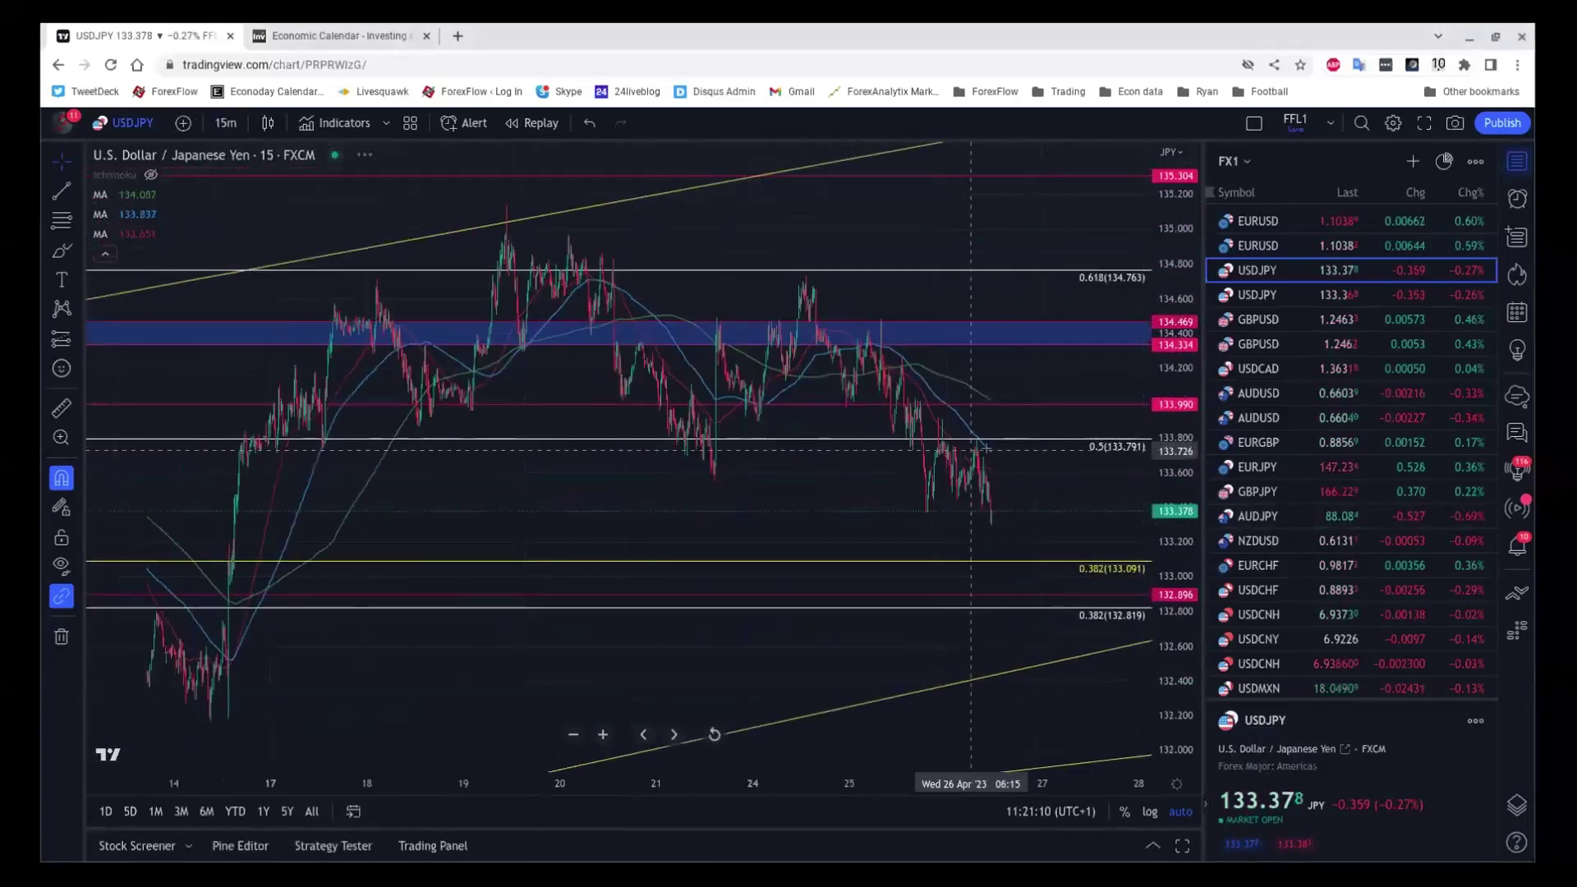
# Zoom out on recent price and select the blue price zone near 134.334.
pyautogui.scroll(-4, 1001, 462)
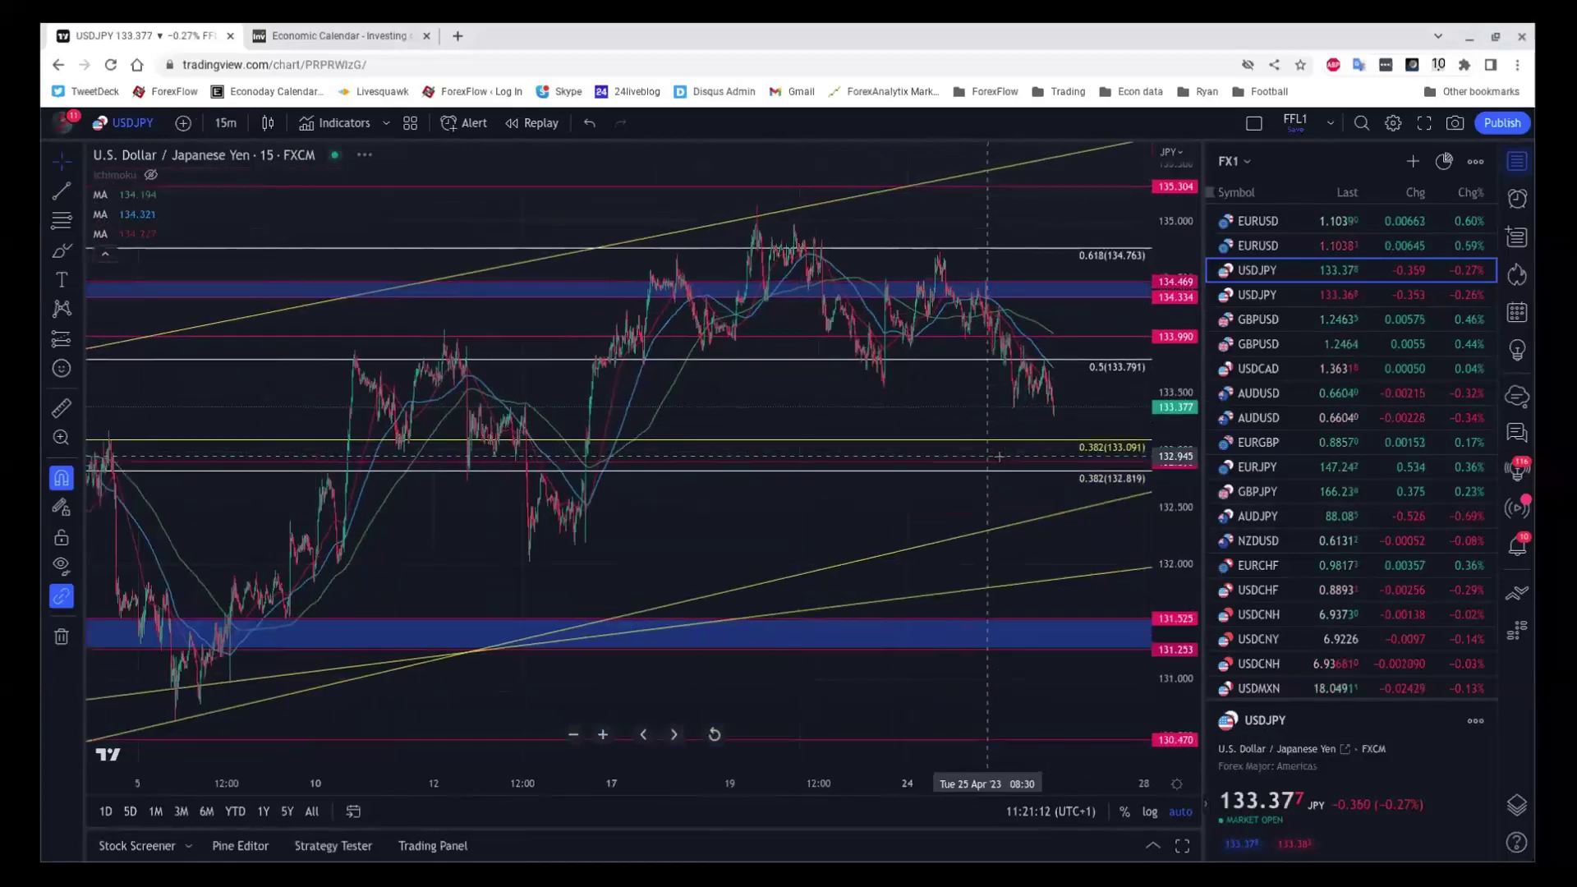
pyautogui.scroll(-2, 798, 456)
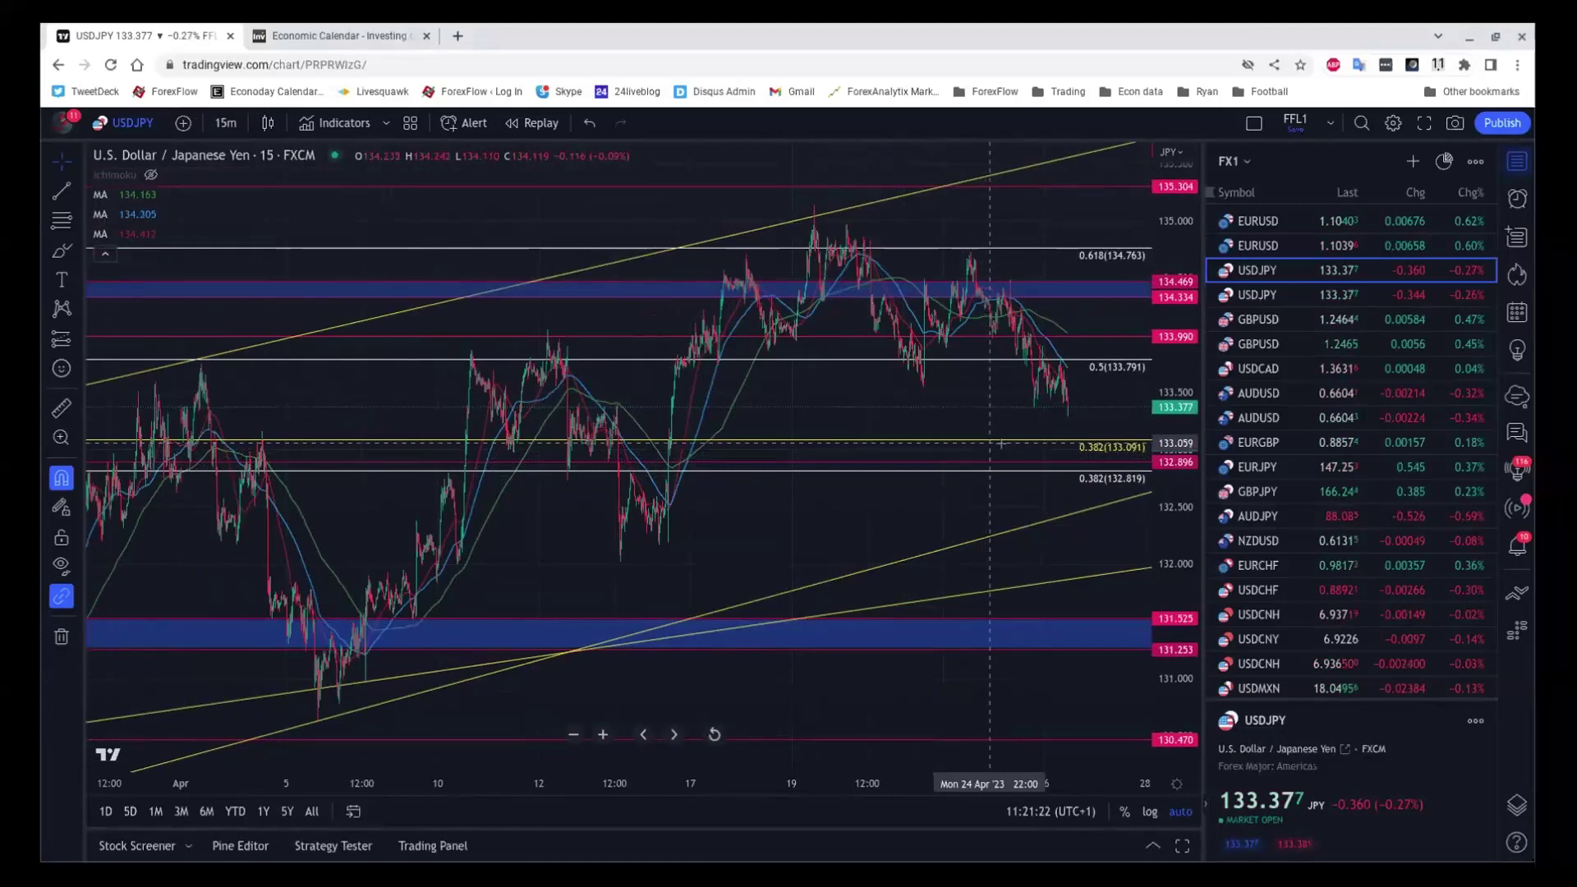
pyautogui.click(998, 295)
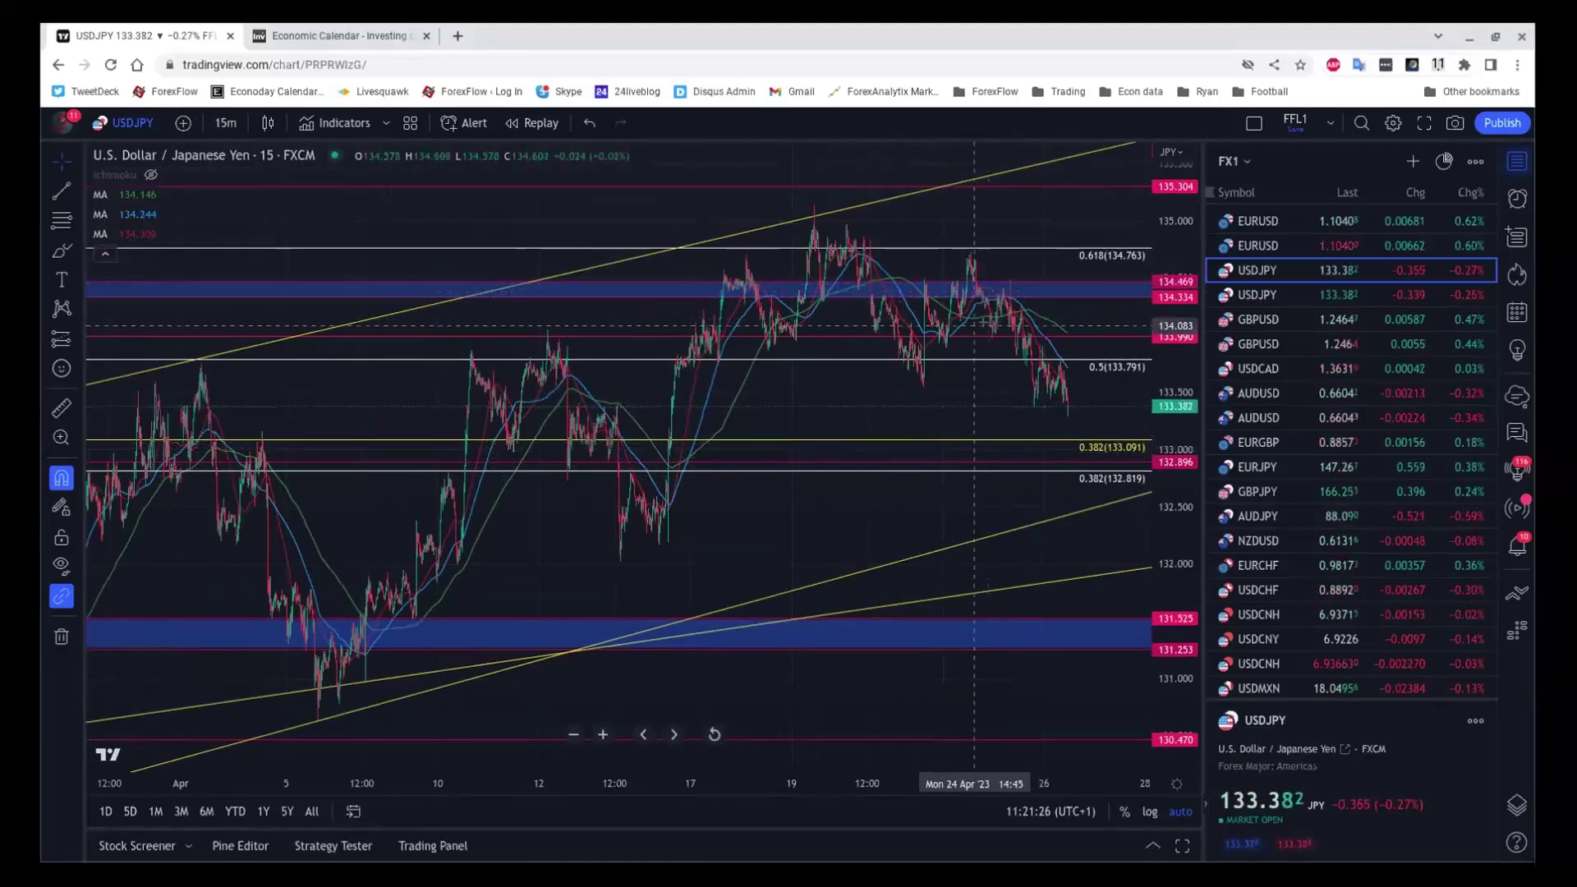